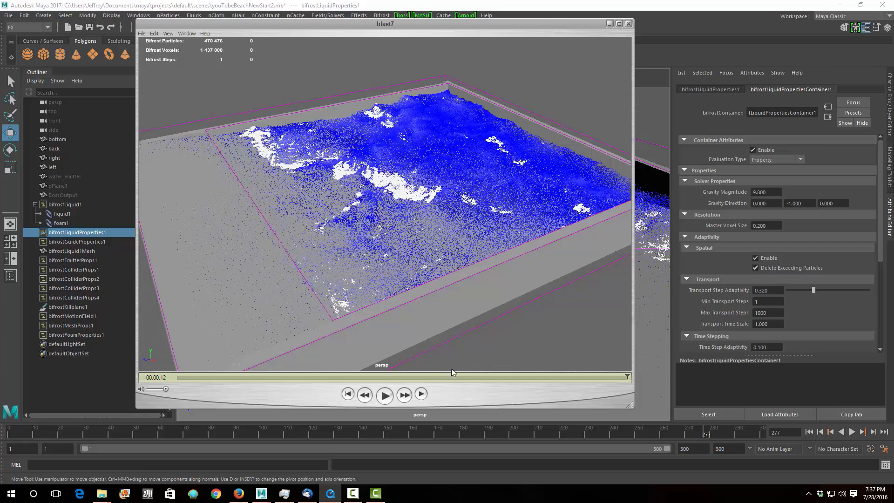
- Play the blast7 preview of the Bifrost wave simulation
left_click(390, 395)
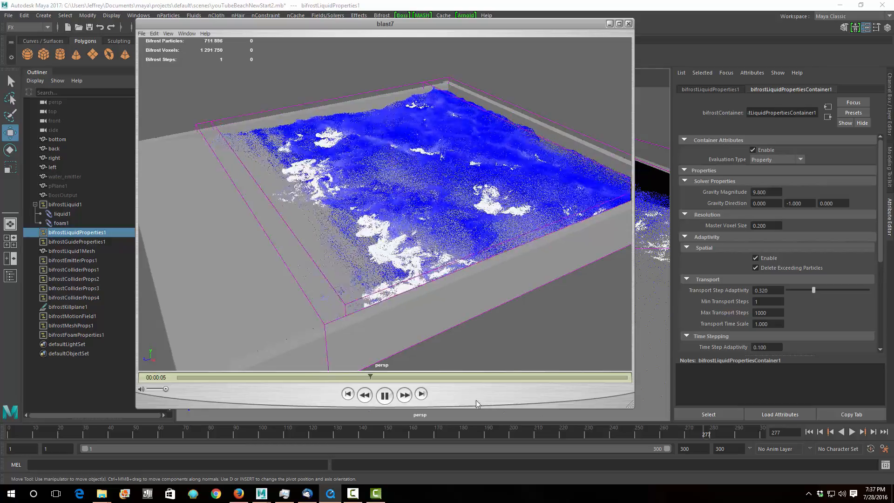
left_click(353, 494)
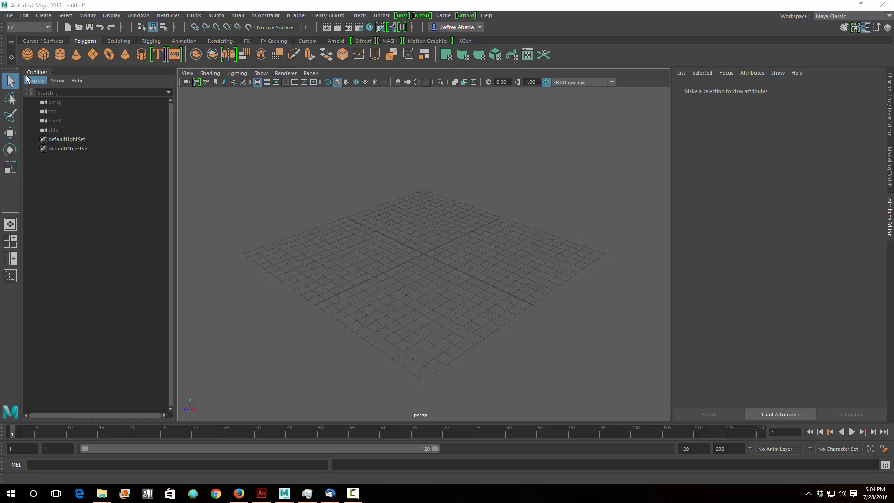
- Create a polygon cube as a floor slab with a width of 40 and a depth of 50
left_click(44, 54)
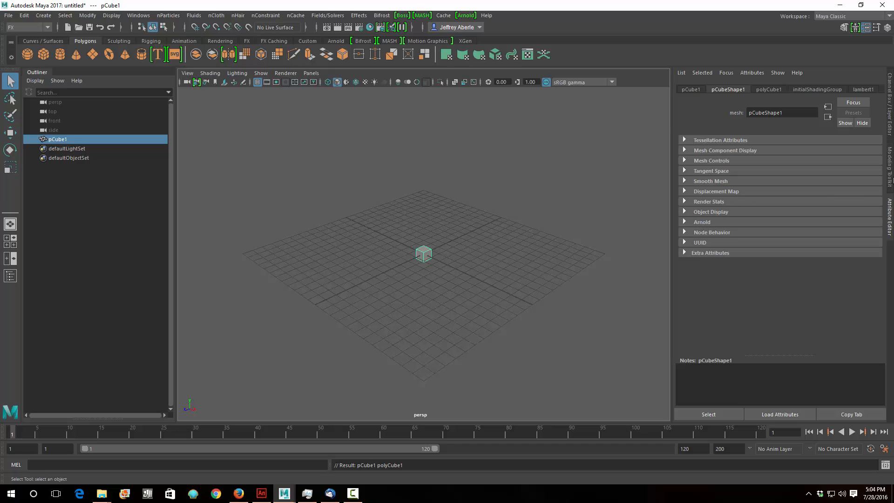
left_click(890, 112)
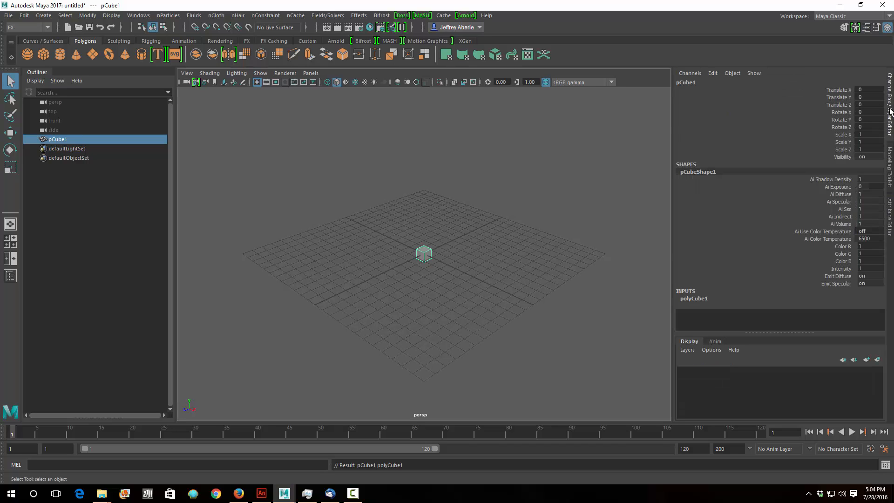
left_click(697, 298)
scroll(743, 302, "down", 1)
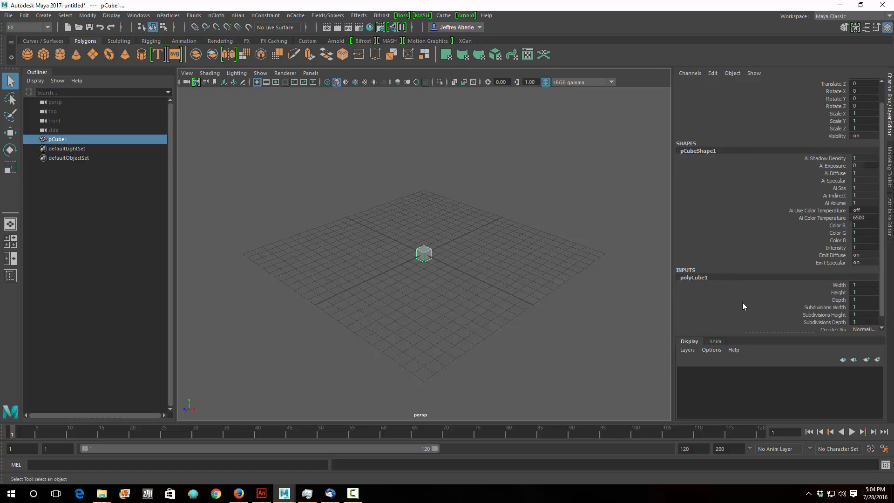
left_click(856, 284)
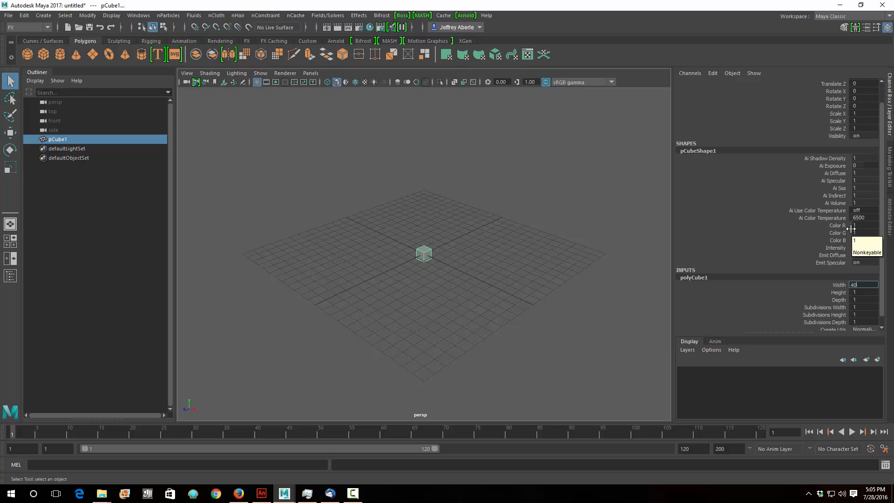
type("40")
key("Tab")
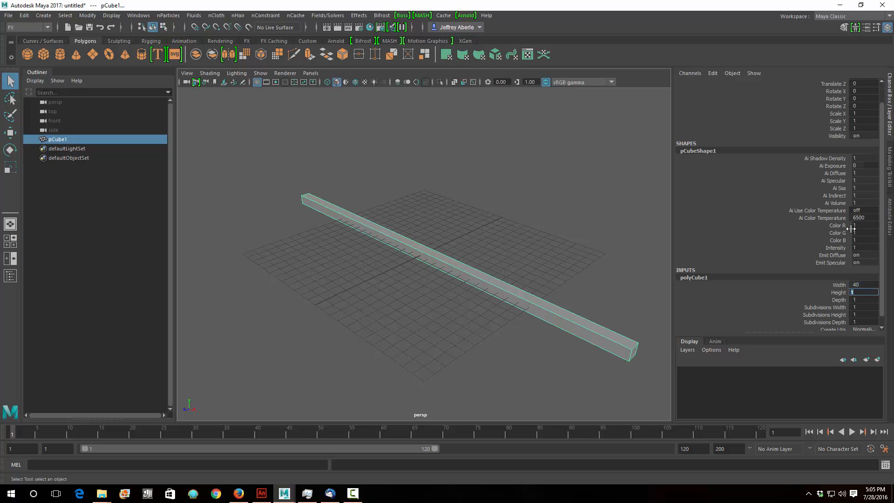
key("Tab")
type("50")
key("Return")
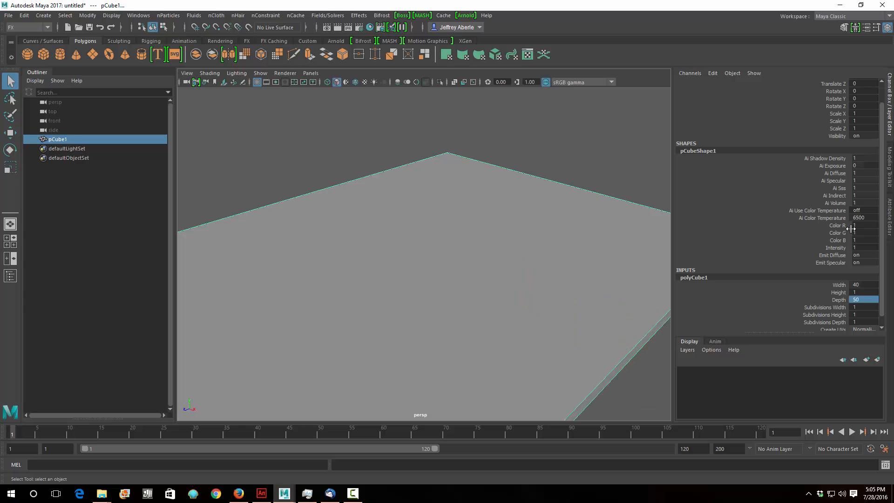
key("f")
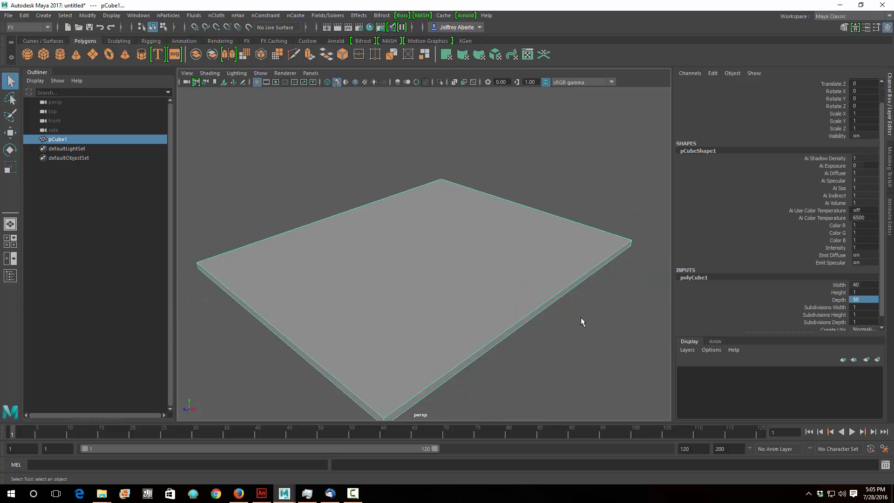
left_click_drag(582, 321, 563, 301, "alt")
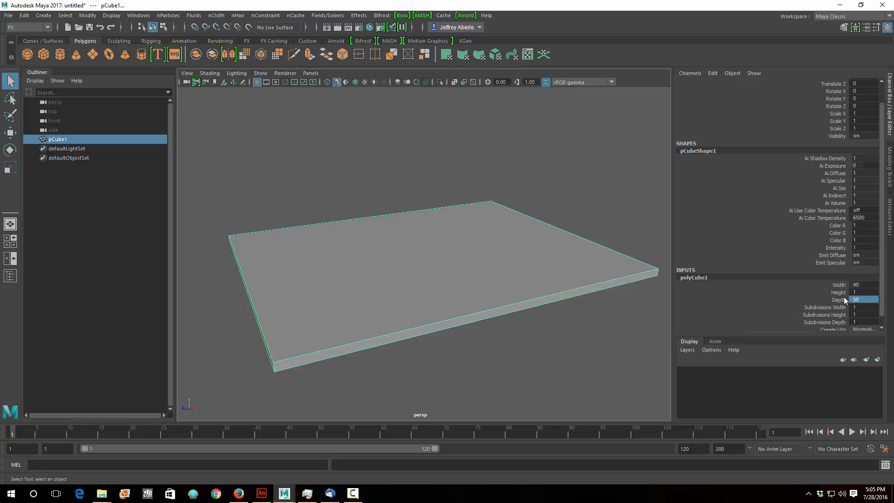
key("Tab")
left_click_drag(458, 264, 475, 259, "alt")
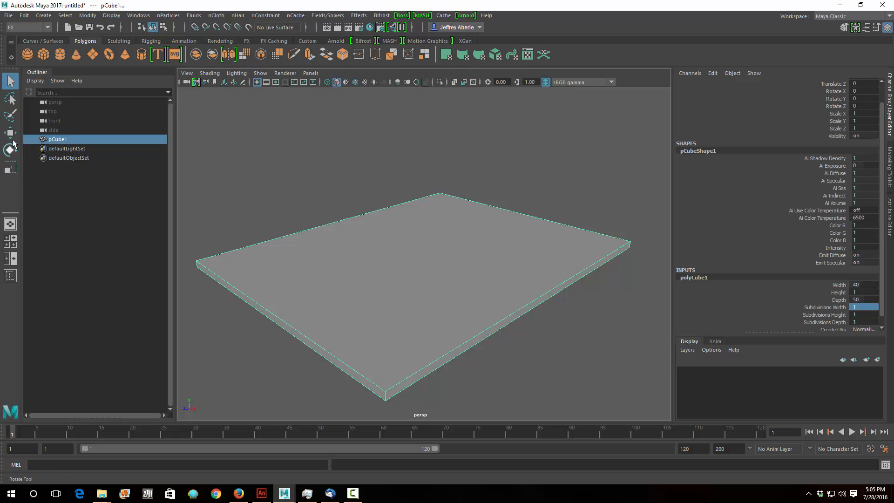
- Create a second polygon cube and move it along X to about -22.5, beyond the slab's edge
left_click(47, 56)
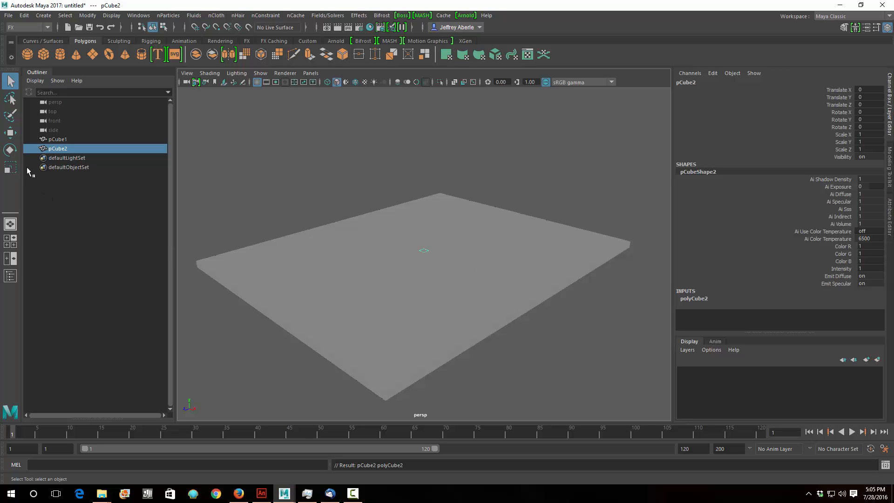
left_click(9, 132)
left_click_drag(461, 266, 356, 228)
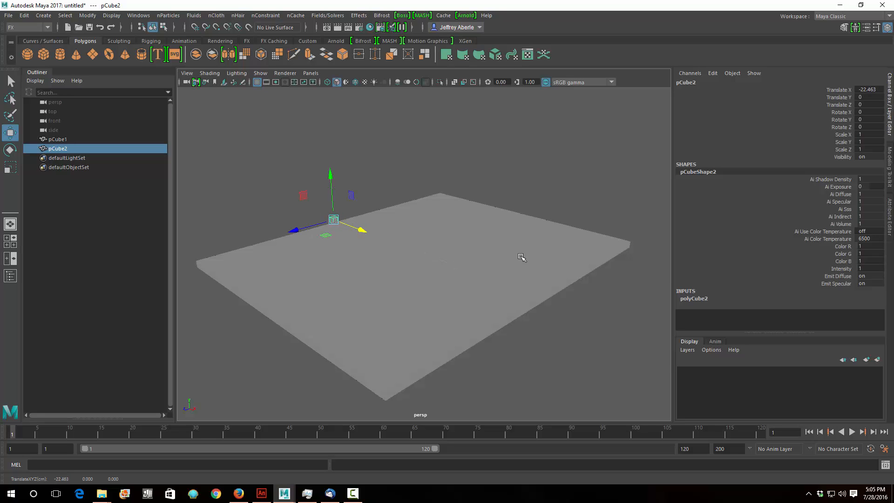
- Set the second cube's width to 50 and height to 5, and move it to about X -4.1, Z -24.7 along the slab's rear edge
left_click(696, 299)
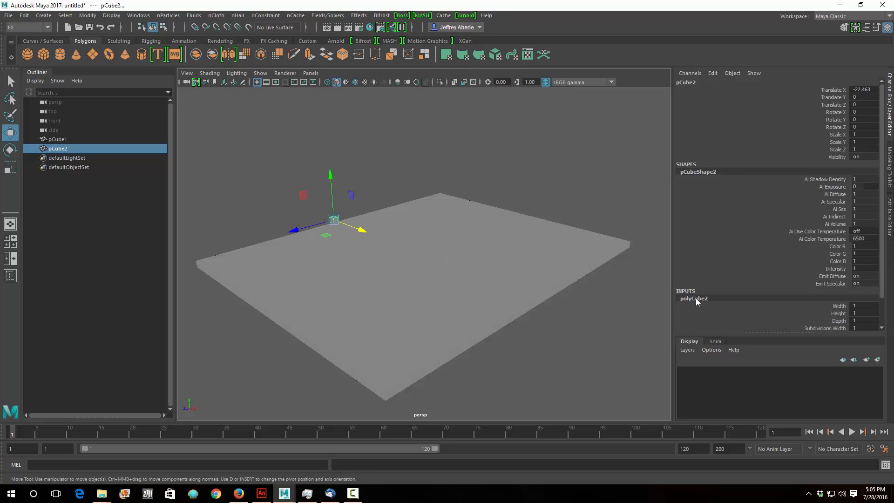
left_click(864, 306)
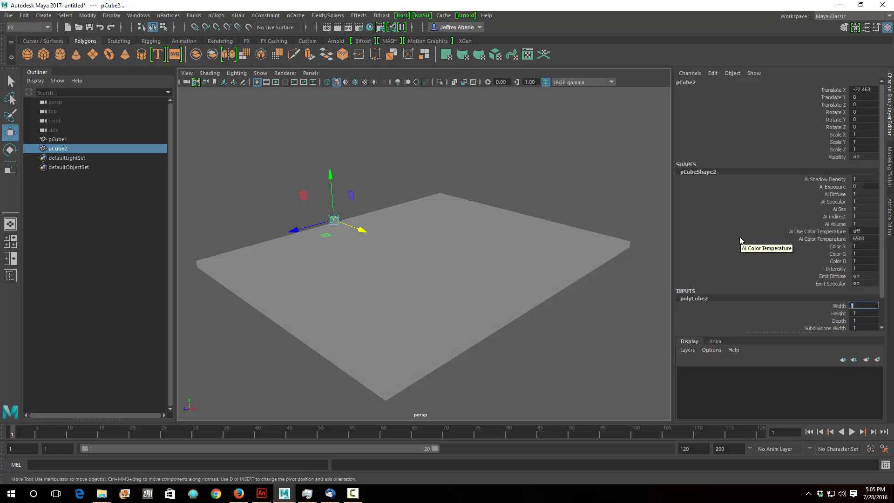
key("Tab")
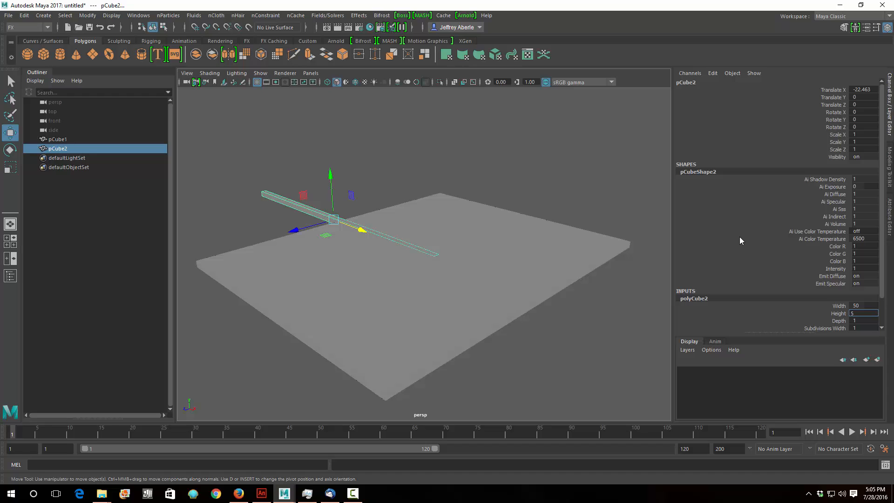
key("Return")
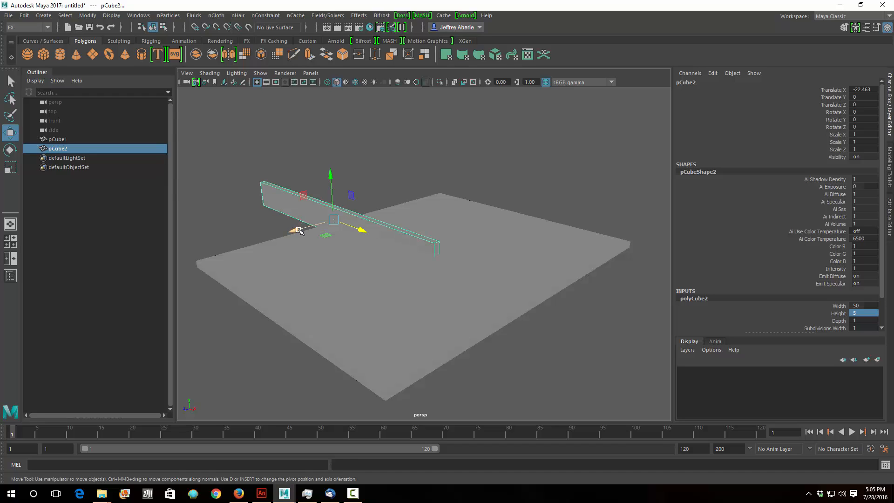
left_click_drag(300, 222, 419, 238)
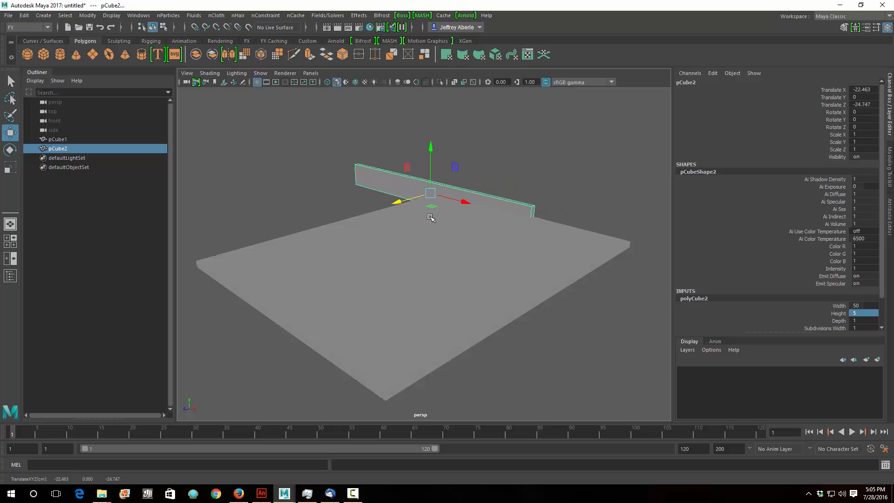
left_click_drag(461, 201, 542, 227)
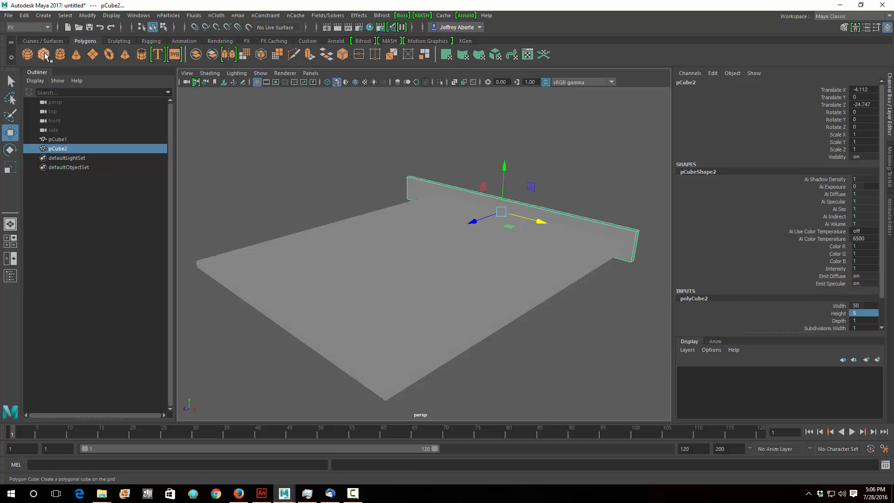
- Rename the floor slab as bottom
left_click(44, 54)
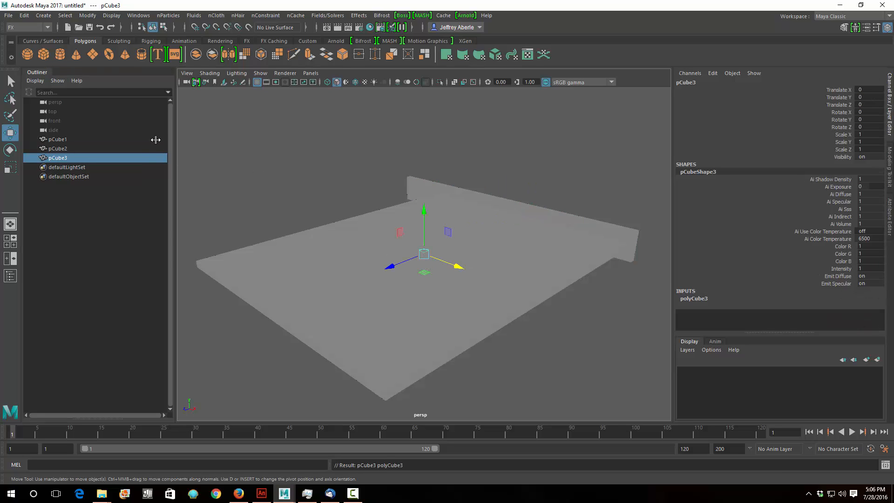
key("ctrl+z")
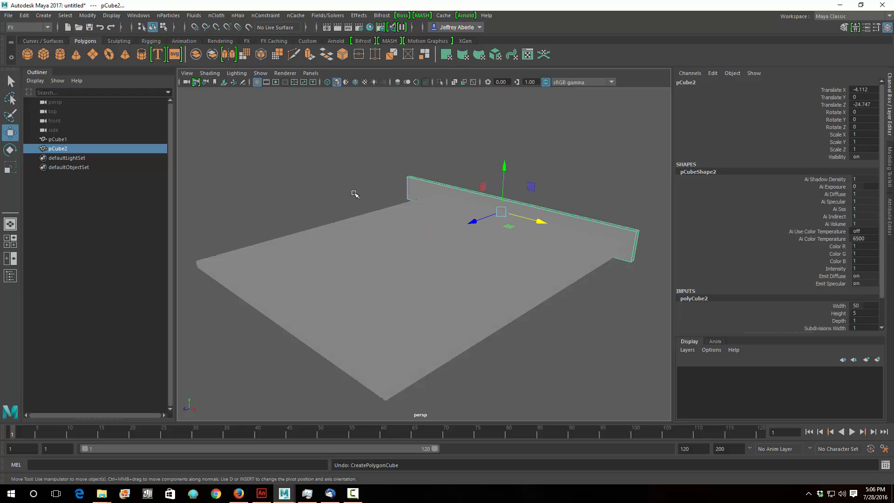
left_click(61, 139)
double_click(62, 140)
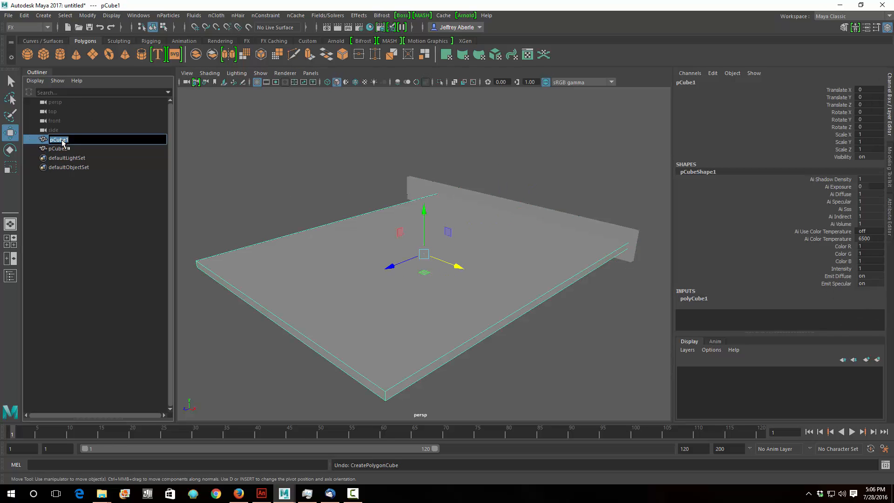
type("bottom")
key("Return")
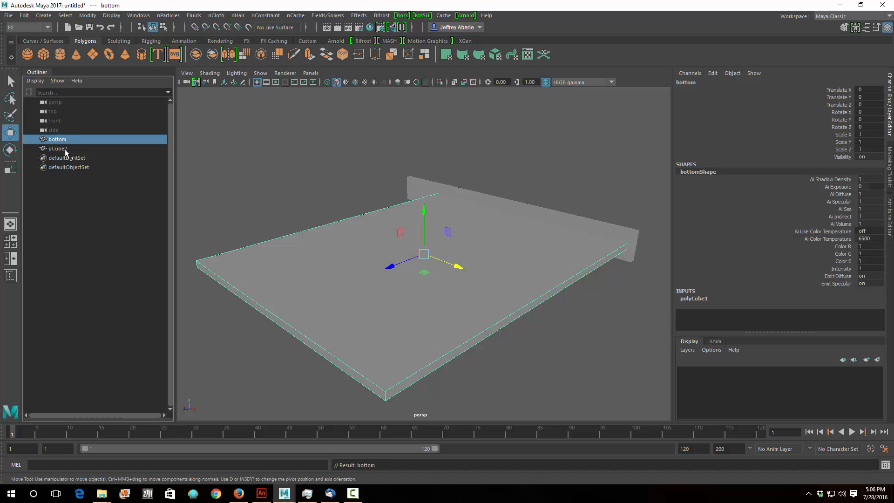
- Rename the wall at the slab's rear edge as back
left_click(66, 149)
double_click(66, 149)
type("b")
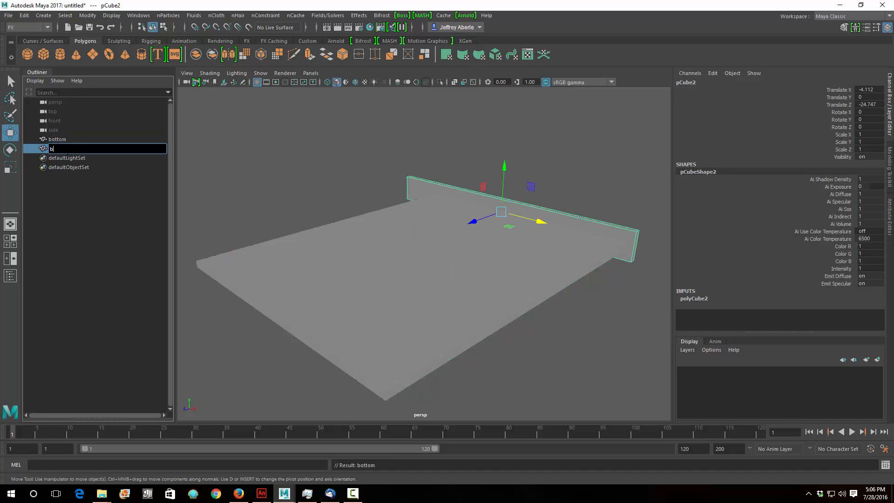
type("ack")
key("Return")
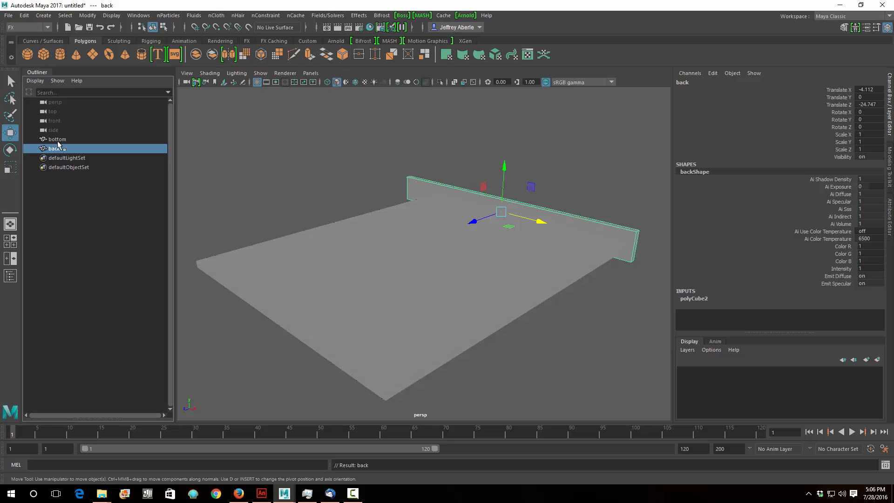
- Duplicate the back wall and move the copy forward over the floor to about Z -5.3
left_click(24, 15)
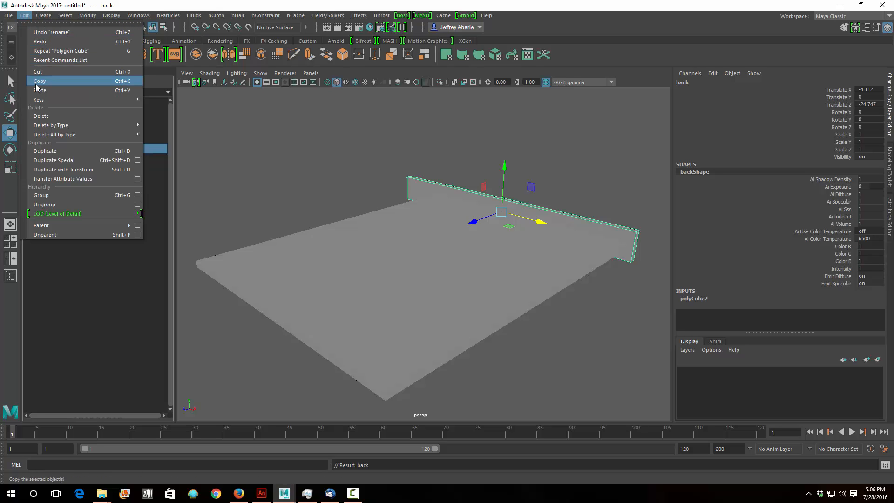
left_click(45, 151)
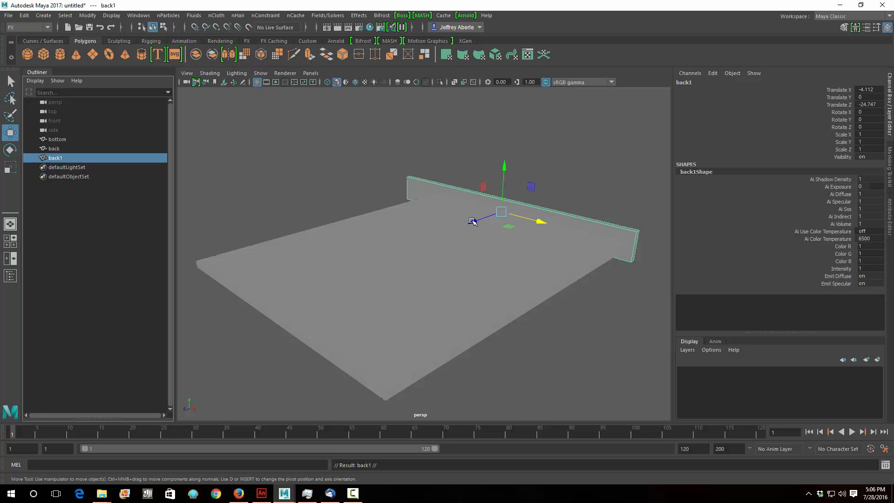
left_click_drag(472, 222, 509, 256)
- Rotate the duplicated wall to 90 degrees about the Y axis
left_click(10, 150)
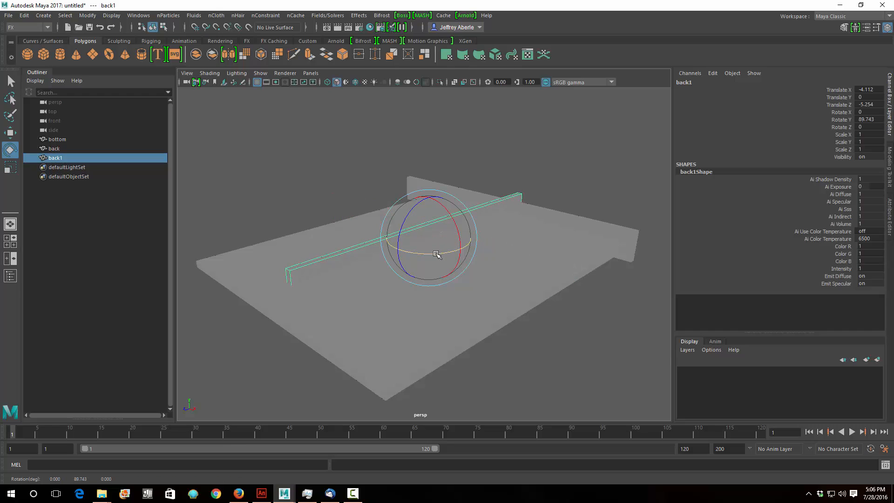
double_click(867, 119)
type("90")
key("Return")
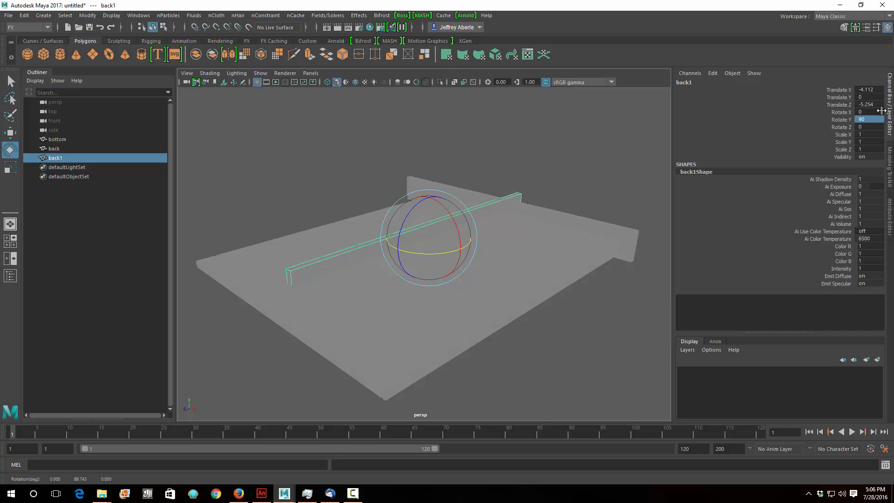
- Move the rotated wall to about X -19.8, Z 0.1 so it lines up with the floor's long side edge
left_click(10, 132)
left_click_drag(467, 252, 361, 239)
left_click_drag(389, 274, 508, 312, "alt")
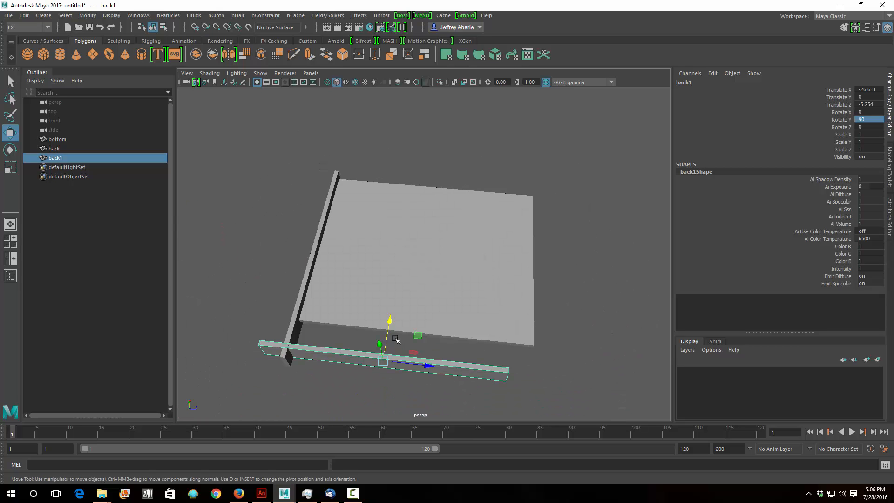
left_click_drag(391, 323, 395, 294)
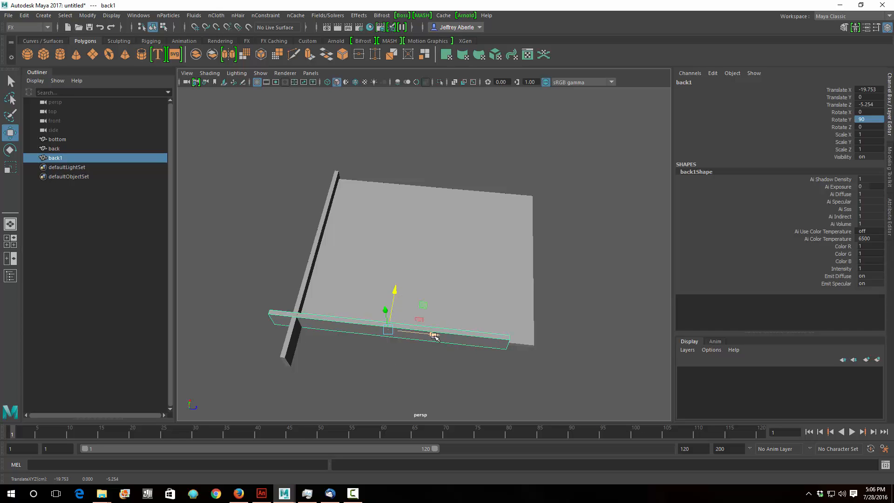
left_click_drag(433, 334, 461, 336)
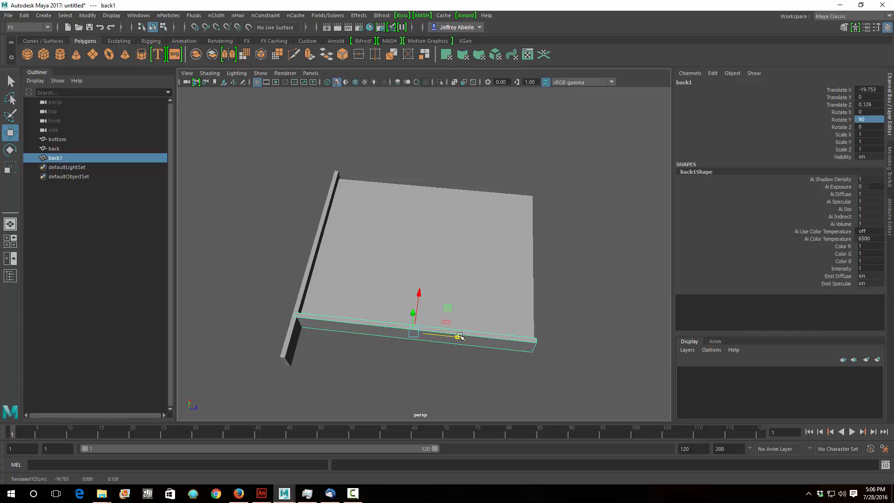
- Fit the back wall to the floor's width by scaling it to about 0.82 in X and moving it to about X -0.26
left_click(292, 360)
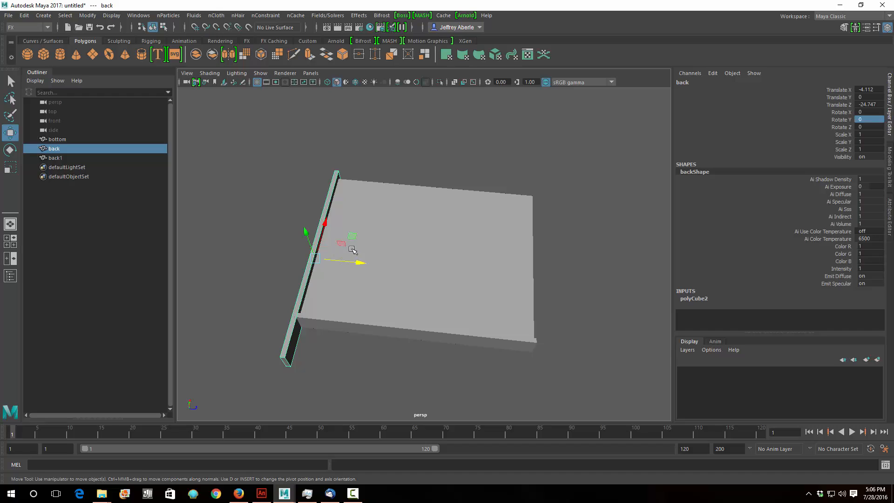
left_click_drag(325, 231, 327, 217)
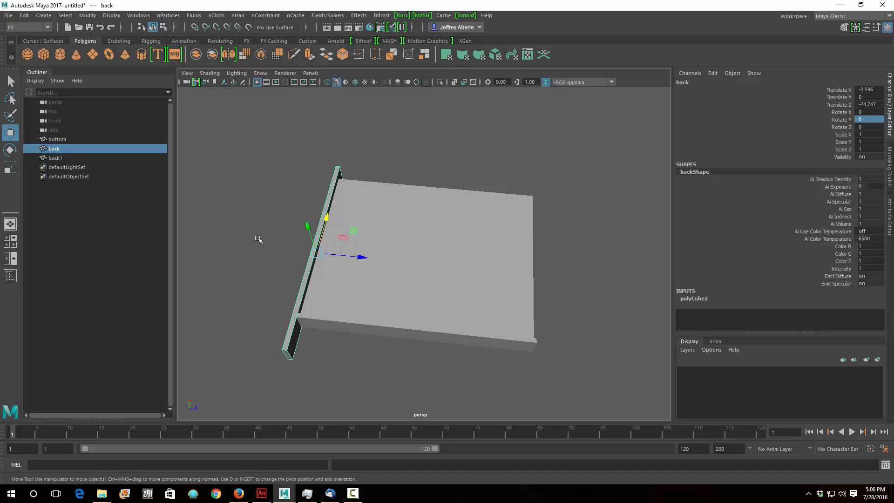
key("r")
mouse_move(326, 219)
left_mouse_down()
mouse_move(326, 229)
mouse_move(330, 210)
left_mouse_up()
key("w")
left_click_drag(404, 252, 513, 240, "alt")
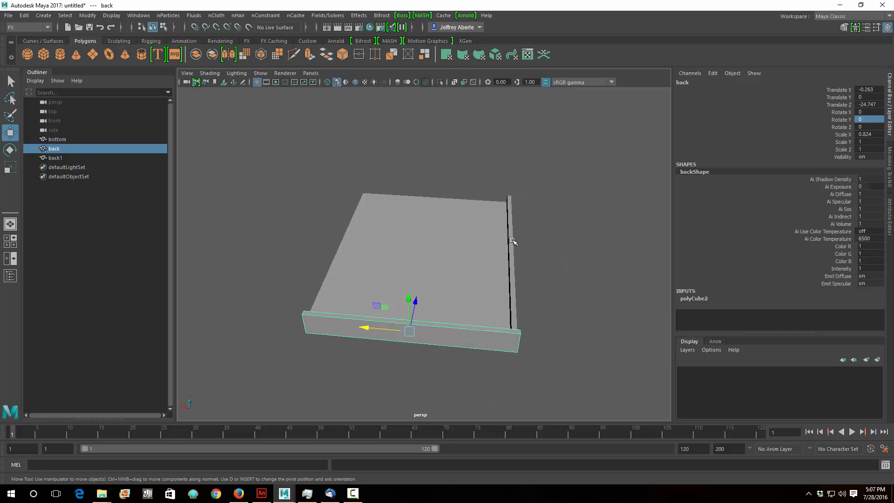
- Rename the duplicated side wall, back1, as right
left_click(512, 244)
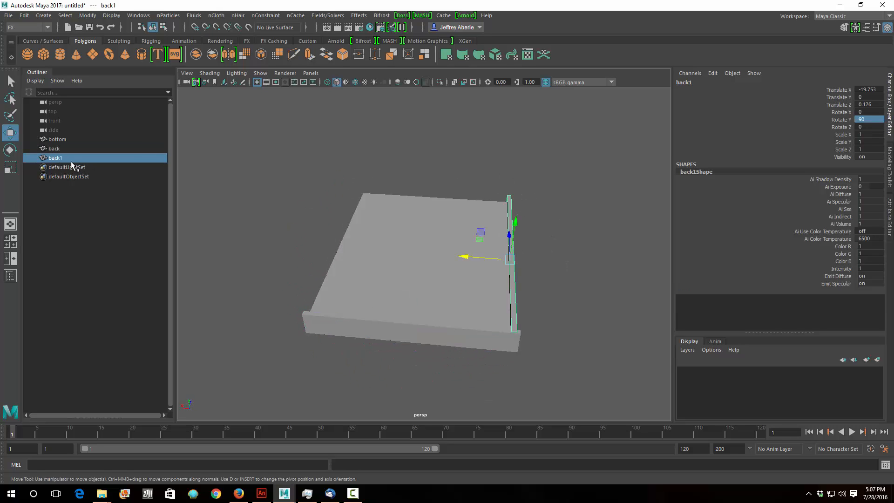
double_click(56, 159)
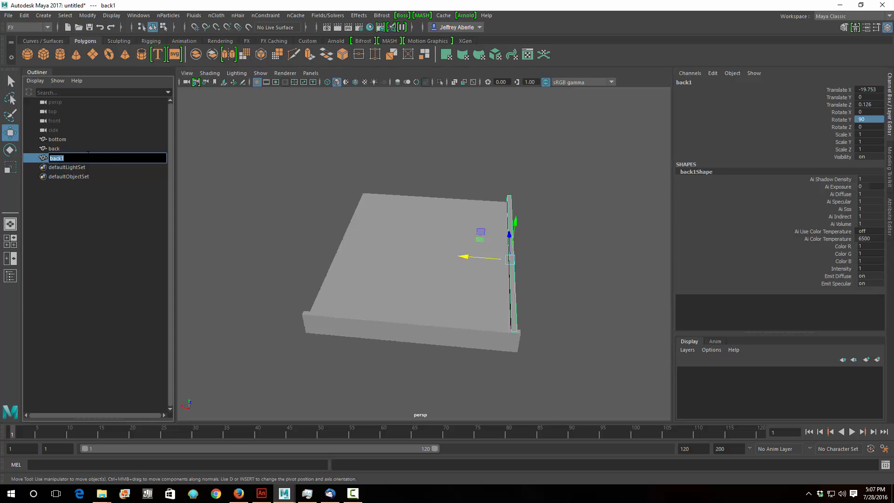
type("right")
key("Return")
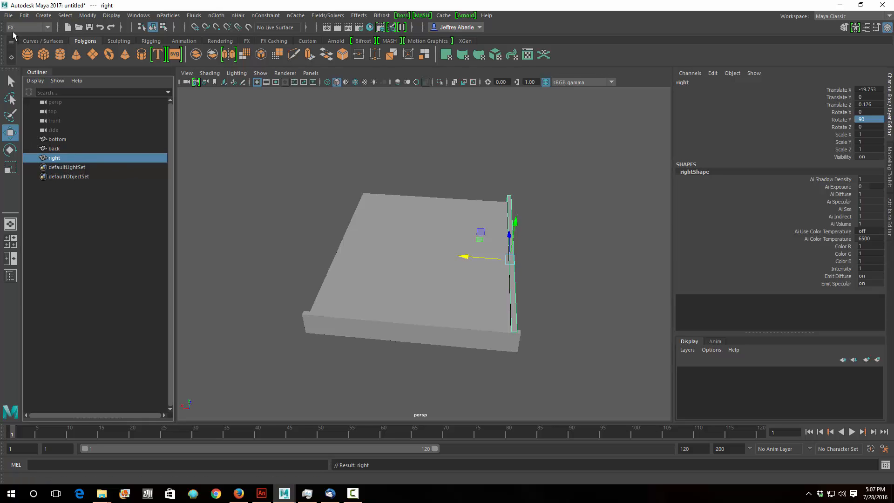
- Duplicate the right wall and move the copy to the floor's opposite long edge, at about X 20
left_click(25, 20)
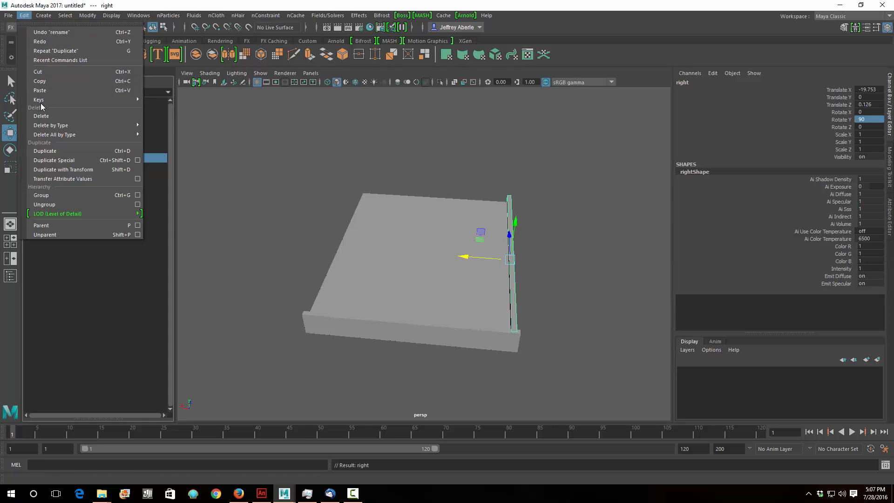
left_click(47, 150)
left_click_drag(465, 256, 447, 281)
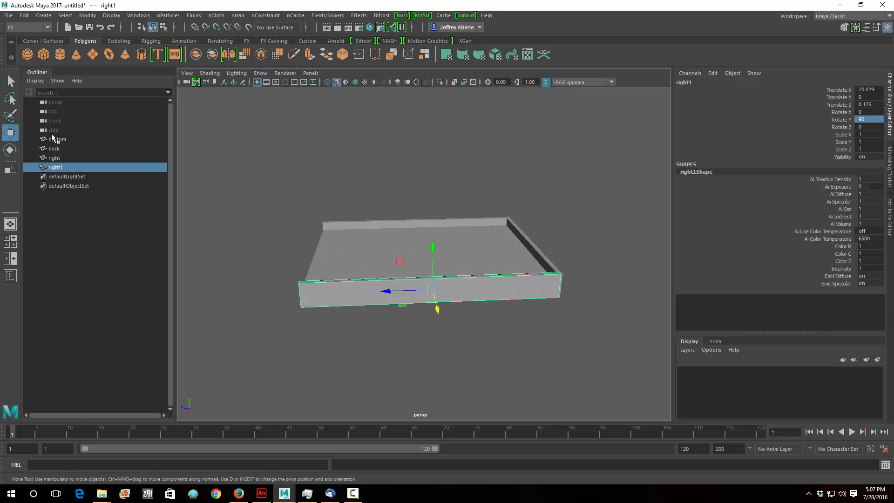
- Rename the new copy of the right wall as left
double_click(59, 167)
type("k")
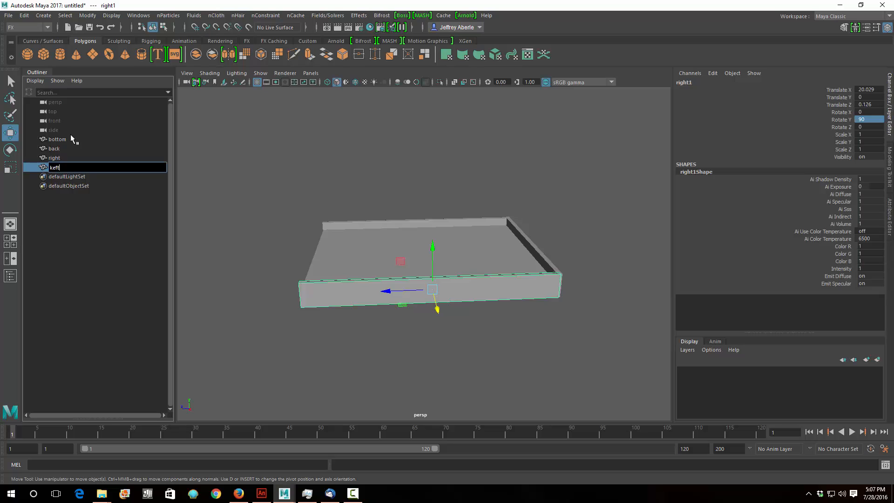
type("eft")
key("Return")
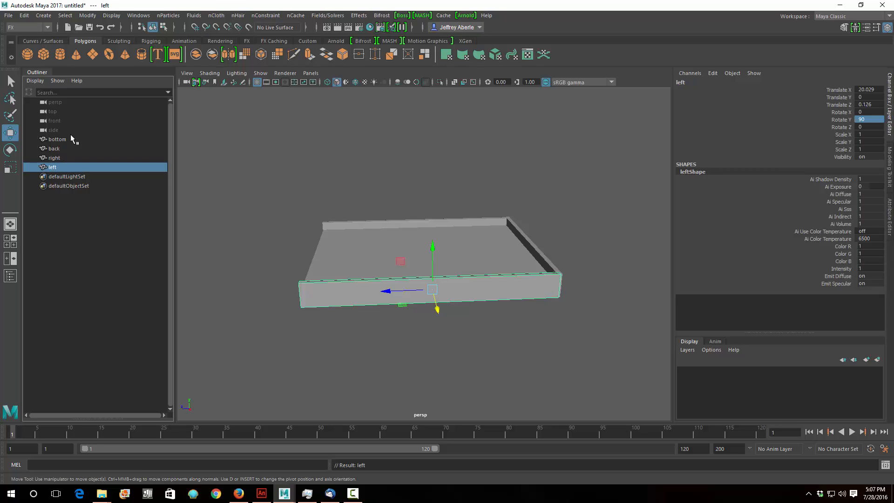
- Tilt the bottom floor to about -5.7 degrees about the X axis so it slopes up toward the open end
left_click_drag(343, 288, 475, 272, "alt")
left_click(468, 265)
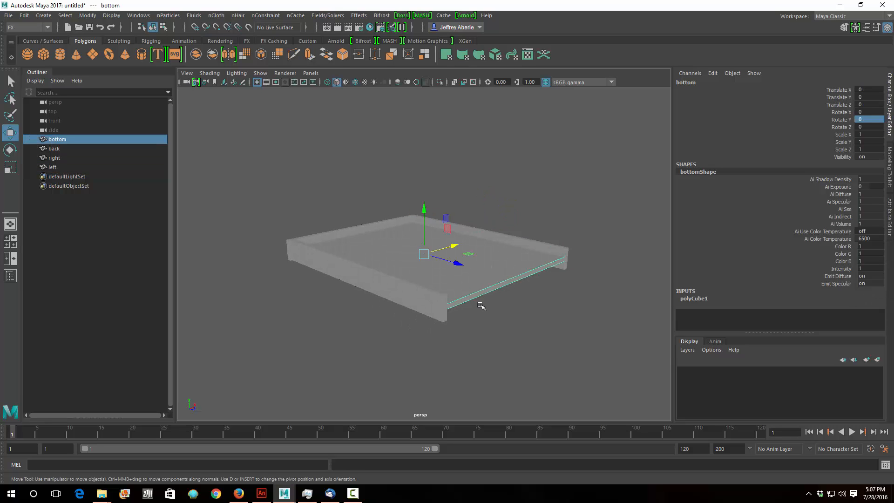
left_click_drag(481, 306, 539, 319, "alt")
key("e")
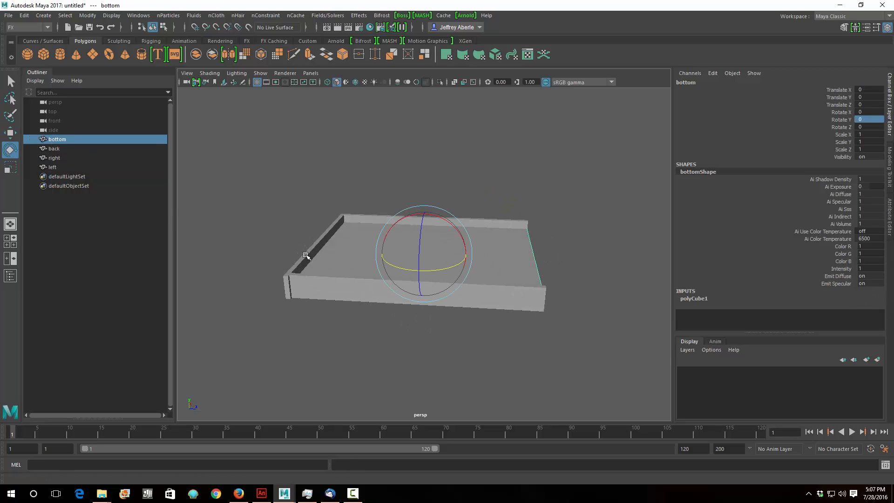
left_click_drag(460, 238, 459, 229)
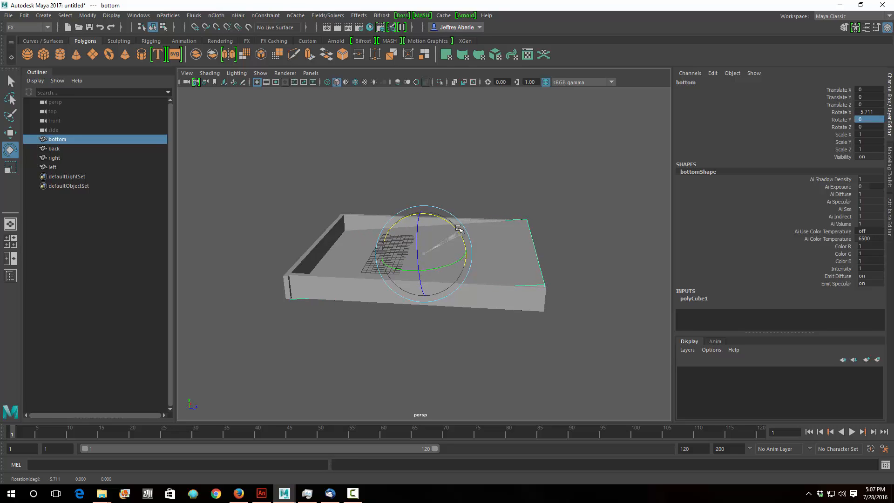
left_click_drag(338, 275, 358, 275, "alt")
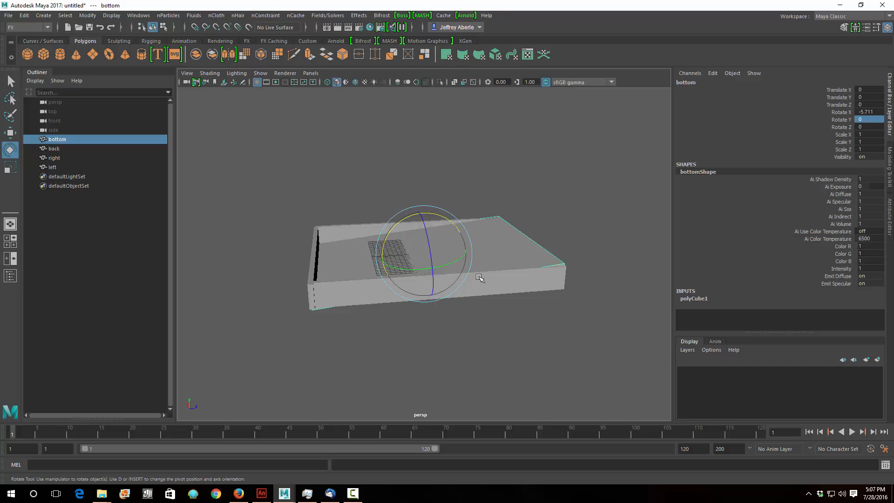
- Shift the tilted floor to about Z -0.11 and lower it to about Y -0.2
key("w")
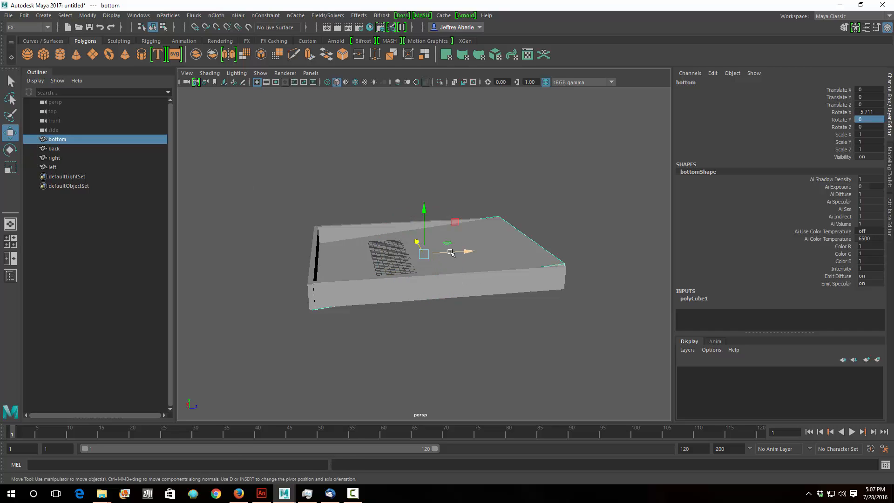
left_click_drag(451, 253, 325, 322)
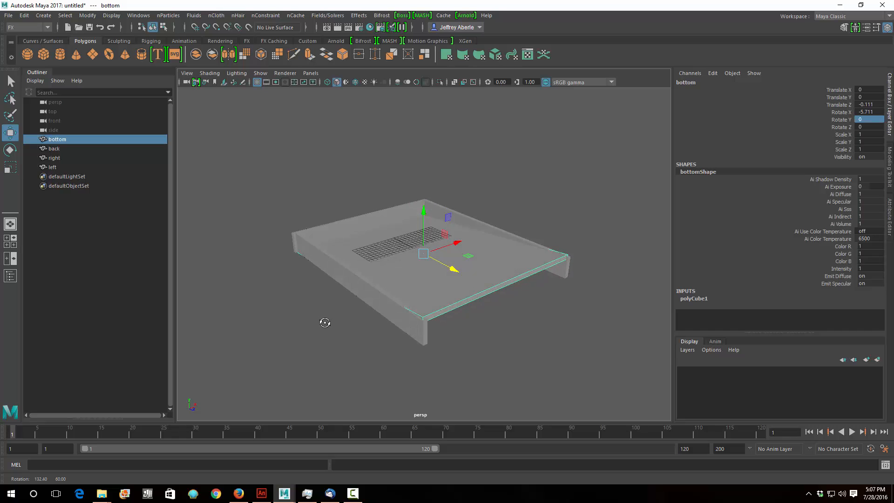
left_click_drag(526, 234, 527, 298, "alt")
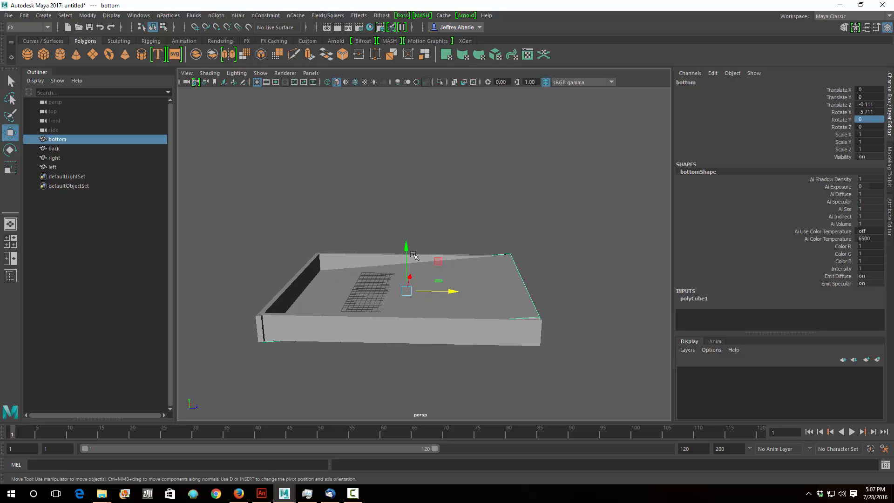
left_click_drag(392, 274, 467, 255, "alt")
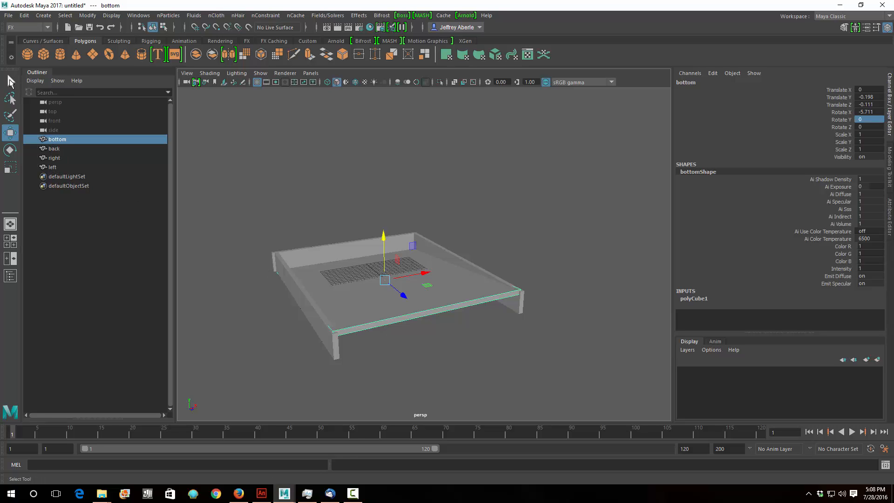
- Create a new polygon cube at the container's center and raise it to about Y 1.3
left_click(43, 55)
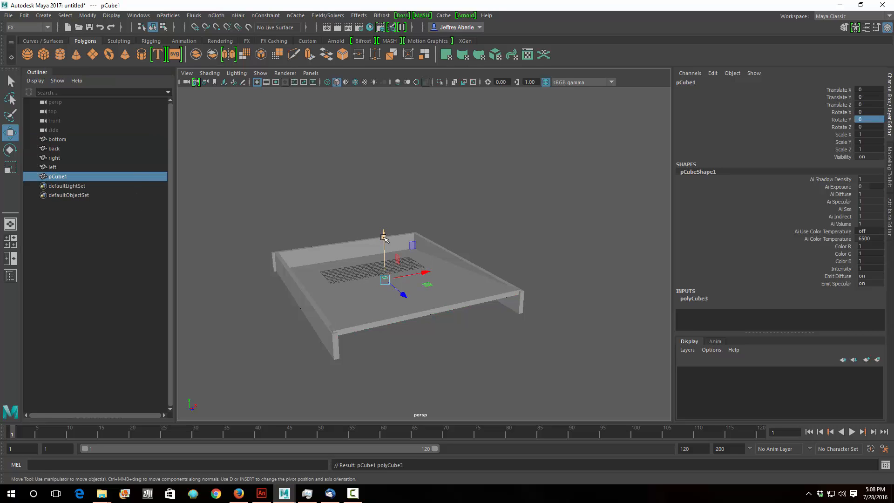
left_click_drag(383, 237, 384, 228)
left_click_drag(494, 303, 471, 305, "alt")
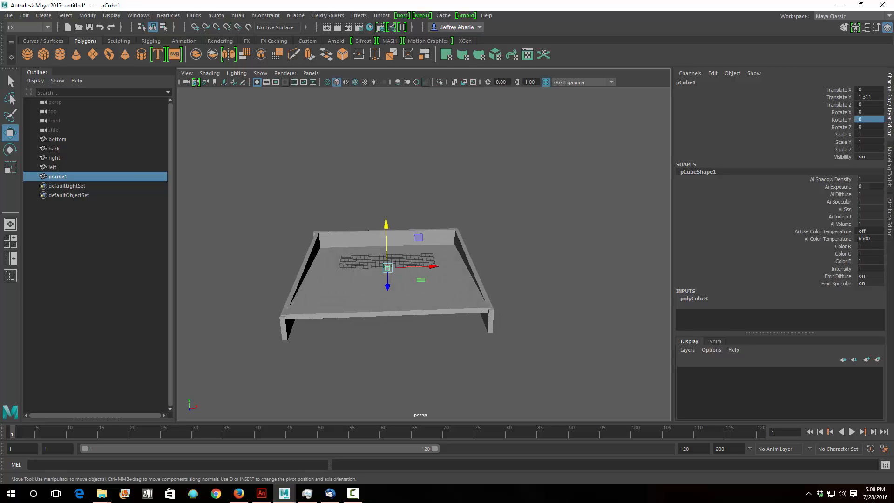
- Set the new cube's width to 41 so it spans between the side walls
left_click(693, 299)
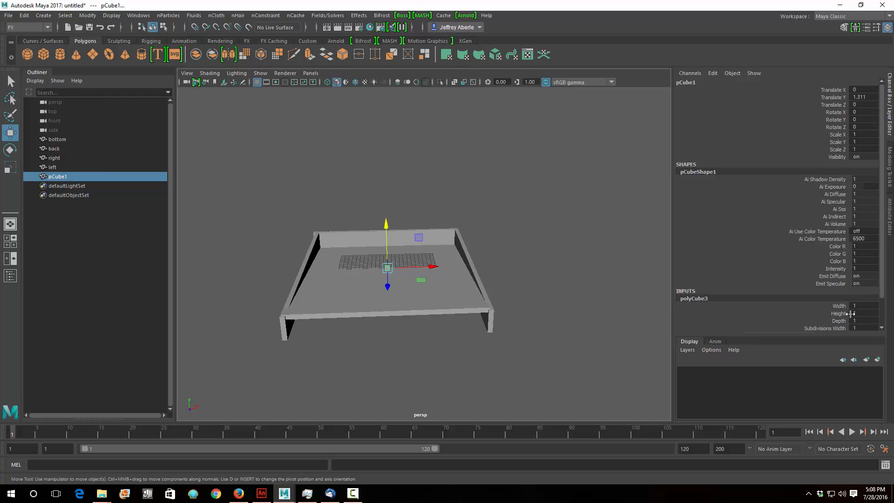
double_click(855, 306)
key("Return")
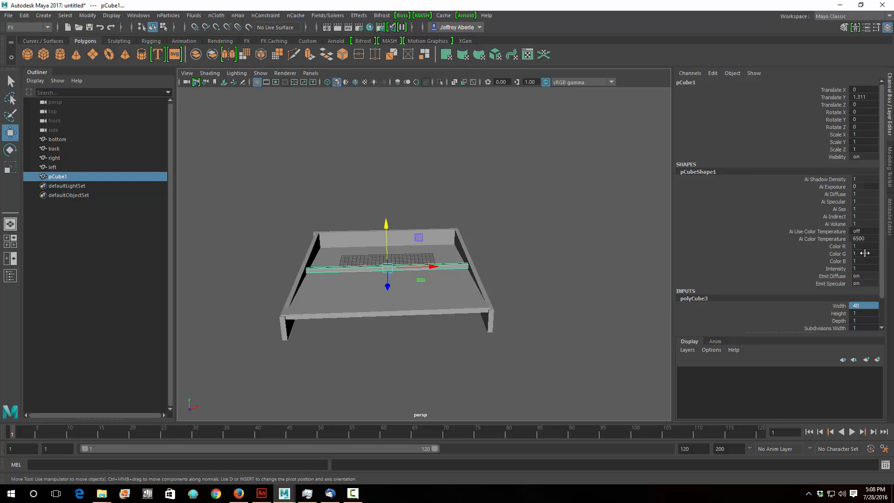
double_click(869, 307)
left_click_drag(487, 274, 472, 299, "alt")
left_click_drag(539, 312, 511, 305, "alt")
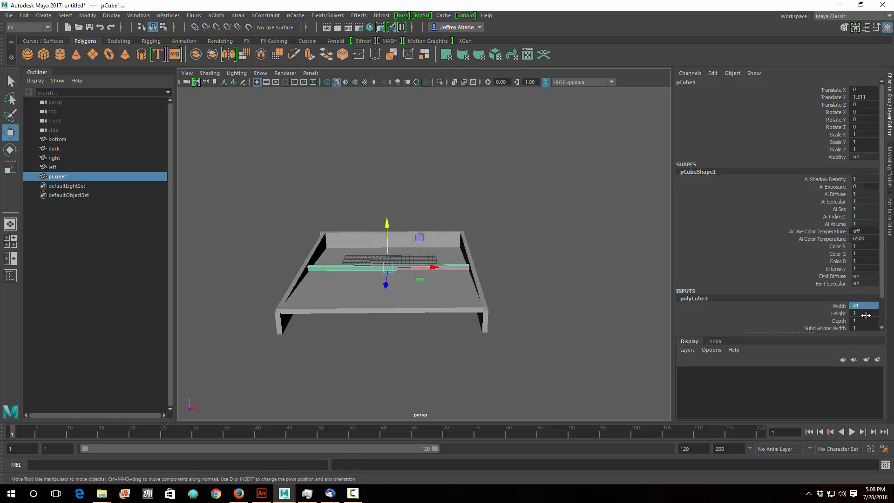
- Set the new cube's height to 3 and its depth to 35
left_click(866, 313)
type("3")
key("Tab")
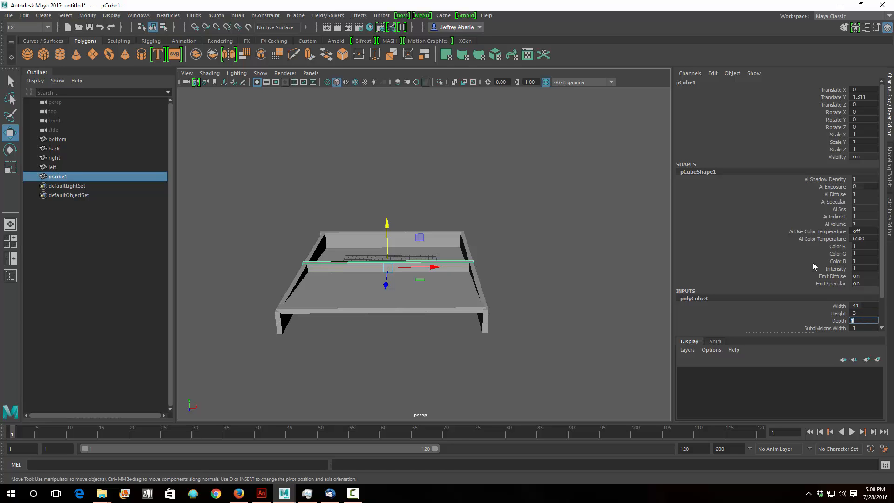
key("Return")
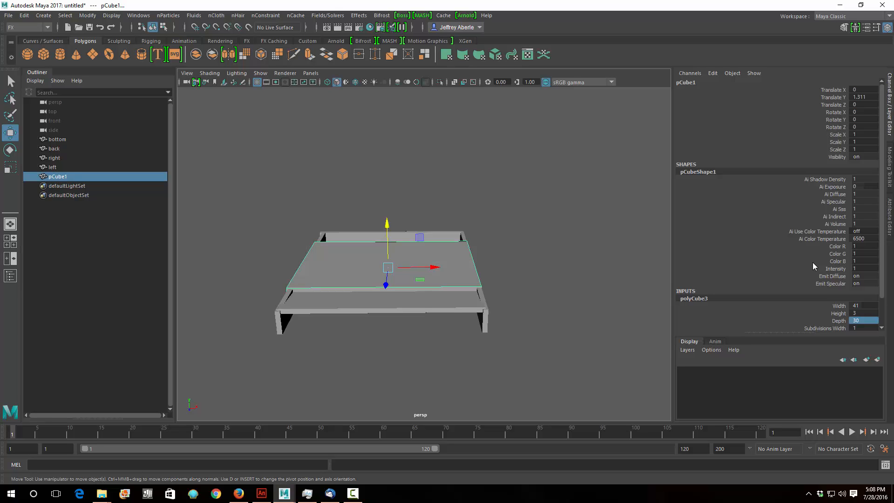
left_click_drag(521, 322, 405, 322, "alt")
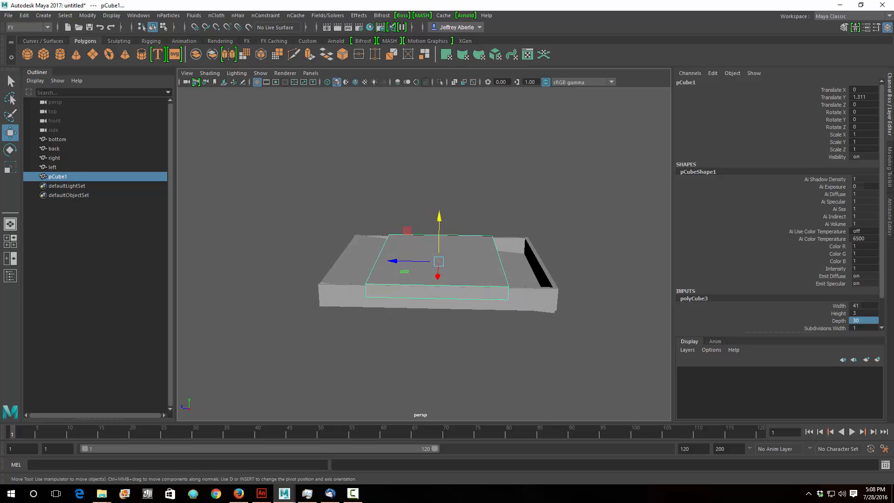
left_click(863, 320)
key("Return")
- Move the cube back against the back wall to about Z -7.1 and lower it to about Y -0.55
left_click_drag(395, 262, 515, 325)
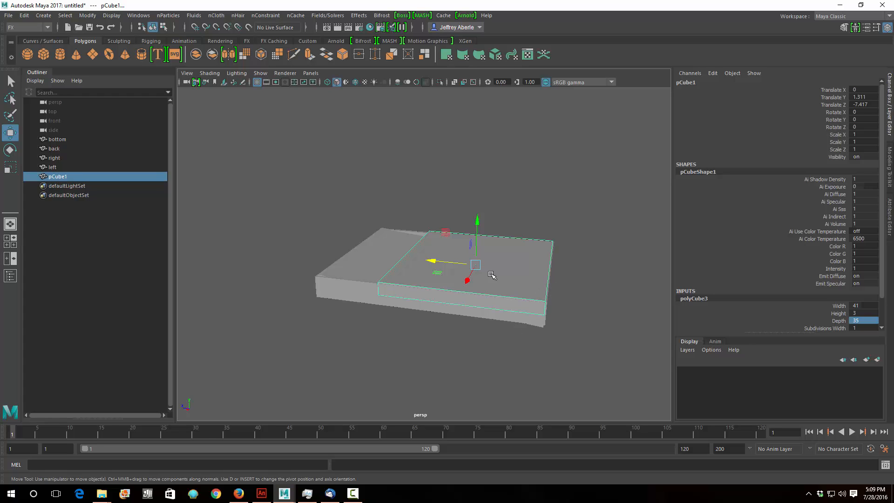
left_click_drag(440, 262, 438, 261)
left_click_drag(475, 226, 476, 234)
left_click_drag(540, 305, 551, 290, "alt")
left_click_drag(511, 317, 537, 334, "alt")
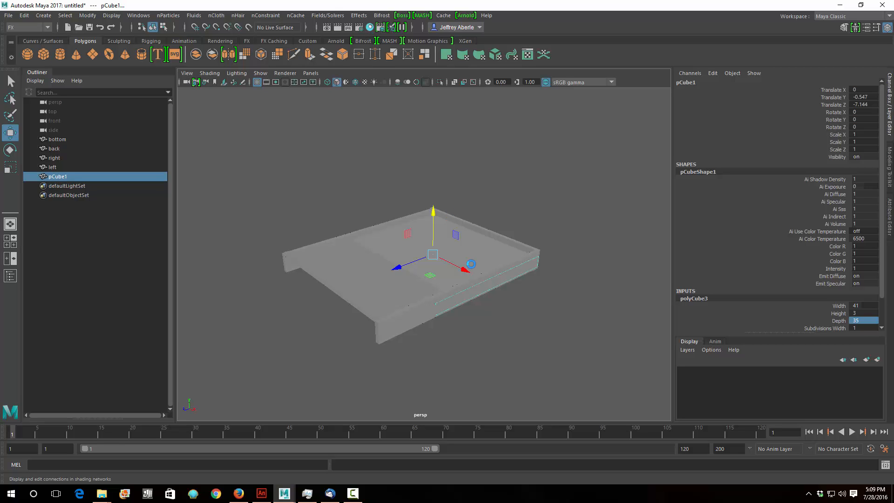
- Create a Lambert material in the Hypershade and set its color to pure blue
left_click(370, 27)
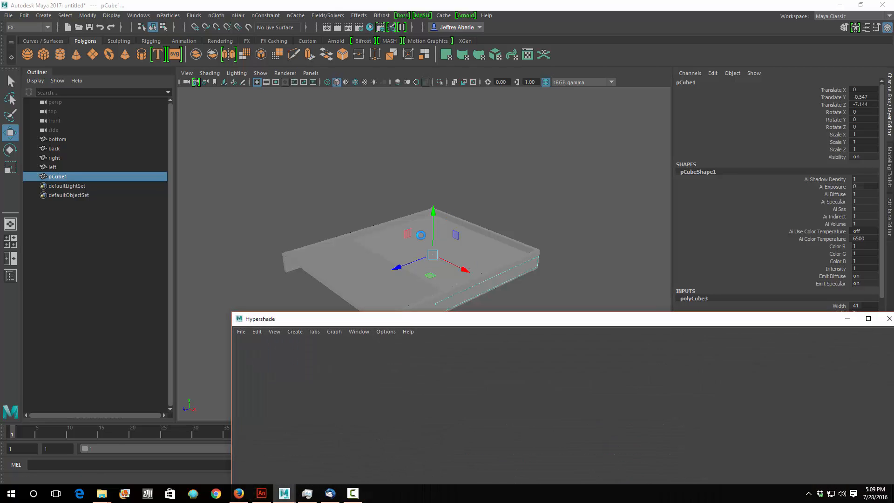
left_click_drag(471, 319, 381, 64)
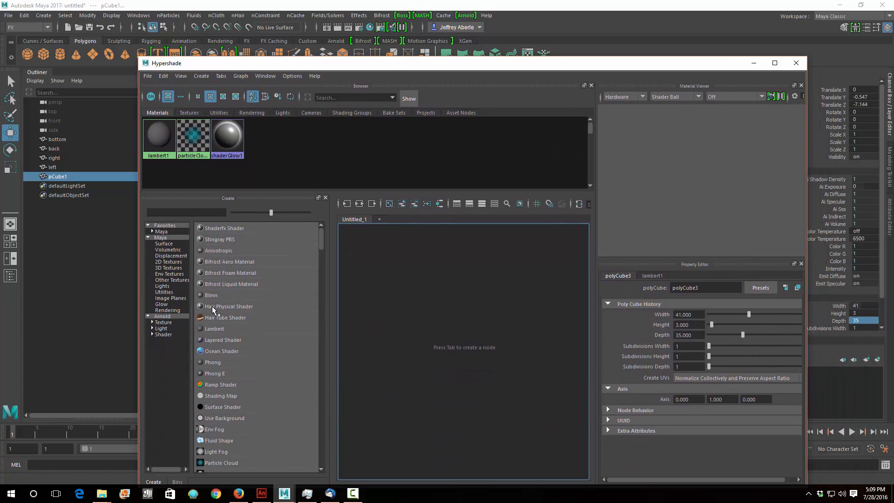
left_click(214, 329)
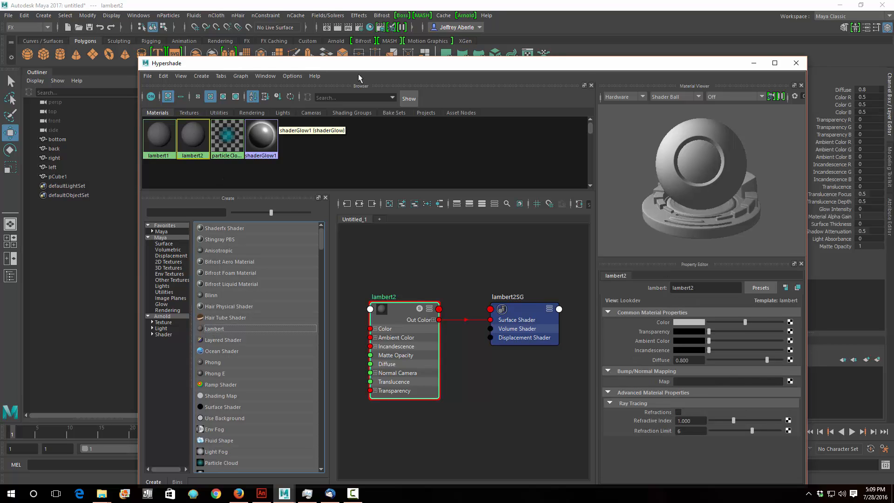
left_click_drag(370, 65, 369, 75)
left_click(686, 333)
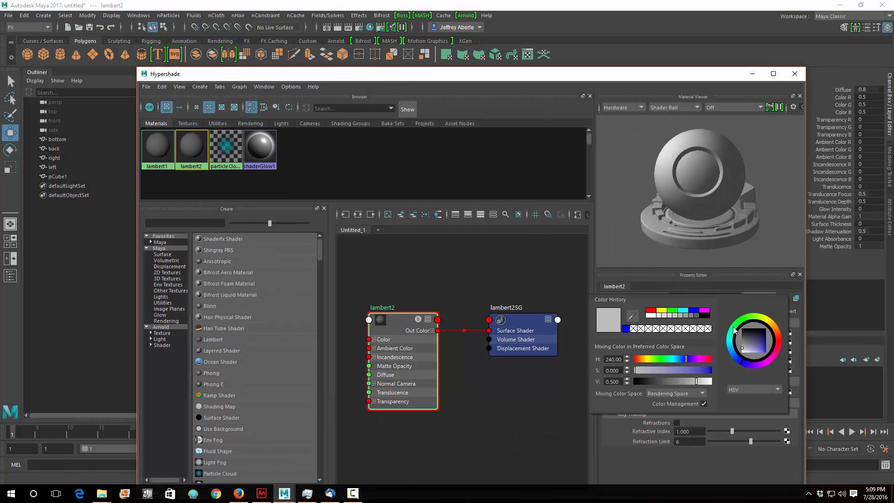
left_click(693, 311)
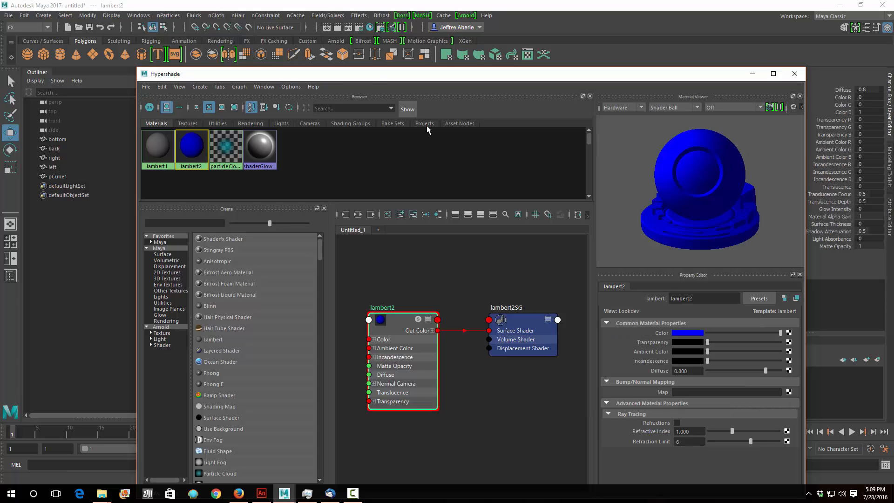
- Assign the blue Lambert material to the new cube in the container and close the Hypershade
left_click_drag(379, 76, 472, 339)
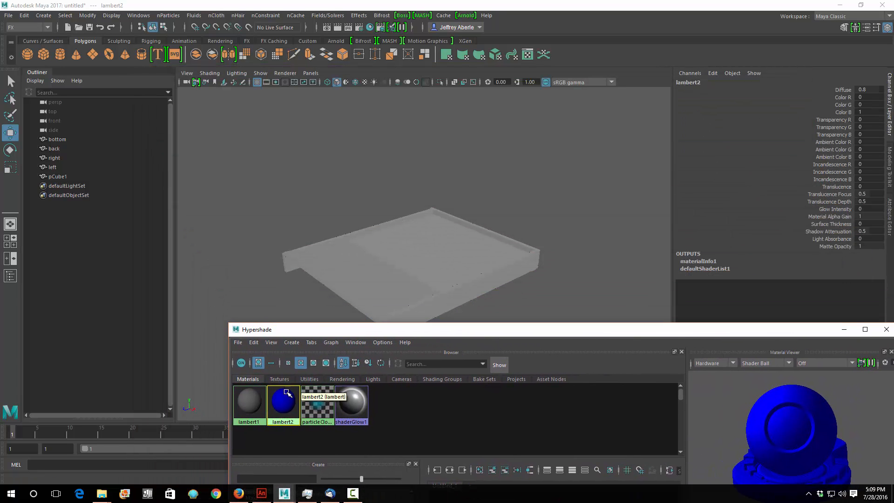
middle_click_drag(285, 404, 443, 273)
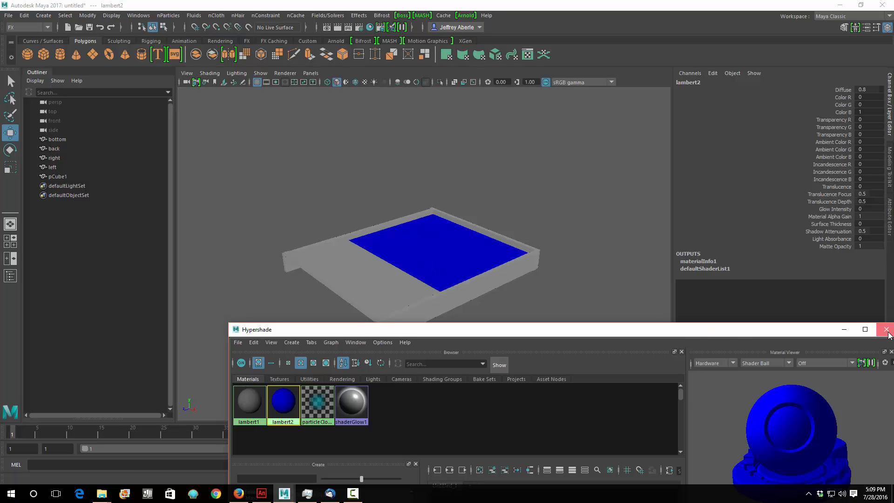
left_click_drag(485, 309, 485, 280, "alt")
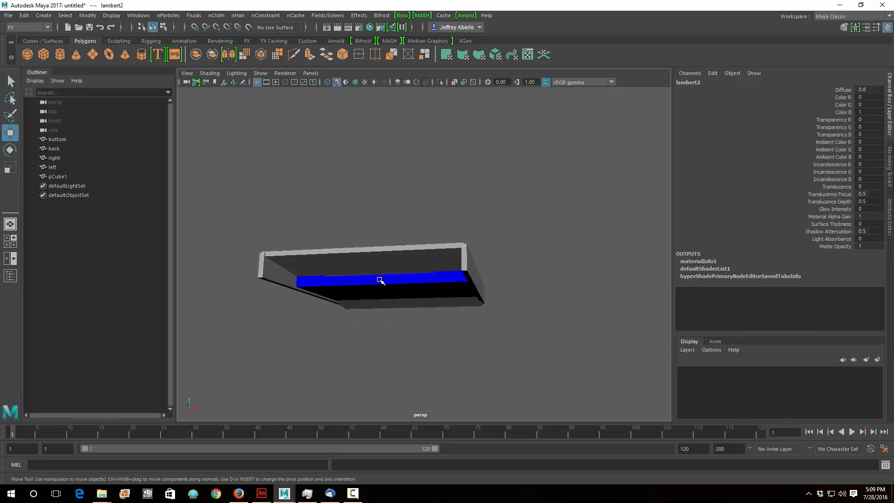
- Scale the blue cube to about 0.956 in X and shift it to about X 0.12 to fit between the side walls
left_click_drag(482, 323, 429, 292, "alt")
left_click_drag(486, 328, 385, 309, "alt")
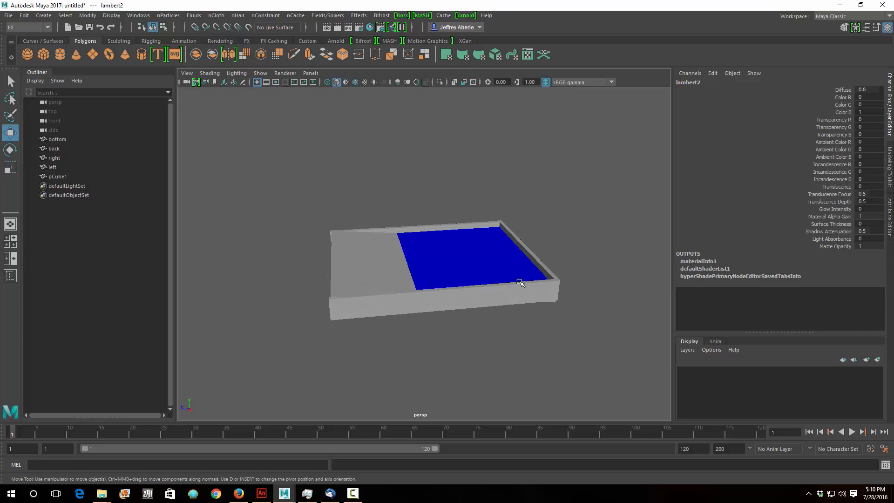
left_click(497, 263)
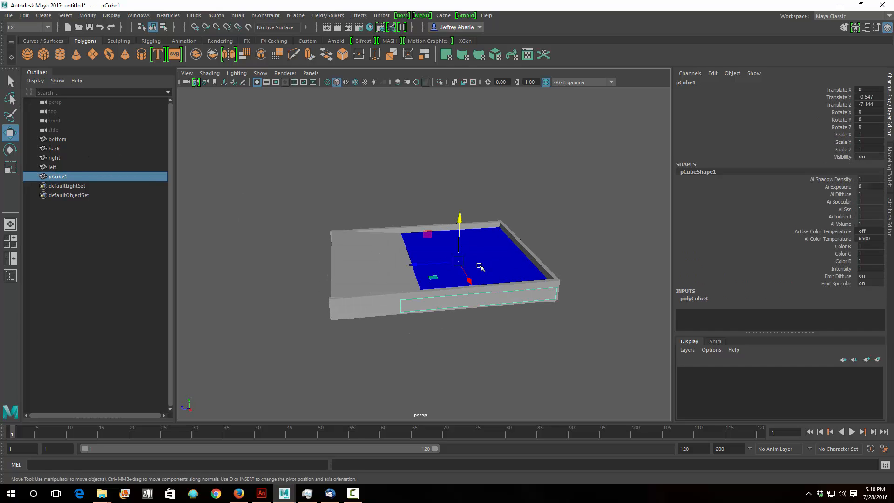
left_click_drag(480, 267, 527, 311, "alt")
mouse_move(533, 306)
left_mouse_down("alt")
mouse_move(561, 307)
mouse_move(535, 305)
mouse_move(515, 319)
mouse_move(531, 318)
left_mouse_up("alt")
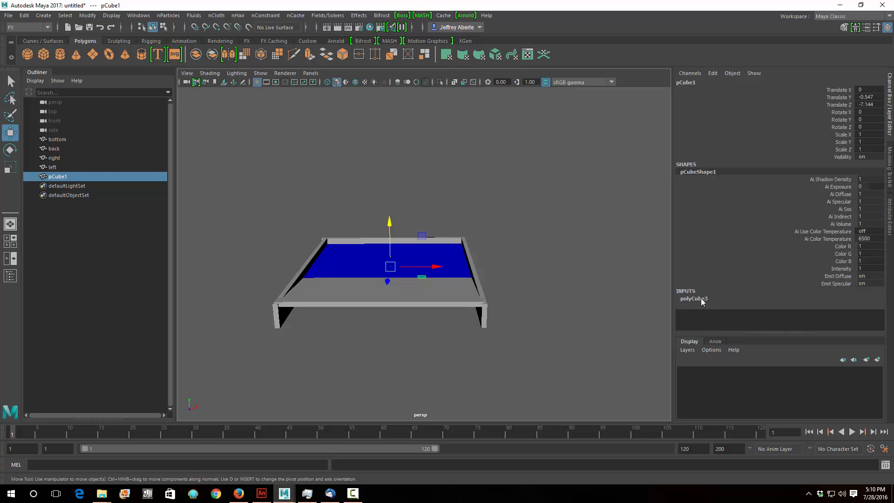
key("r")
left_click_drag(434, 266, 428, 266)
left_click_drag(478, 300, 468, 298, "alt")
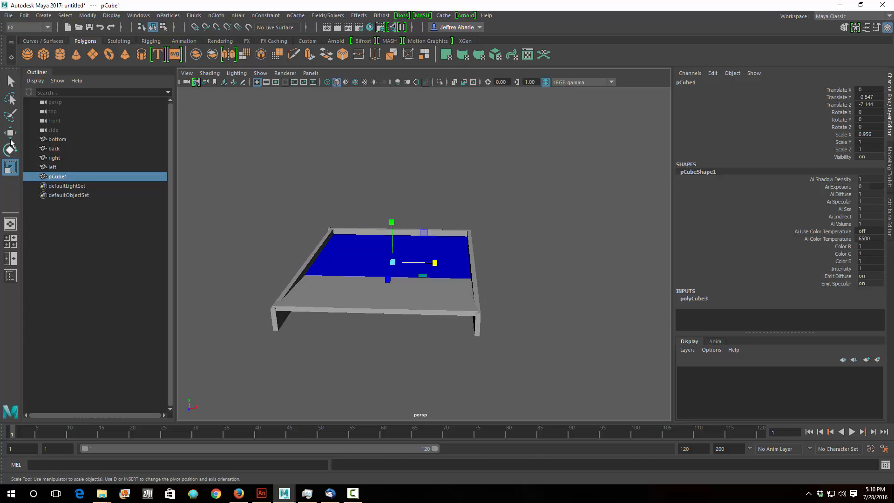
key("w")
left_click_drag(436, 263, 462, 253)
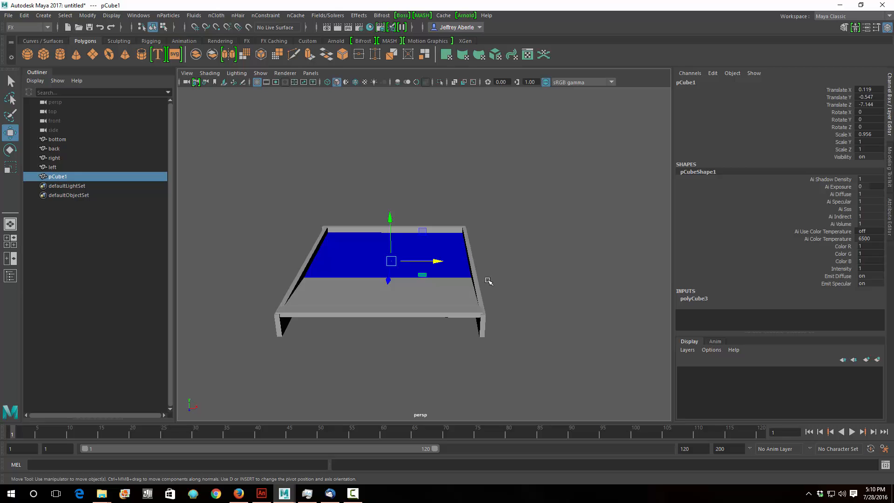
- Raise the blue cube inside the container to about Y -0.29
left_click_drag(488, 281, 444, 288, "alt")
left_click_drag(570, 327, 486, 327, "alt")
scroll(418, 299, "up", 5)
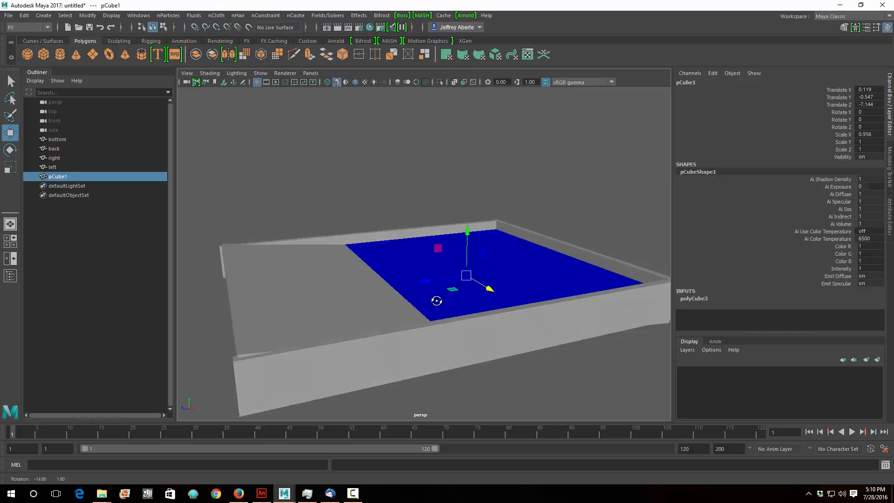
left_click_drag(361, 254, 419, 292, "alt")
middle_click_drag(419, 292, 529, 315, "alt")
left_click_drag(529, 316, 509, 314, "alt")
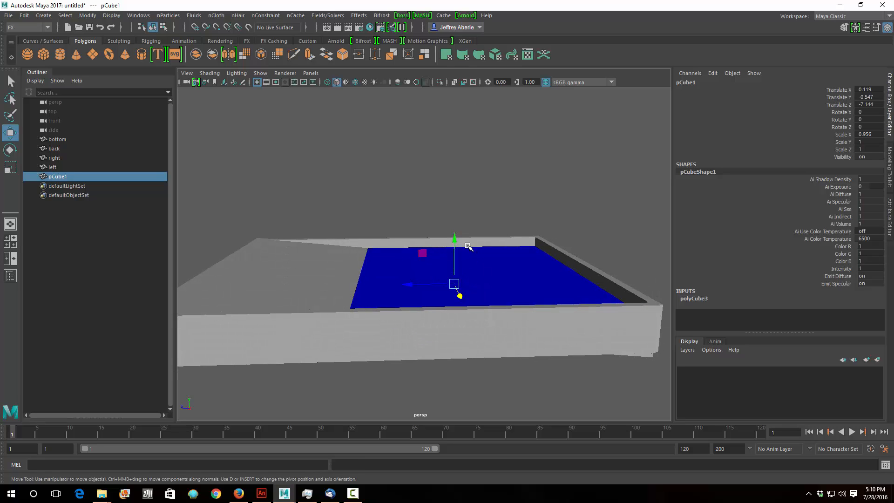
left_click_drag(456, 240, 529, 274)
scroll(476, 318, "down", 3)
left_click_drag(427, 331, 434, 325, "alt")
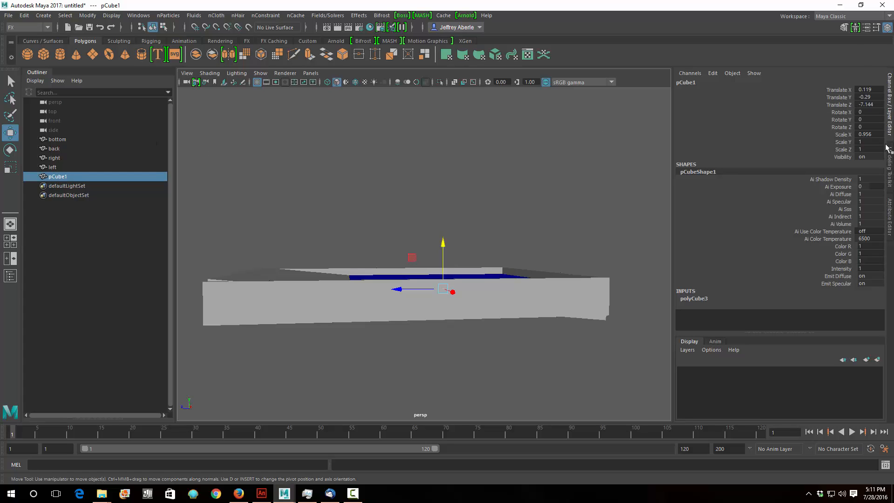
- Display the Modeling Toolkit for the selected blue cube
left_click(845, 29)
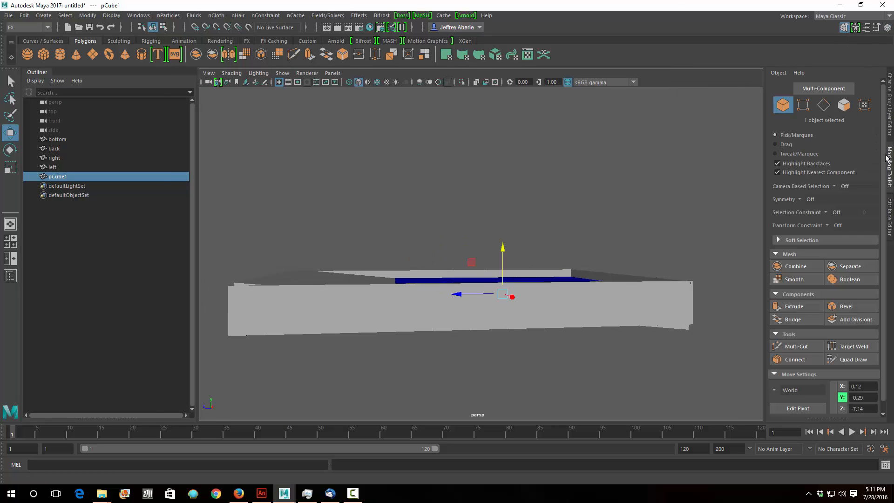
left_click(847, 29)
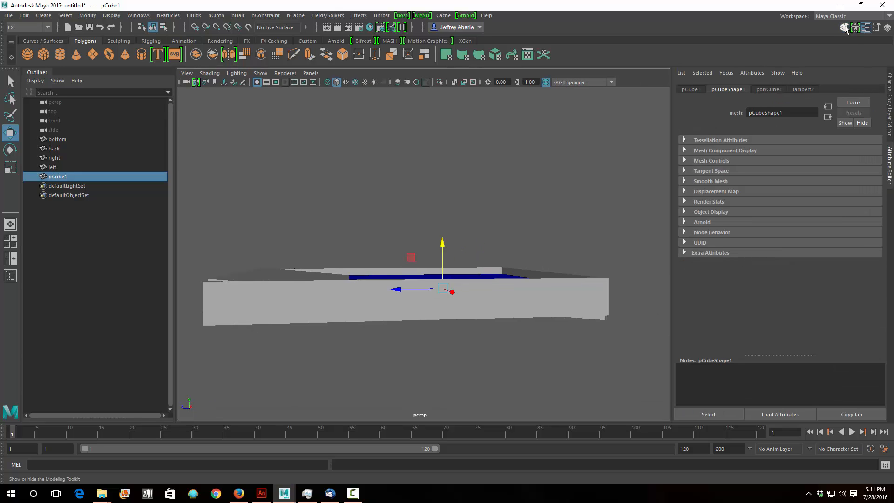
left_click(847, 29)
left_click(890, 164)
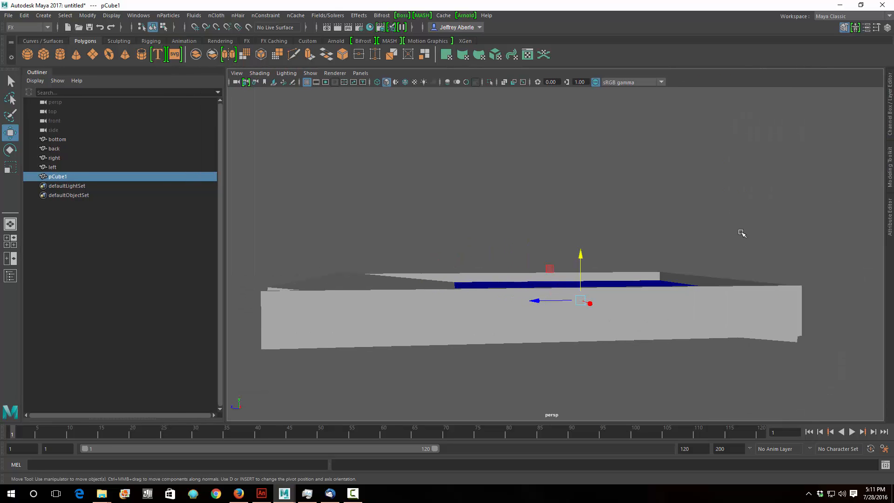
left_click(890, 166)
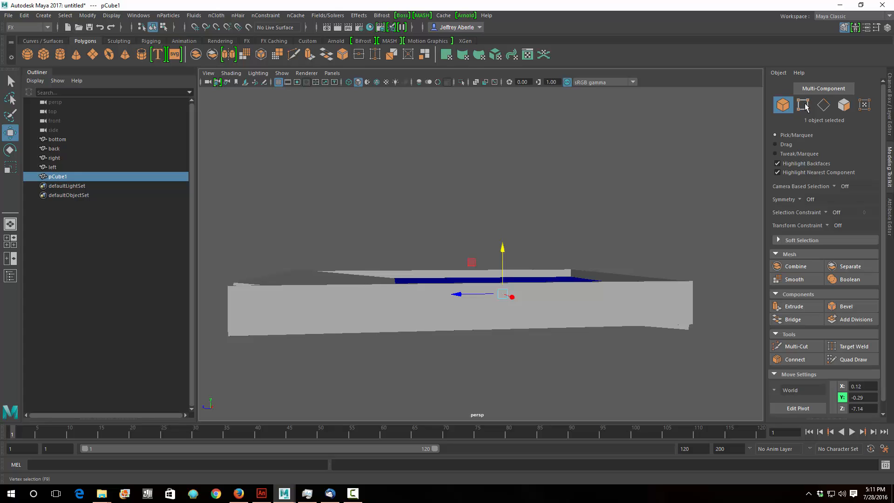
- Rename the blue cube as water_emitter
left_click_drag(655, 179, 681, 237, "alt")
double_click(70, 179)
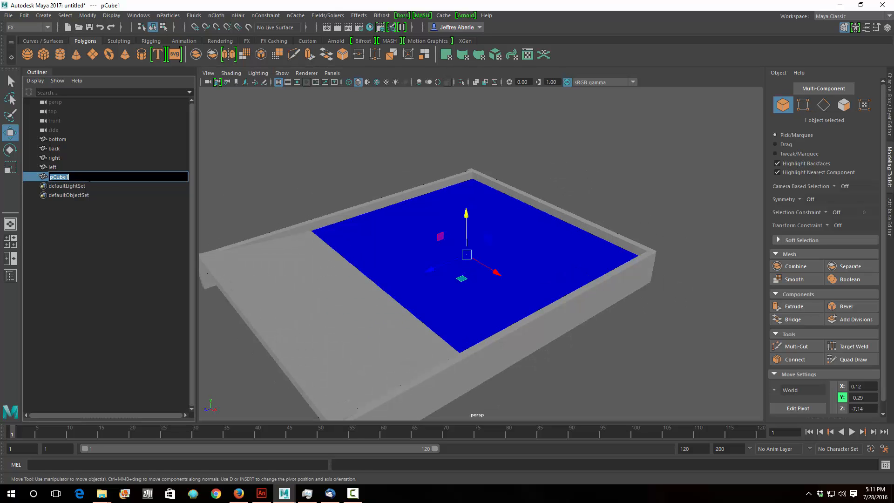
type("water_emitter")
key("Return")
left_click_drag(532, 356, 496, 348, "alt")
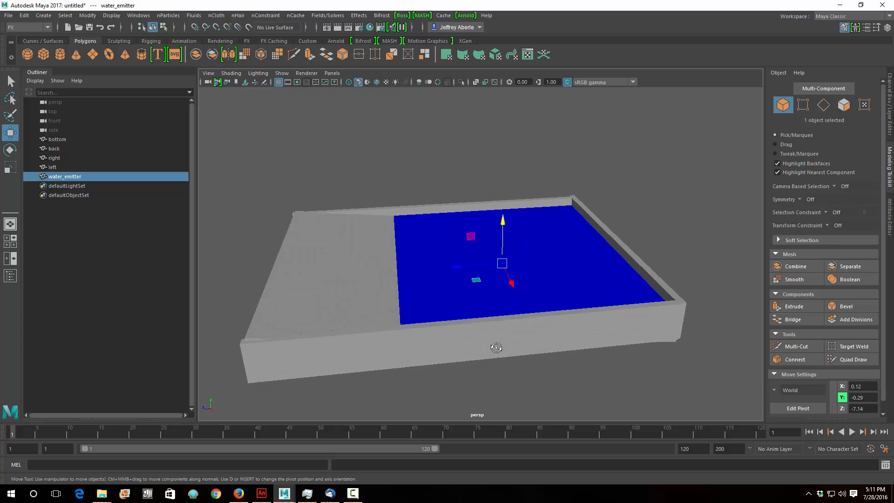
- In wireframe display, raise the water emitter's two lower vertices at the shallow end to about Y 0.78 to follow the sloped floor
left_click(803, 108)
left_click_drag(657, 320, 610, 316, "alt")
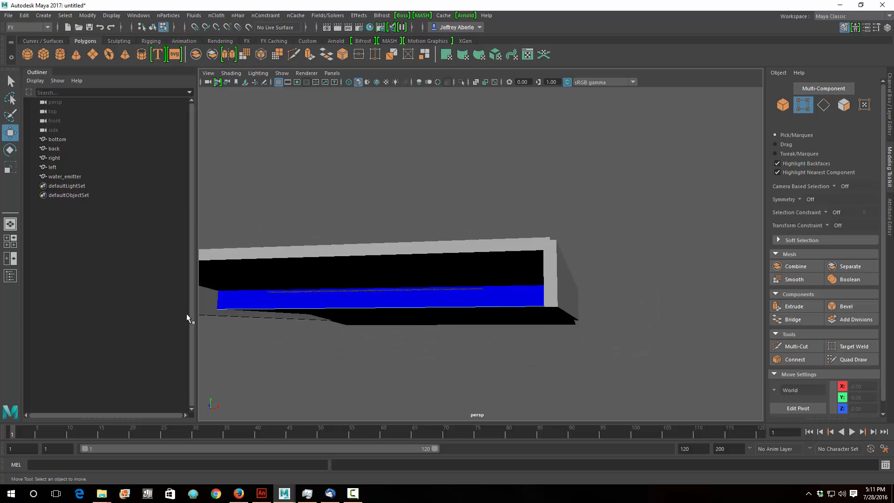
left_click_drag(539, 363, 356, 295, "alt")
mouse_move(433, 330)
left_mouse_down("alt")
mouse_move(561, 328)
mouse_move(435, 336)
left_mouse_up("alt")
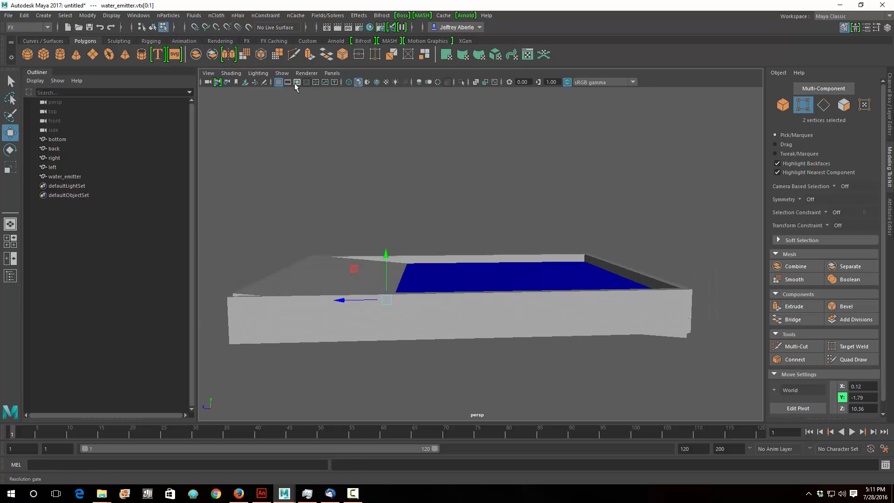
left_click(349, 82)
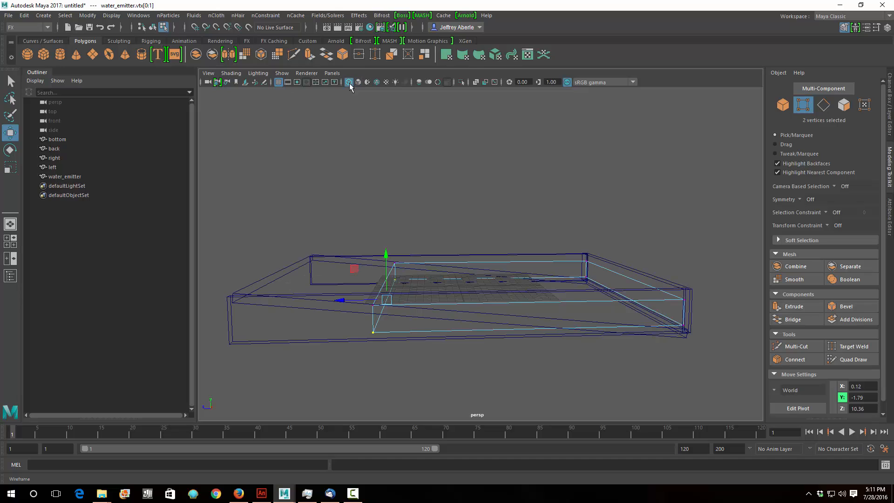
left_click_drag(447, 211, 459, 208, "alt")
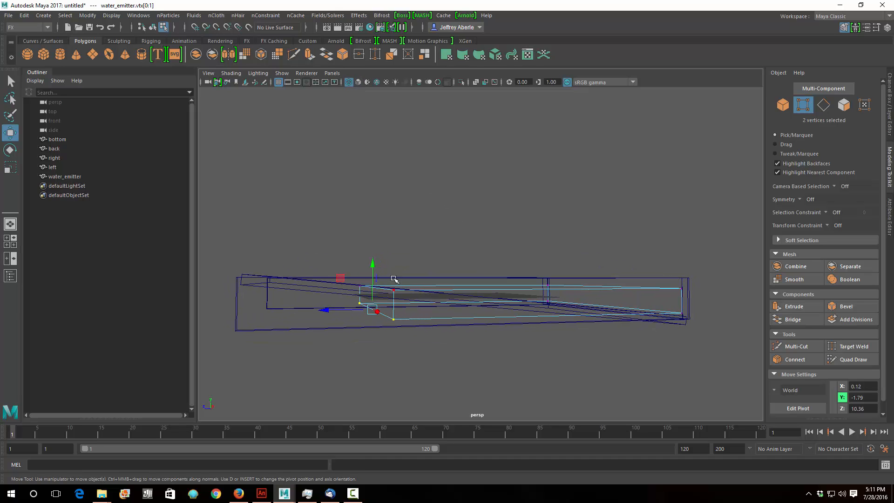
left_click_drag(372, 268, 387, 253)
left_click_drag(421, 312, 411, 311, "alt")
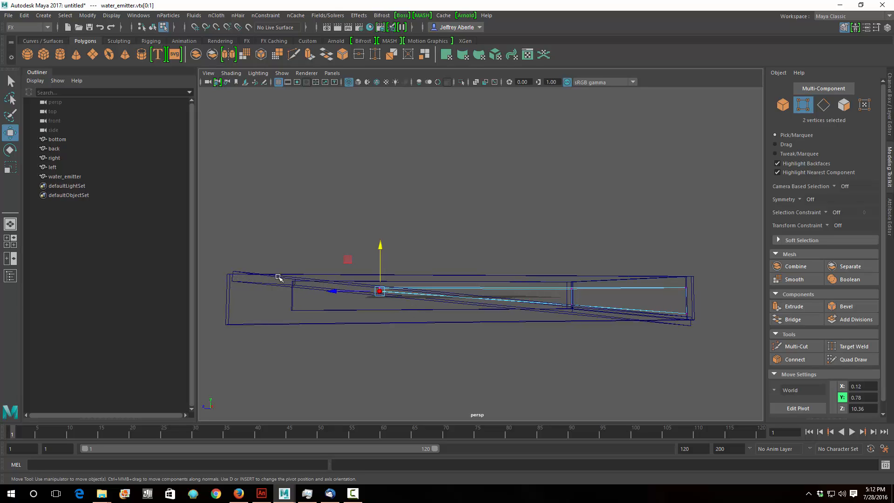
- Lower the water emitter's two bottom vertices at the back wall to about Y -2.56 to meet the floor
left_click_drag(451, 316, 434, 322, "alt")
middle_click_drag(696, 336, 636, 331, "alt")
left_click_drag(635, 331, 627, 331, "alt")
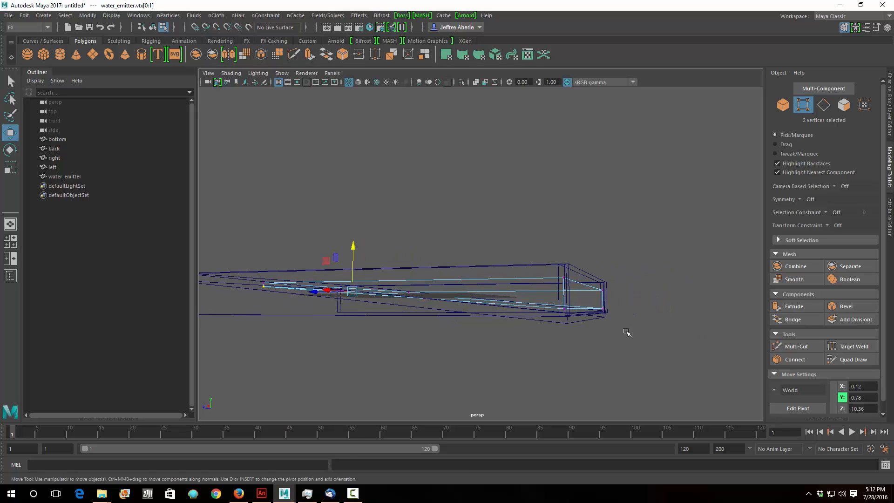
right_click_drag(627, 331, 650, 343, "alt")
left_click_drag(650, 344, 620, 341, "alt")
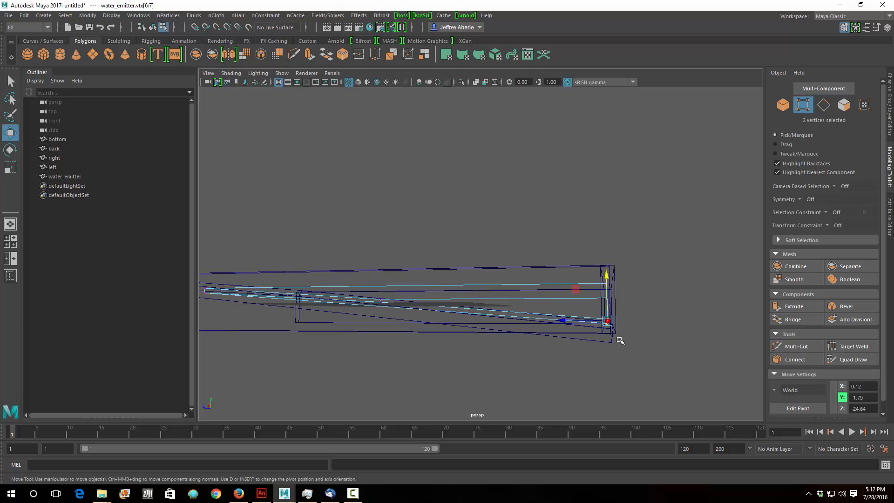
left_click_drag(610, 277, 607, 283)
left_click_drag(641, 308, 639, 324, "alt")
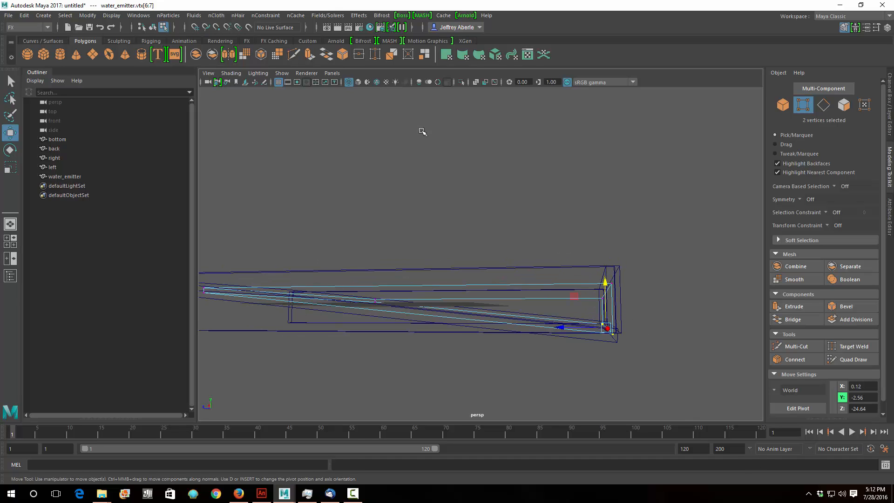
- In the wireframe side view, raise the water emitter's four top vertices to about Y 1.39
key("space")
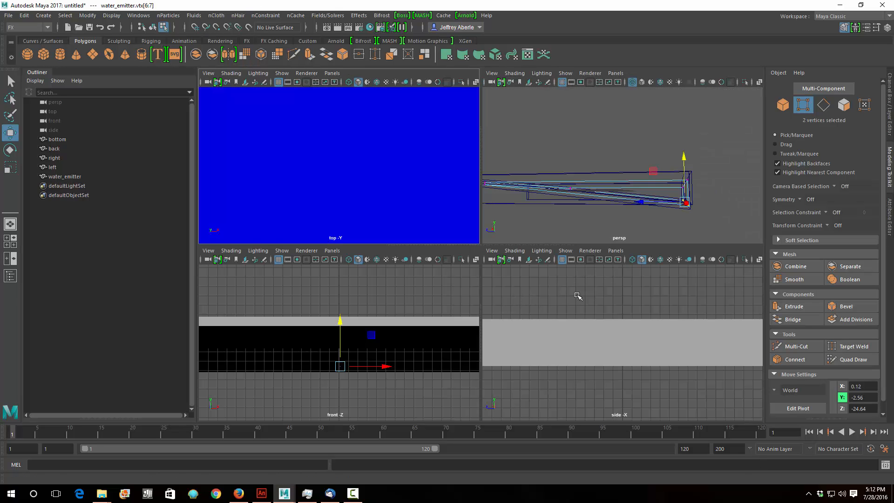
key("space")
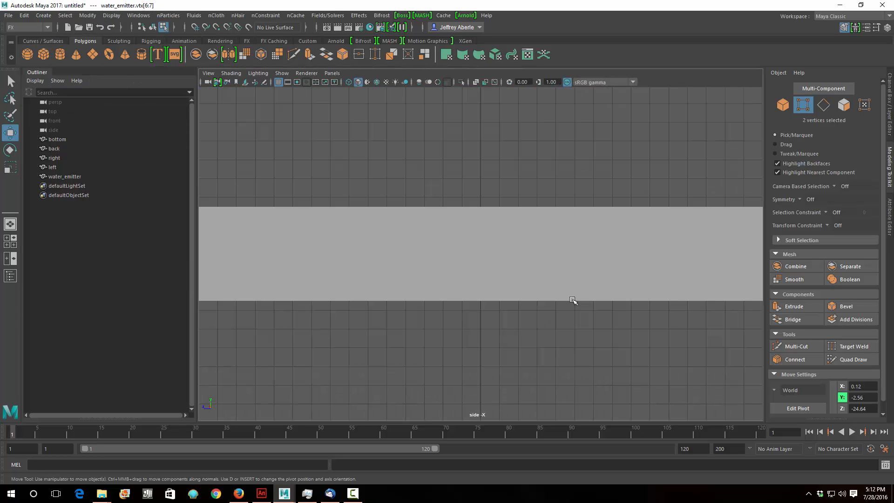
left_click(348, 82)
middle_click_drag(690, 300, 465, 287, "alt")
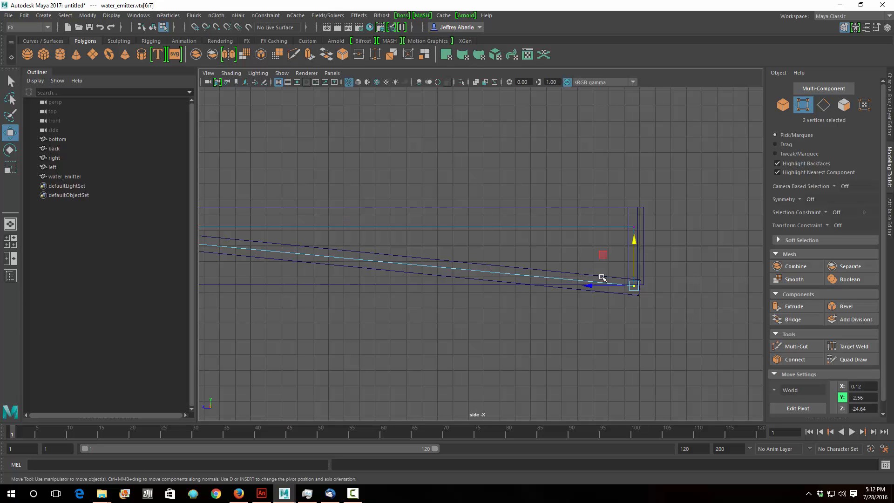
middle_click_drag(553, 281, 712, 298, "alt")
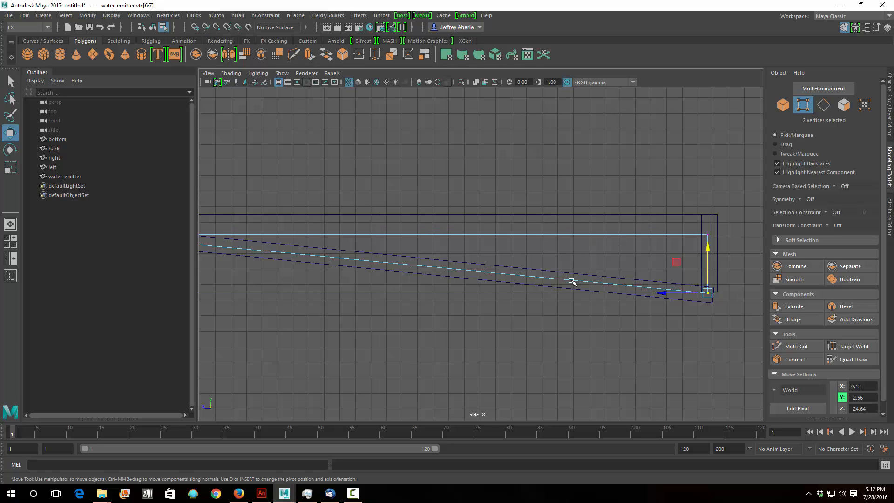
middle_click_drag(487, 291, 545, 296, "alt")
scroll(540, 298, "down", 2)
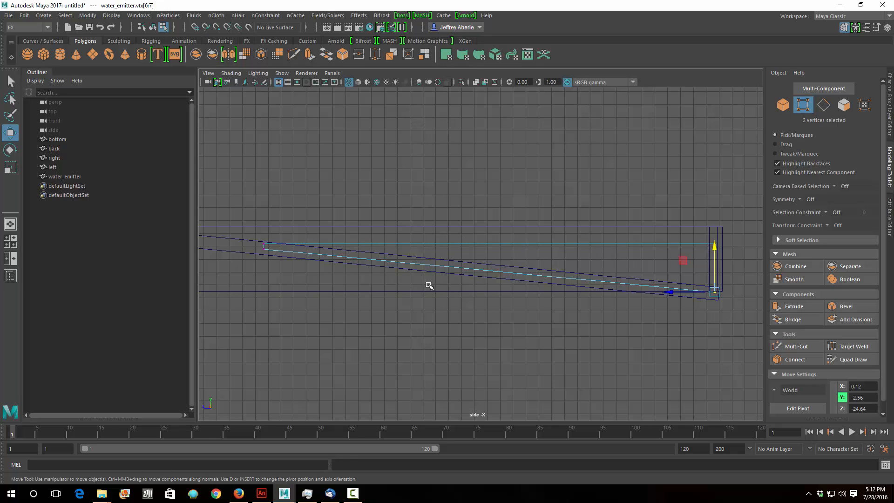
middle_click_drag(431, 285, 447, 289, "alt")
left_click_drag(257, 224, 256, 251)
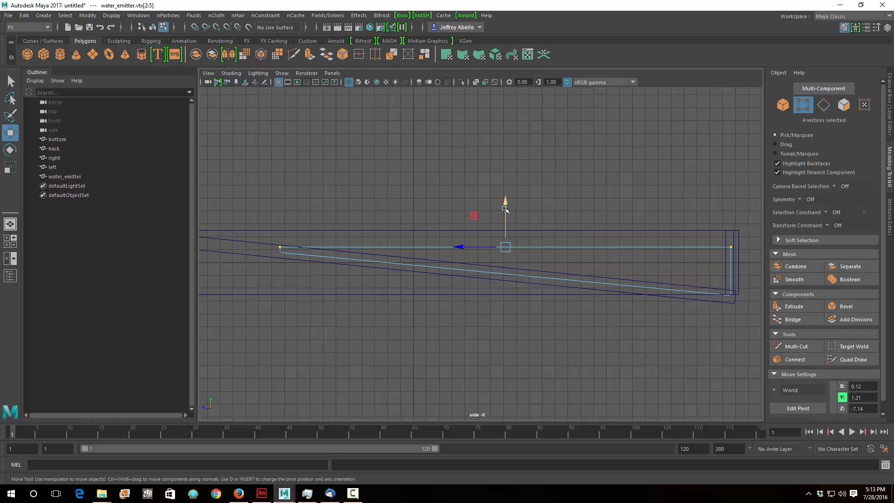
left_click_drag(506, 208, 506, 205)
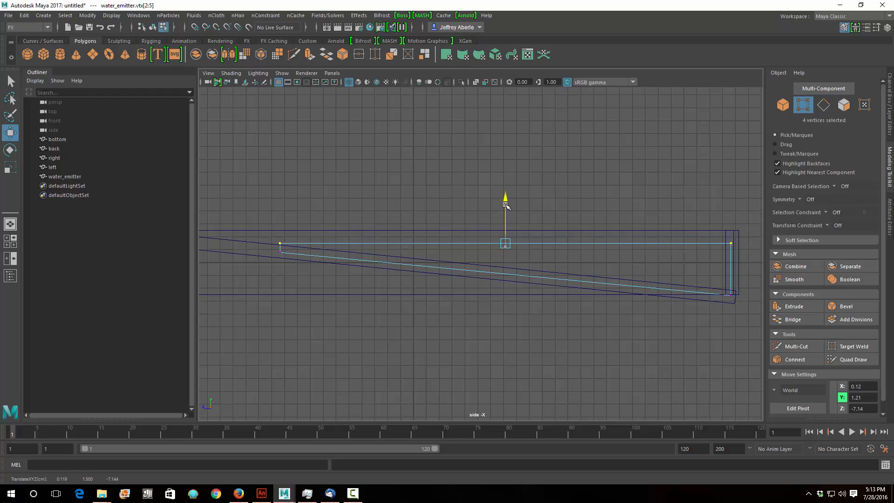
key("ctrl+z")
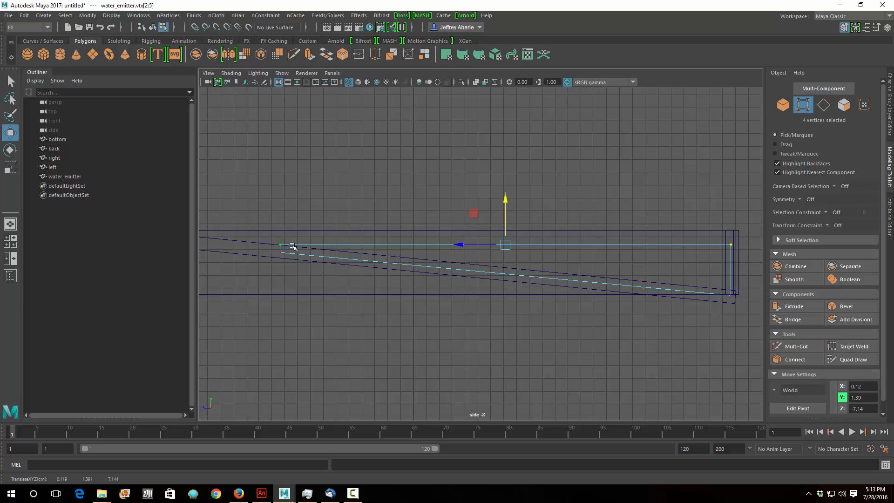
- Return to the perspective view and examine how the reshaped water emitter fits inside the container
scroll(506, 305, "down", 2)
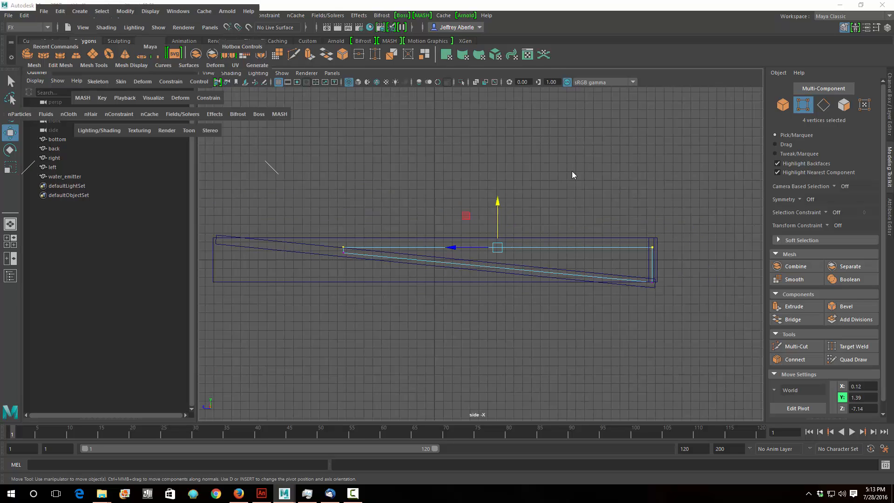
key("space")
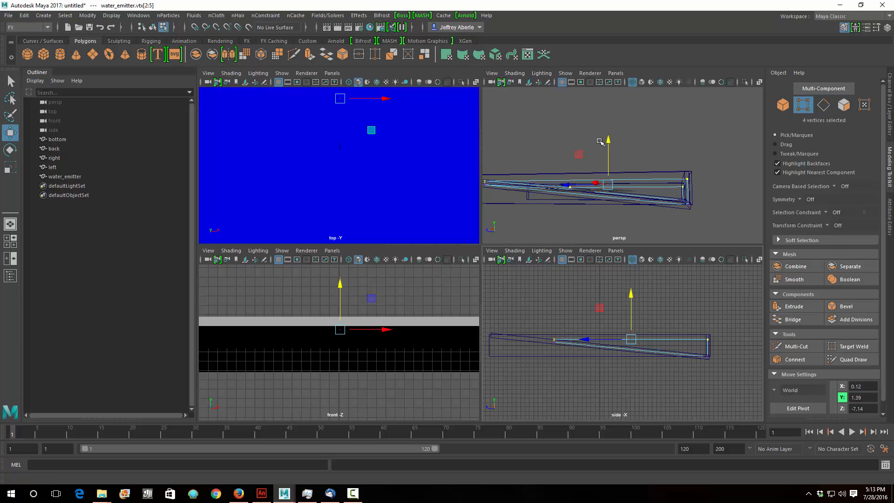
key("space")
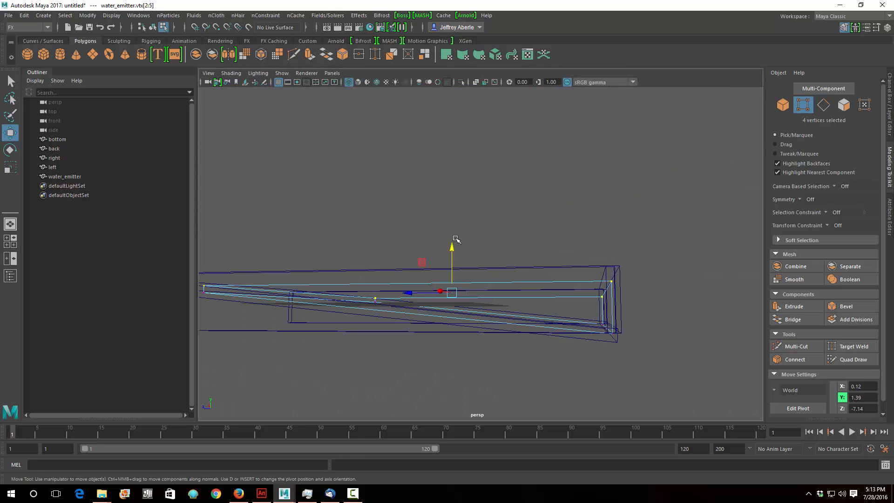
left_click_drag(415, 248, 618, 209, "alt")
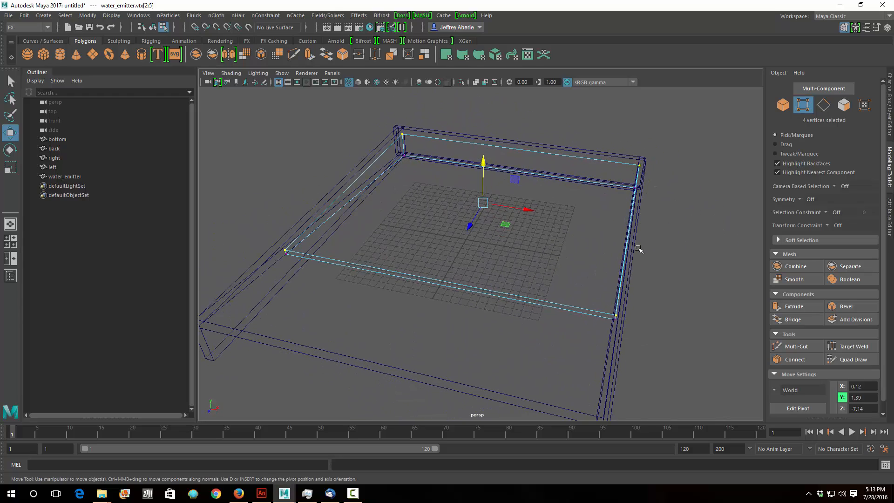
left_click_drag(605, 274, 608, 259, "alt")
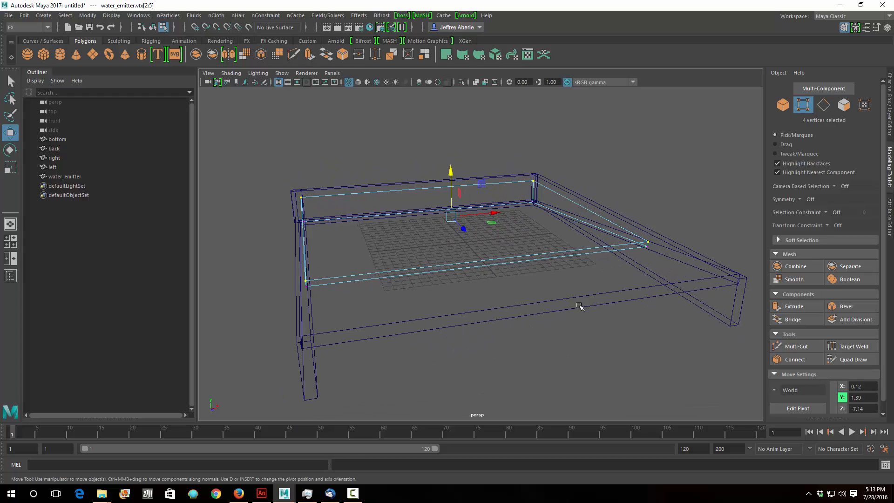
- Return the viewport to smooth shaded display, switch the water emitter from vertex to object selection, and clear the selection
left_click_drag(578, 305, 496, 314, "alt")
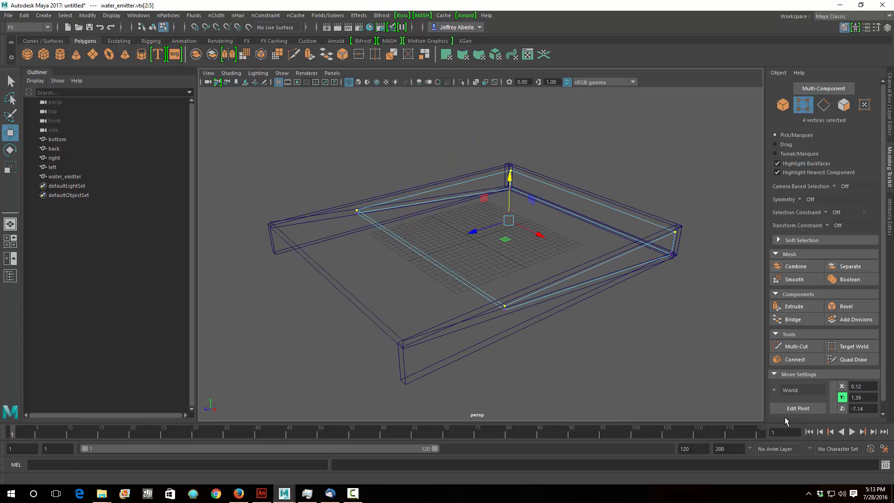
left_click(358, 82)
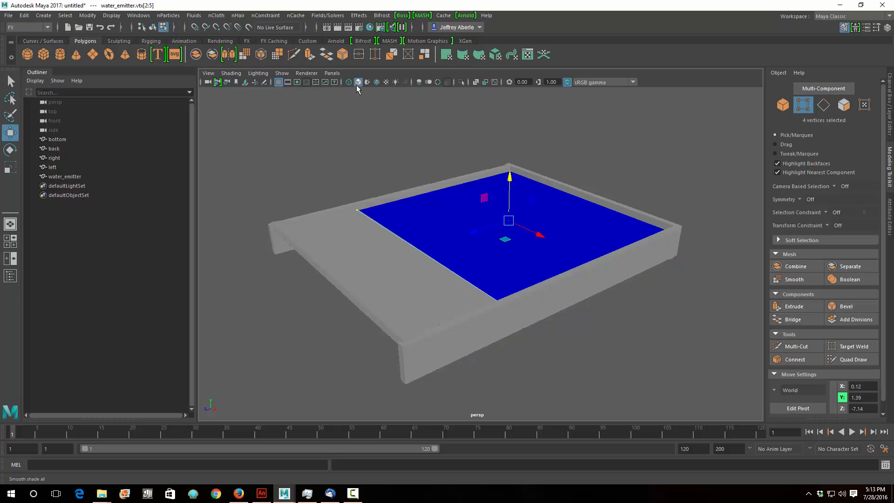
mouse_move(538, 248)
left_mouse_down("alt")
mouse_move(581, 261)
mouse_move(541, 259)
left_mouse_up("alt")
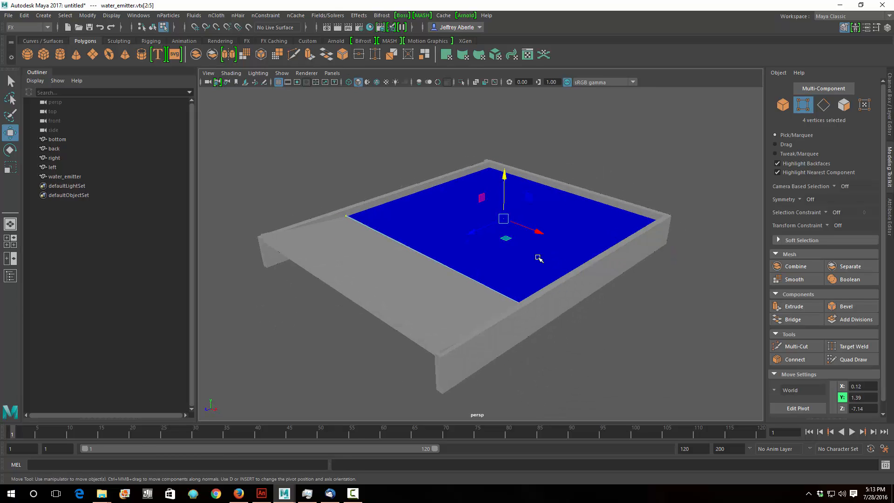
left_click(10, 81)
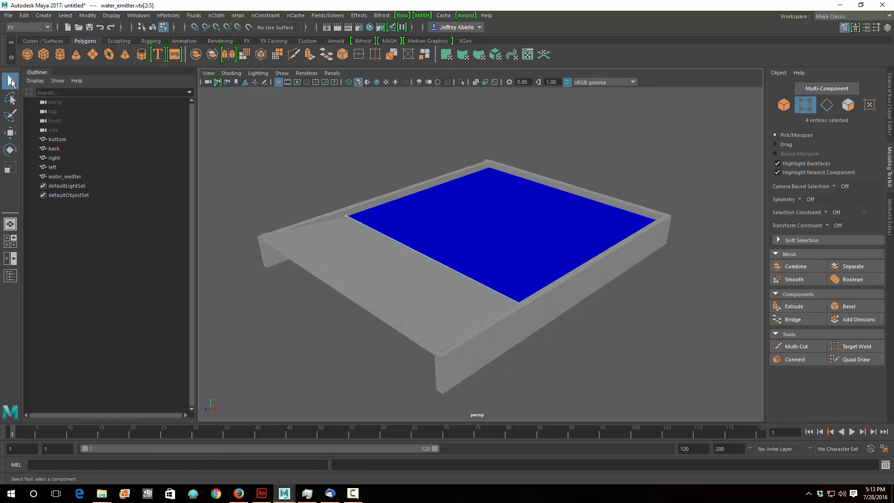
left_click(364, 157)
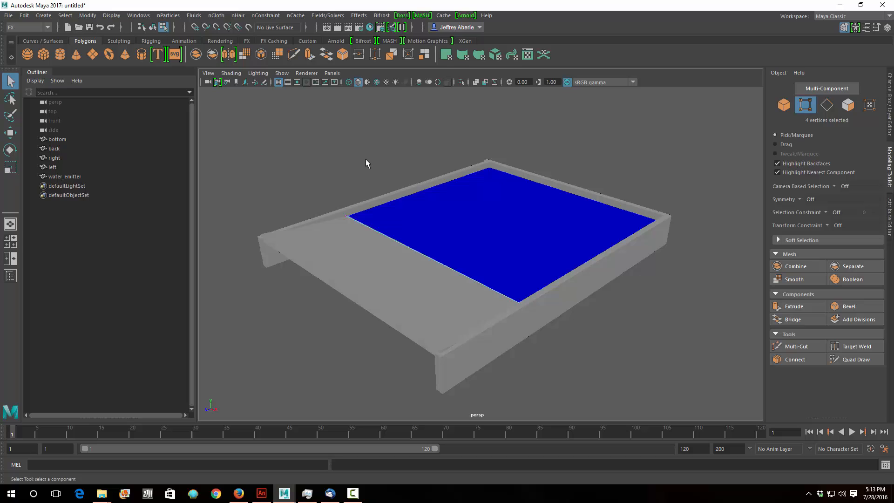
left_click(784, 105)
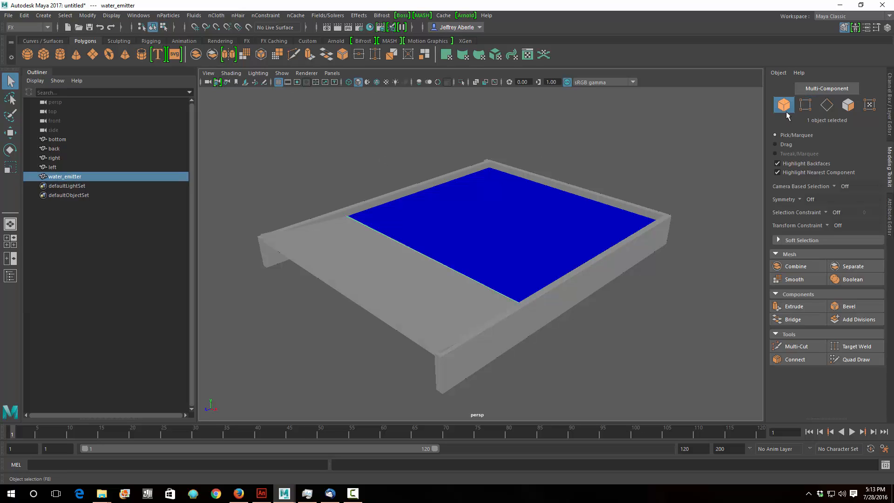
left_click(613, 172)
left_click(311, 236)
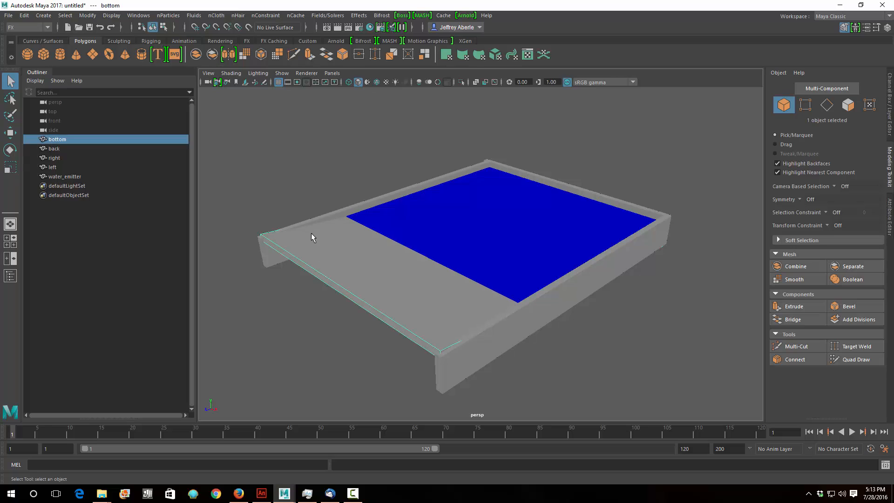
left_click(312, 227)
left_click(537, 312)
left_click(674, 191)
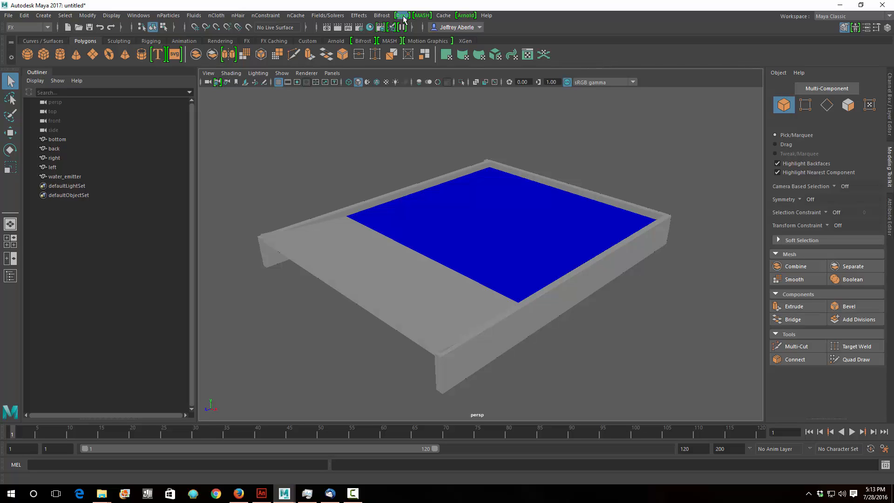
- Create a polygon plane and raise it above the container to about Y 4.74
left_click(94, 56)
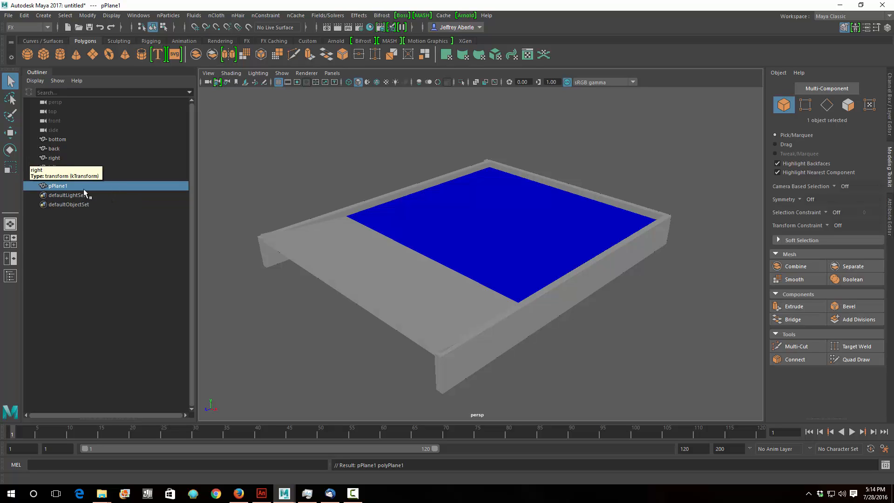
left_click(9, 134)
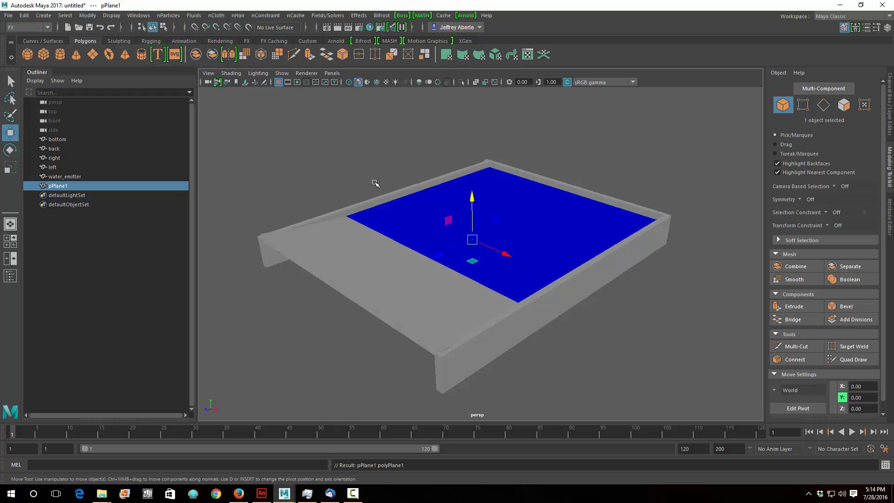
left_click_drag(471, 200, 472, 172)
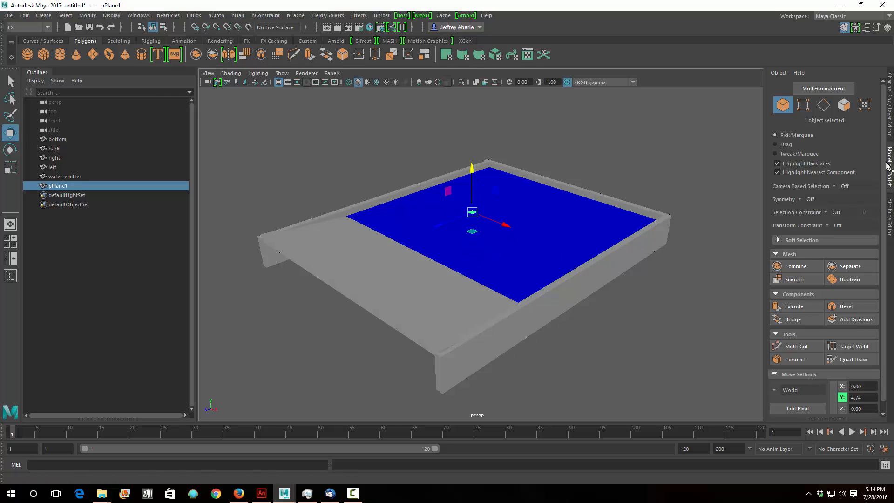
- Set the new plane's width to 42 and its height to 40
left_click(890, 119)
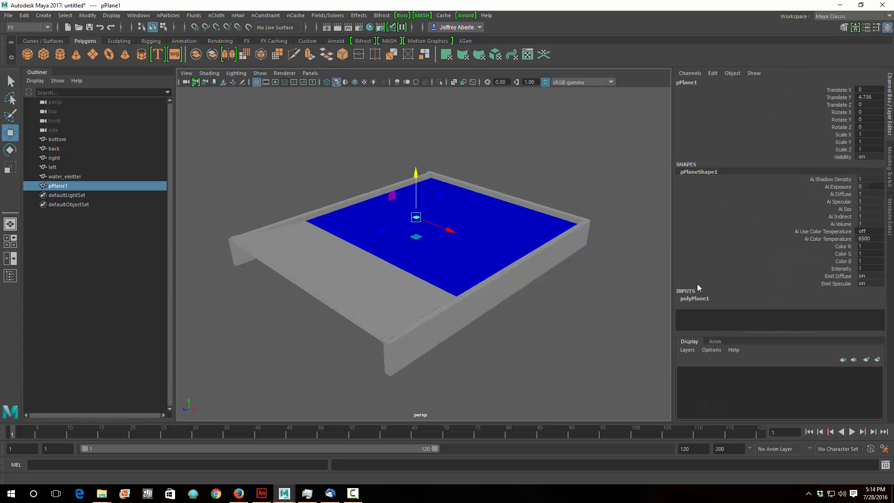
left_click(693, 299)
left_click(862, 306)
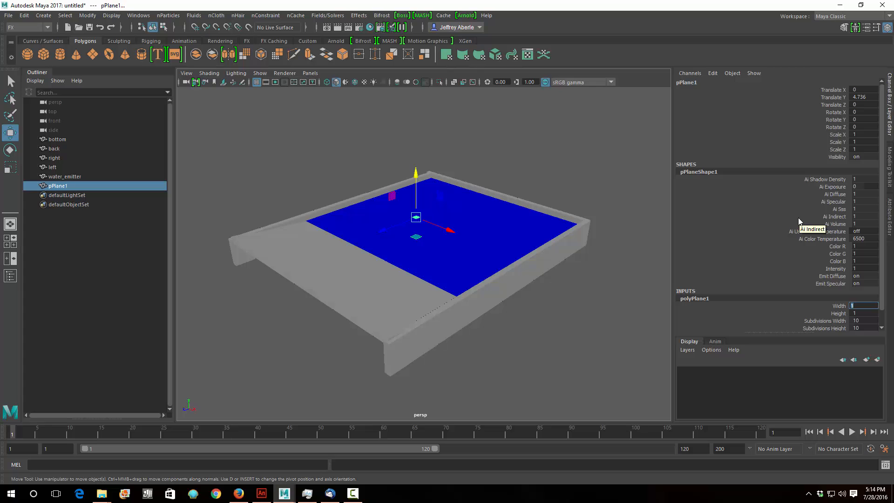
key("Tab")
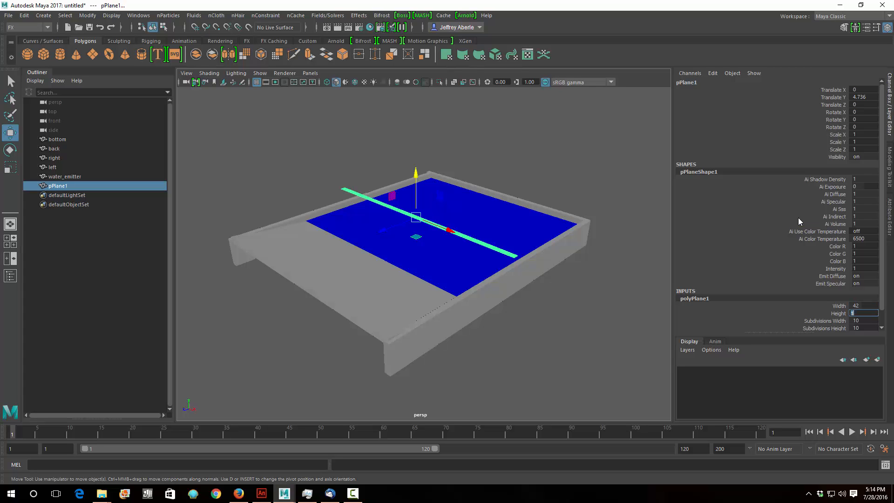
left_click_drag(524, 323, 499, 320, "alt")
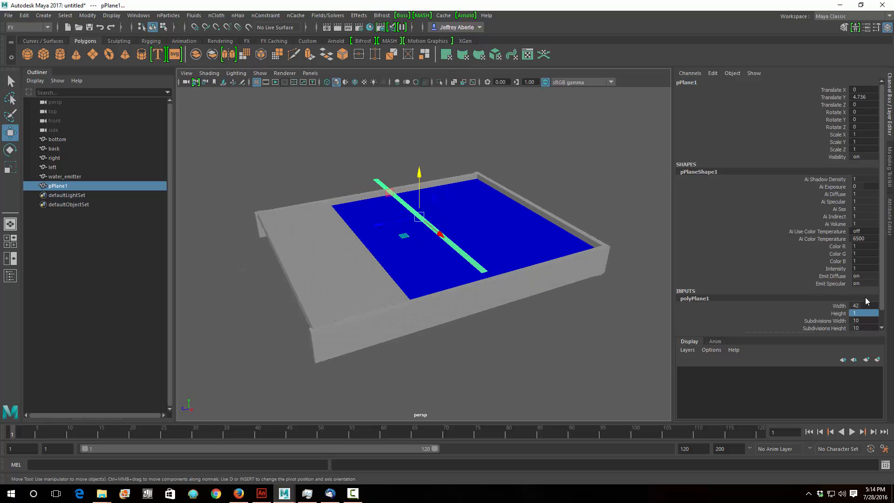
left_click(860, 314)
key("Return")
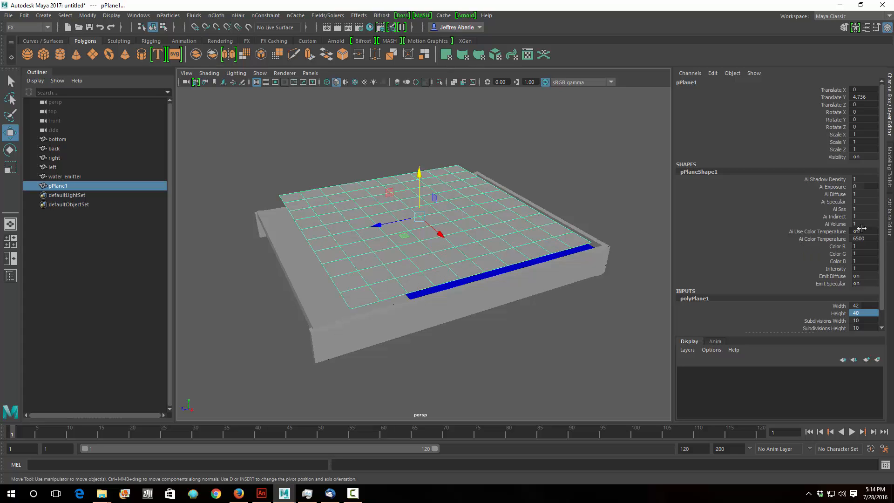
- Move the plane toward the back wall to about Z -6.88 and reduce its height to 38
left_click_drag(535, 316, 504, 293, "alt")
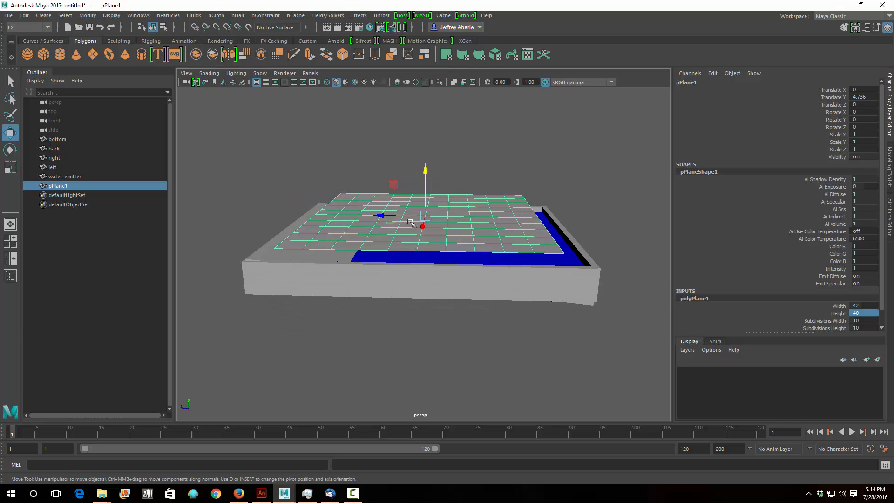
left_click_drag(395, 217, 420, 215)
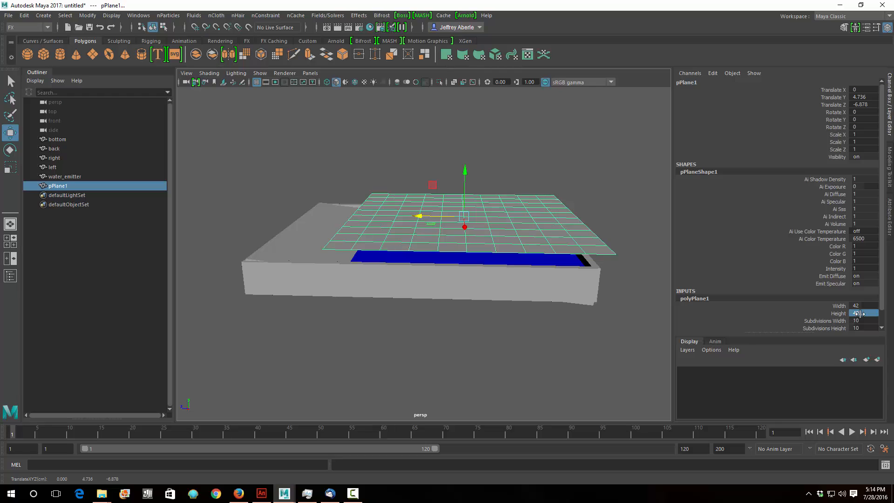
left_click(858, 313)
type("4")
key("BackSpace")
type("39")
key("Return")
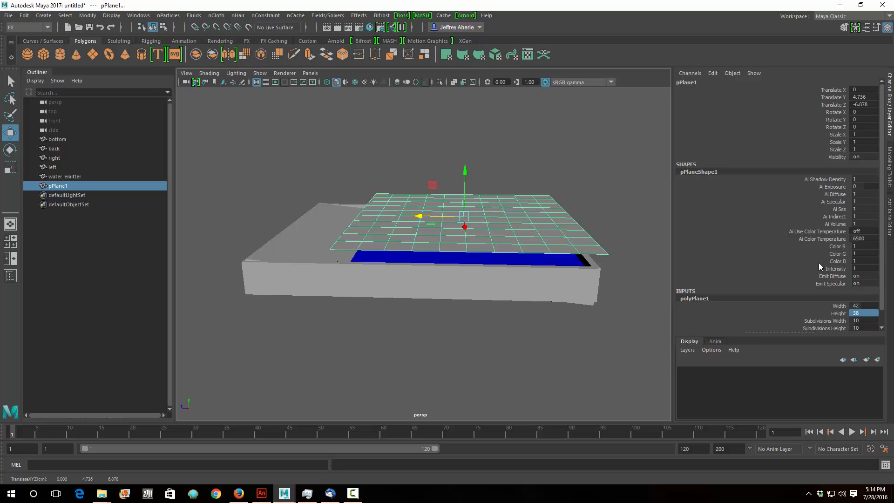
- Set the plane's width and height subdivisions to 100 each and deselect it
left_click(864, 320)
type("100")
key("Tab")
type("0")
key("Return")
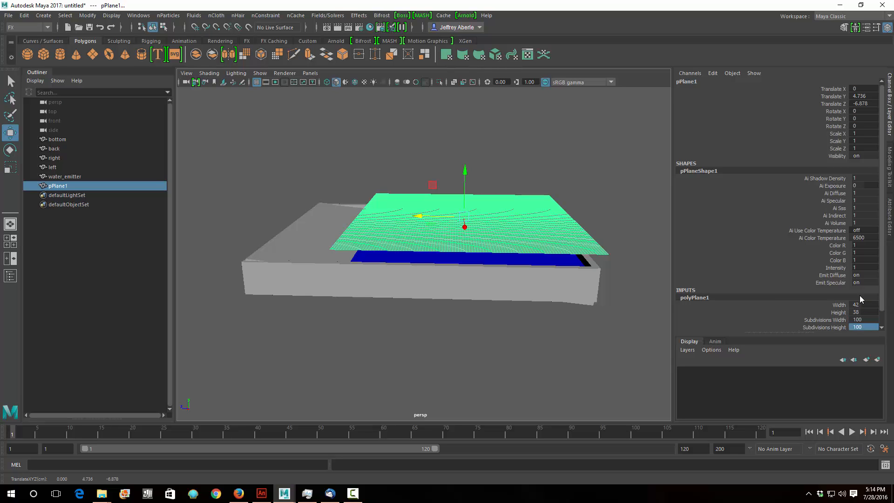
left_click_drag(581, 316, 599, 303, "alt")
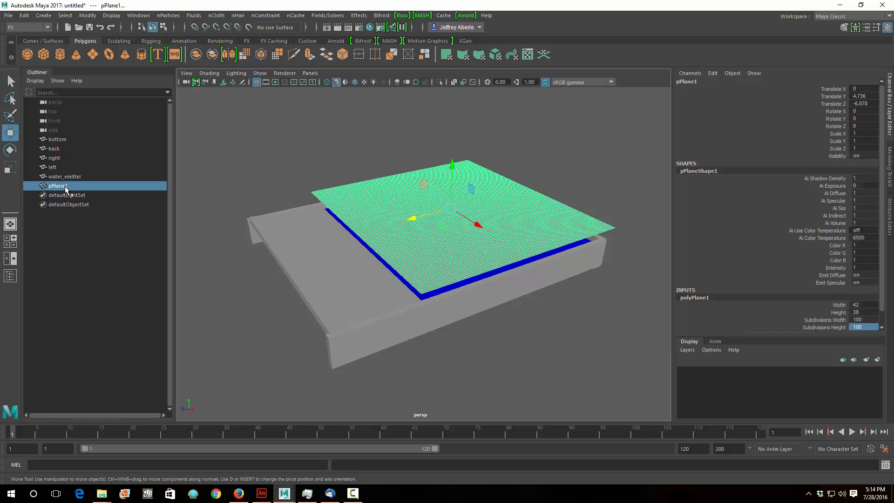
left_click(10, 82)
left_click(266, 148)
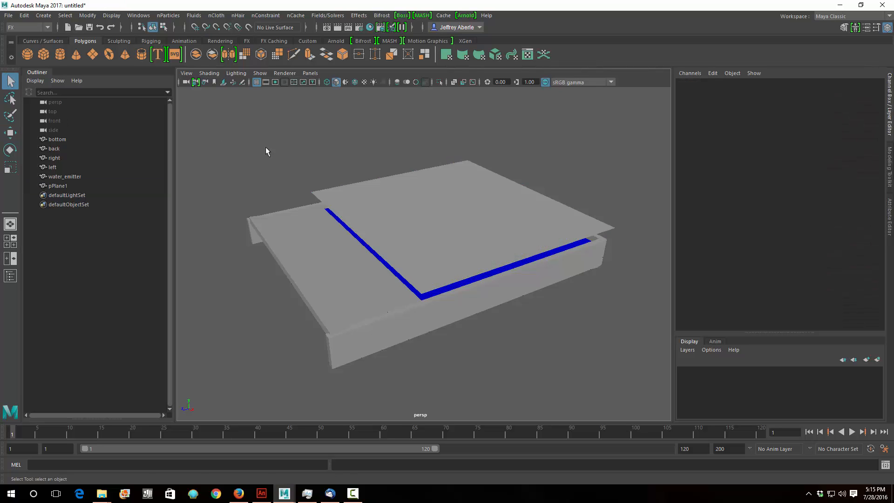
- Select the subdivided plane and open the Boss Editor for it
left_click(410, 219)
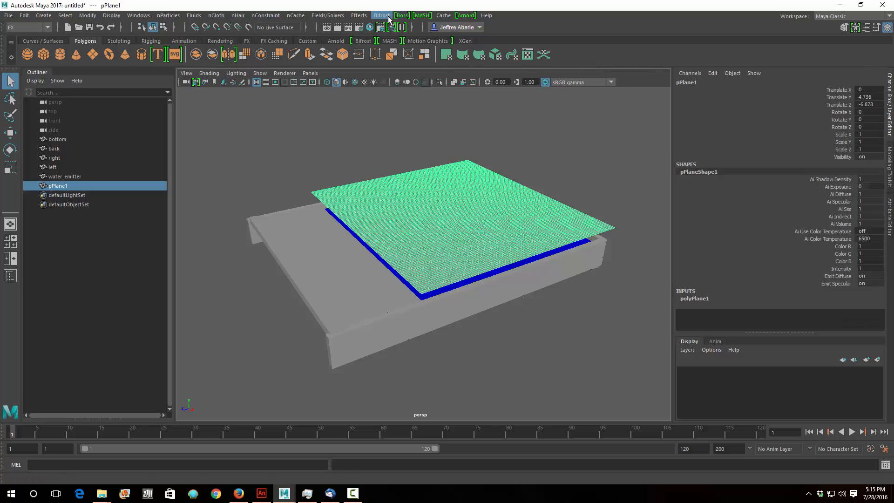
left_click(402, 16)
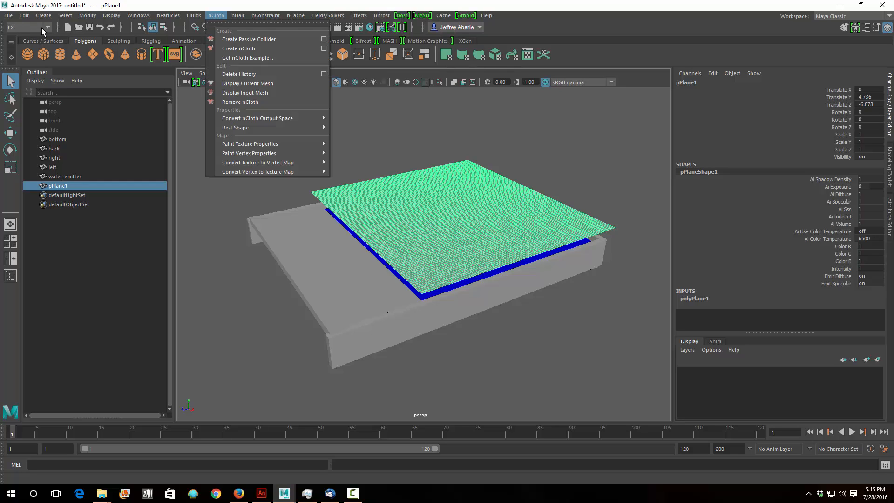
mouse_move(403, 16)
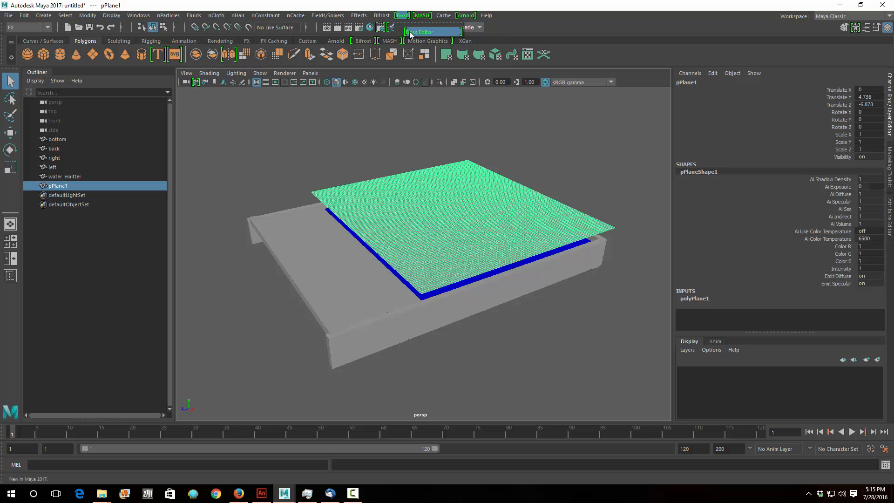
left_click(410, 31)
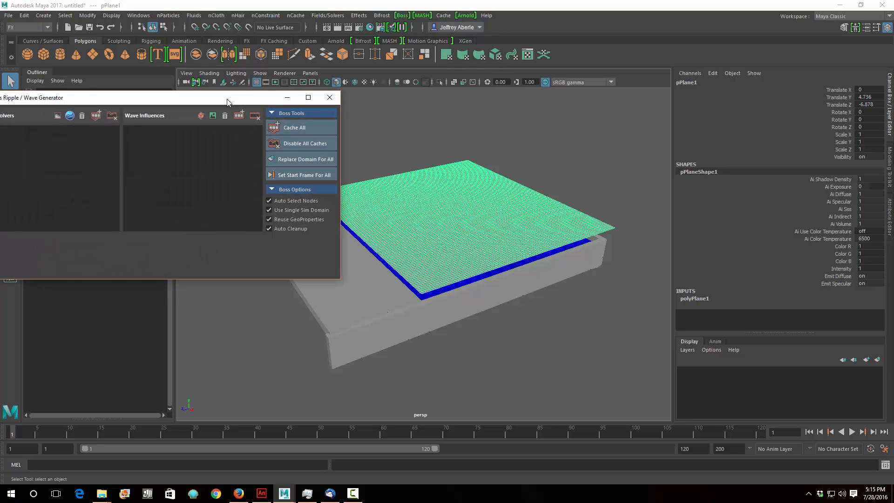
left_click_drag(227, 102, 343, 107)
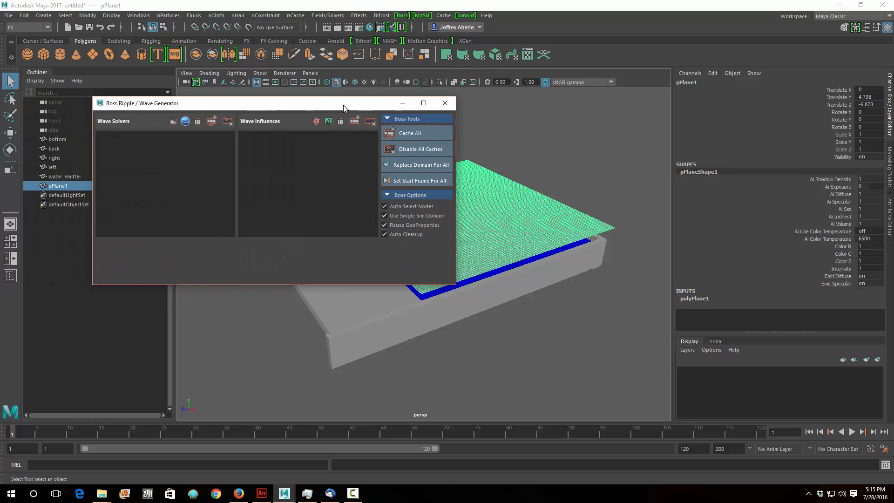
- Create a Boss wave solver and a spectral wave solver for the plane, keeping the editor clear of the waves
left_click(173, 122)
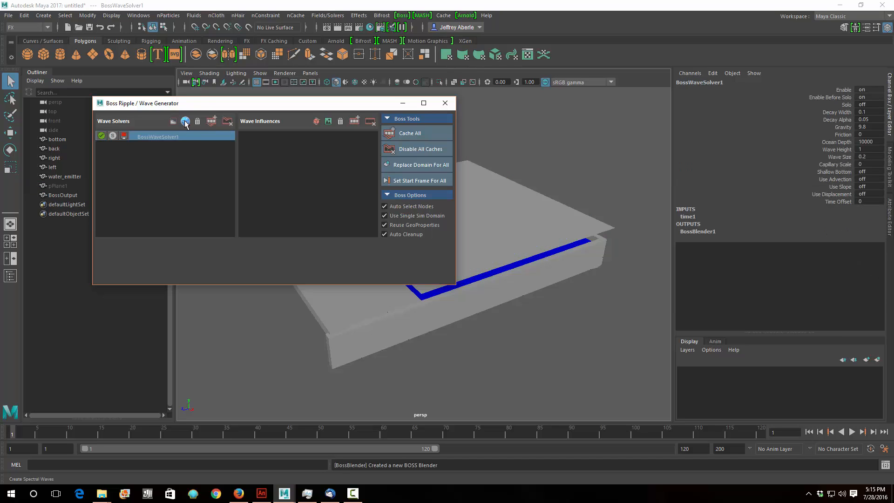
left_click(185, 122)
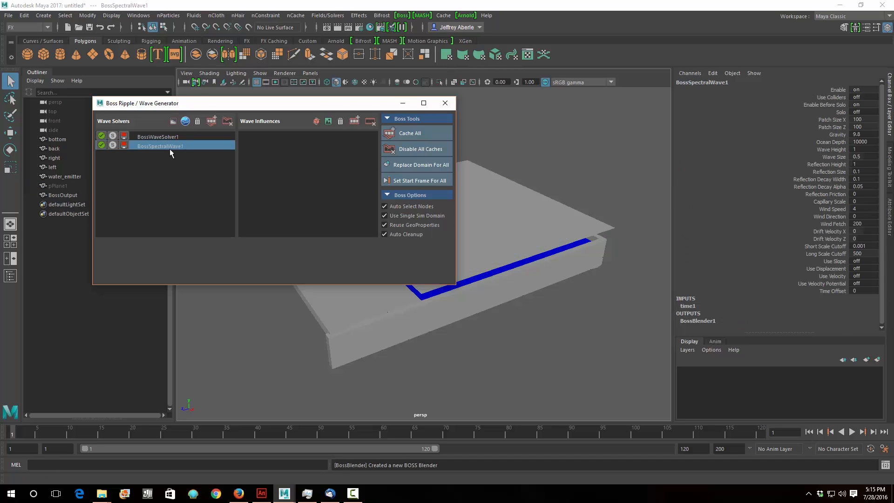
left_click_drag(259, 103, 186, 108)
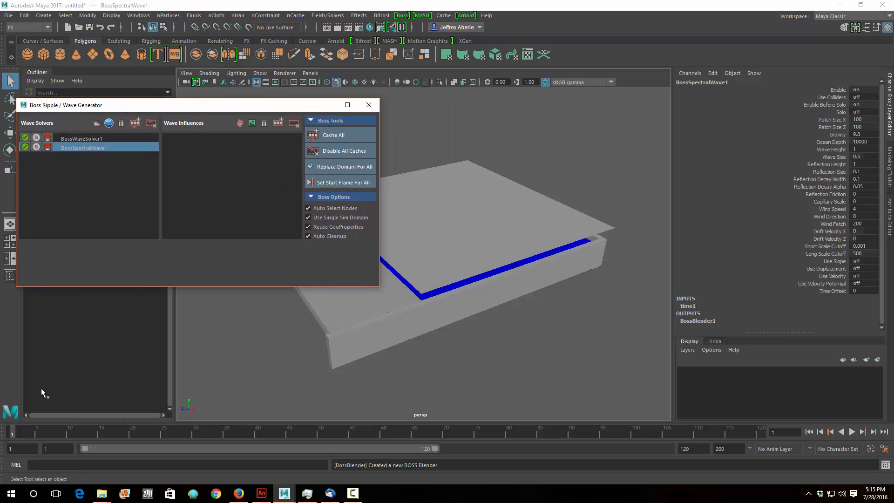
- Set the start frame for all Boss solvers and play the animation to preview the spectral waves, stopping at frame 38
mouse_move(15, 433)
left_mouse_down()
mouse_move(78, 435)
mouse_move(1, 436)
left_mouse_up()
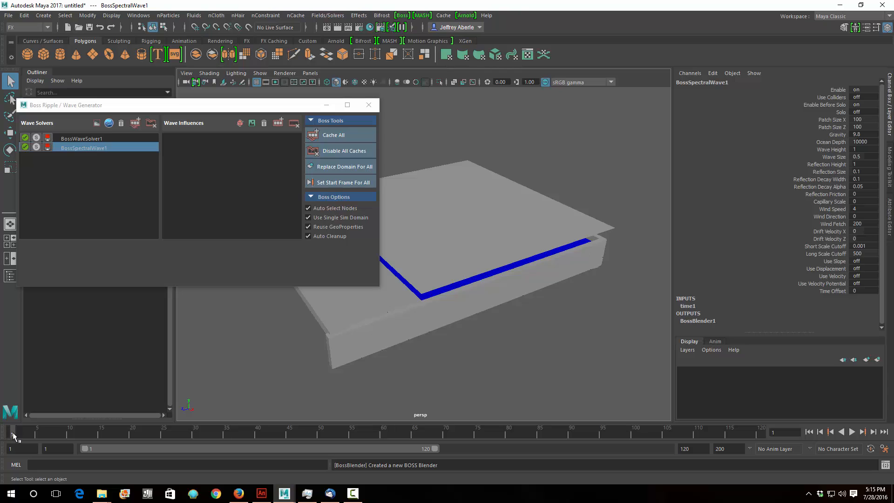
left_click(338, 183)
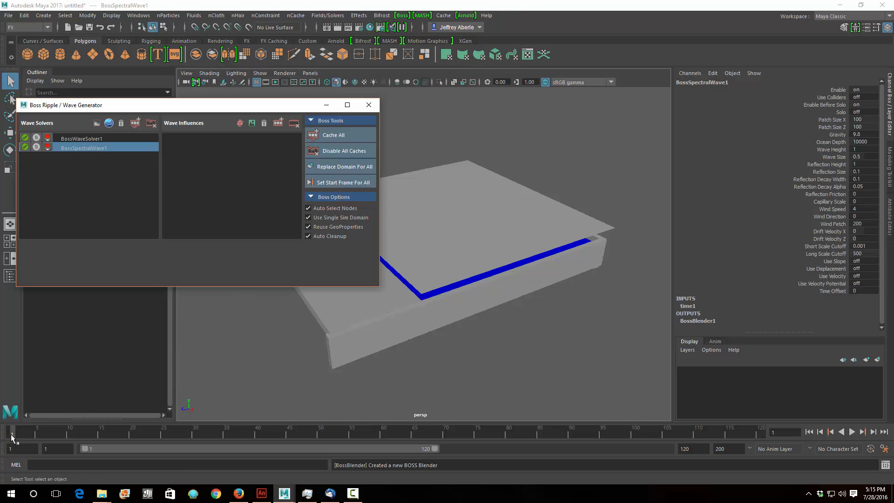
mouse_move(11, 436)
left_mouse_down()
mouse_move(27, 433)
mouse_move(0, 432)
mouse_move(14, 435)
left_mouse_up()
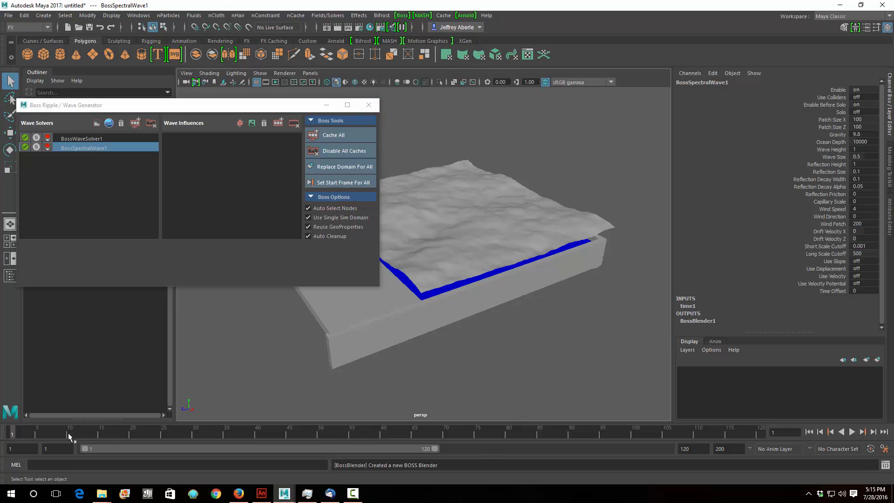
key("alt+v")
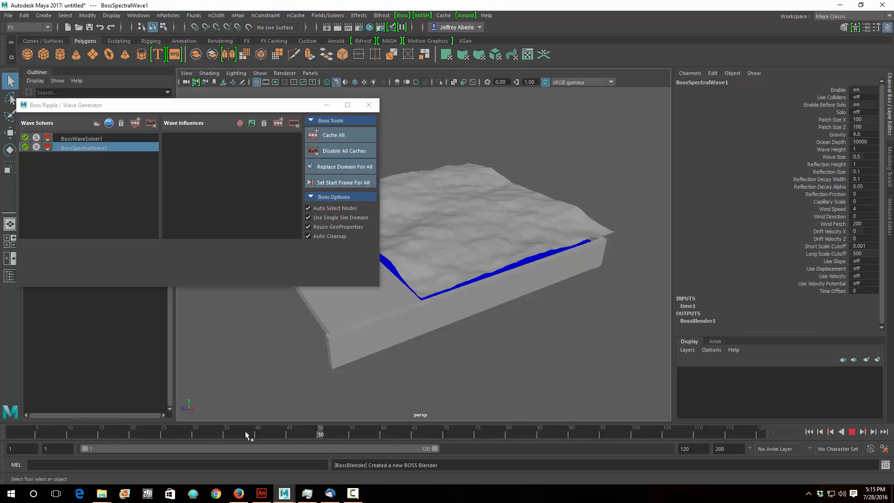
left_click(245, 432)
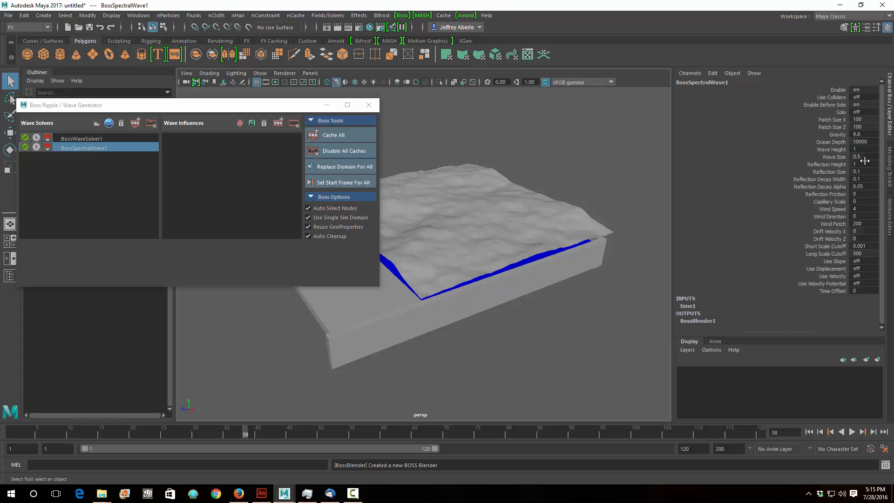
- Examine and compare the global, simulation and wind attributes of the Boss wave solver and the spectral wave solver
left_click(82, 138)
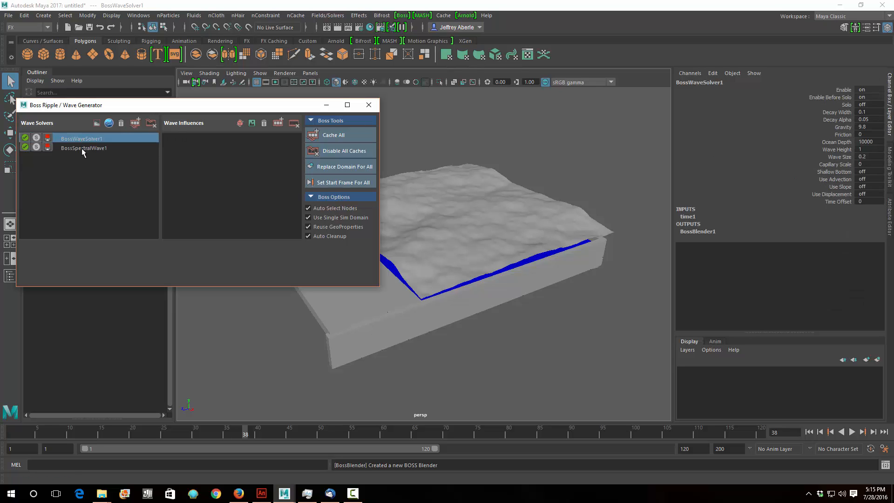
left_click(82, 148)
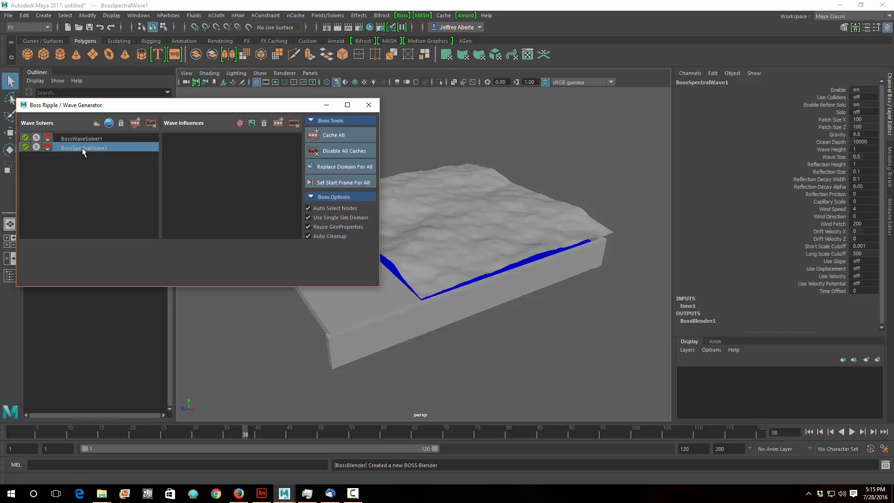
left_click(890, 210)
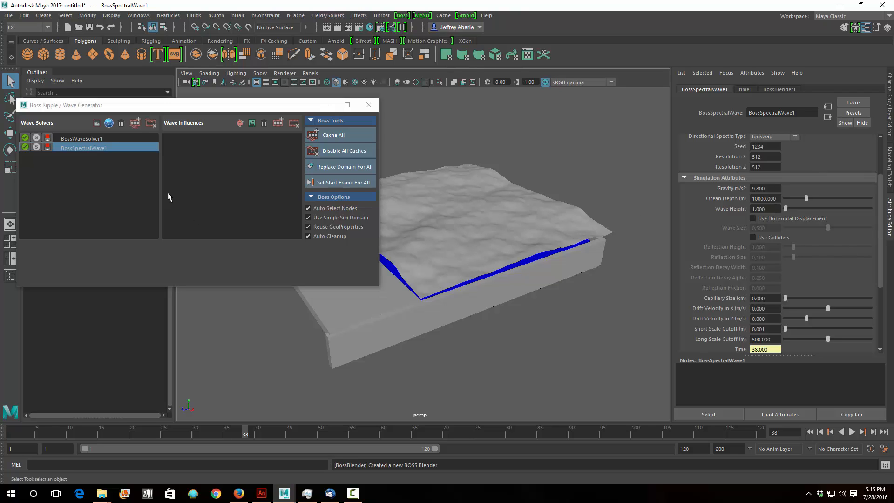
left_click(80, 138)
left_click(78, 149)
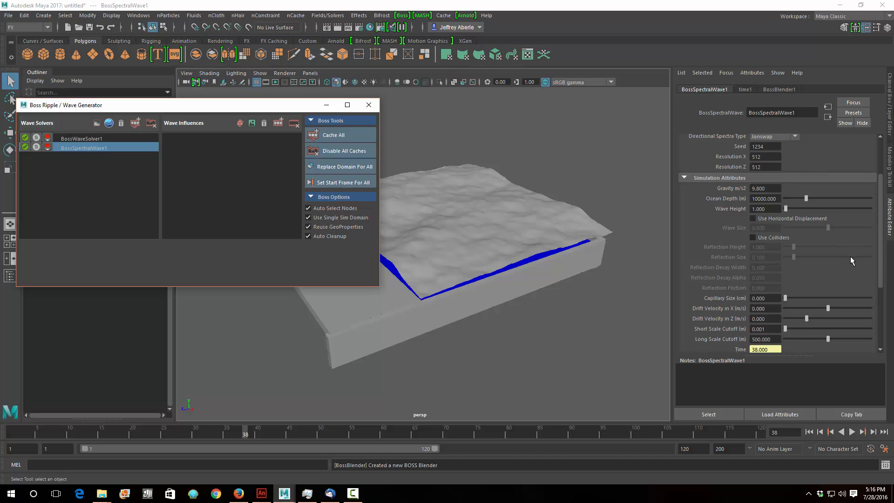
scroll(850, 256, "down", 4)
scroll(851, 257, "up", 5)
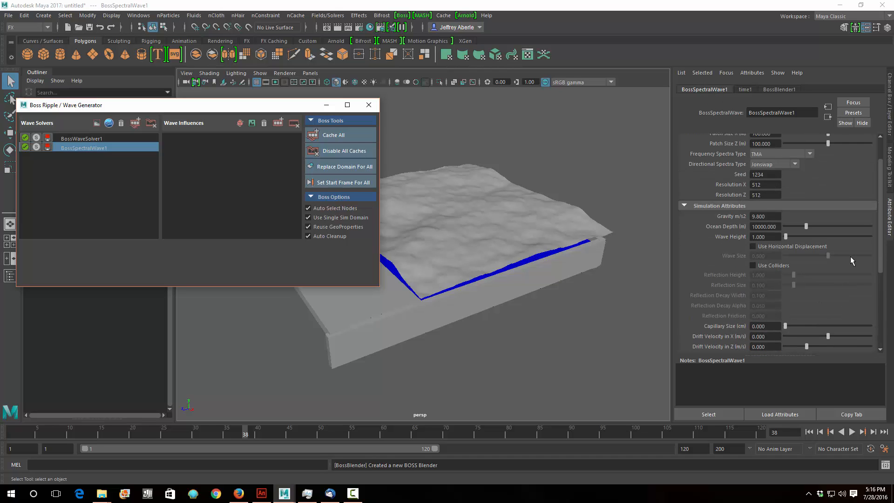
scroll(850, 256, "up", 1)
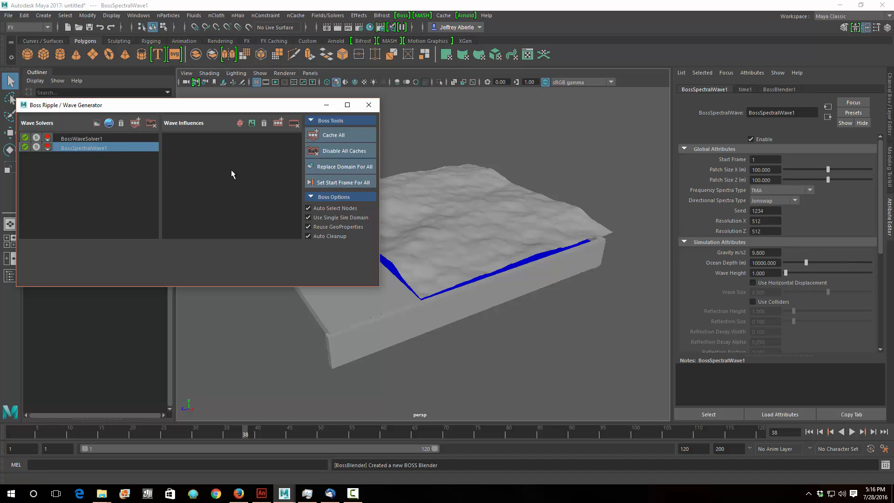
left_click(97, 138)
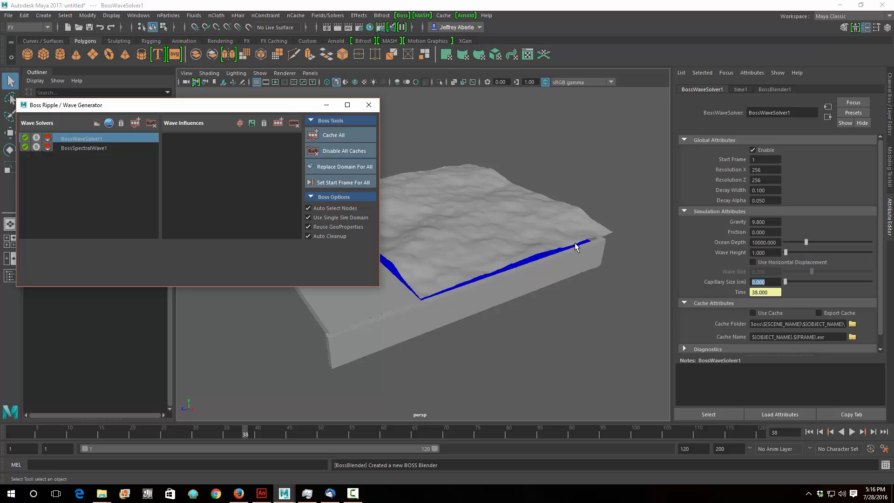
left_click(98, 148)
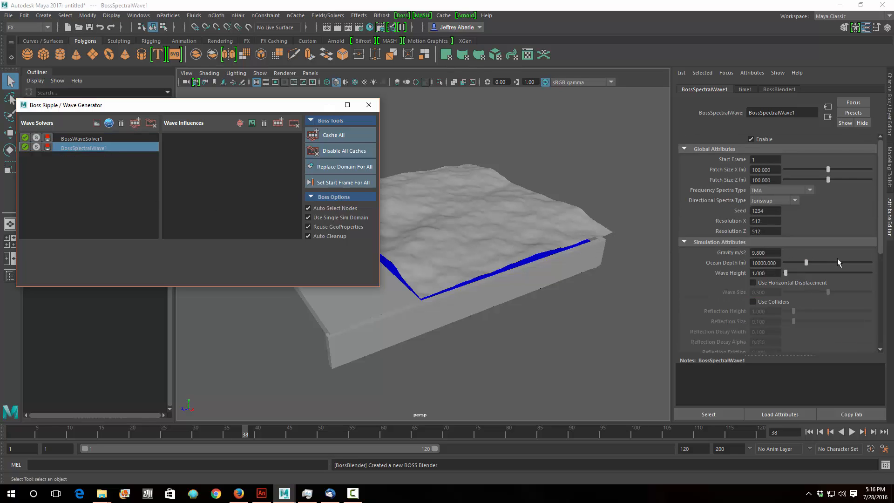
- Set the spectral wave solver's wind direction to 90 degrees and play the animation to check the wave motion
scroll(841, 256, "down", 5)
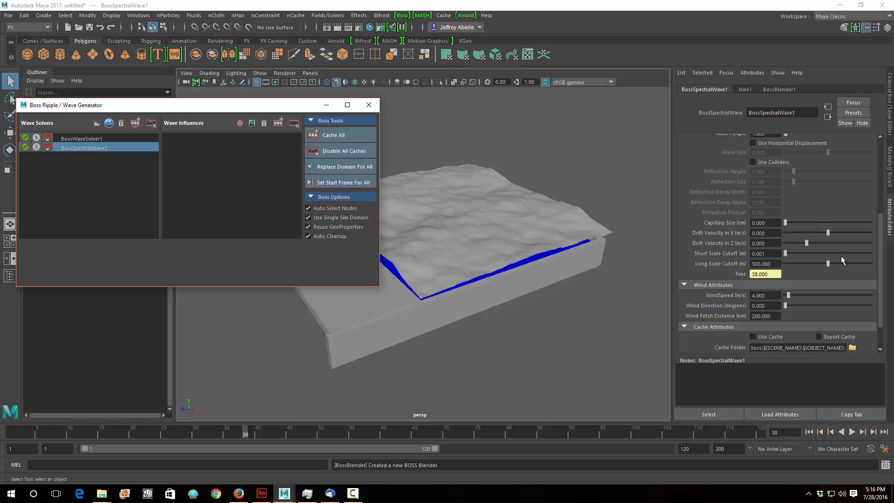
scroll(841, 261, "down", 1)
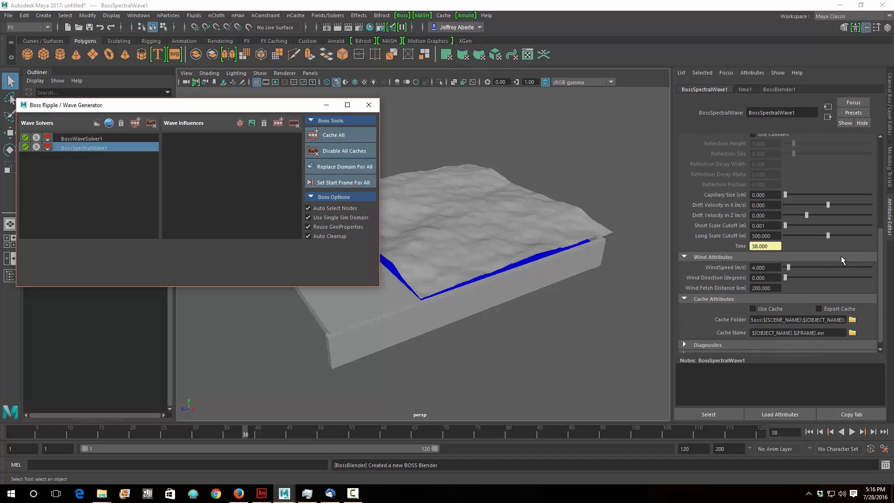
left_click(751, 278)
type("90")
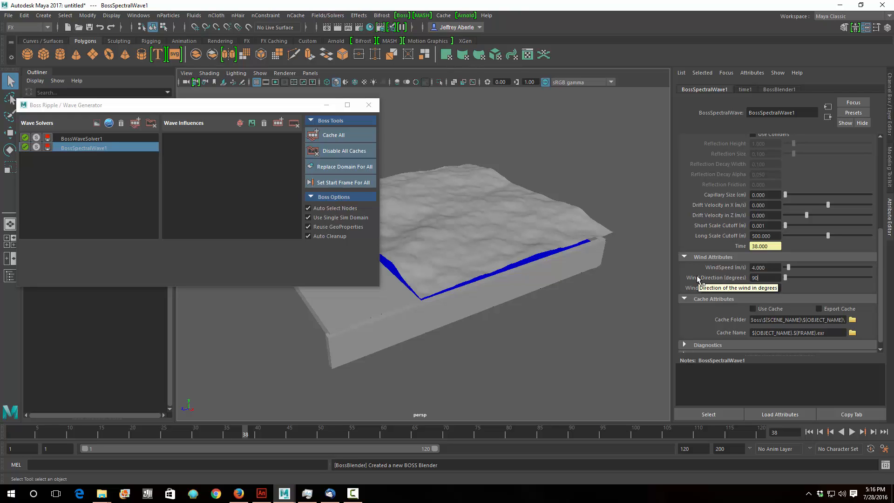
key("Return")
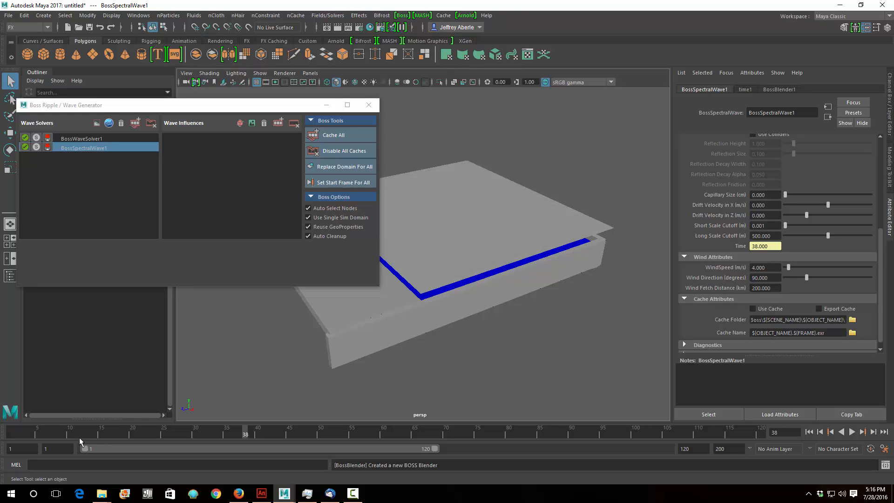
key("alt+v")
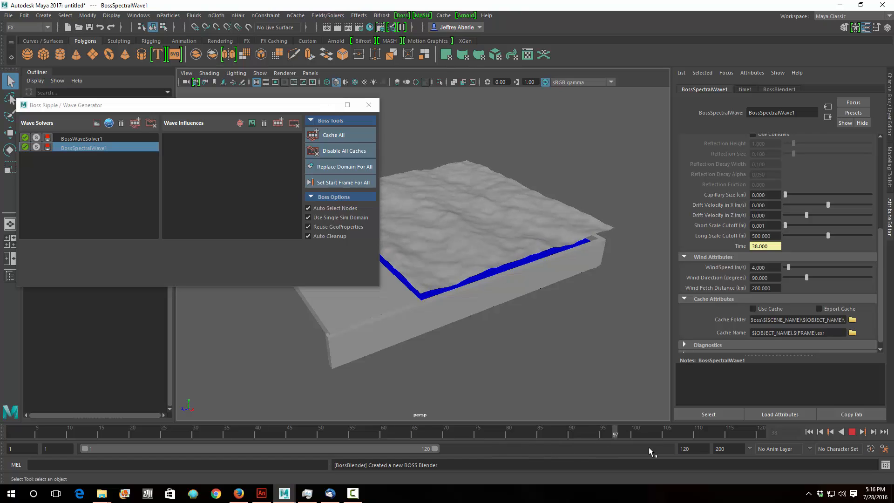
key("alt+v")
- Set the spectral wave's wind direction to 270 degrees and preview the waves by playback and scrubbing, ending at frame 107
left_click_drag(771, 277, 653, 278)
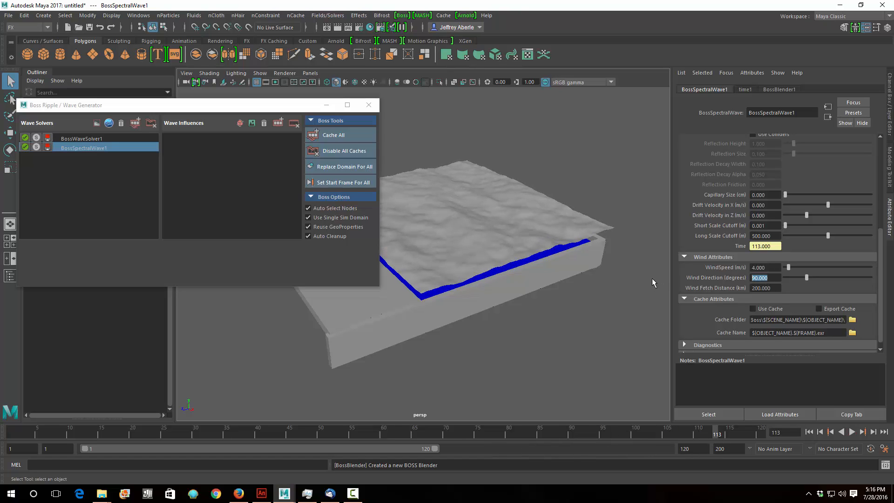
type("279")
key("Return")
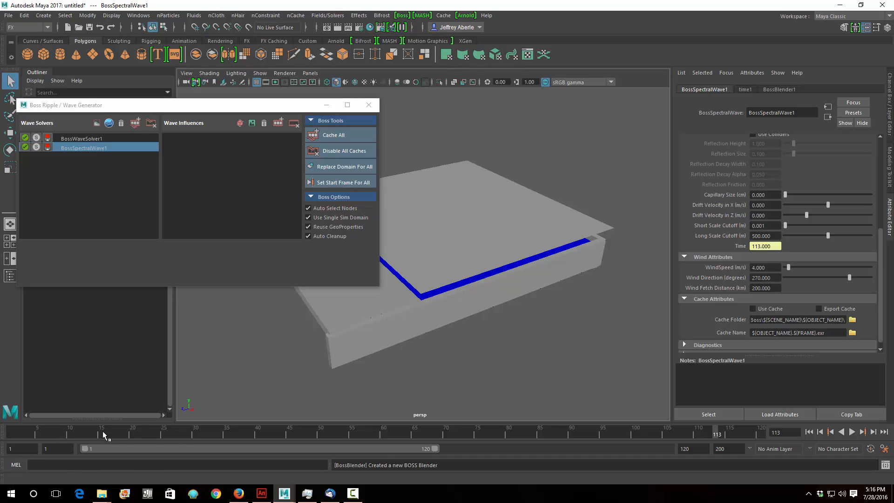
key("alt+v")
key("alt+v")
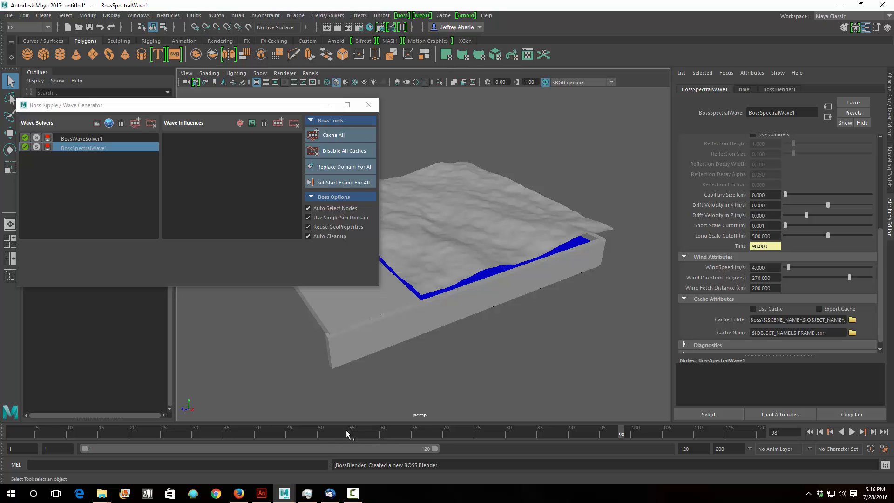
key("alt+v")
key("alt+v")
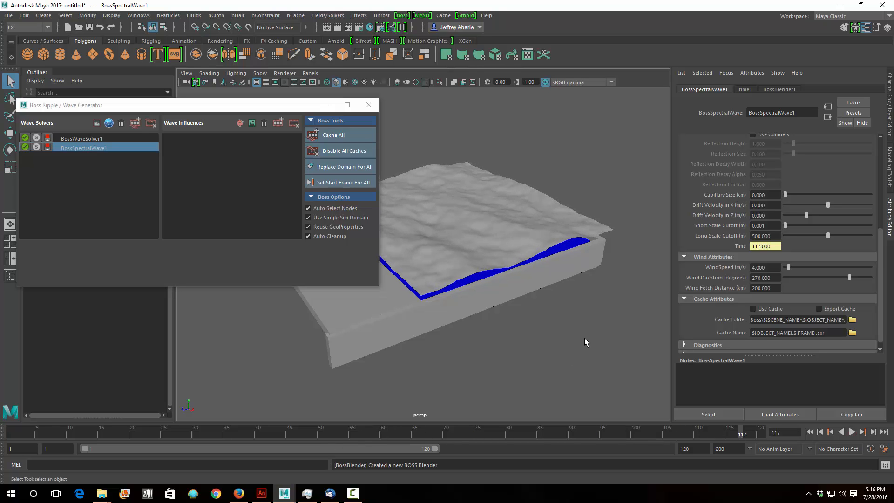
mouse_move(585, 337)
left_mouse_down("alt")
mouse_move(551, 329)
mouse_move(583, 342)
left_mouse_up("alt")
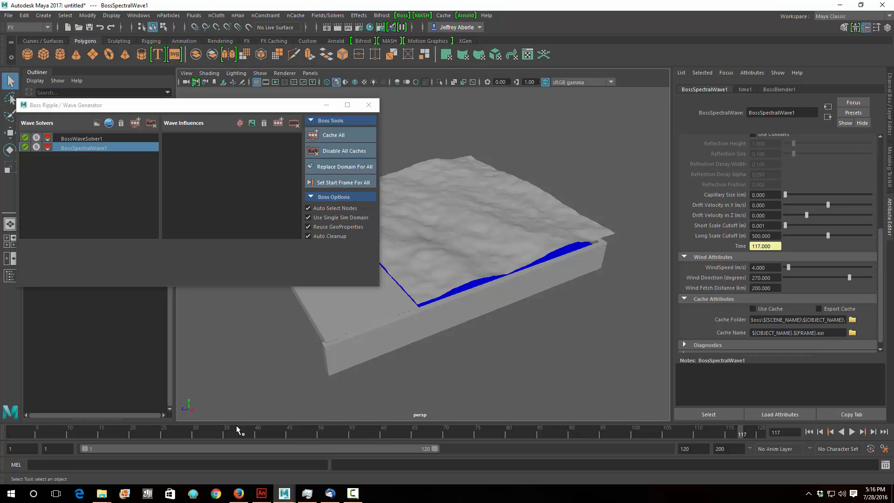
left_click_drag(170, 428, 678, 442)
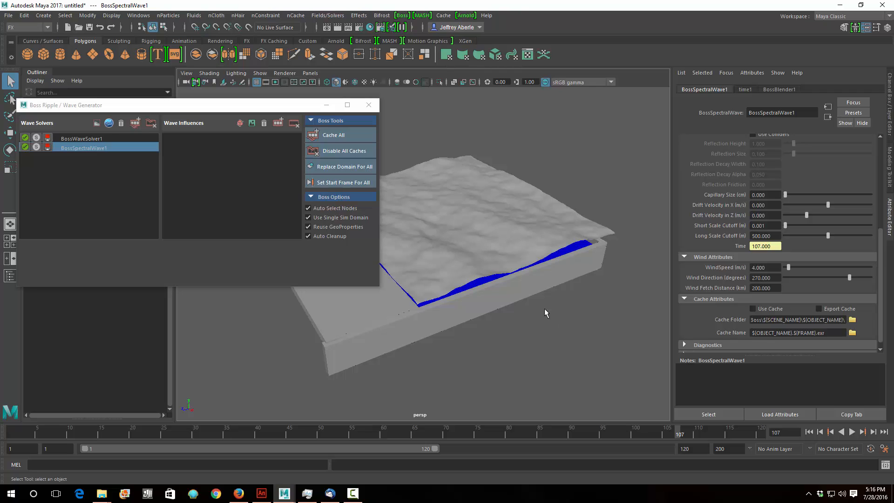
- Close the Boss Ripple / Wave Generator and select the BossOutput wave mesh in the scene
left_click(368, 105)
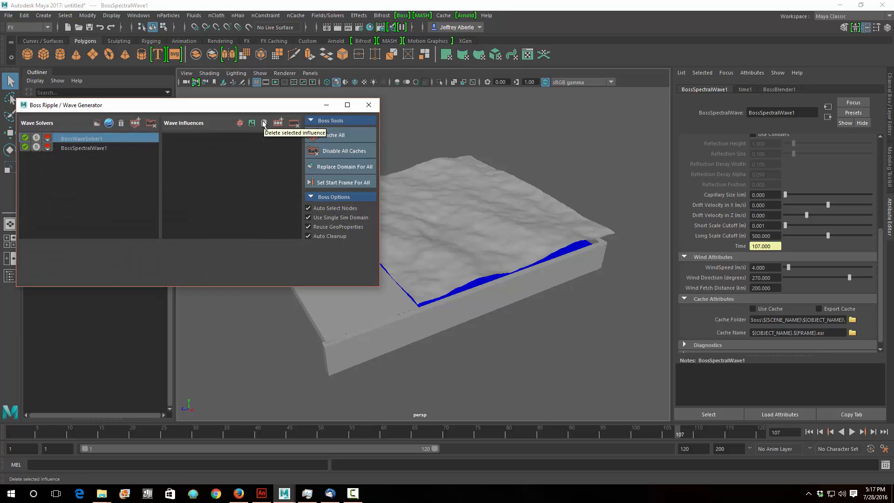
left_click(368, 104)
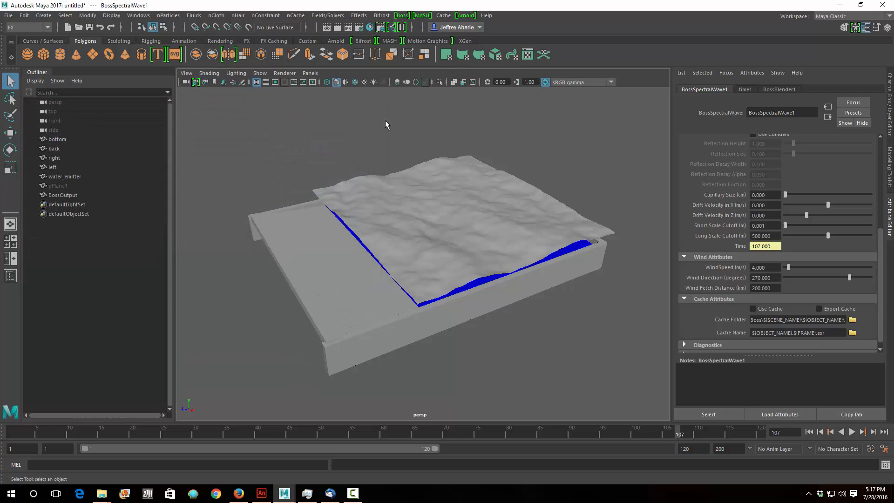
left_click(493, 233)
left_click_drag(547, 266, 485, 253, "alt")
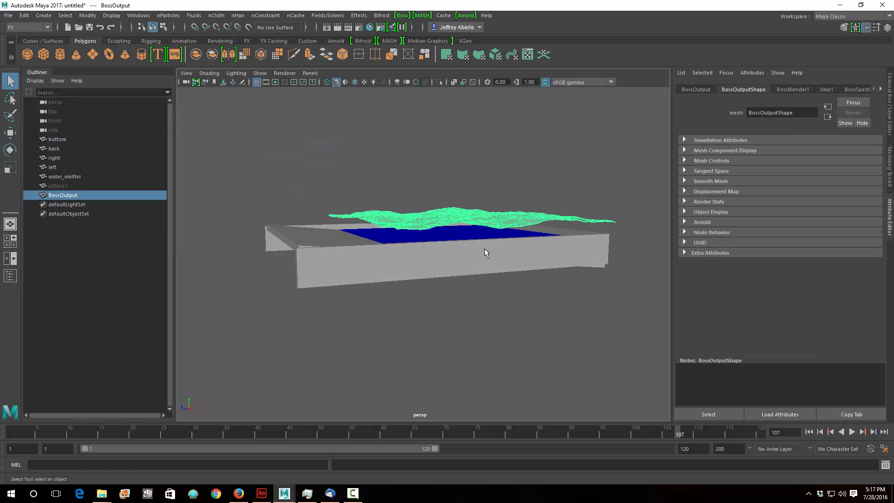
- Check the visibility of the original pPlane1 against the BossOutput mesh and reselect BossOutput
left_click(60, 186)
left_click(63, 195)
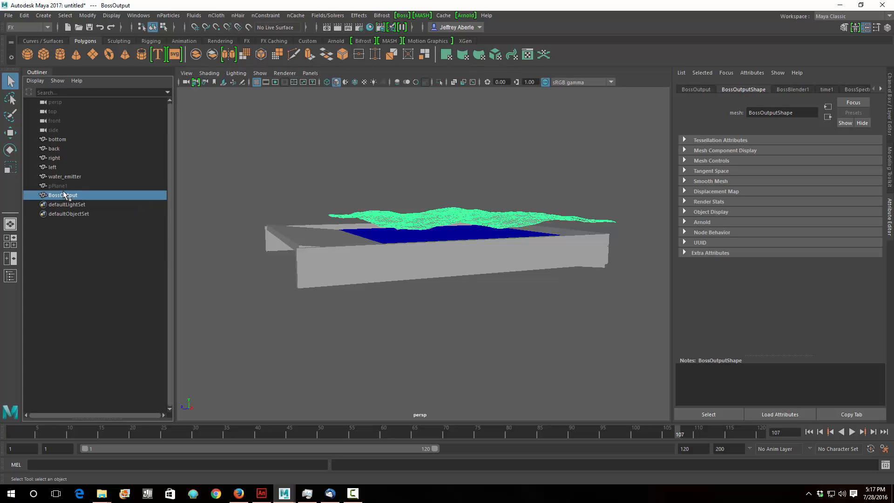
left_click(63, 187)
key("h")
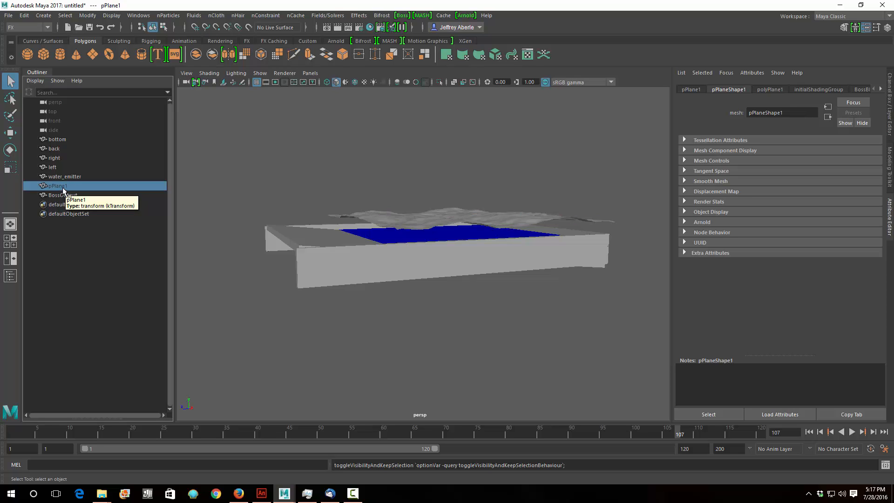
left_click(62, 197)
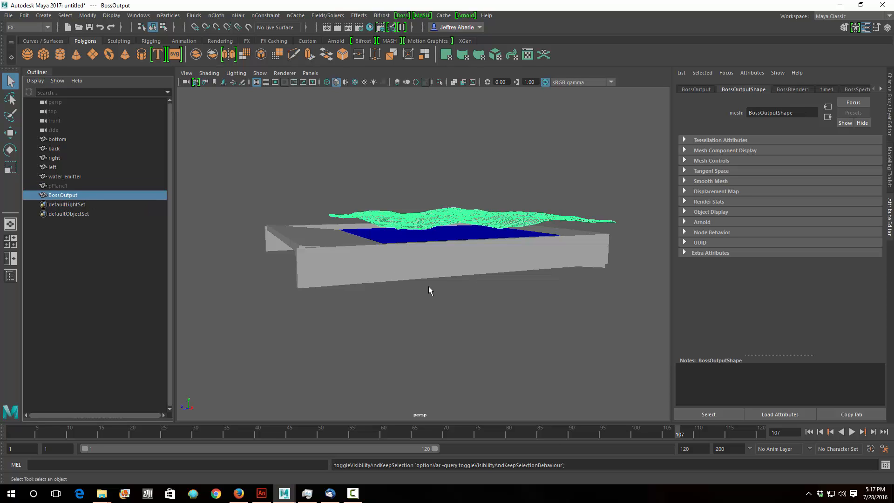
left_click_drag(430, 292, 452, 319, "alt")
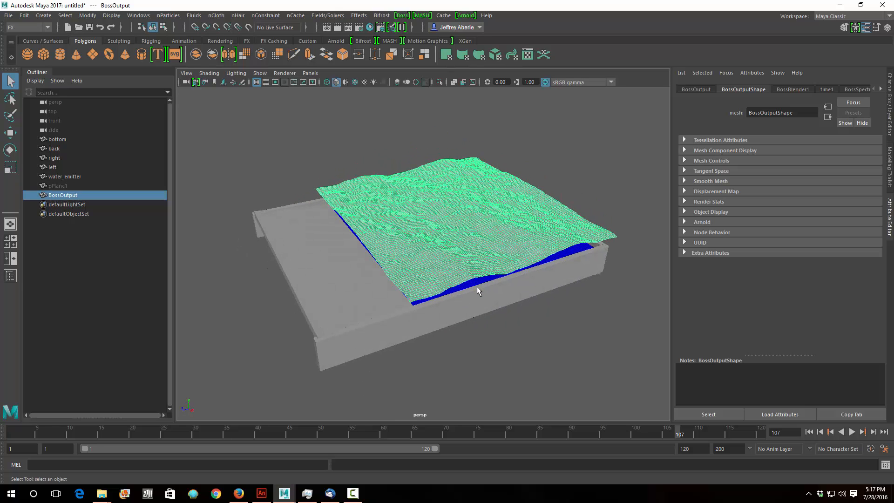
- Move the BossOutput mesh down to the water surface and toward the back wall, about -3.27 in Y and -4.85 in Z
key("w")
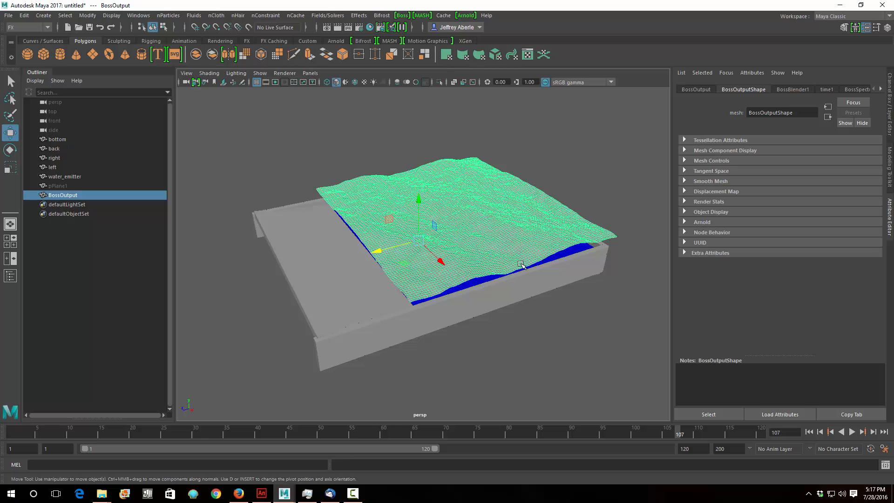
left_click_drag(519, 264, 499, 247, "alt")
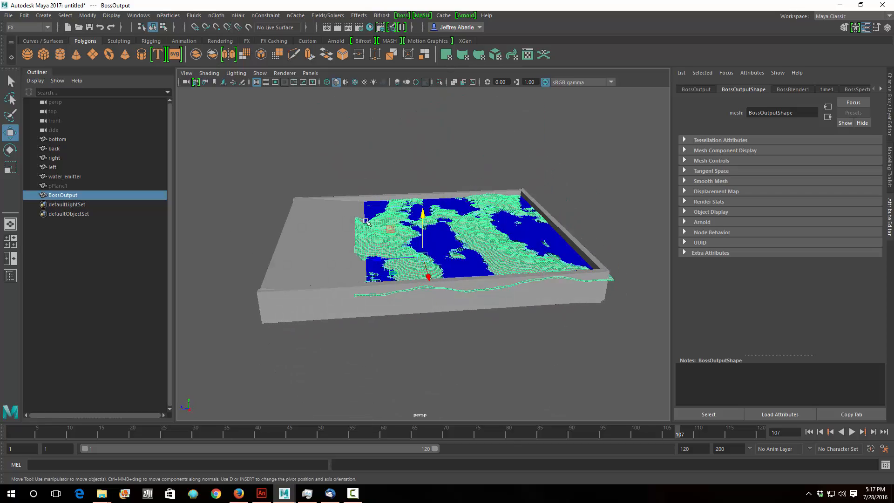
left_click_drag(382, 259, 405, 262)
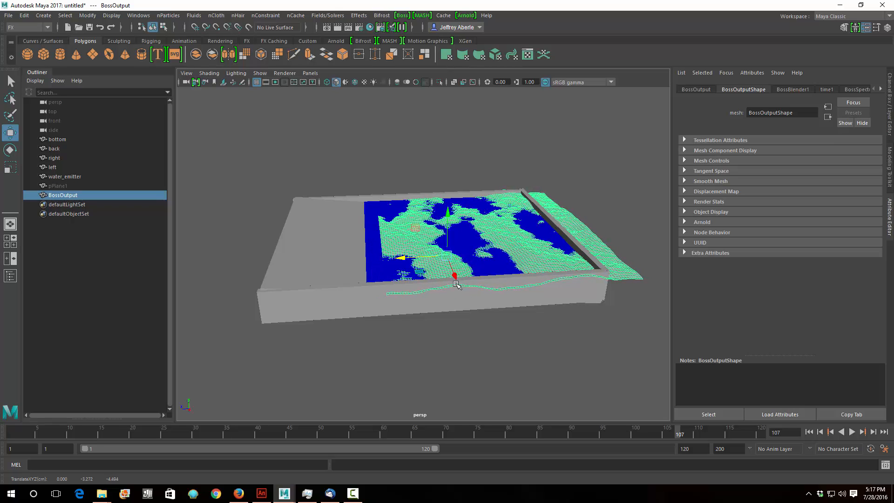
left_click_drag(402, 259, 403, 258)
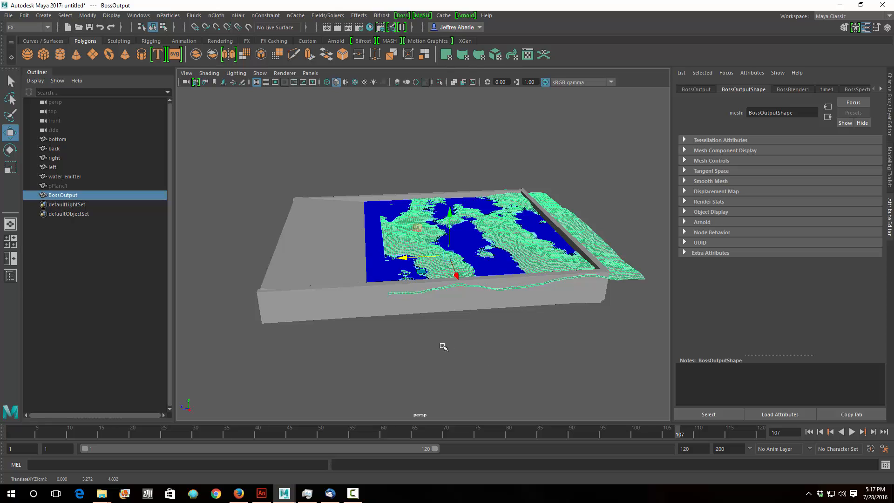
left_click_drag(443, 351, 474, 347, "alt")
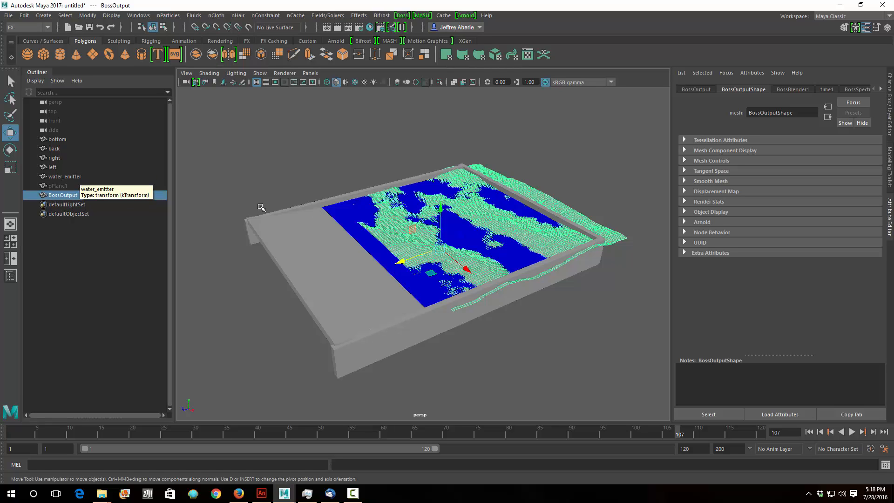
- Compare the water_emitter with the wave mesh and hide BossOutput so only the emitter shows inside the container
left_click(61, 179)
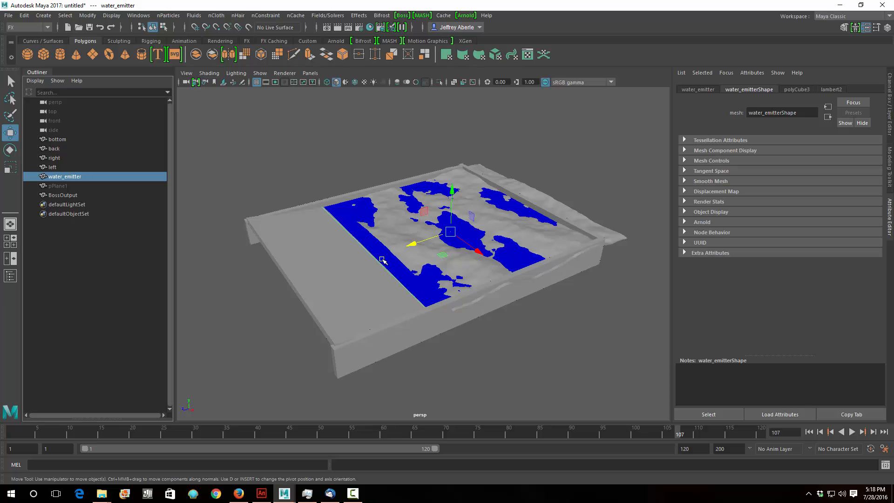
left_click_drag(380, 257, 432, 265, "alt")
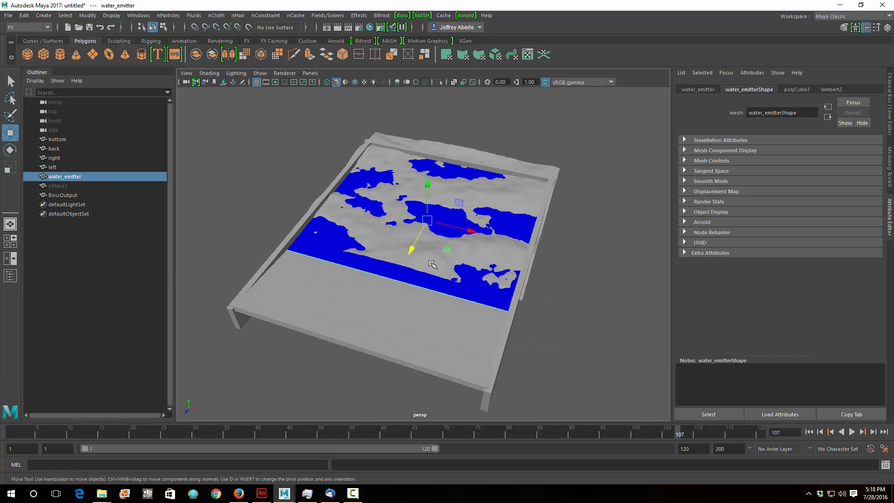
left_click(60, 195)
key("h")
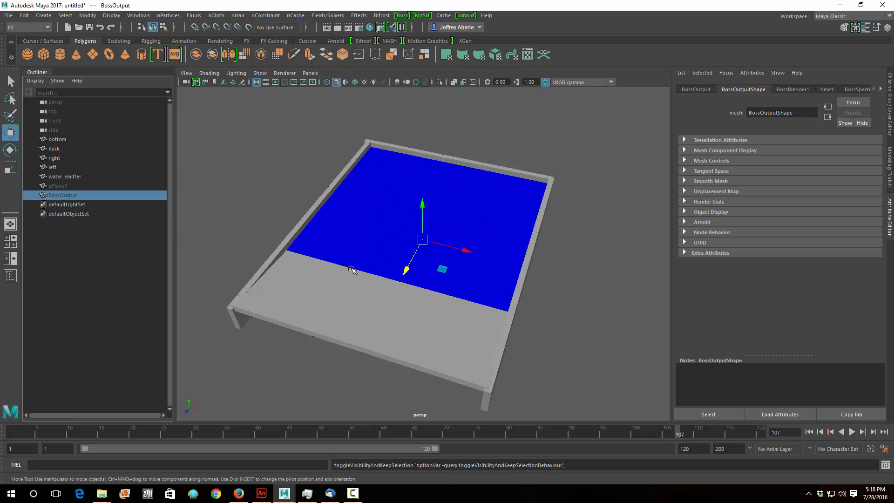
left_click_drag(456, 295, 472, 259, "alt")
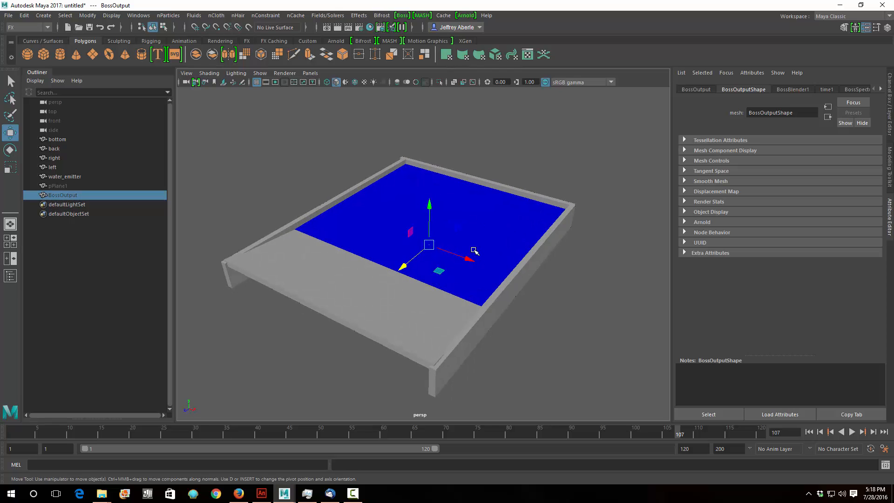
- Select the water_emitter object and save the scene as youTubeBeachNewStart
left_click(80, 178)
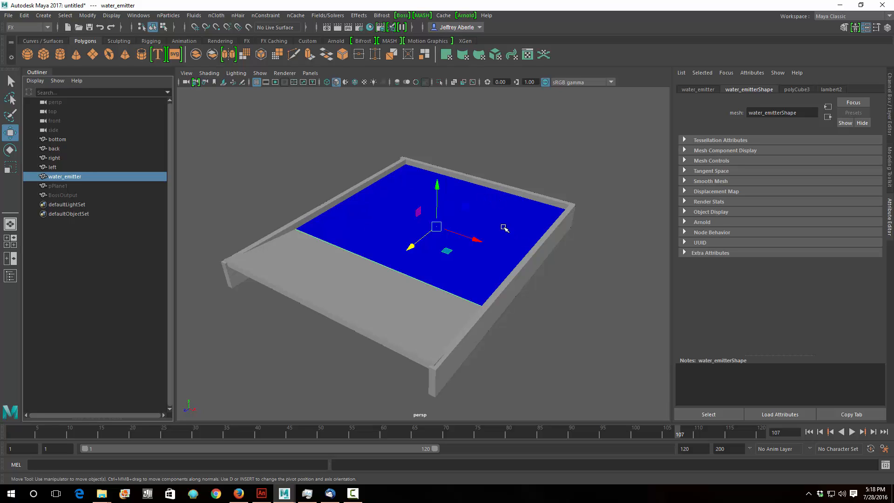
left_click(8, 15)
left_click(33, 62)
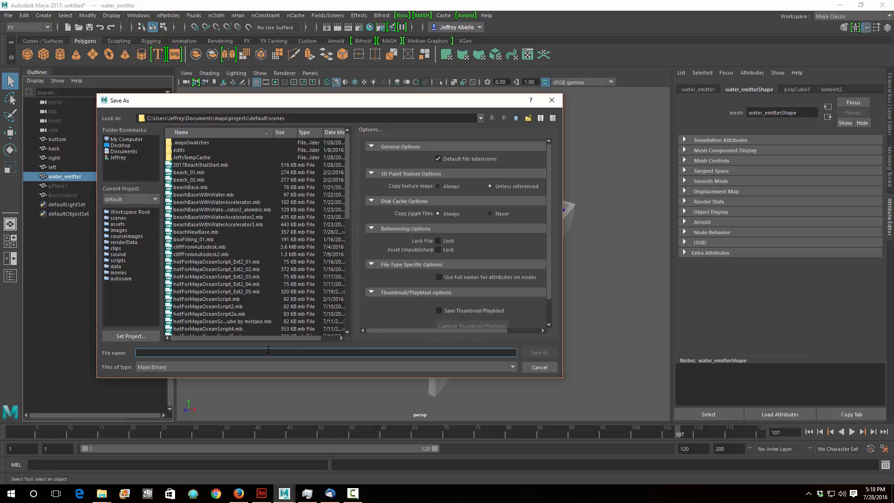
type("youTubeBeach")
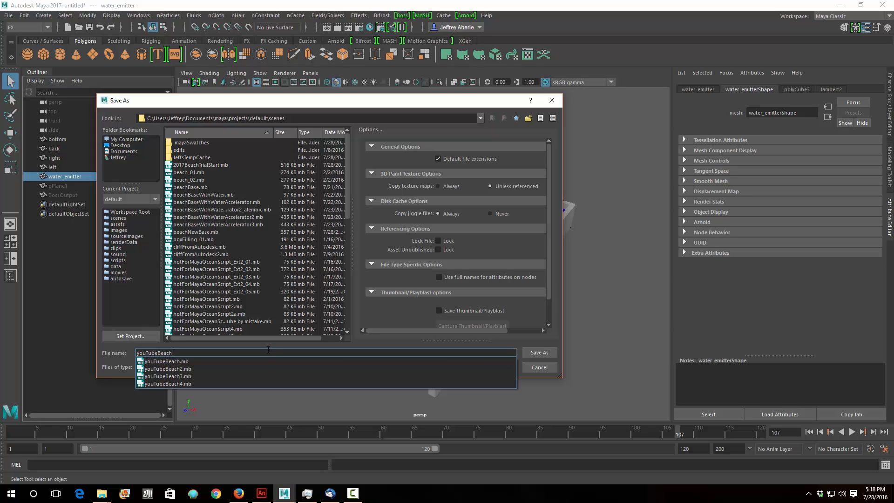
type("NewStart")
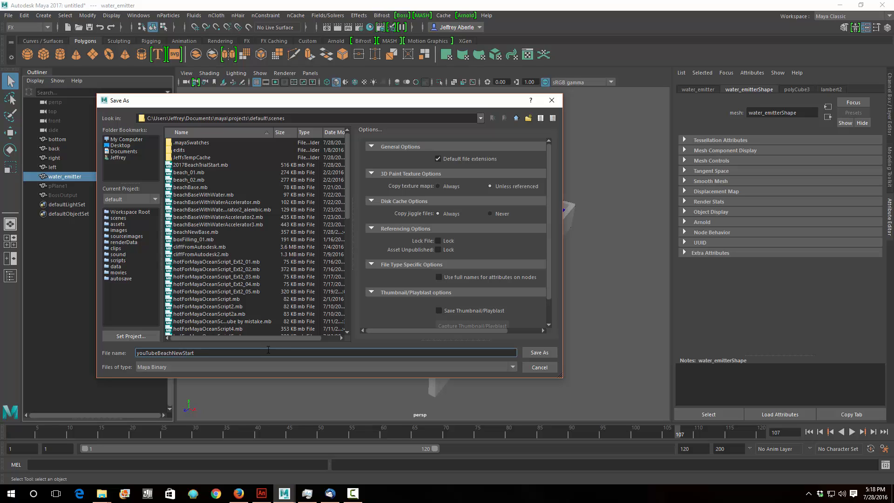
key("Return")
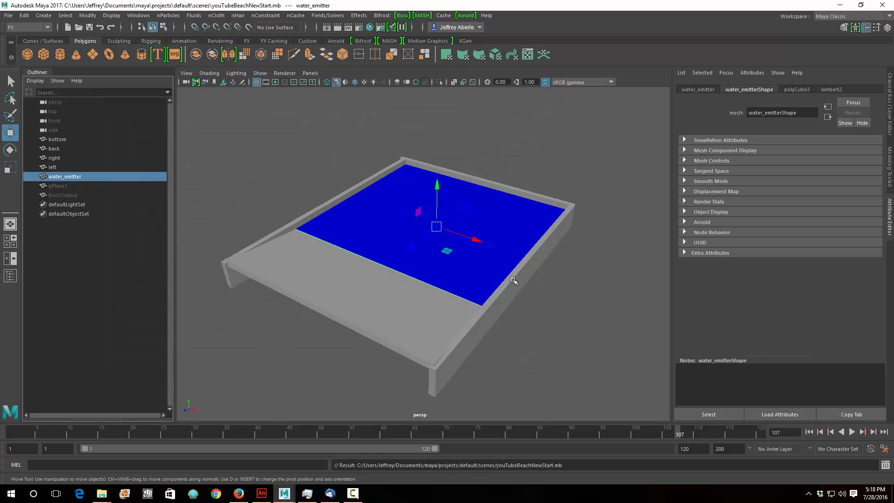
left_click(69, 167)
left_click(69, 176)
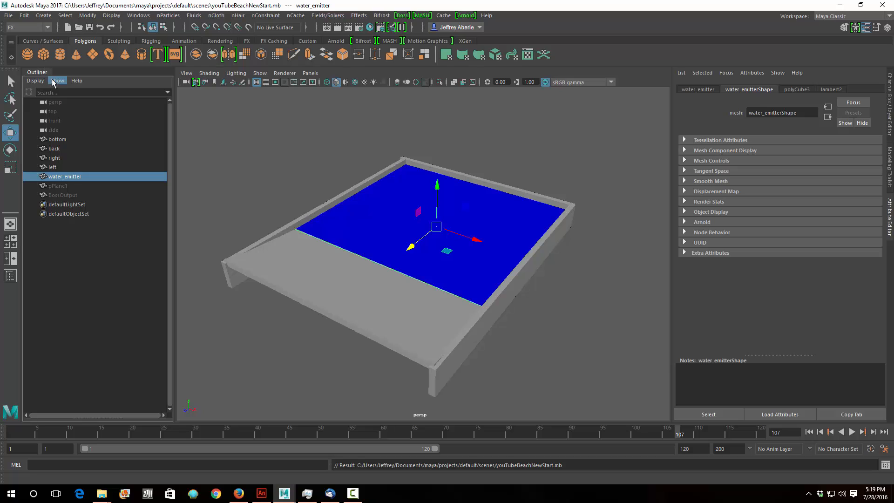
left_click(145, 18)
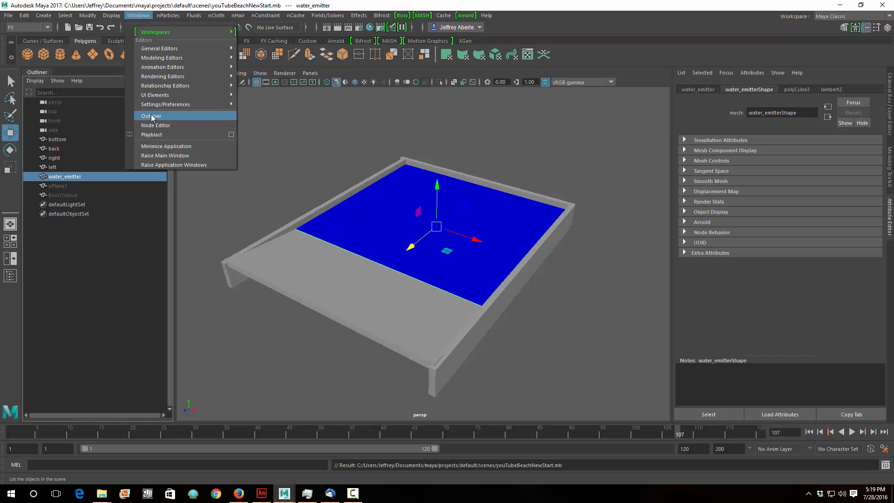
left_click(141, 16)
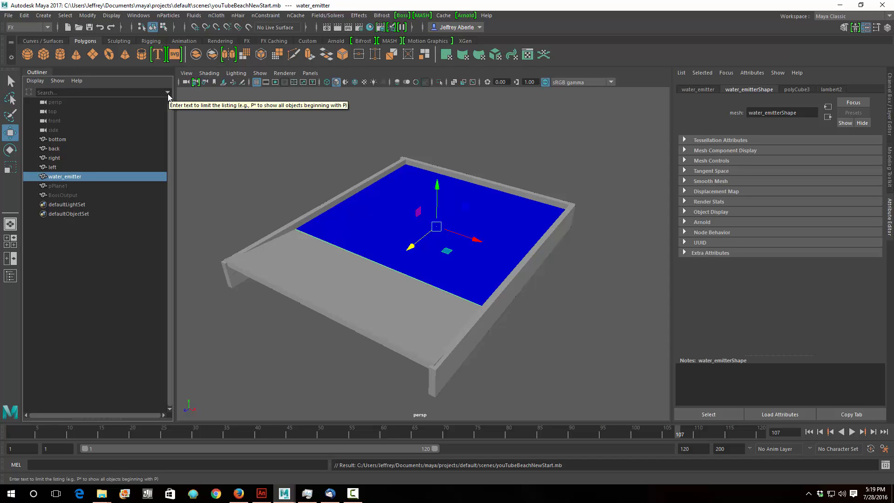
left_click(10, 278)
left_click(10, 278)
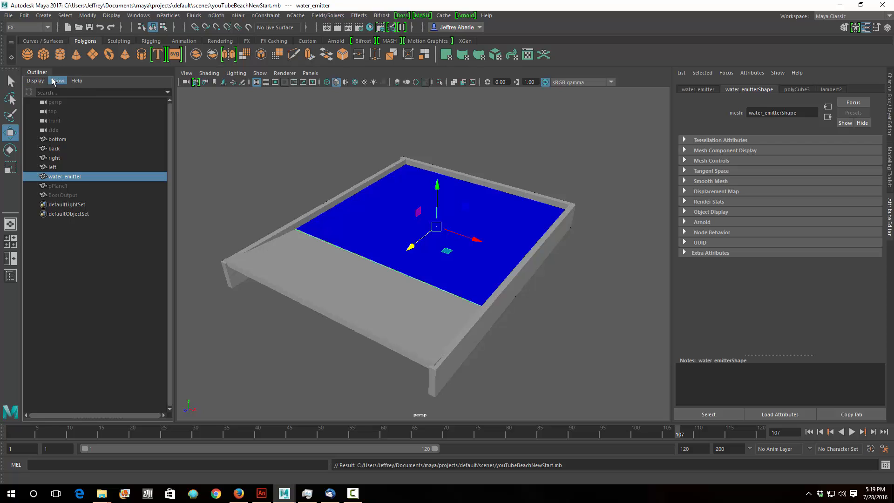
left_click(11, 276)
left_click(10, 276)
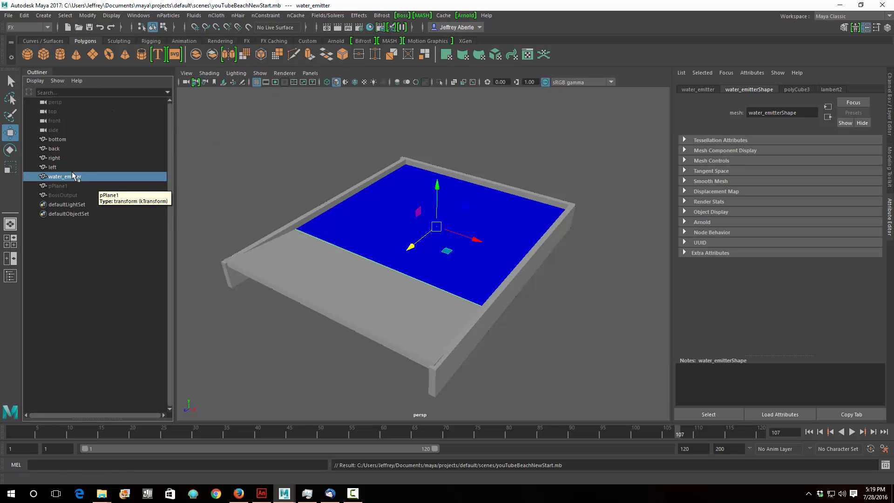
- Create a Bifrost liquid from water_emitter and hide the emitter mesh
left_click(381, 15)
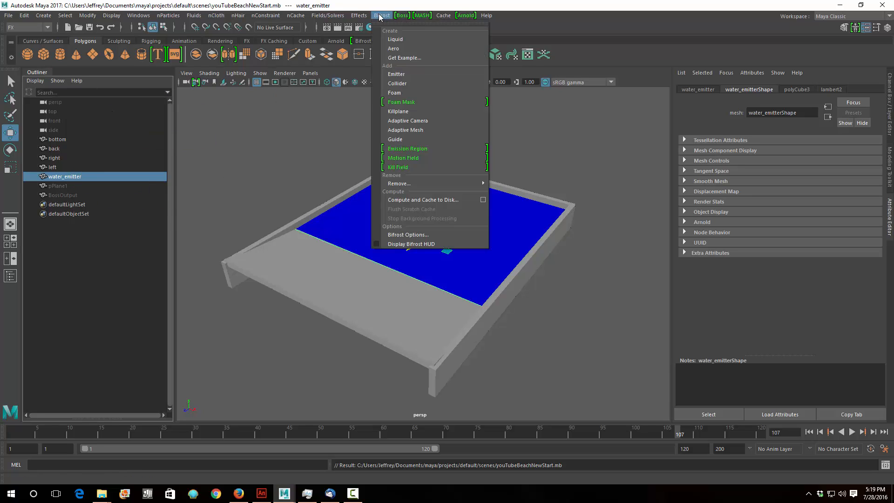
left_click(402, 41)
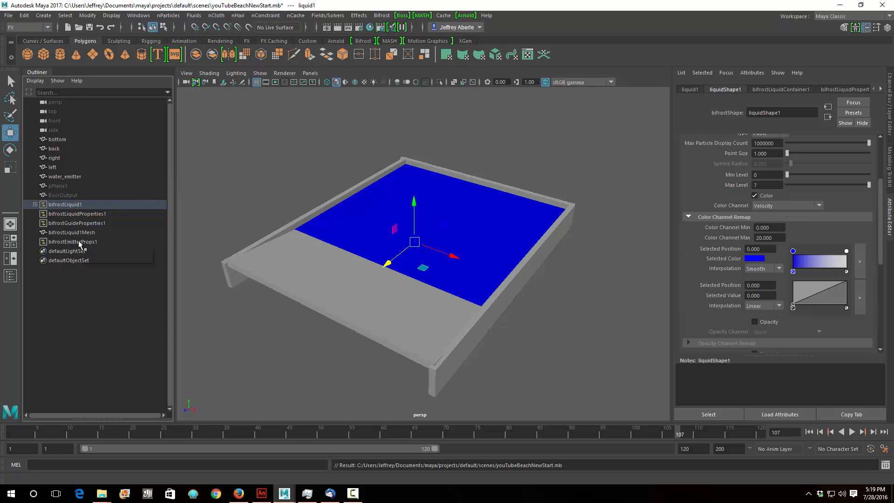
left_click(65, 176)
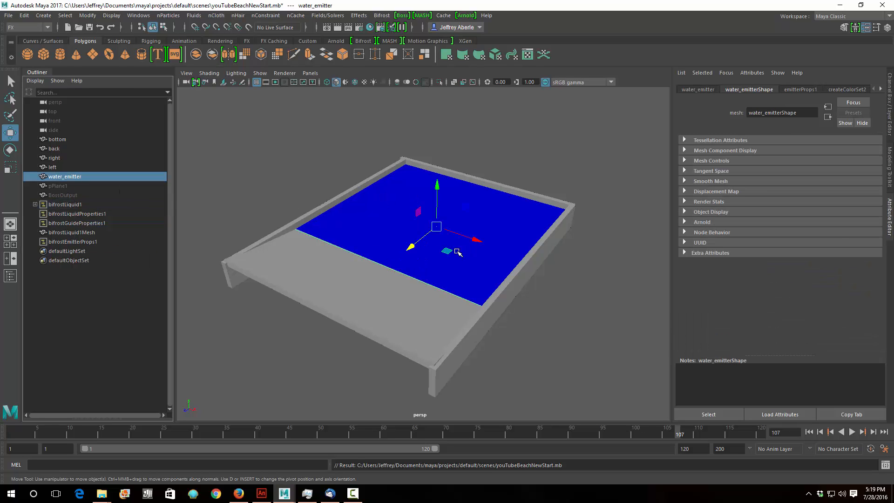
key("h")
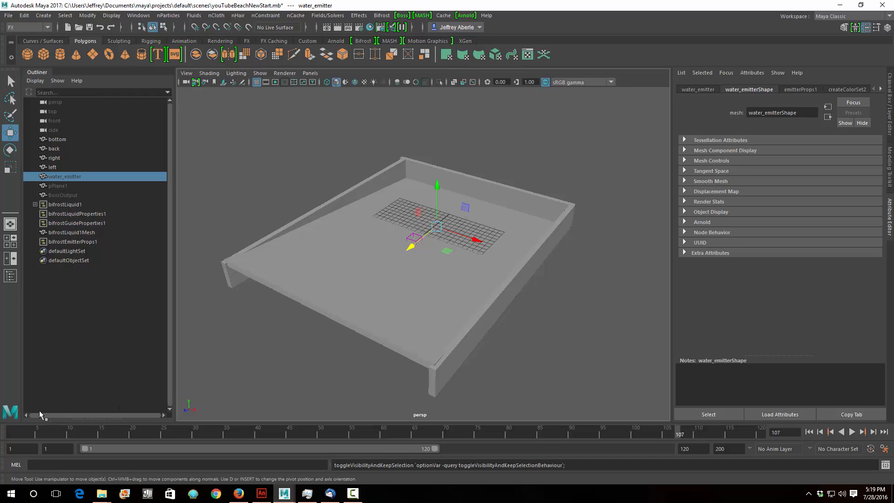
- Go back to frame 1 and examine the liquid particles inside the container
left_click(810, 434)
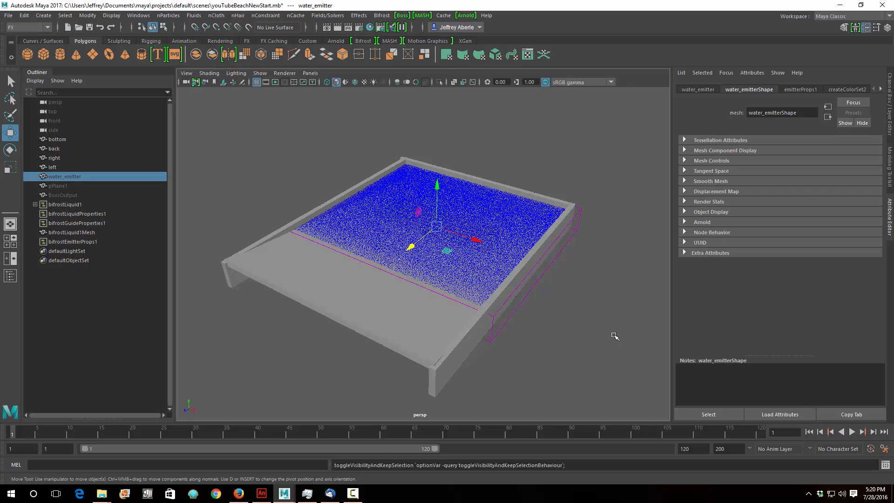
left_click_drag(553, 309, 534, 322, "alt")
left_click_drag(544, 335, 567, 332, "alt")
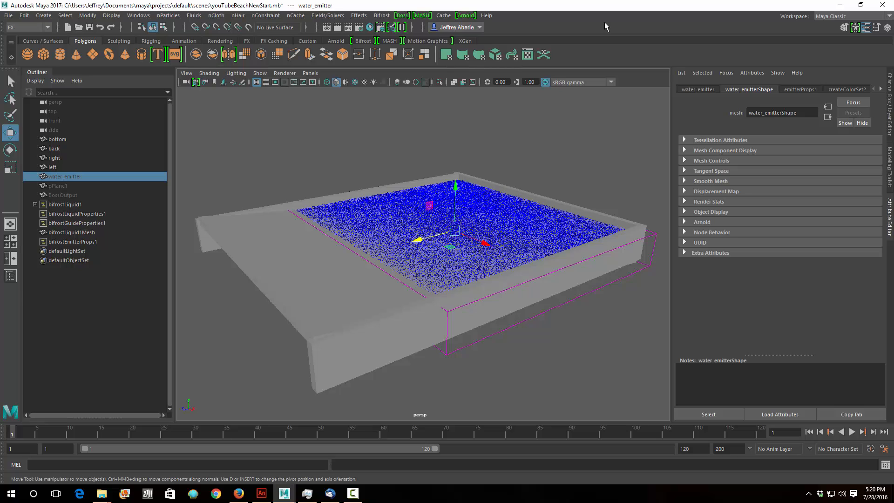
- Apply the Bifrost Options with a 6.00 GB maximum RAM usage and the scratch cache disk location override enabled
left_click(381, 17)
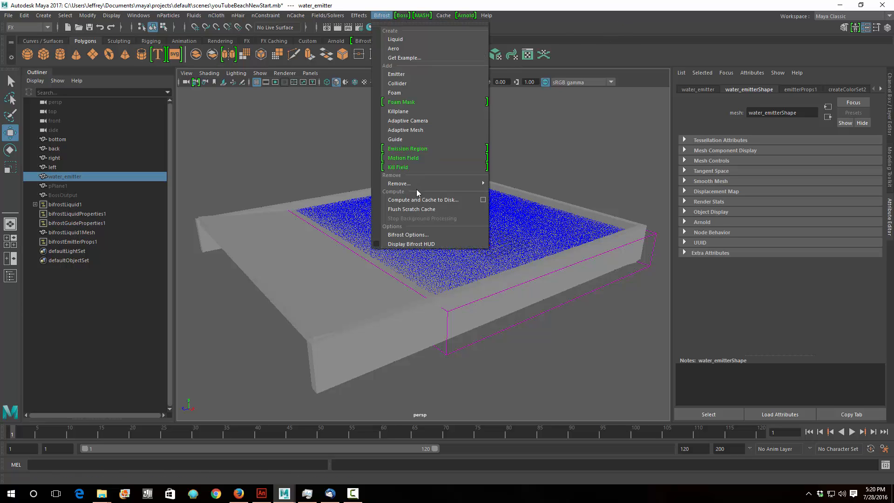
left_click(407, 235)
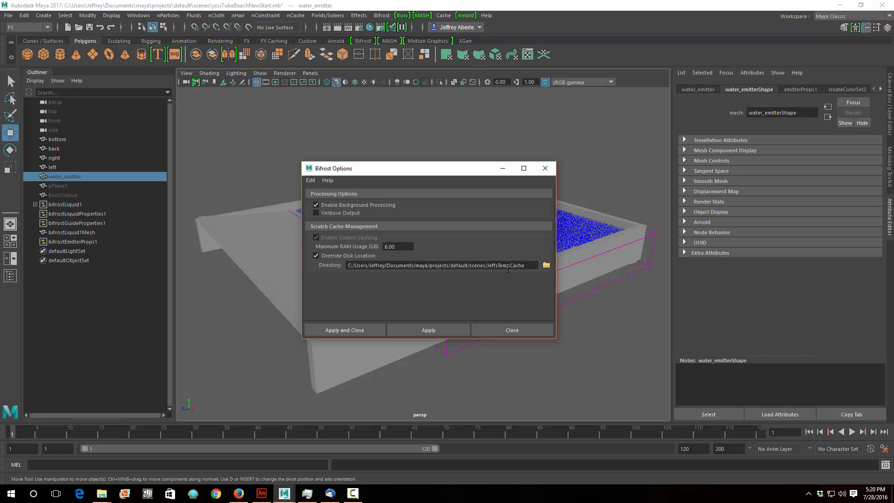
left_click(406, 250)
left_click(354, 330)
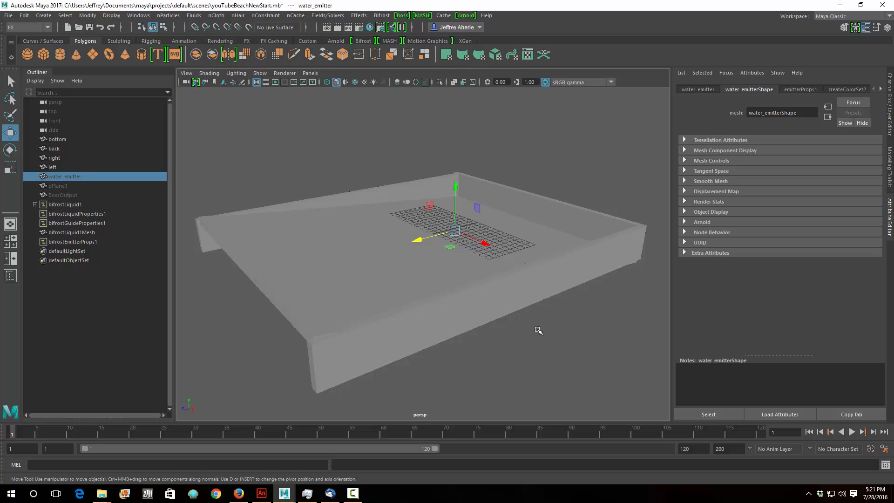
- Play the simulation briefly, return to frame 1 and select bifrostLiquid1 to check its cached frames on the timeline
left_click(852, 432)
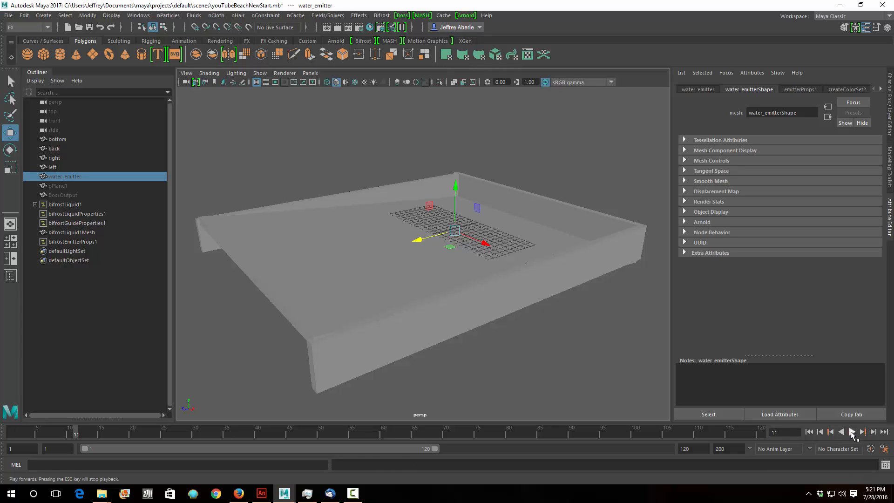
left_click(809, 431)
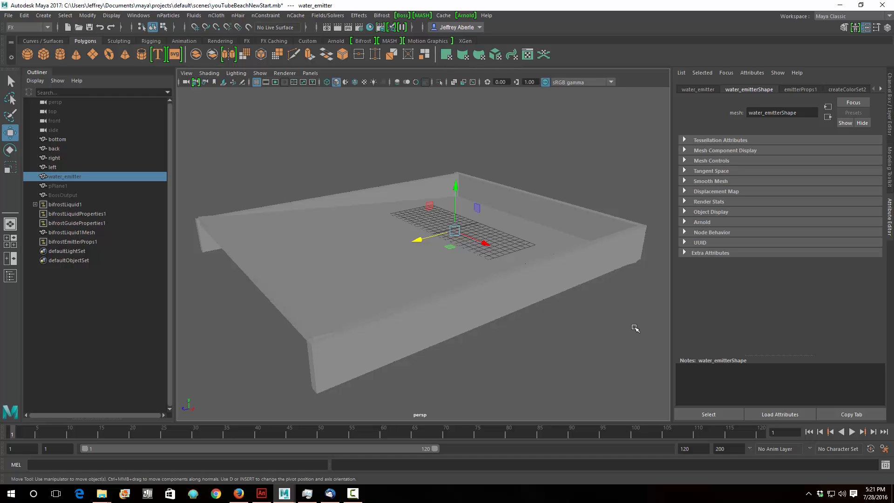
left_click(80, 206)
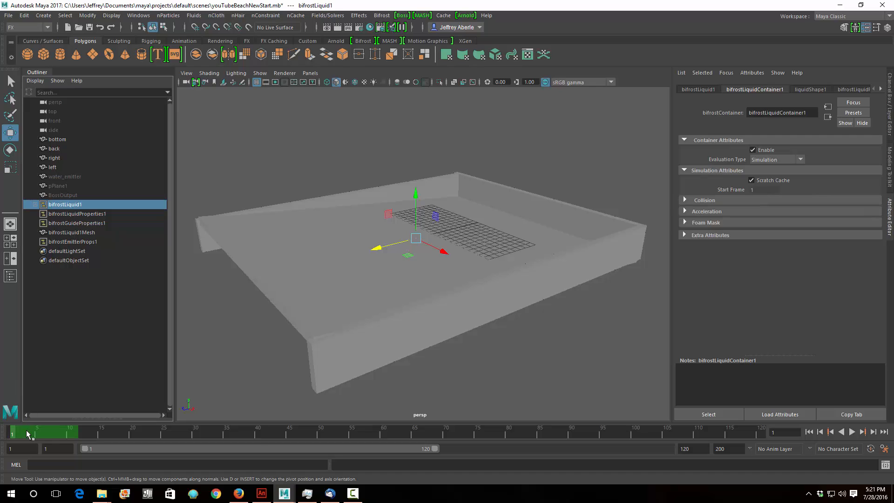
key("alt+v")
left_click_drag(34, 433, 12, 433)
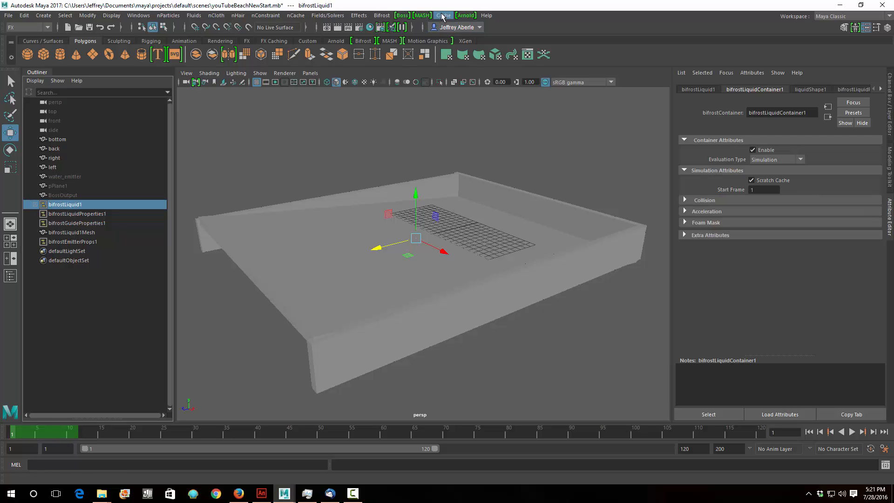
- Flush the Bifrost scratch cache for the liquid
left_click(382, 16)
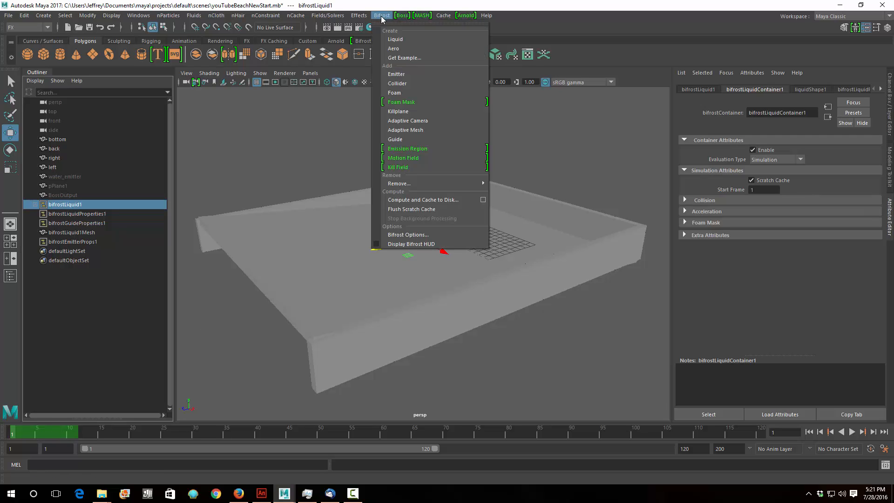
left_click(398, 210)
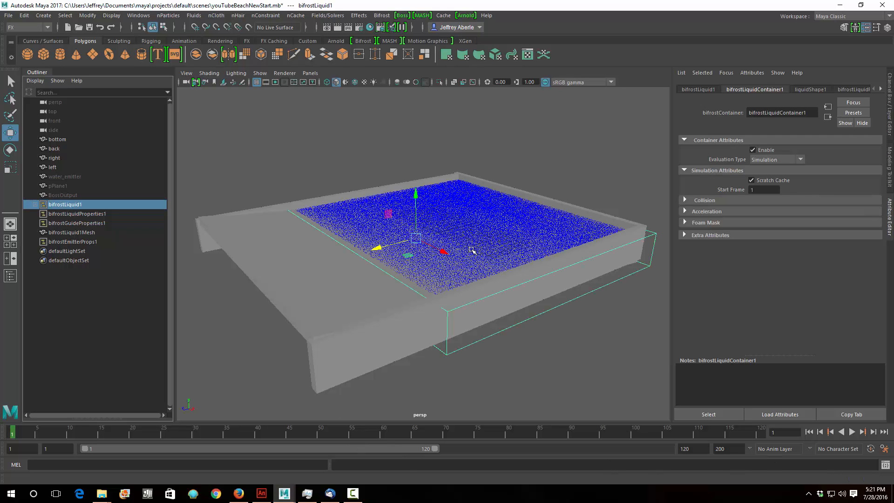
mouse_move(470, 269)
left_mouse_down("alt")
mouse_move(487, 276)
mouse_move(479, 269)
left_mouse_up("alt")
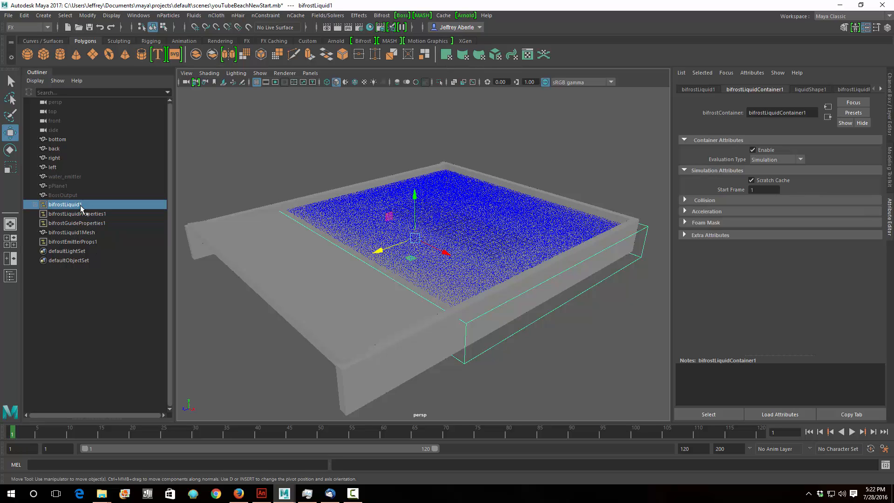
- Check the hidden water_emitter, pPlane1 and BossOutput objects in the scene and reselect bifrostLiquid1
left_click(67, 176)
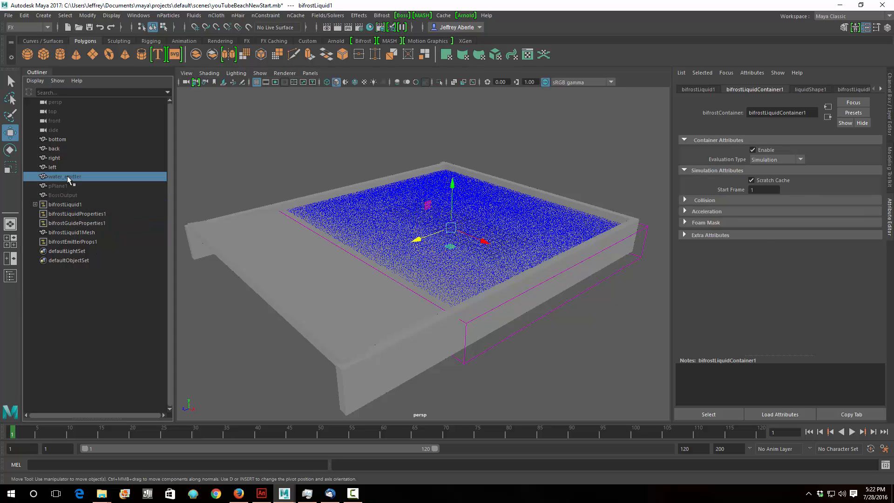
left_click(66, 186)
left_click(65, 193)
left_click(65, 186)
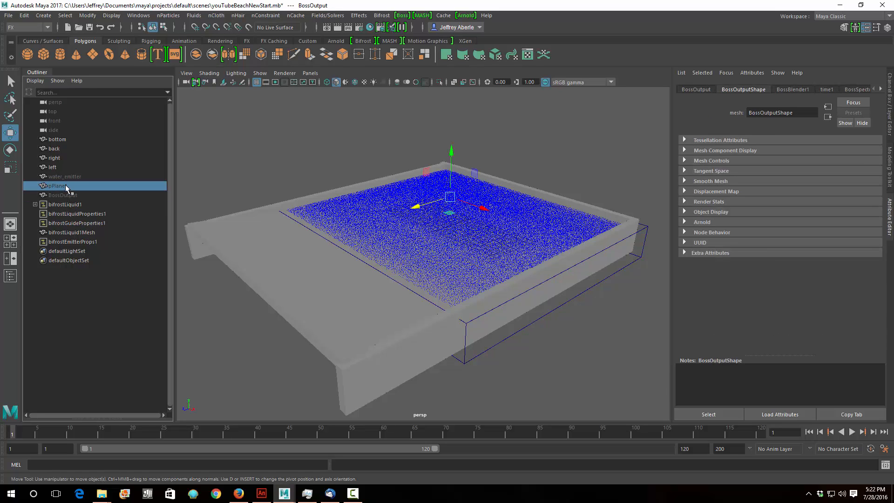
left_click(68, 177)
left_click(66, 205)
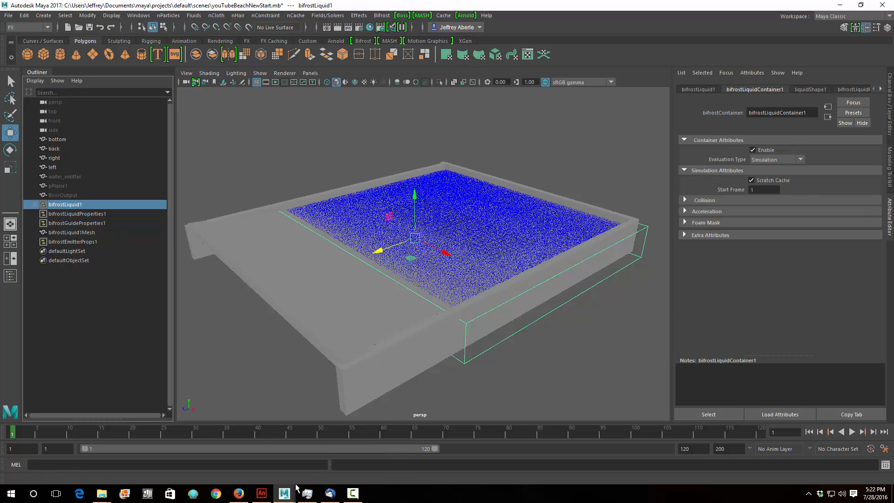
- Check the system memory usage in Task Manager against the maximum RAM usage in the Bifrost Options, and return to Maya
left_click(306, 496)
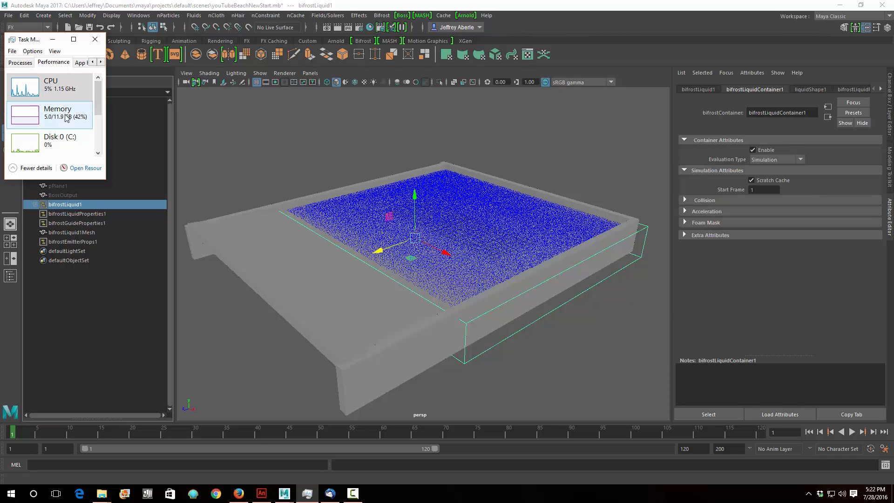
left_click(382, 15)
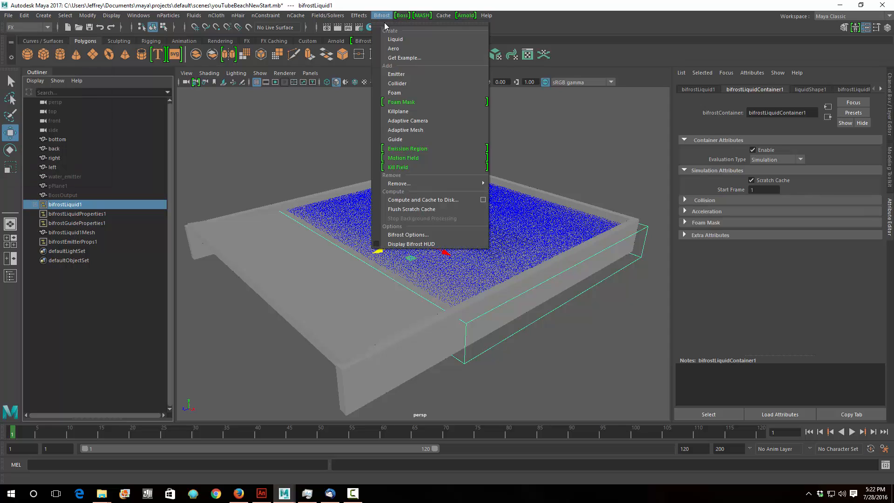
left_click(404, 239)
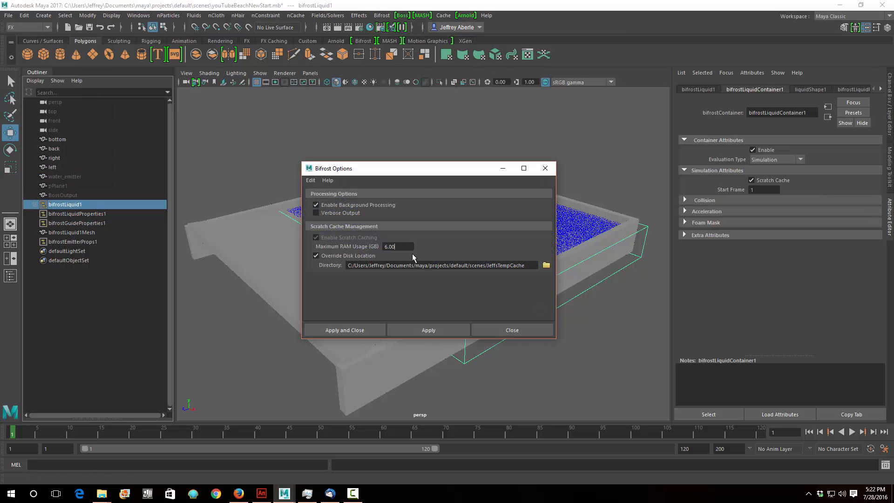
left_click(475, 330)
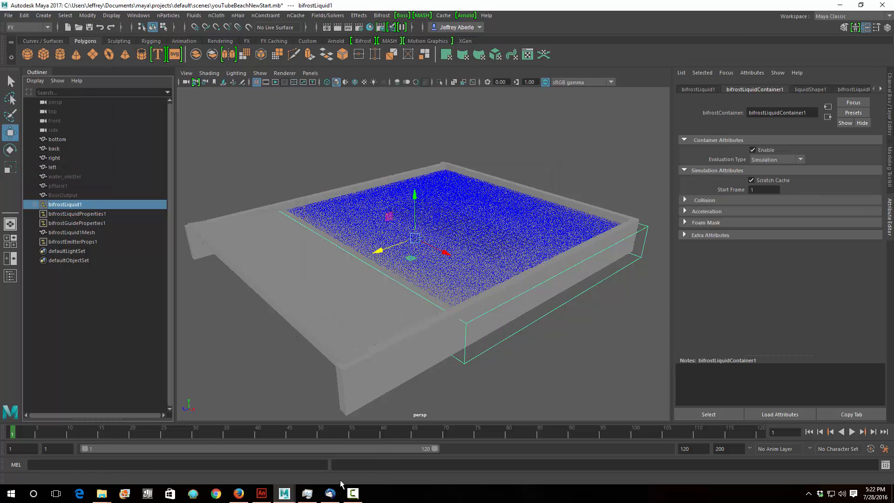
left_click(308, 494)
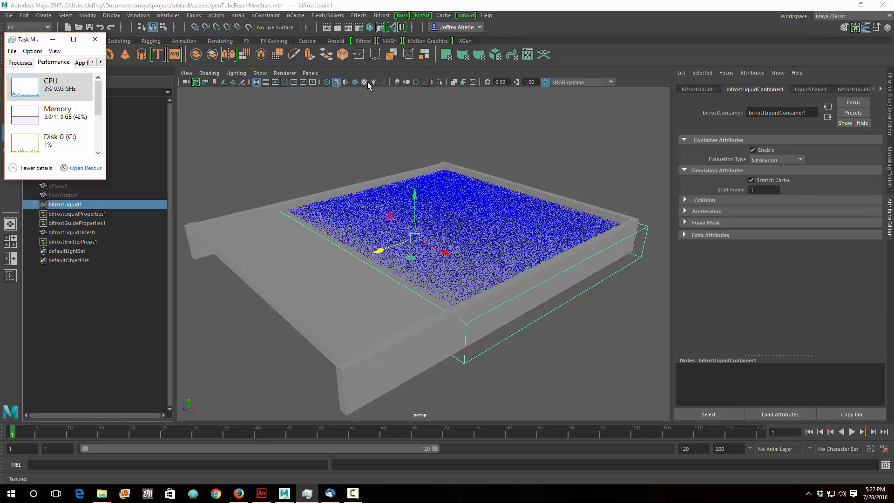
left_click(530, 6)
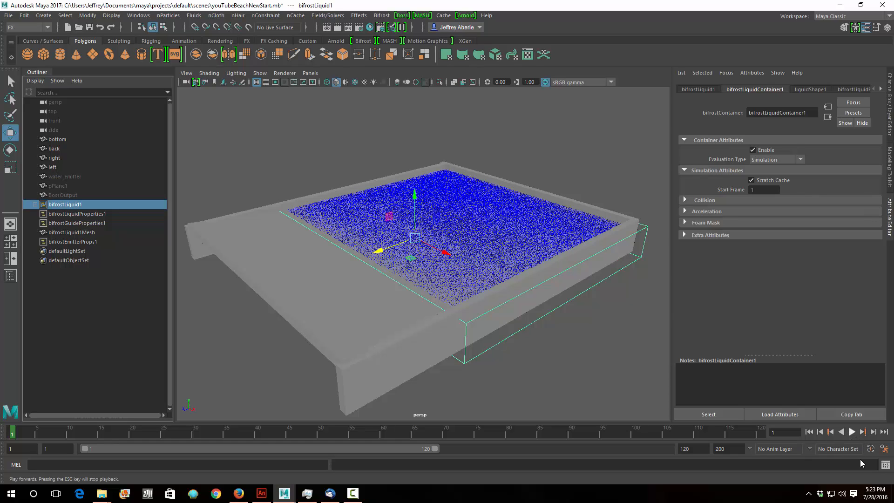
- Play the simulation from frame 1 and stop at frame 72 so the liquid starts caching in the background
left_click(852, 433)
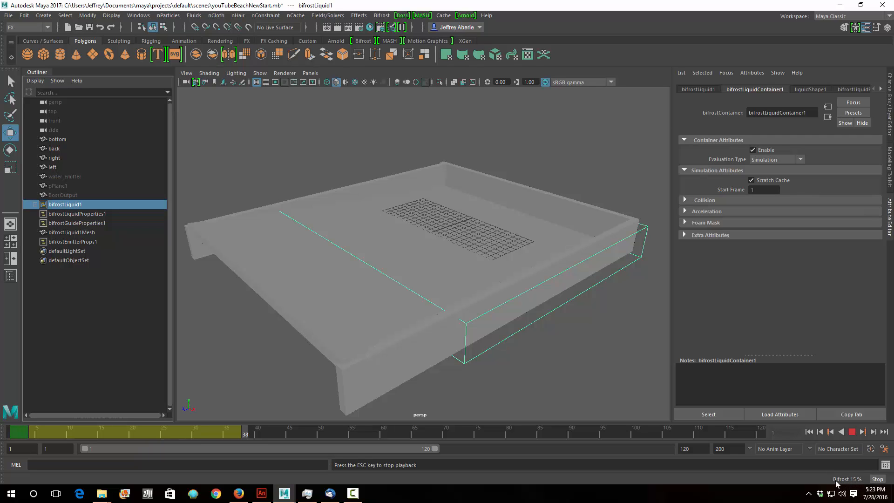
left_click(852, 432)
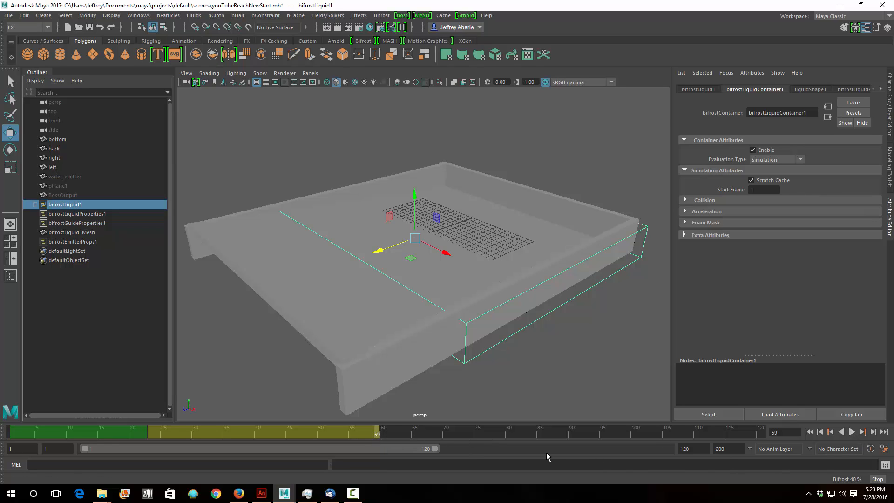
left_click(852, 432)
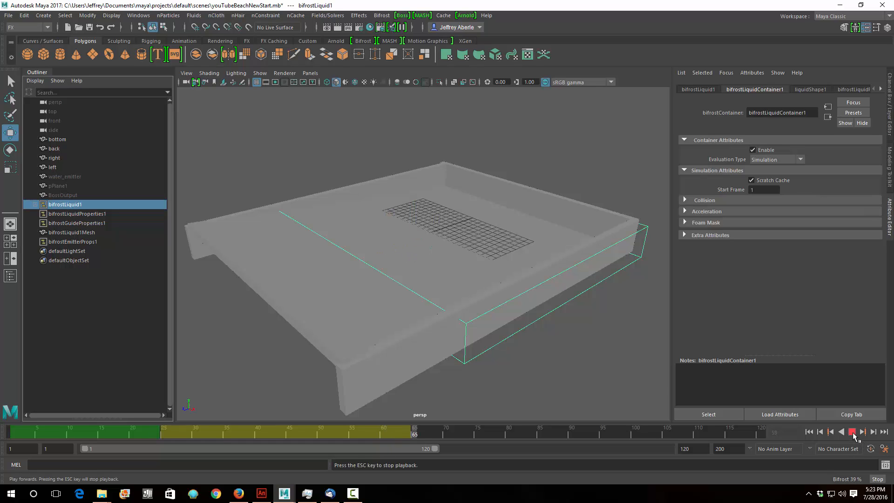
left_click(852, 432)
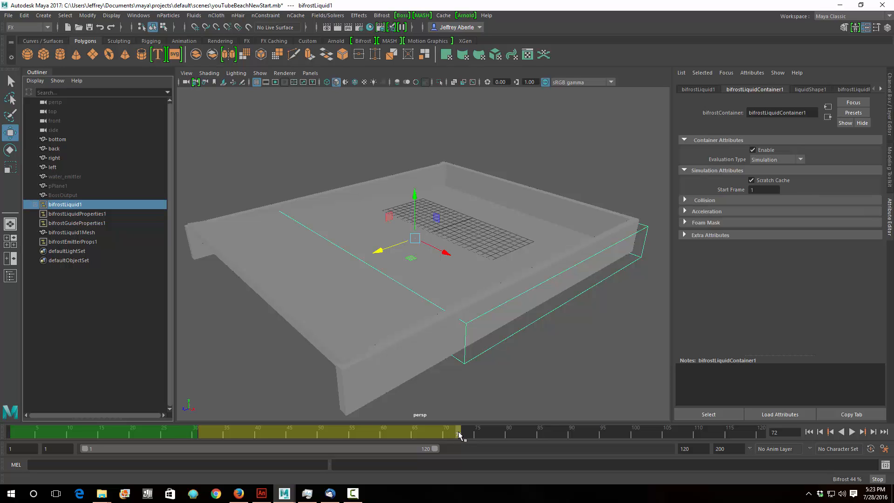
- Scrub the cached frames to frame 36 and examine how the liquid moves relative to the container from several angles
left_click_drag(38, 430, 114, 434)
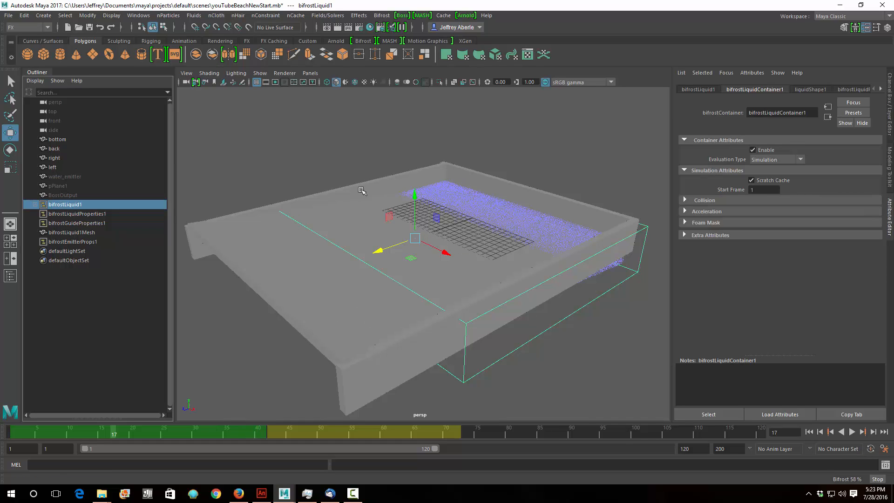
left_click_drag(112, 433, 232, 433)
scroll(573, 354, "down", 3)
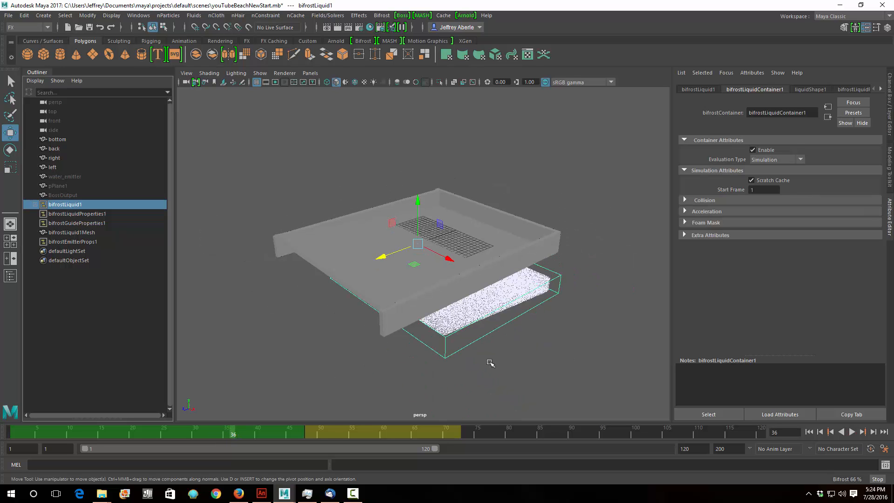
left_click_drag(491, 363, 502, 340, "alt")
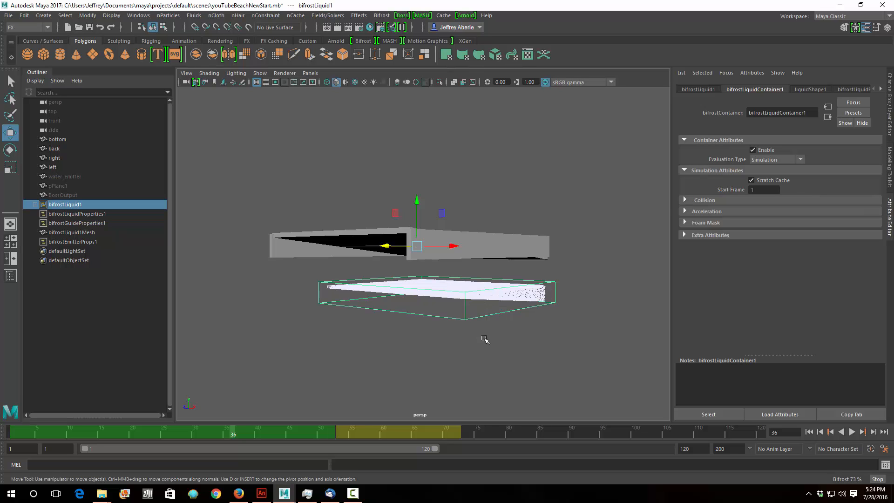
left_click_drag(485, 340, 504, 344, "alt")
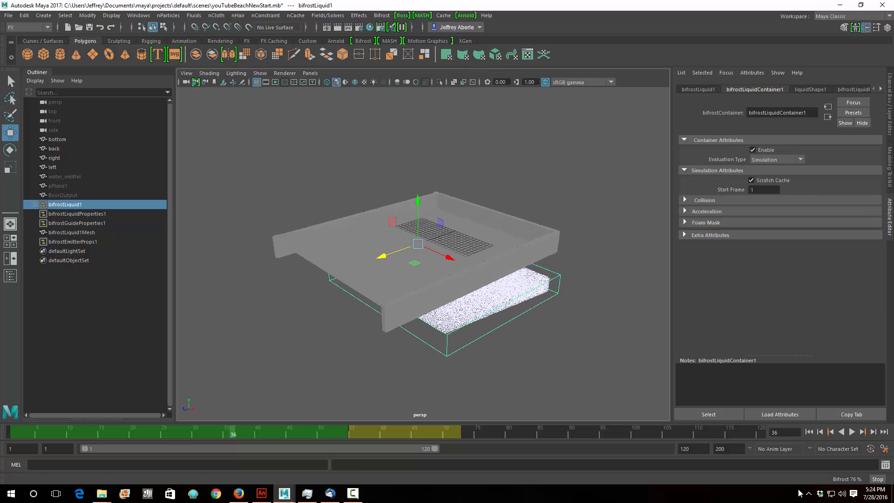
- Stop the background Bifrost processing and flush the liquid's scratch cache at frame 1
left_click(877, 480)
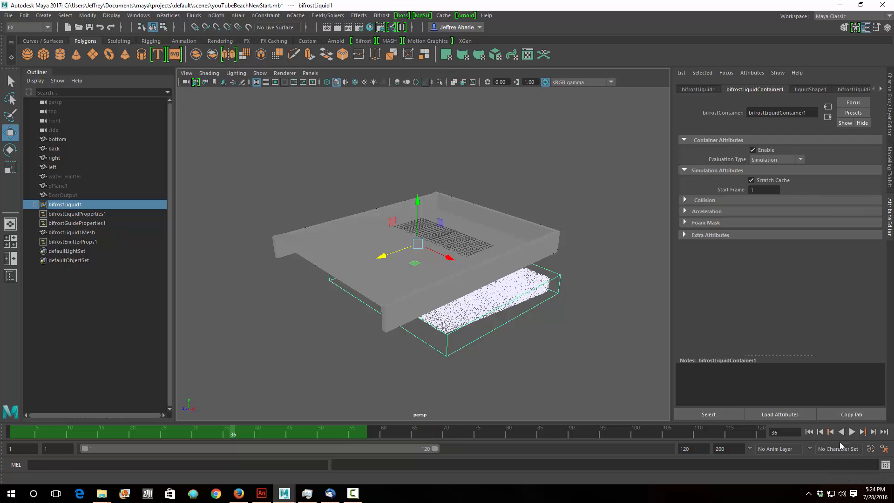
left_click(809, 433)
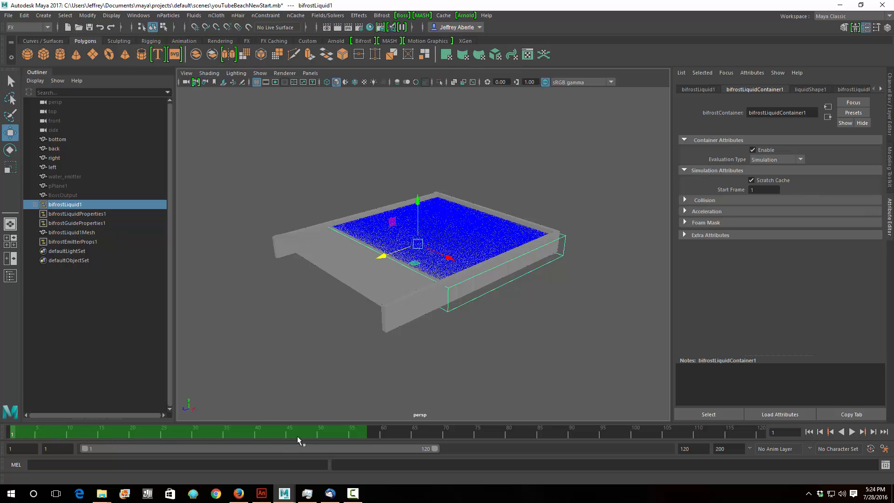
left_click(381, 16)
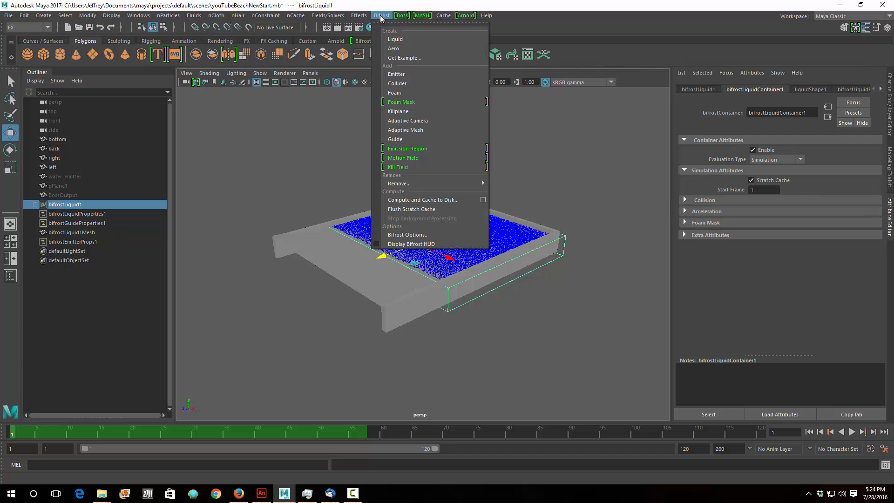
left_click(393, 210)
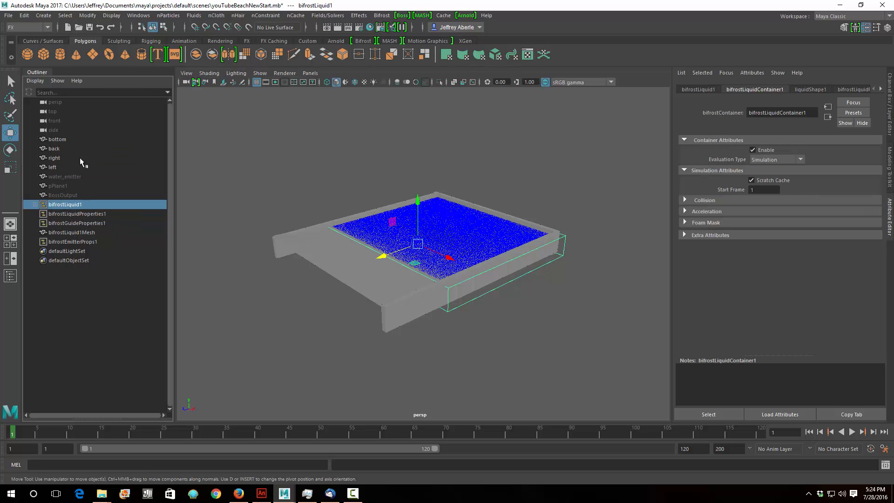
- Add the container's bottom mesh to bifrostLiquid1 as a Bifrost collider
left_click(57, 139, "ctrl")
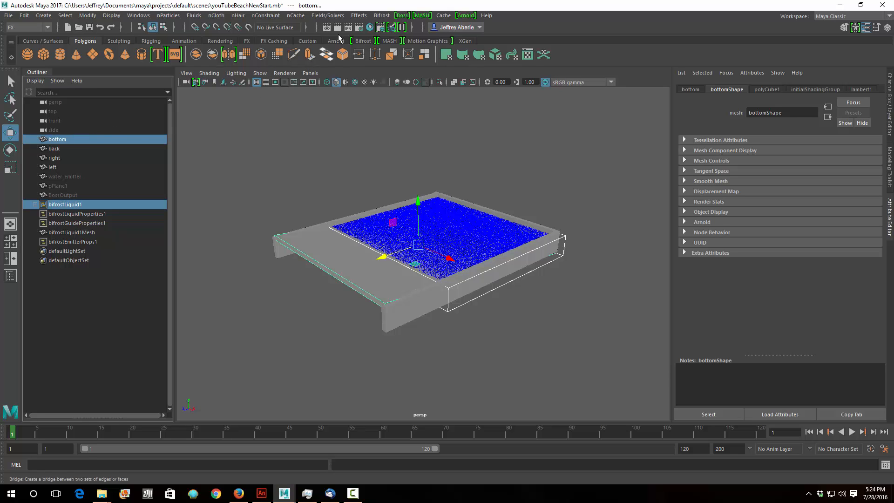
left_click(382, 15)
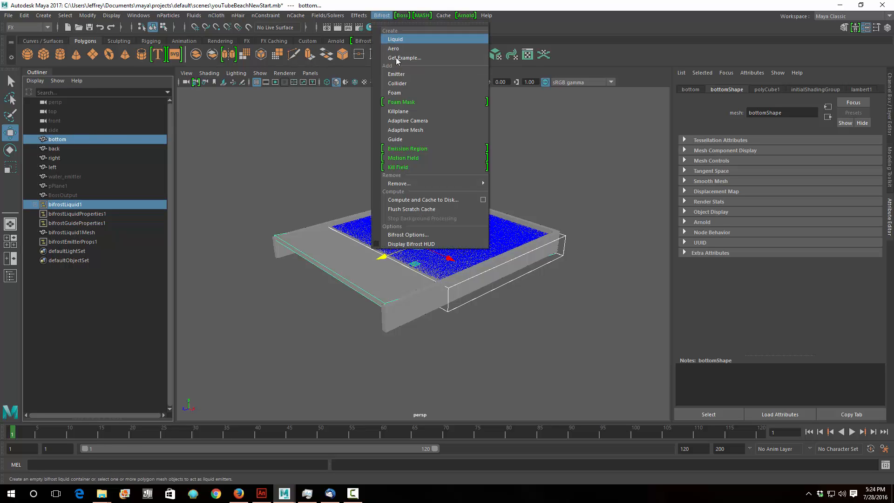
left_click(397, 84)
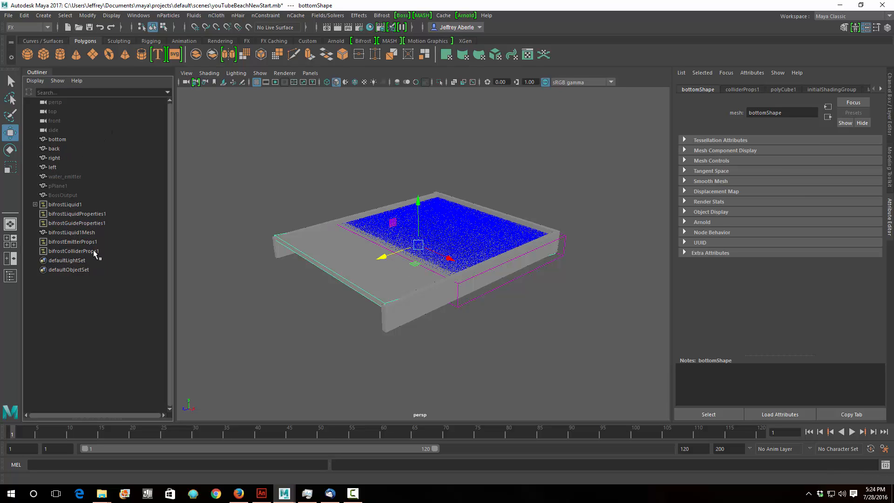
- Add the container's back wall to bifrostLiquid1 as a Bifrost collider
left_click(56, 148)
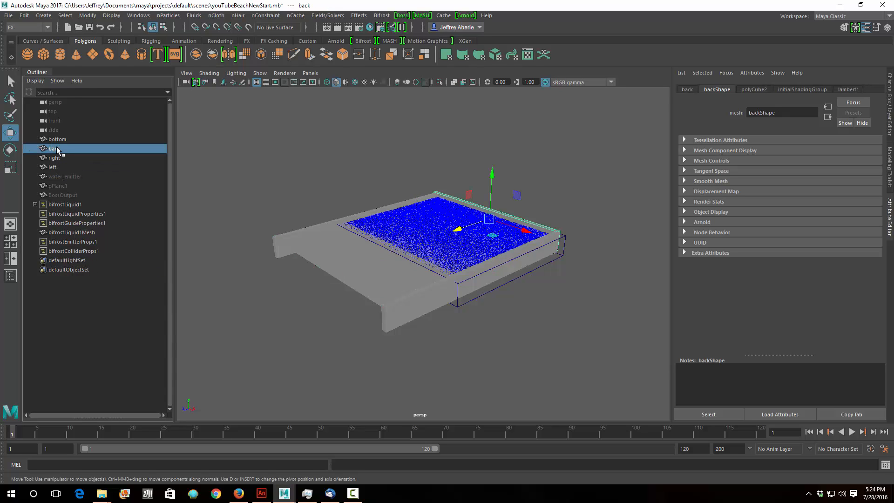
left_click(74, 206, "ctrl")
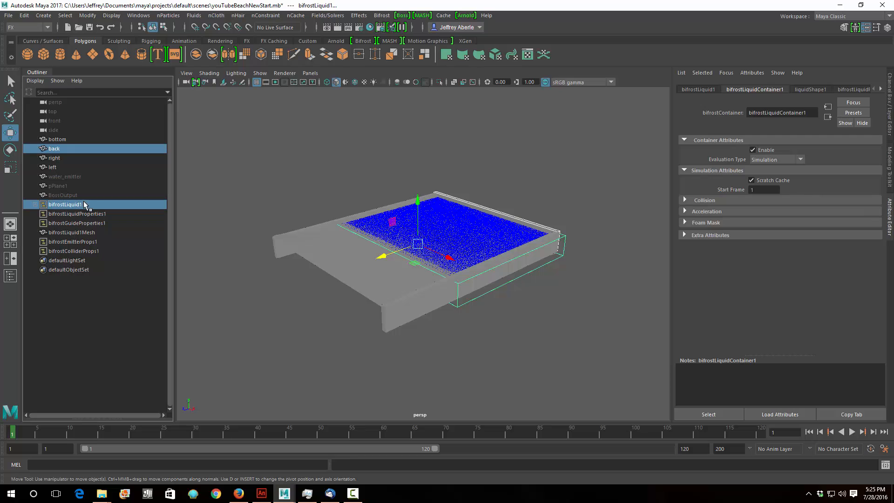
left_click(382, 15)
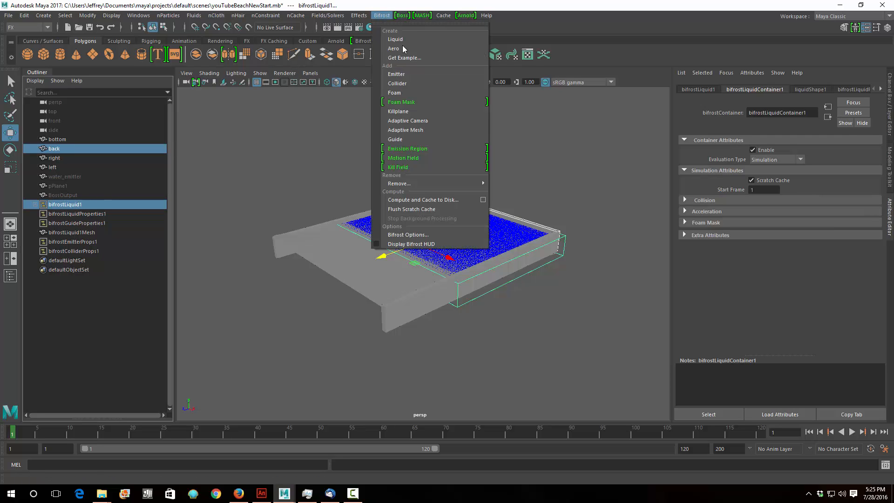
left_click(399, 85)
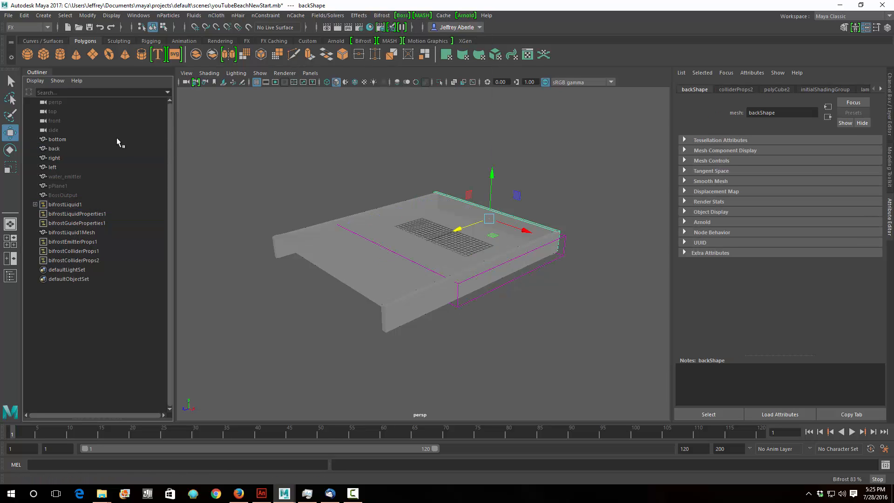
- Add the container's right wall to bifrostLiquid1 as a Bifrost collider
left_click(66, 159)
left_click(69, 204, "ctrl")
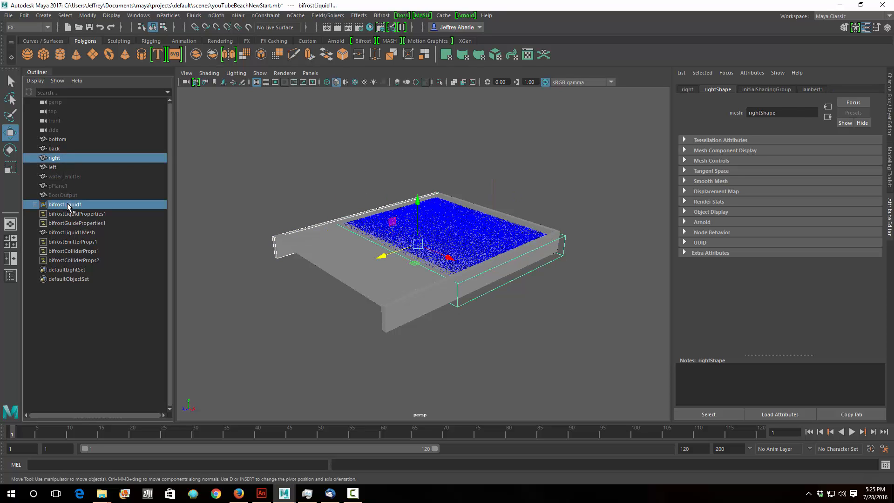
left_click(382, 15)
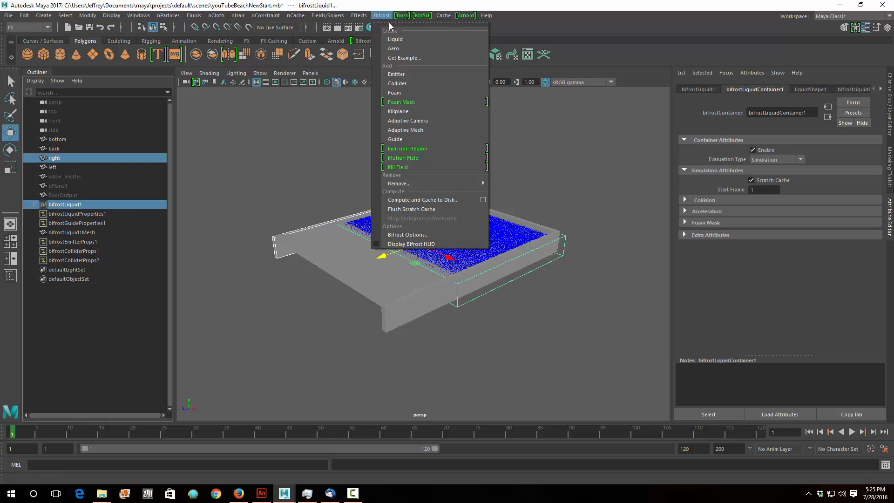
left_click(397, 83)
- Add the container's left wall to bifrostLiquid1 as a Bifrost collider
left_click(54, 168)
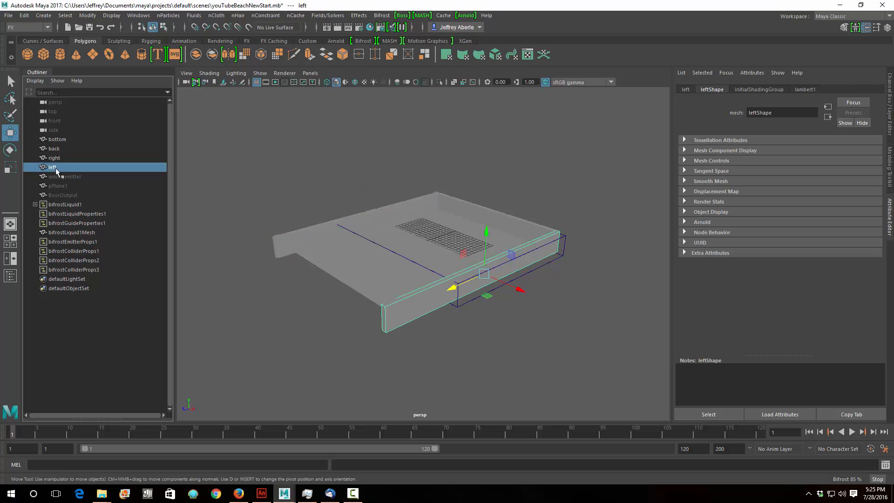
left_click(64, 204, "ctrl")
left_click(382, 15)
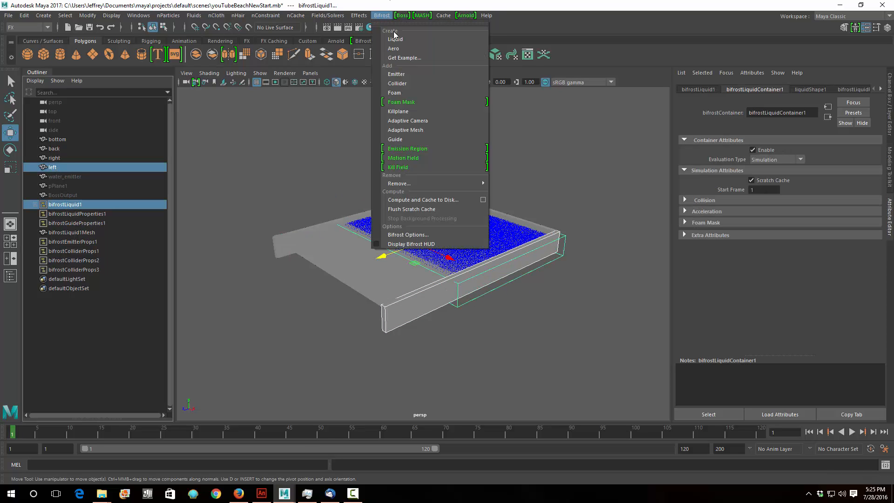
left_click(398, 83)
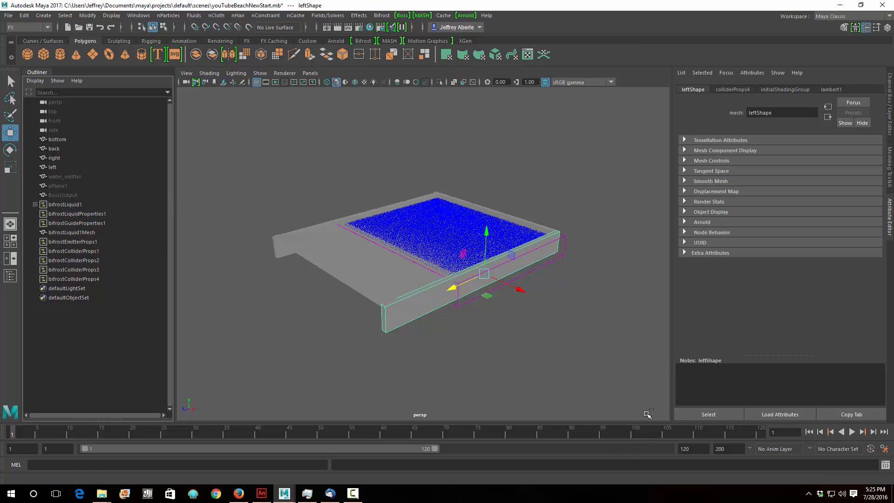
- Play the simulation with the colliders to frame 60 and select bifrostLiquid1 to check its cached frames on the timeline
left_click(852, 432)
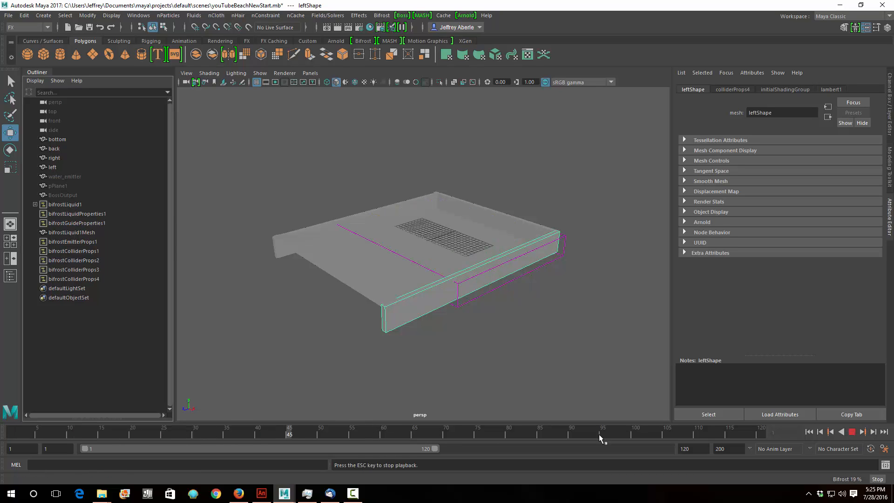
left_click(852, 432)
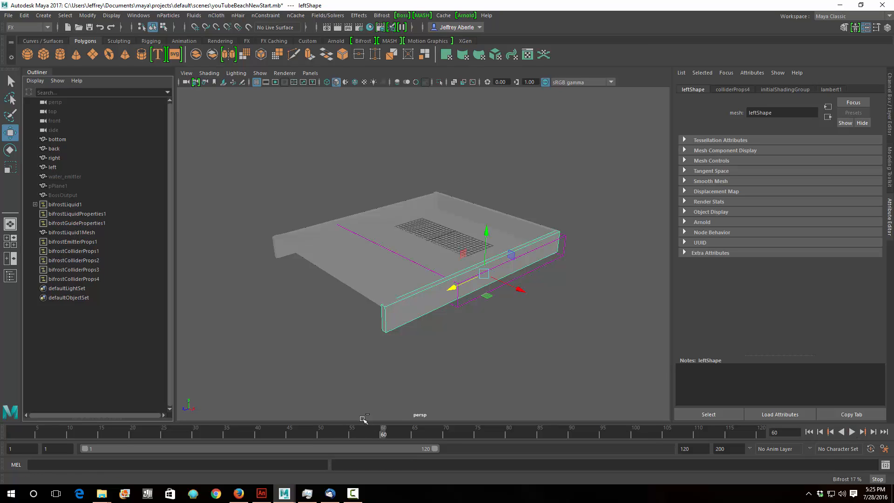
left_click(64, 205)
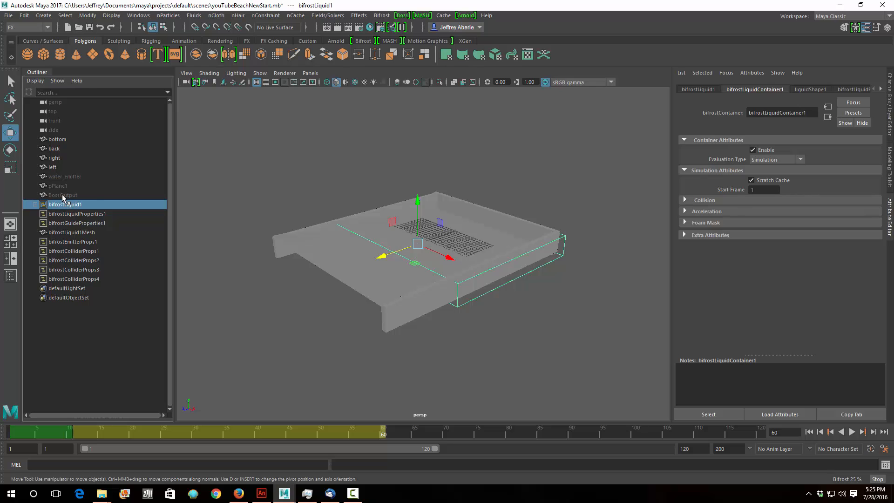
left_click(63, 195)
left_click(65, 176)
left_click(73, 157)
left_click(70, 205)
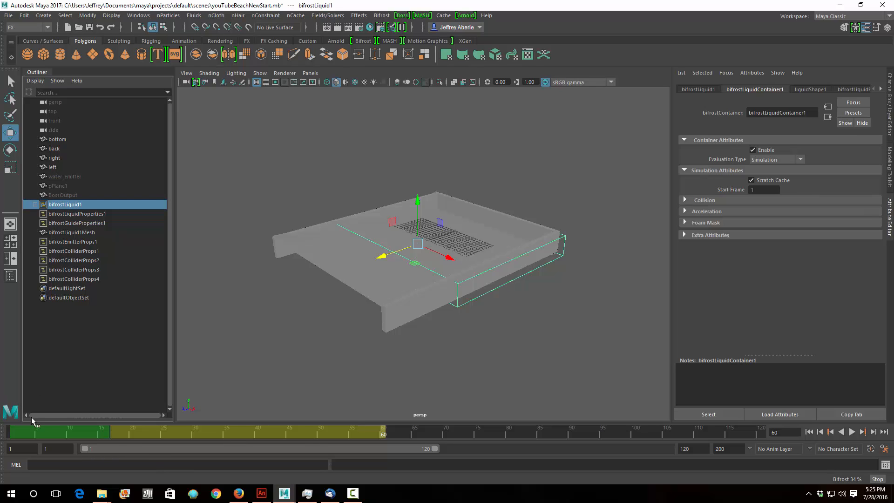
- Review the cached liquid between frames 16 and 41 from a low front angle, and stop the background processing at frame 36
left_click_drag(32, 433, 107, 434)
mouse_move(383, 341)
left_mouse_down("alt")
mouse_move(401, 310)
mouse_move(402, 322)
mouse_move(458, 316)
mouse_move(470, 296)
mouse_move(409, 299)
mouse_move(377, 315)
mouse_move(469, 311)
mouse_move(393, 334)
left_mouse_up("alt")
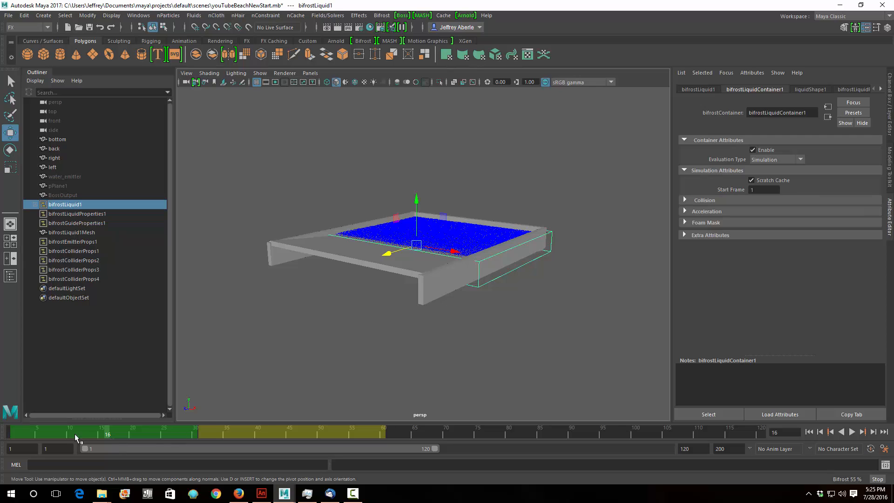
key("alt+v")
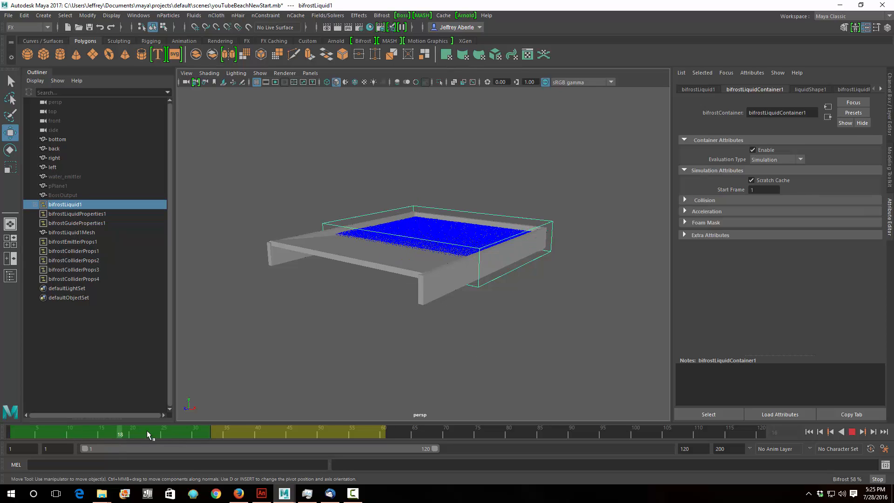
left_click(121, 432)
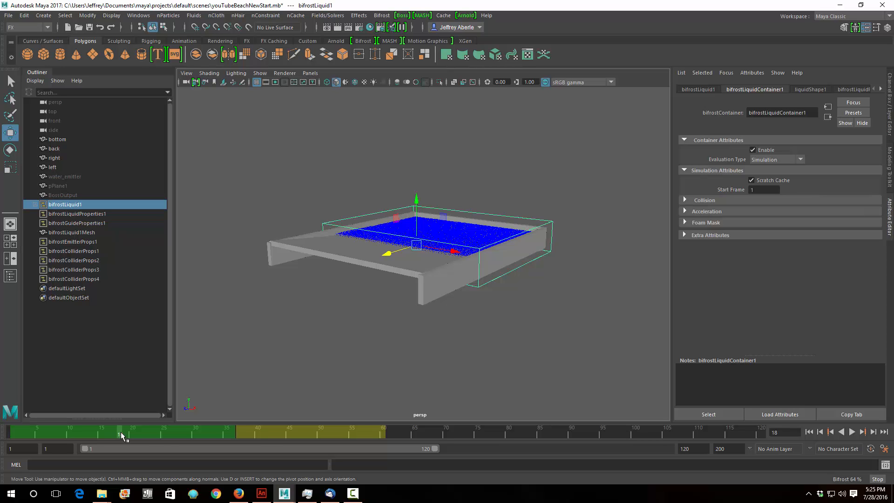
left_click_drag(356, 387, 413, 368, "alt")
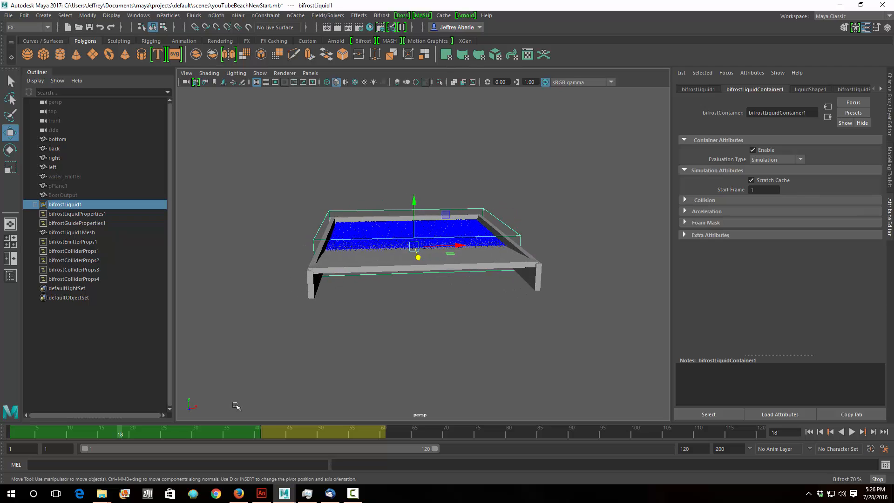
key("alt+v")
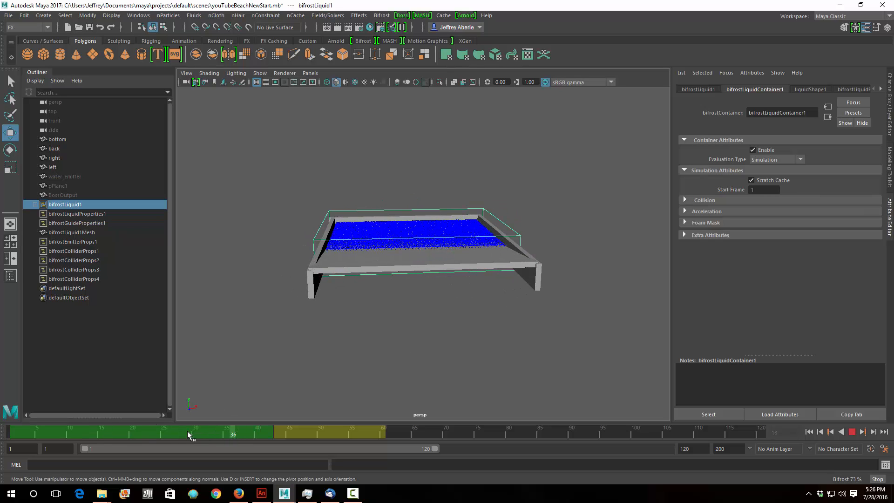
left_click_drag(188, 434, 264, 433)
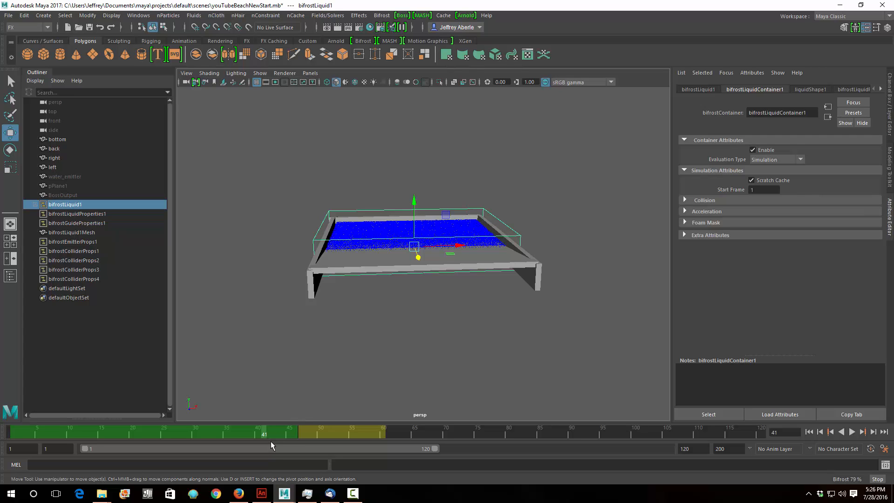
mouse_move(230, 436)
left_mouse_down()
mouse_move(136, 433)
mouse_move(235, 429)
left_mouse_up()
left_click(878, 480)
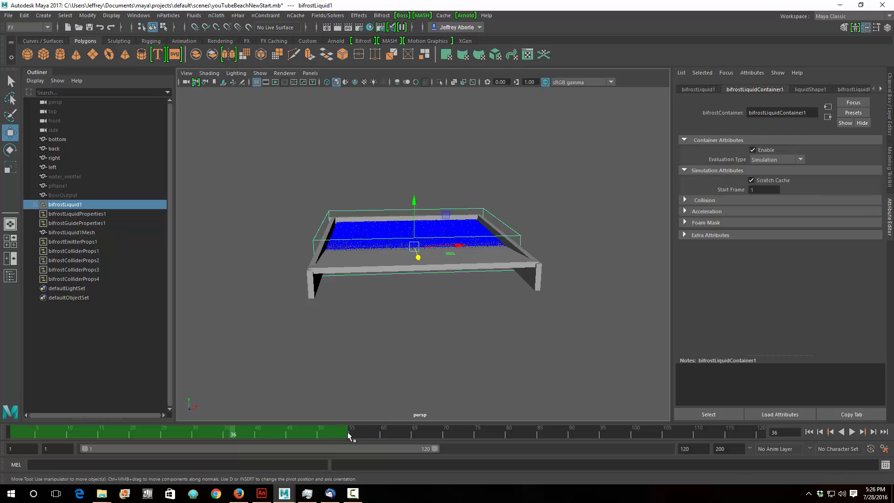
- Return to frame 1 and add a Bifrost killplane to bifrostLiquid1
left_click(12, 436)
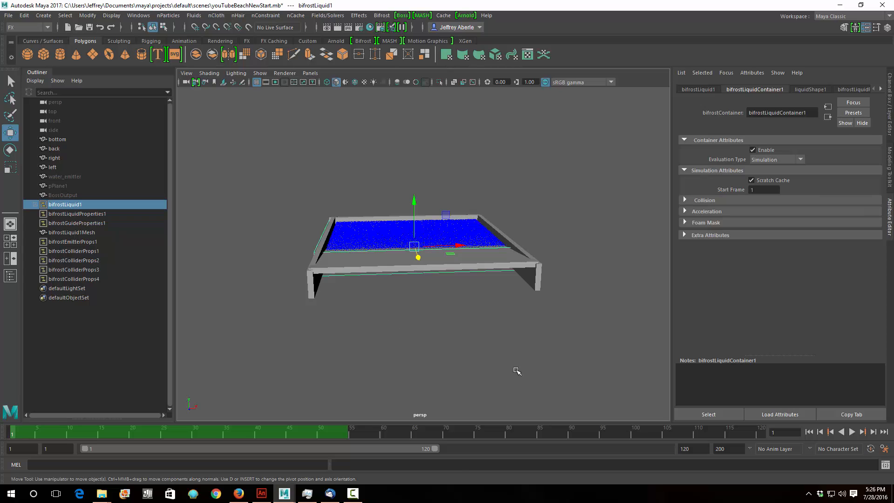
left_click(354, 493)
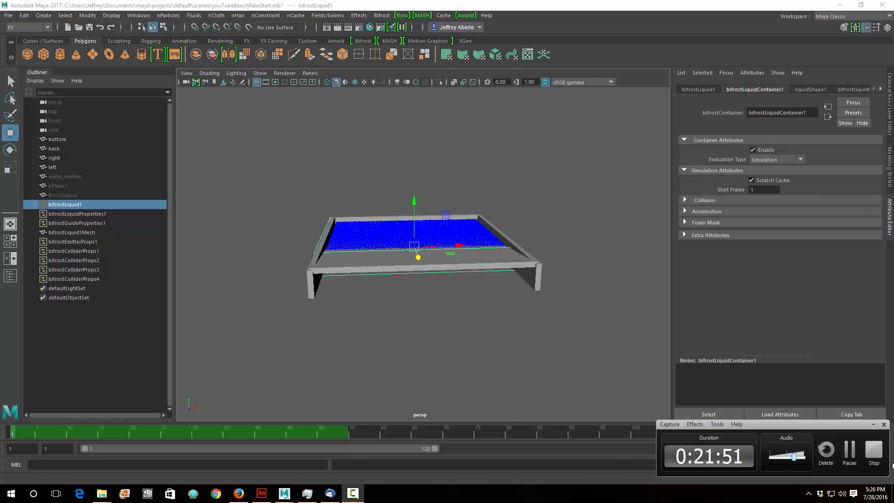
left_click(847, 451)
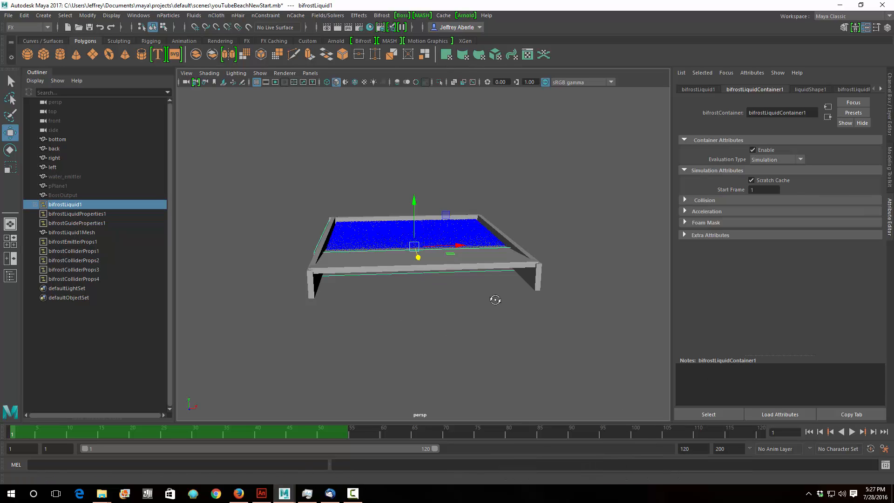
mouse_move(493, 301)
left_mouse_down("alt")
mouse_move(455, 296)
mouse_move(495, 282)
mouse_move(486, 300)
left_mouse_up("alt")
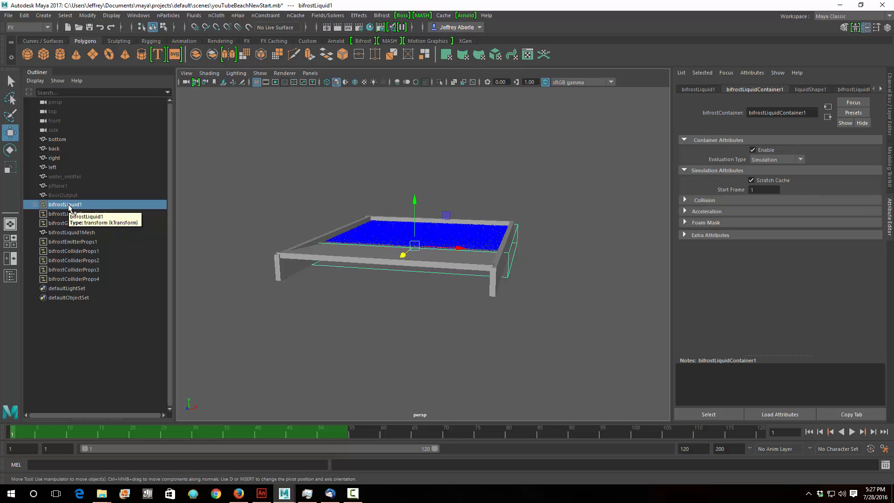
left_click(381, 16)
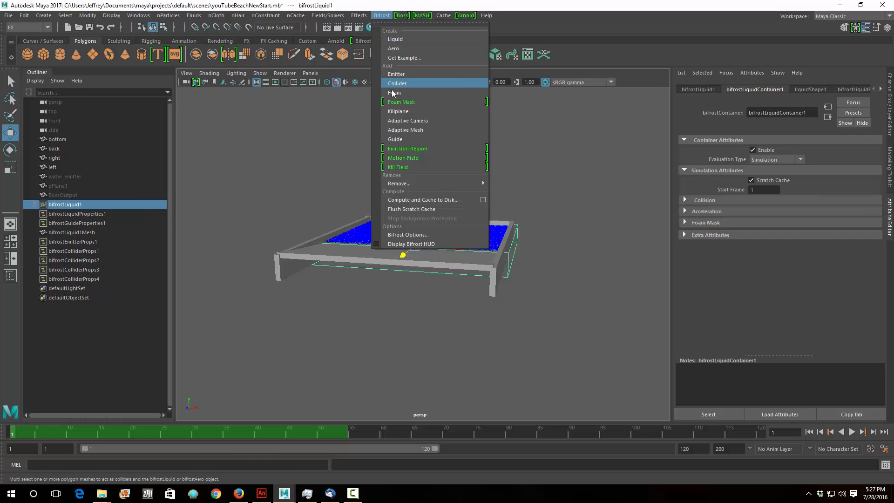
left_click(395, 112)
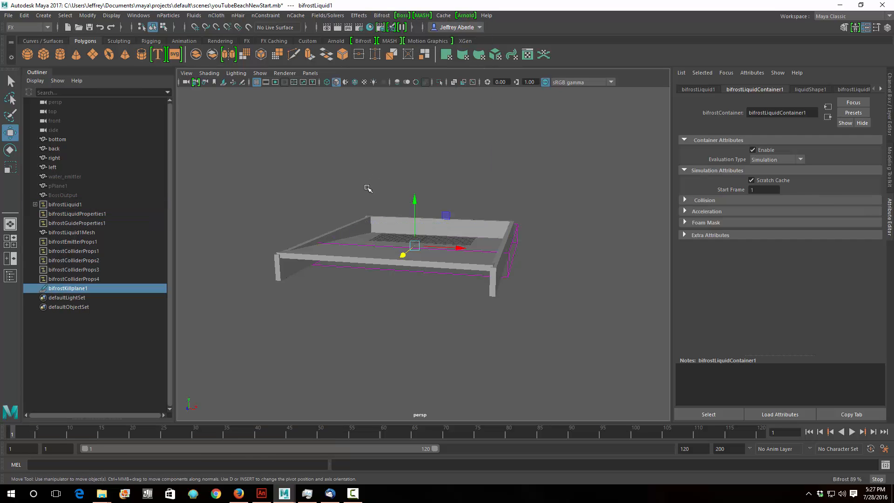
- Lower the killplane vertically to about -3.2 in Y, close to the underside of the container
left_click_drag(459, 303, 479, 286, "alt")
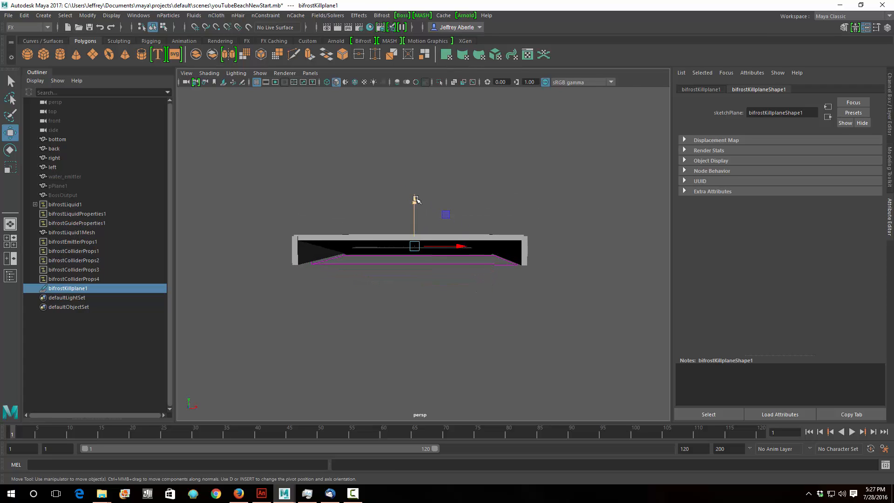
left_click_drag(416, 199, 417, 214)
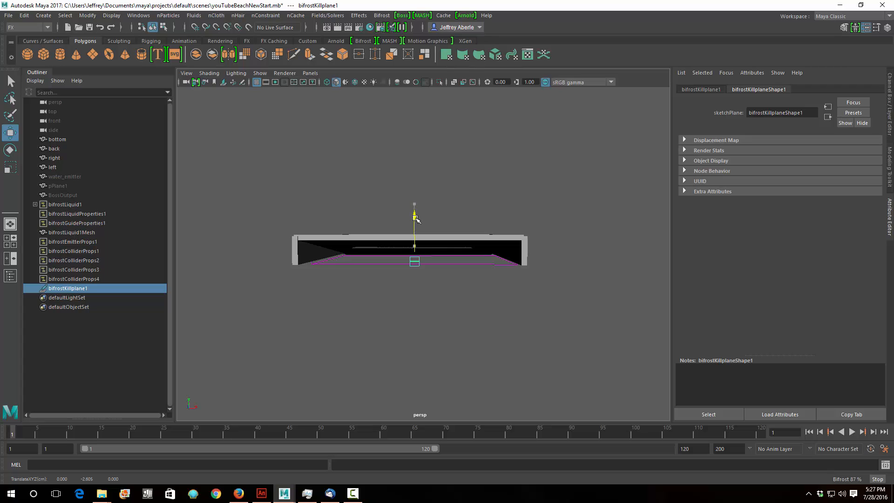
left_click_drag(416, 220, 411, 275)
scroll(422, 298, "up", 3)
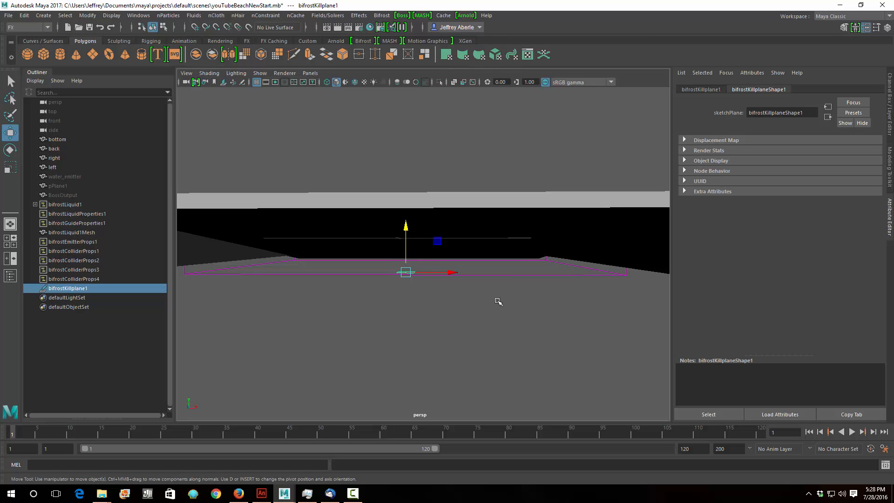
scroll(498, 301, "down", 5)
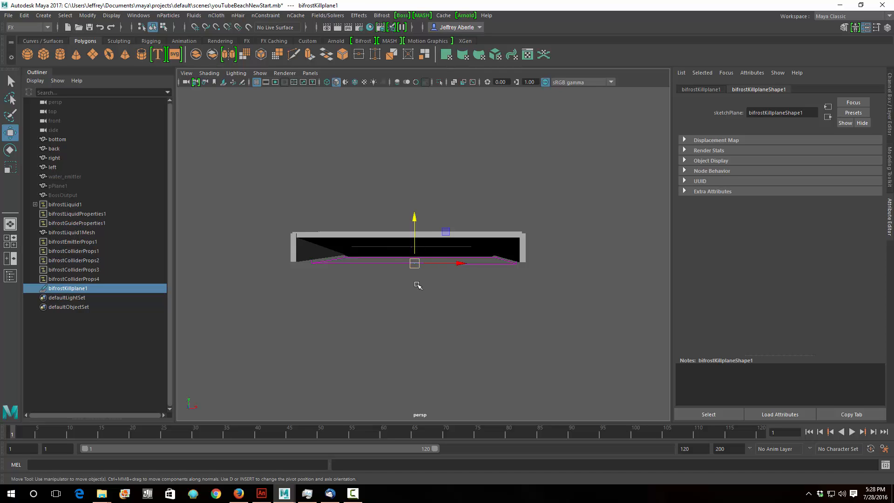
left_click_drag(489, 283, 375, 282, "alt")
left_click_drag(426, 217, 425, 218)
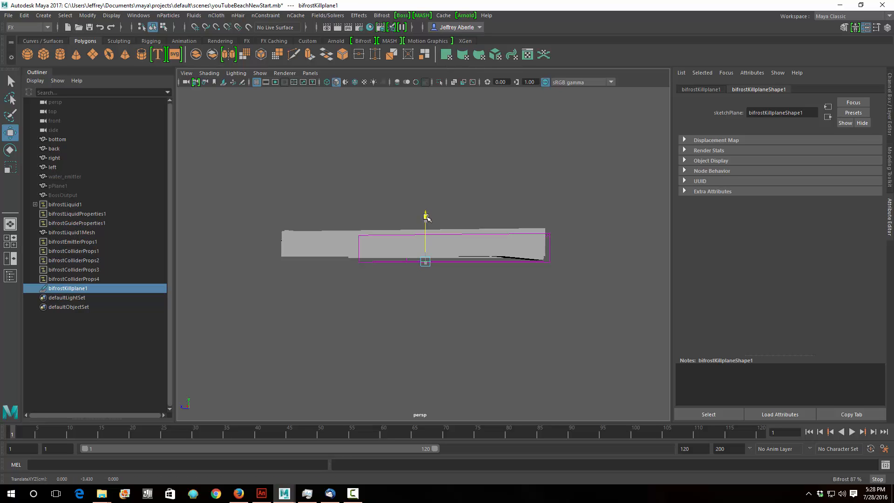
left_click_drag(427, 217, 430, 213)
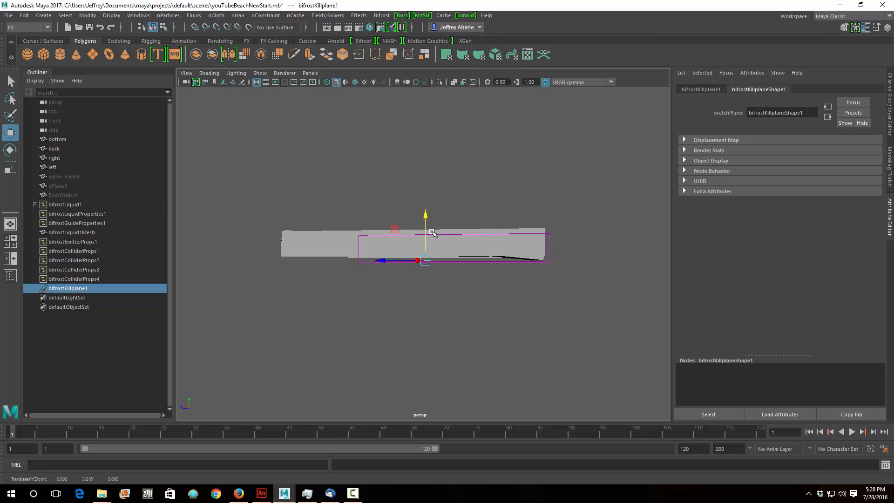
- Disable evaluation of bifrostLiquid1's liquid container
left_click(57, 205)
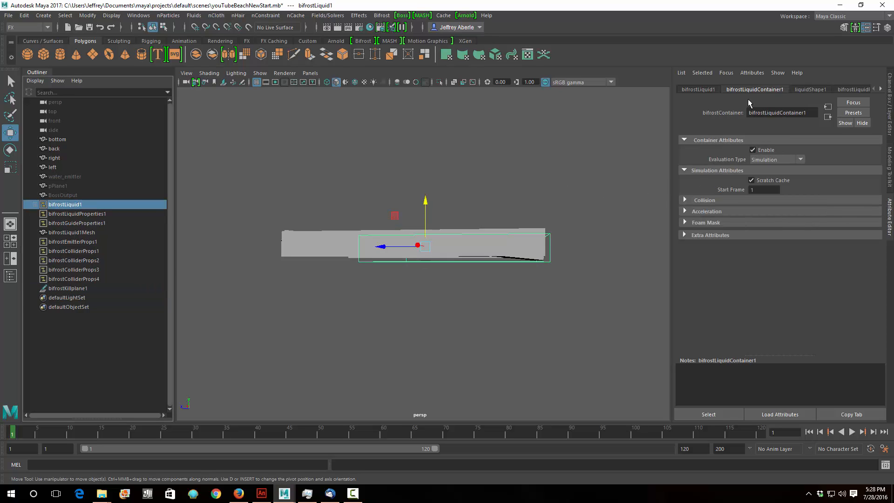
left_click(753, 150)
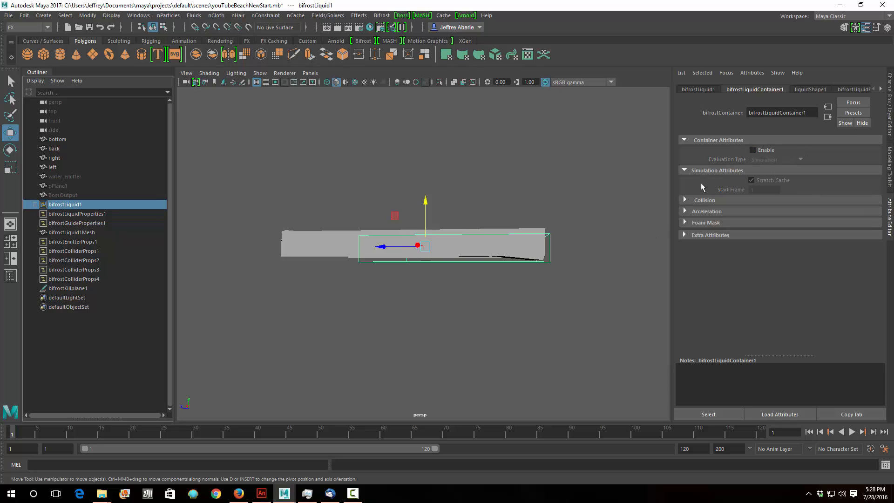
left_click_drag(497, 280, 508, 282, "alt")
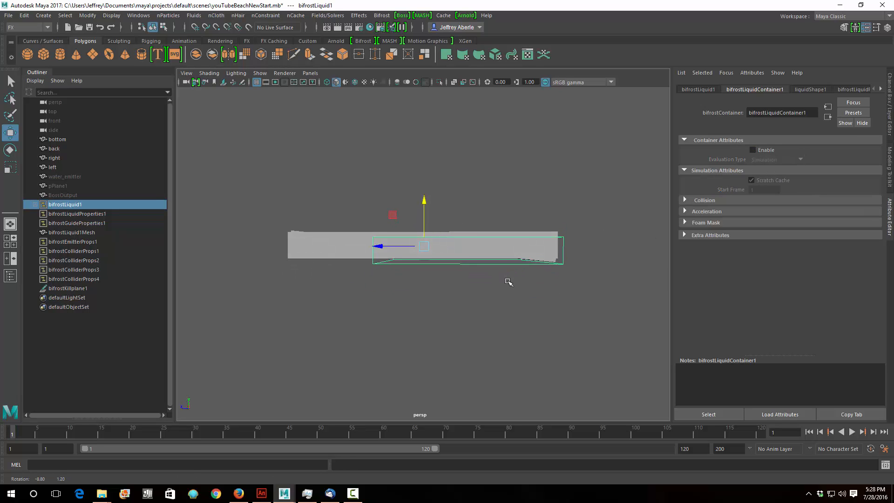
left_click_drag(423, 200, 440, 268)
mouse_move(468, 315)
left_mouse_down("alt")
mouse_move(489, 323)
mouse_move(527, 304)
mouse_move(505, 275)
mouse_move(505, 299)
mouse_move(506, 278)
mouse_move(469, 309)
mouse_move(503, 322)
mouse_move(465, 309)
mouse_move(473, 313)
left_mouse_up("alt")
key("ctrl+z")
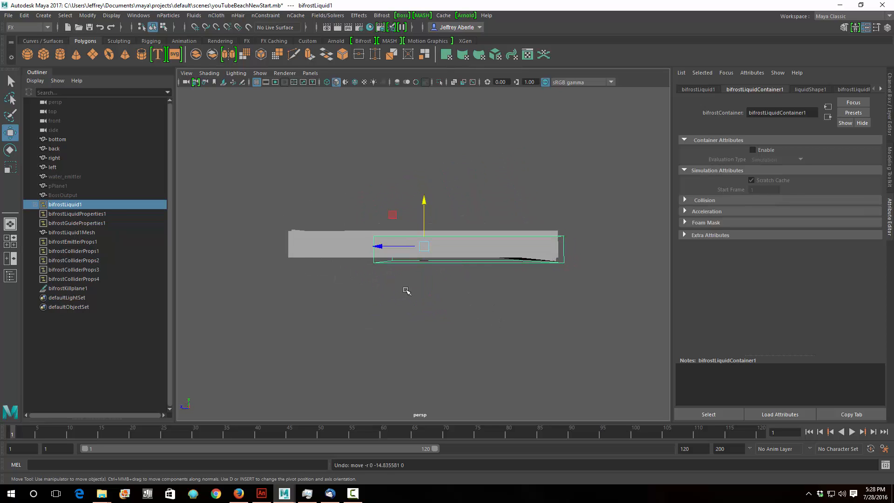
- Move bifrostKillplane1 well below the container floor and scale it up uniformly
left_click(86, 290)
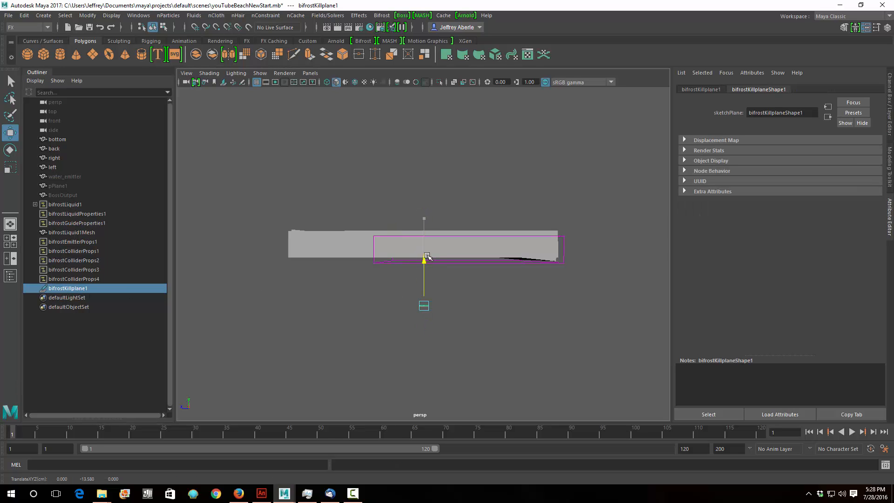
mouse_move(443, 309)
left_mouse_down("alt")
mouse_move(459, 326)
mouse_move(495, 309)
mouse_move(540, 315)
mouse_move(443, 317)
mouse_move(453, 323)
left_mouse_up("alt")
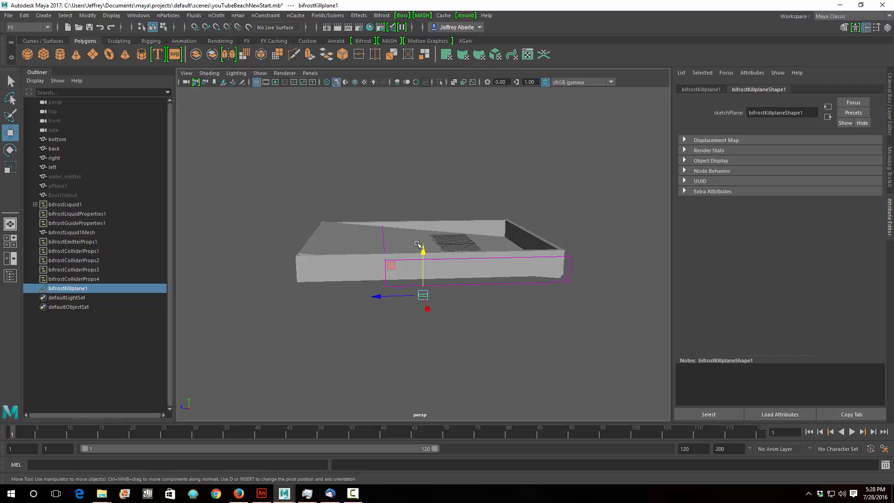
key("r")
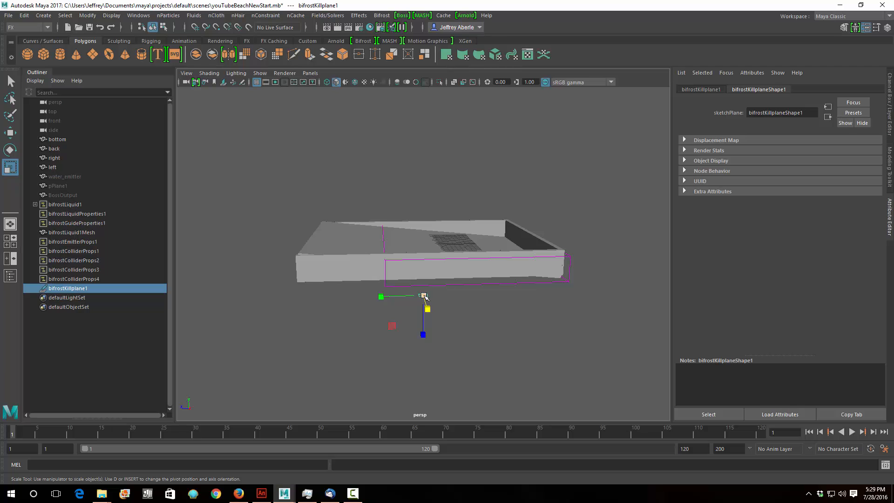
left_click_drag(424, 296, 628, 299)
mouse_move(511, 335)
left_mouse_down("alt")
mouse_move(540, 319)
mouse_move(510, 334)
left_mouse_up("alt")
left_click_drag(425, 297, 240, 348)
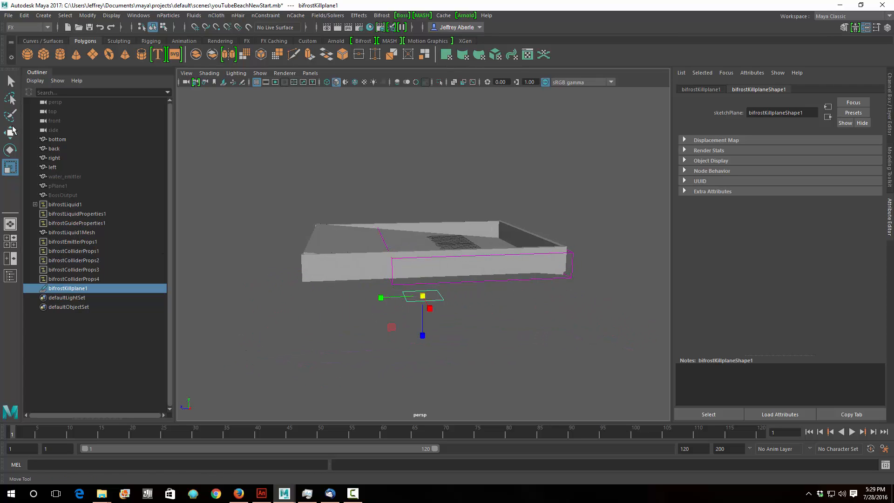
- Adjust the killplane's height beneath the container from a side view
key("w")
mouse_move(445, 284)
left_mouse_down("alt")
mouse_move(465, 300)
mouse_move(453, 295)
left_mouse_up("alt")
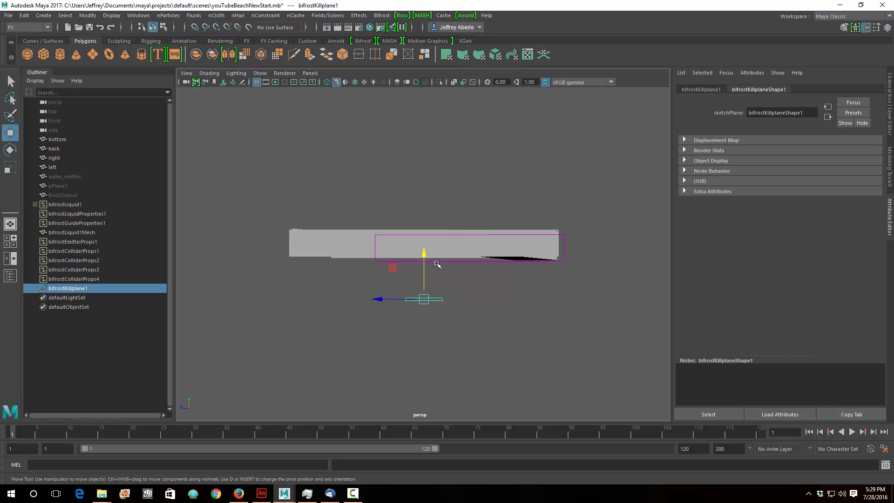
- Raise the killplane to the level of the tank's underside and enable the bifrostLiquid1 container
left_click_drag(432, 254, 436, 216)
left_click_drag(531, 296, 515, 295, "alt")
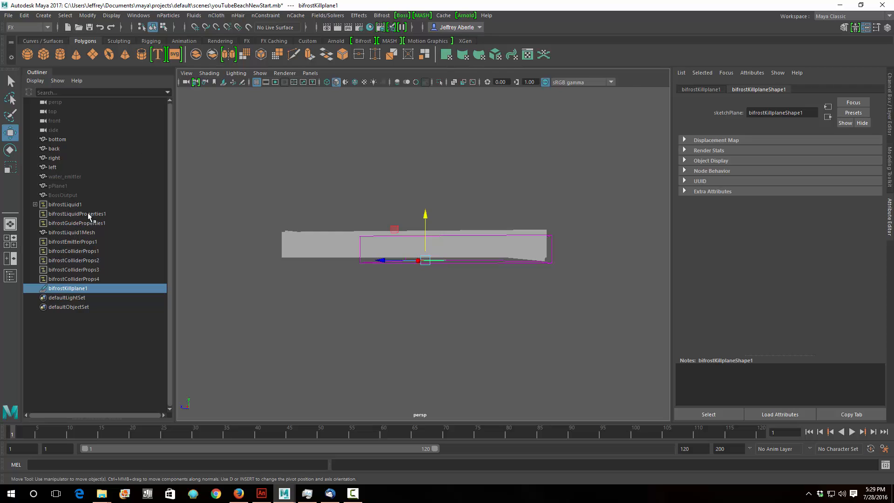
left_click(74, 206)
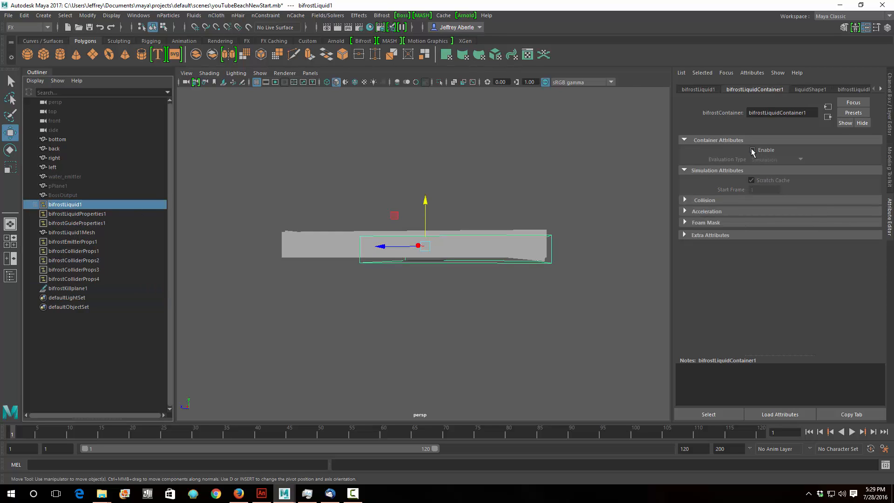
left_click_drag(441, 291, 530, 312, "alt")
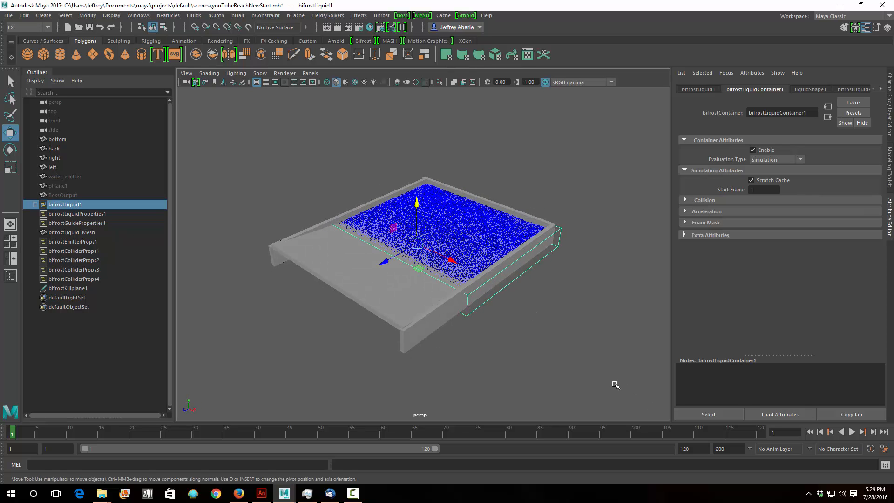
- Unhide the BossOutput wave mesh and preview its animation, ending back at frame 1
left_click(70, 195)
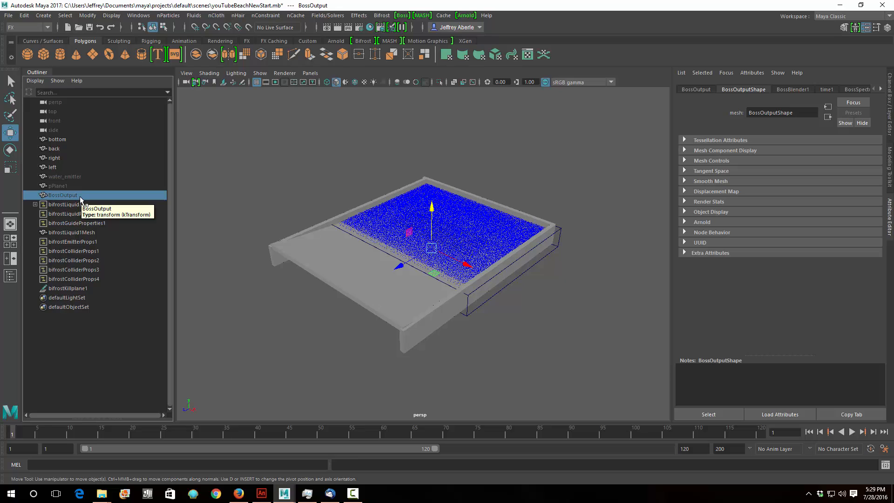
key("h")
key("alt+v")
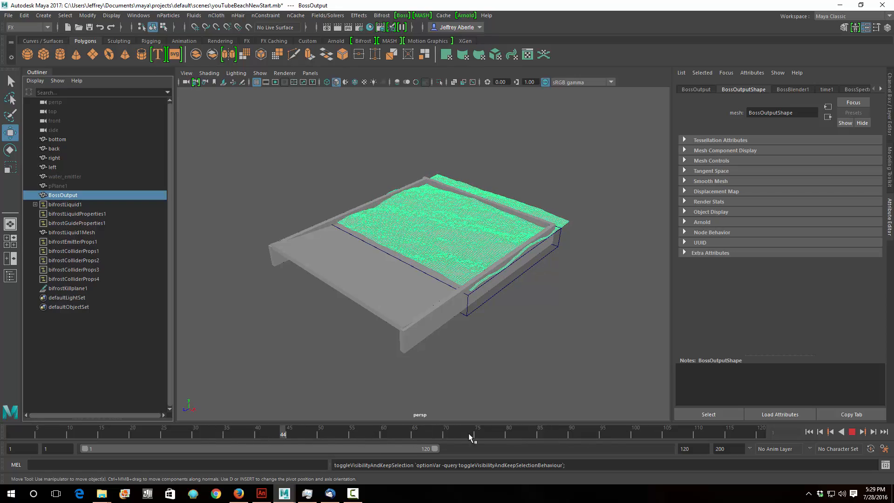
left_click(365, 434)
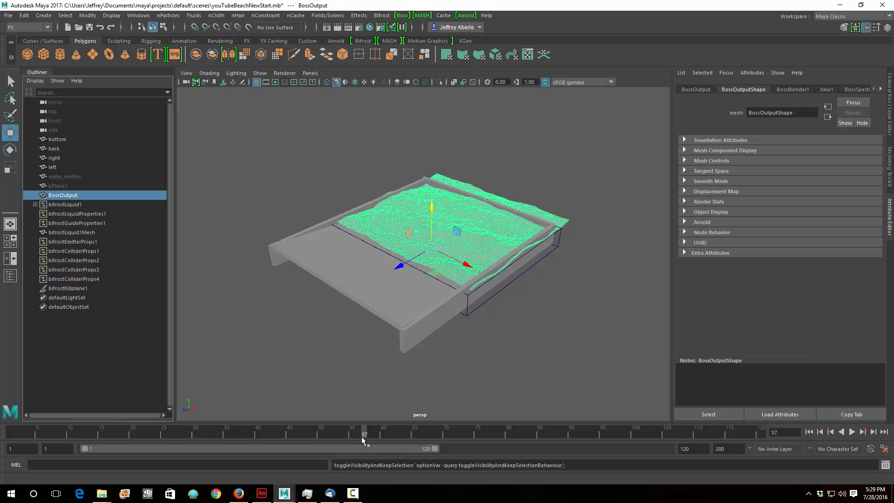
left_click_drag(363, 438, 19, 436)
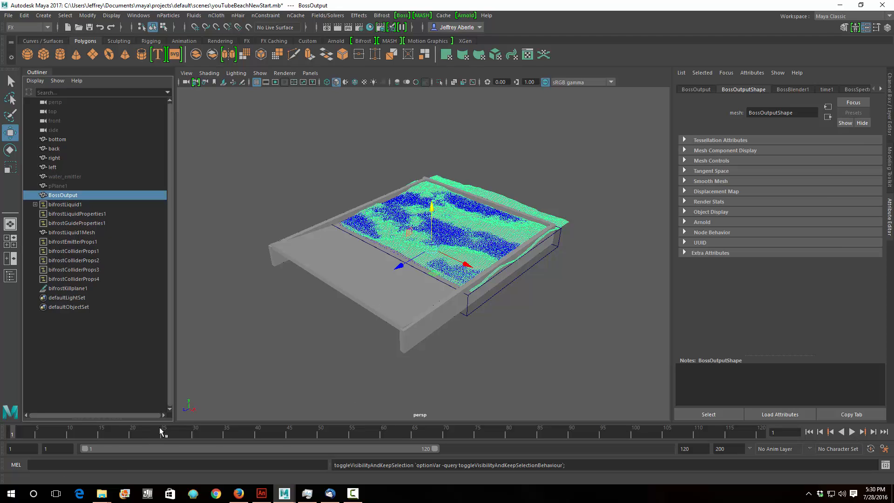
key("alt+v")
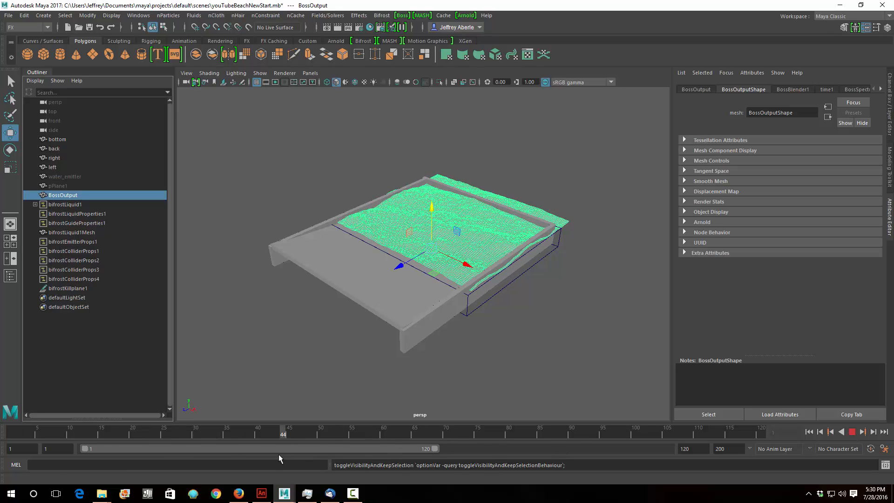
left_click_drag(482, 344, 463, 339, "alt")
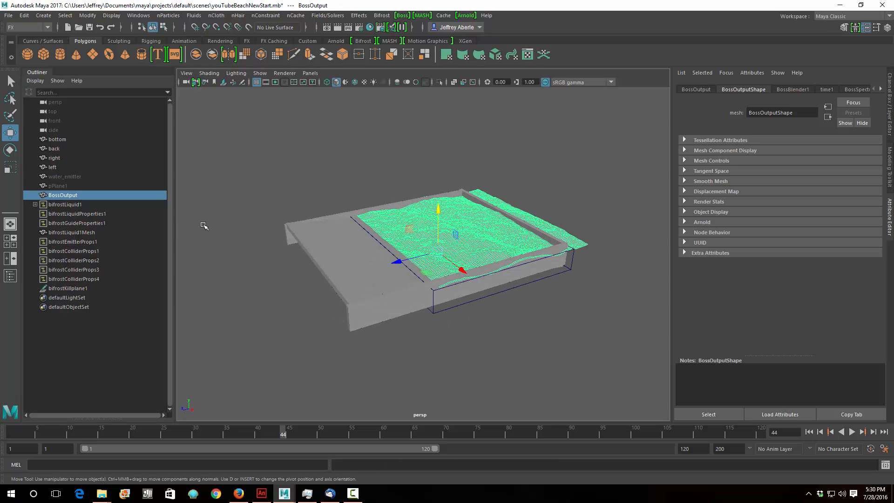
left_click(12, 433)
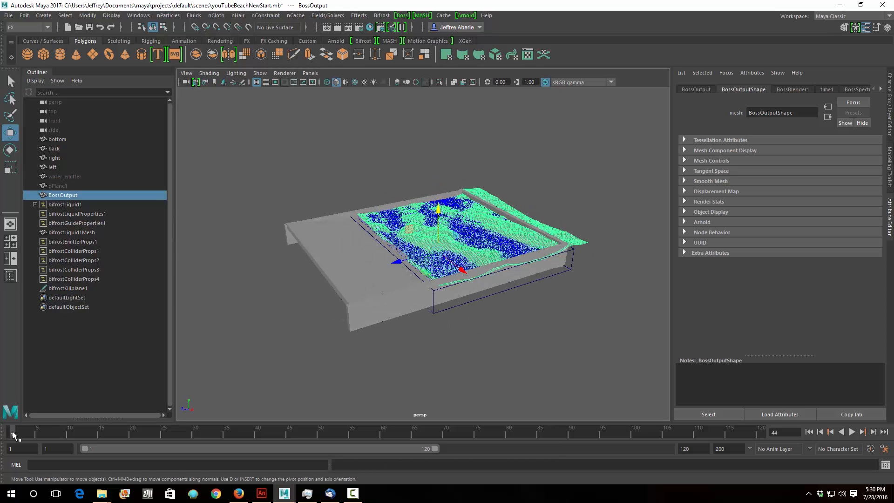
mouse_move(487, 306)
left_mouse_down("alt")
mouse_move(493, 296)
mouse_move(512, 312)
mouse_move(573, 326)
mouse_move(473, 298)
mouse_move(487, 312)
mouse_move(487, 293)
left_mouse_up("alt")
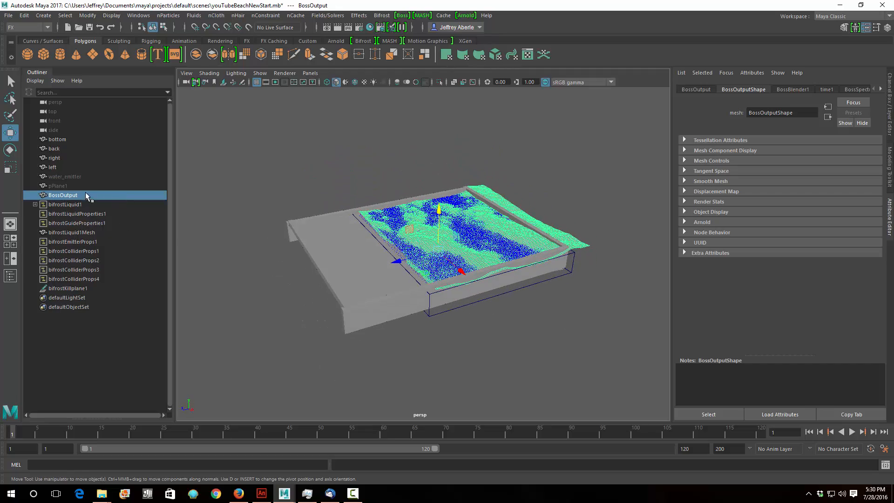
- Add a Bifrost Motion Field using BossOutput together with bifrostLiquid1
left_click(71, 204, "ctrl")
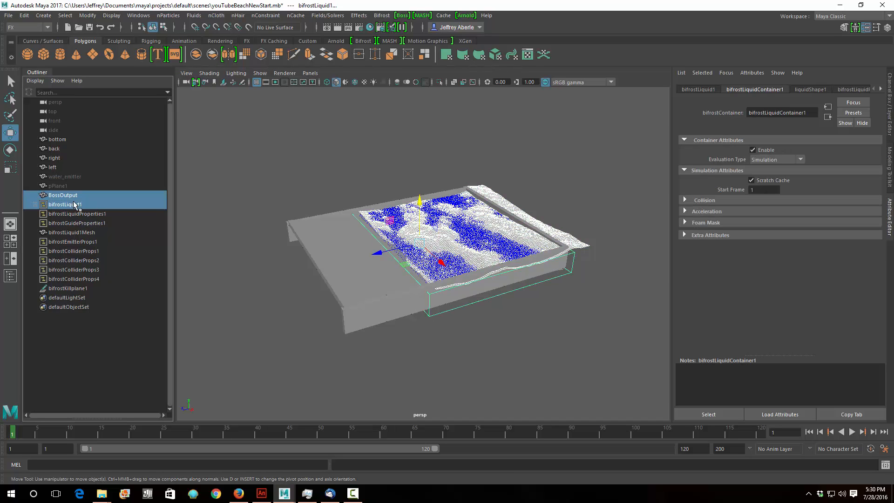
left_click(382, 15)
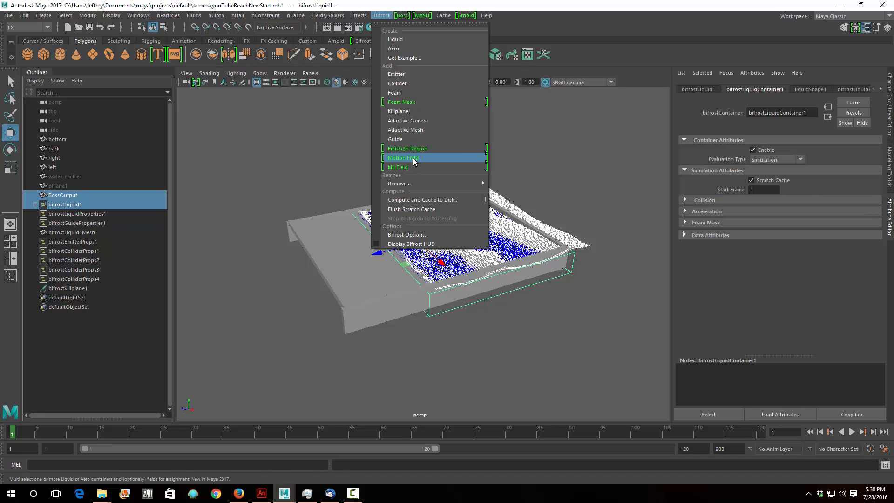
left_click(413, 158)
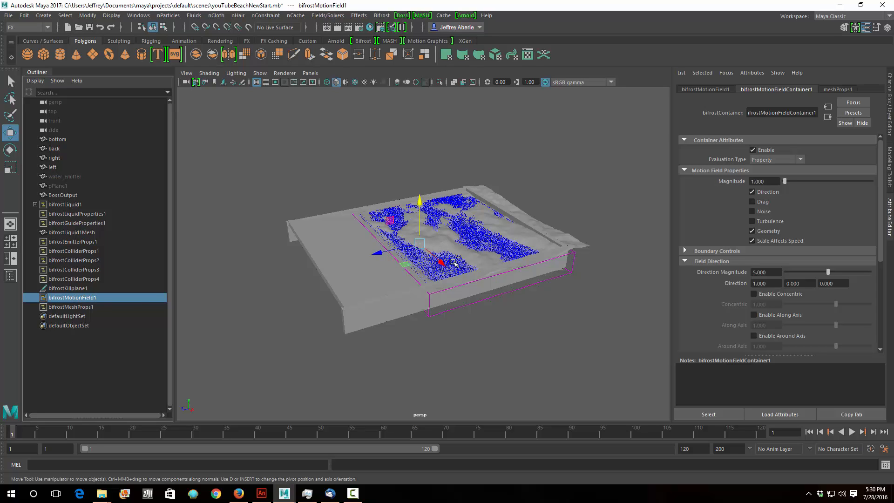
- Set the motion field's Direction Magnitude to 0
left_click_drag(425, 218, 472, 264, "alt")
scroll(543, 315, "up", 3)
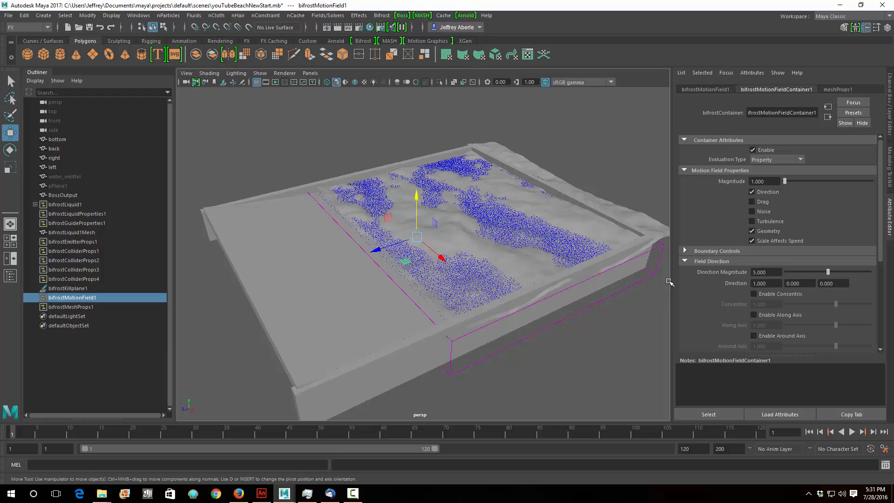
left_click_drag(828, 273, 793, 273)
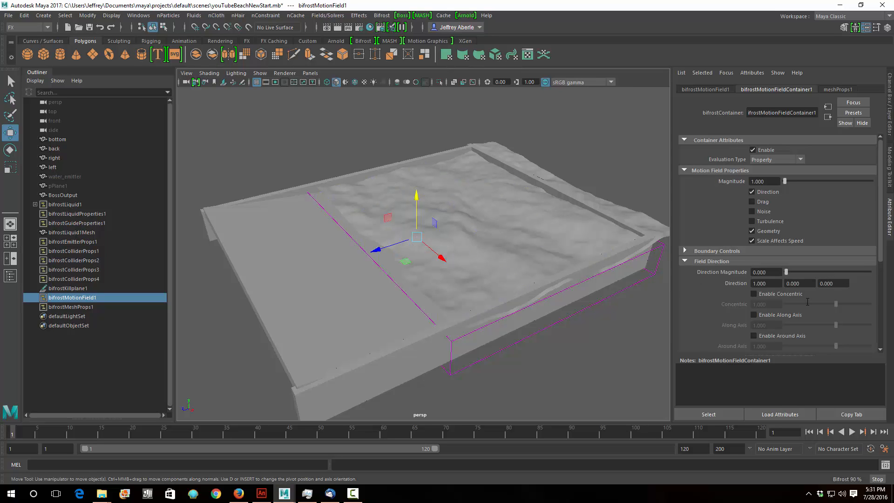
- Set Inherit Velocity to 3 in the motion field's Geometry attributes
scroll(859, 296, "down", 3)
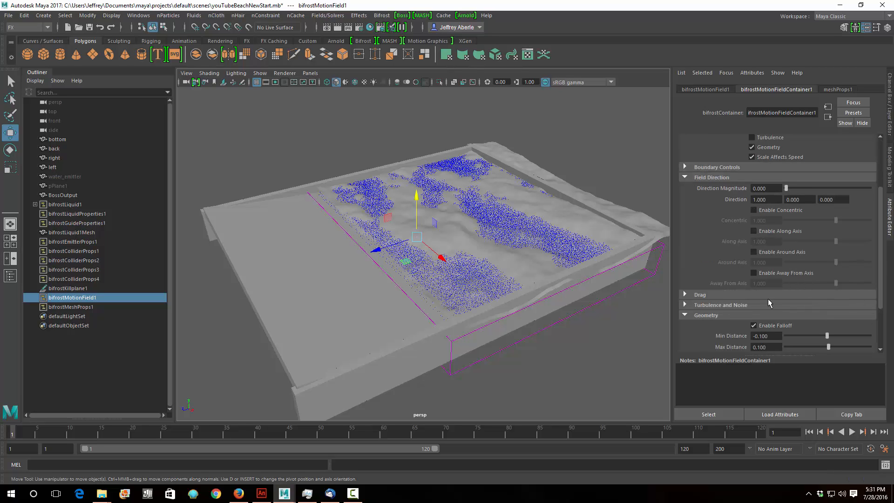
scroll(769, 302, "up", 3)
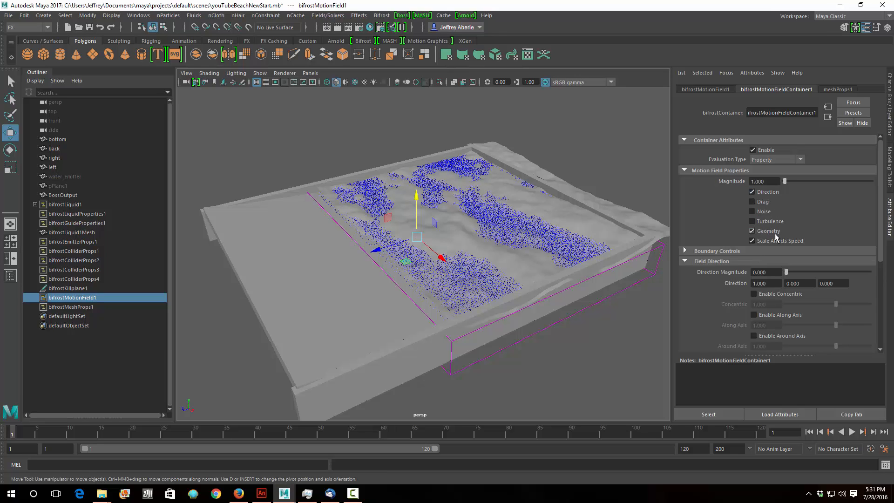
left_click(810, 250)
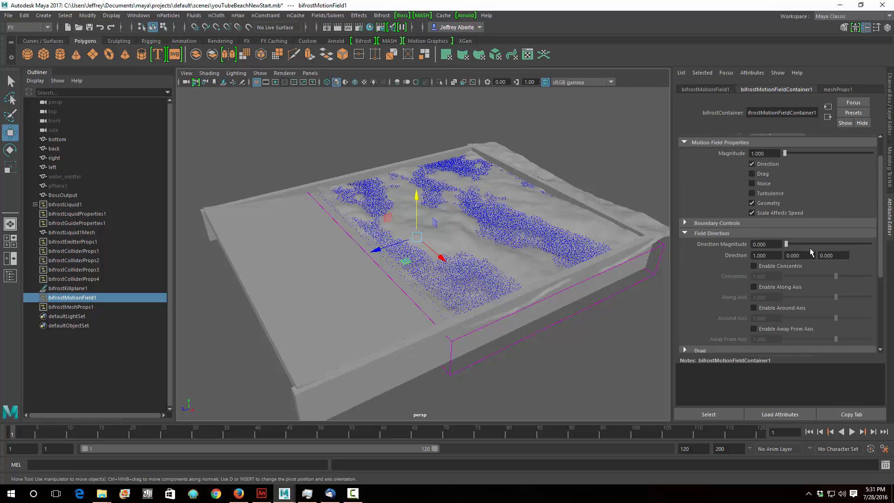
scroll(810, 248, "down", 2)
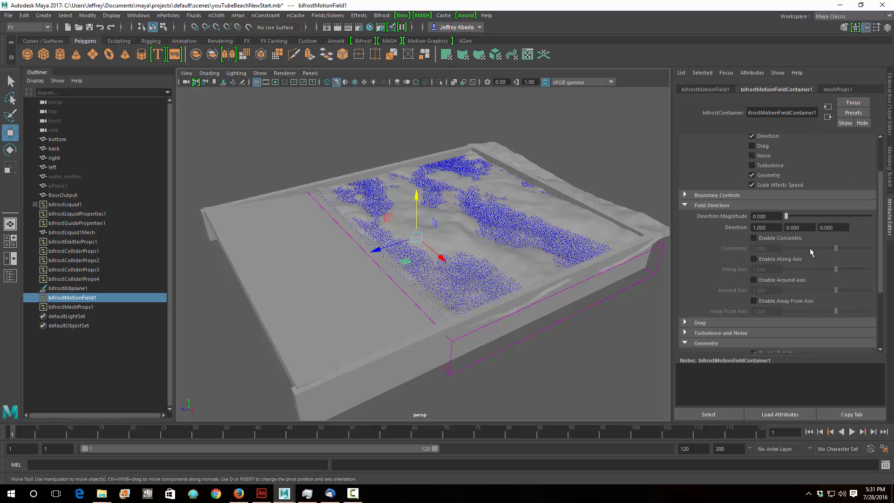
left_click(742, 195)
scroll(744, 228, "down", 2)
left_click(745, 258)
scroll(745, 258, "down", 1)
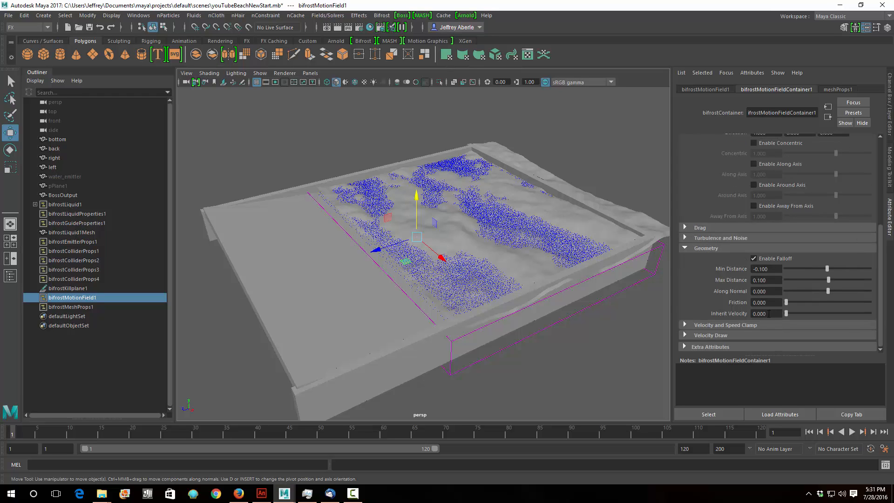
left_click_drag(772, 314, 733, 311)
type("3")
- Select bifrostLiquid1, run the simulation with the motion field, and review its first cached frames
left_click(76, 205)
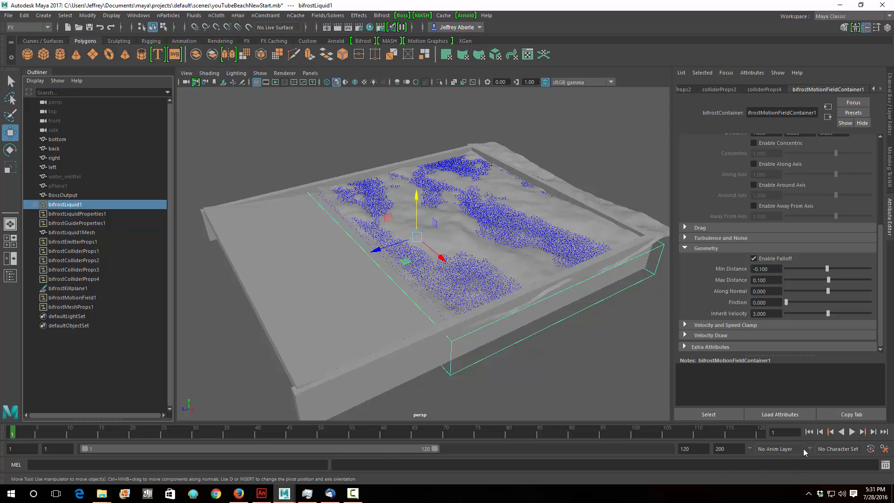
left_click(852, 432)
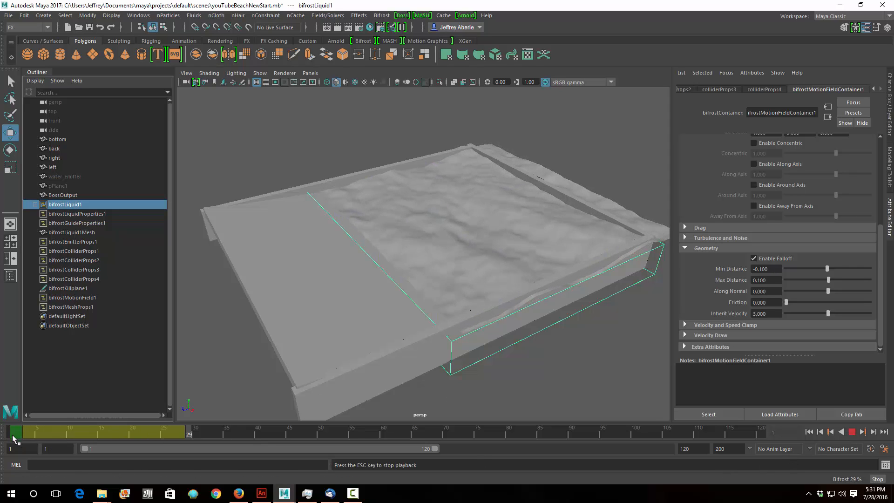
left_click(853, 432)
left_click(33, 433)
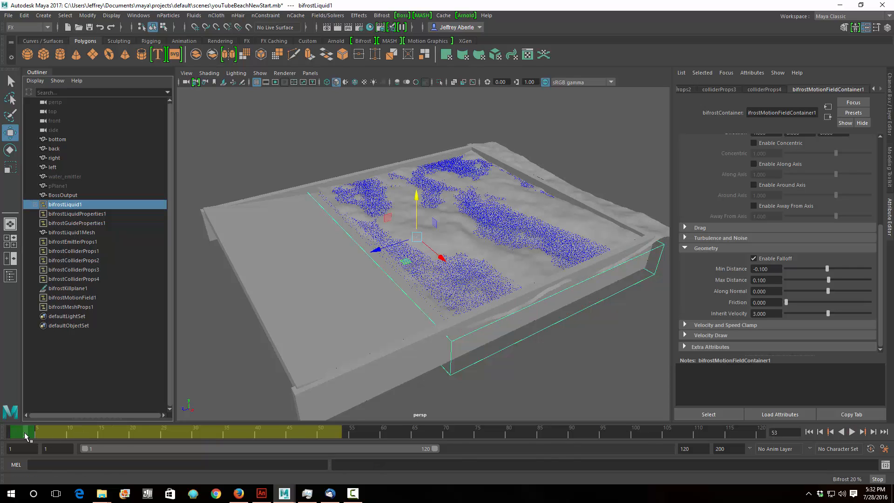
key("alt+v")
mouse_move(31, 432)
left_mouse_down()
mouse_move(22, 431)
mouse_move(46, 430)
left_mouse_up()
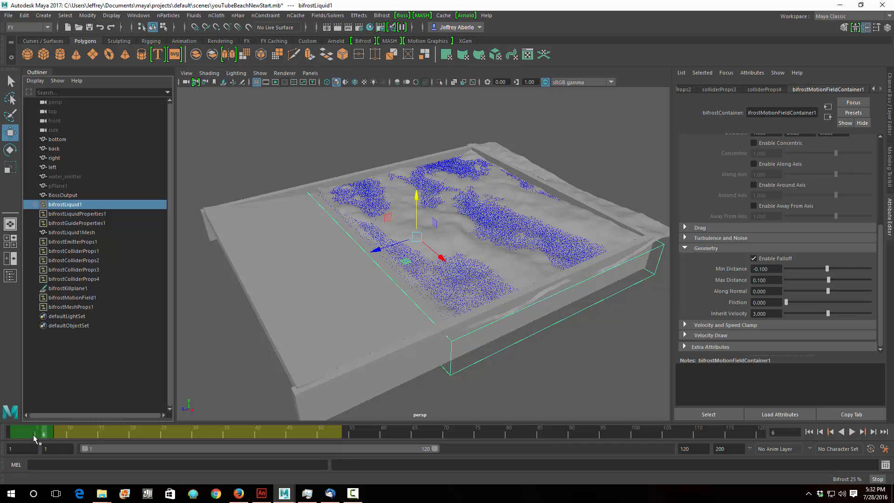
key("alt+v")
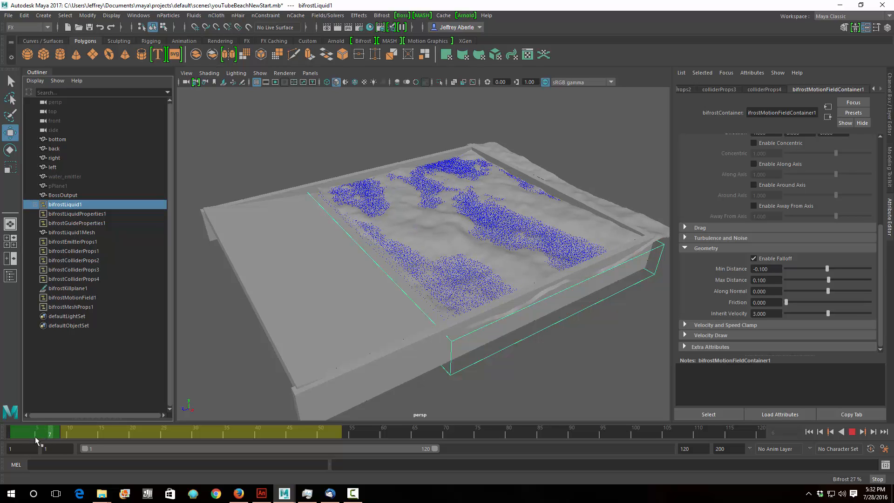
left_click_drag(35, 437, 43, 433)
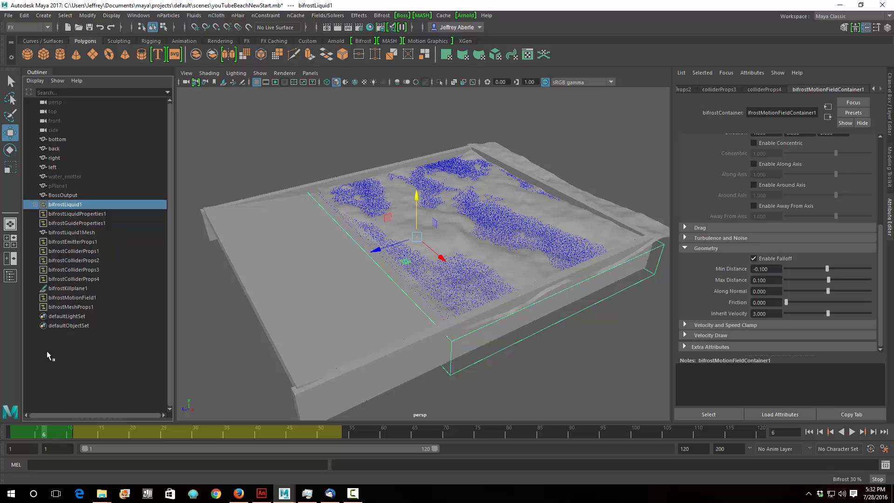
- Hide the BossOutput wave mesh to leave the liquid particles unobstructed
left_click(70, 196)
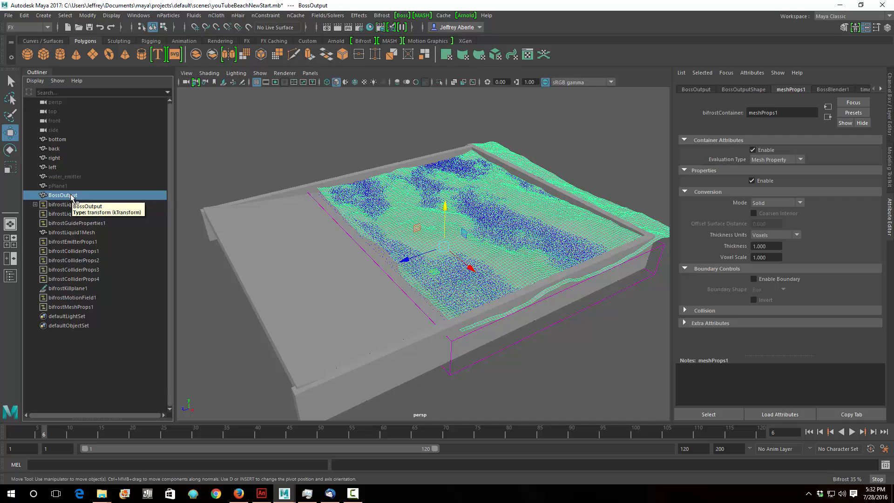
key("h")
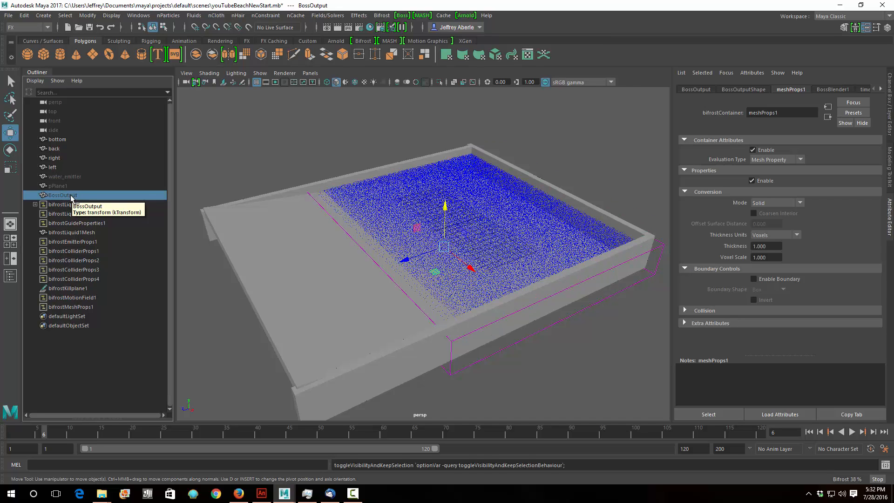
key("h")
key("h")
- Play and scrub the cached frames of bifrostLiquid1 to examine how the particles follow the wave motion
left_click(65, 205)
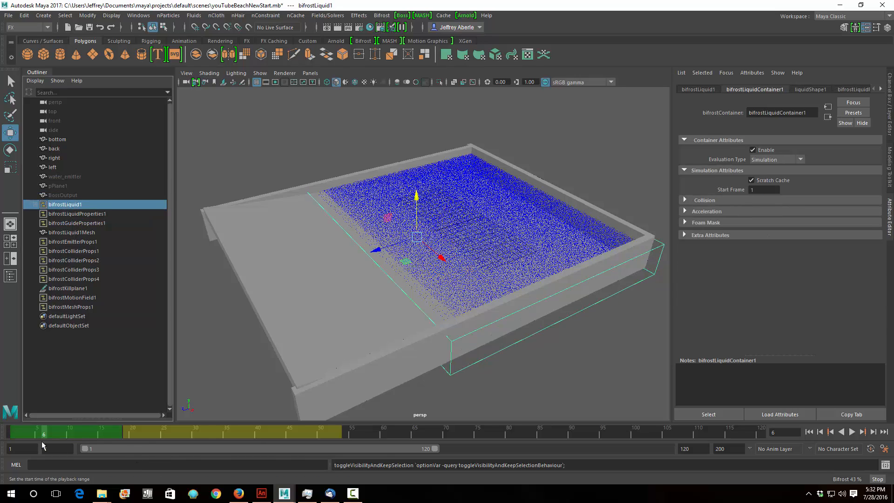
key("alt+v")
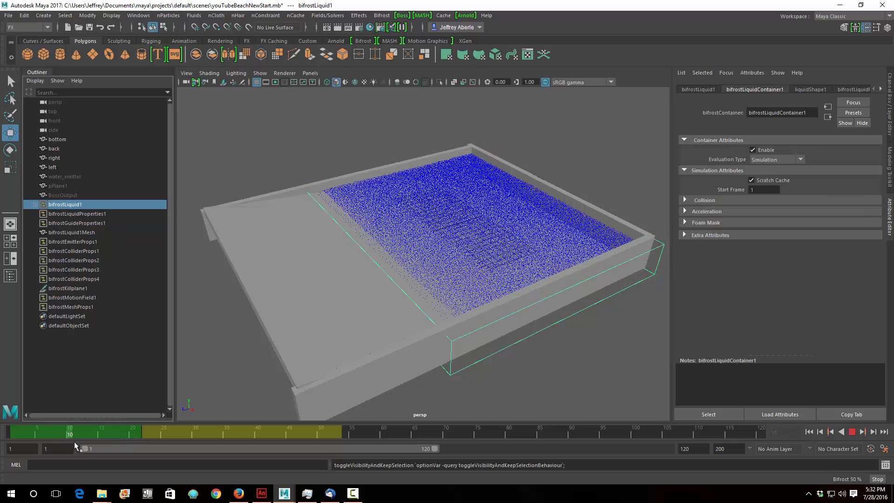
left_click(144, 435)
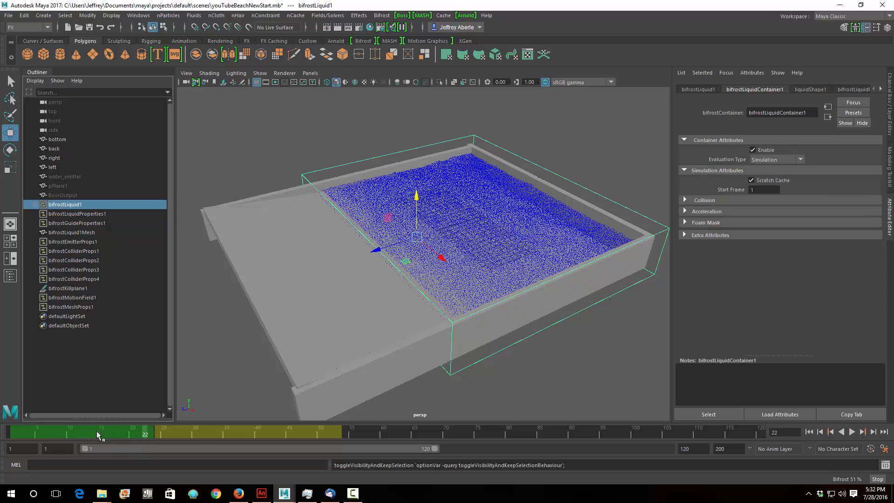
key("alt+v")
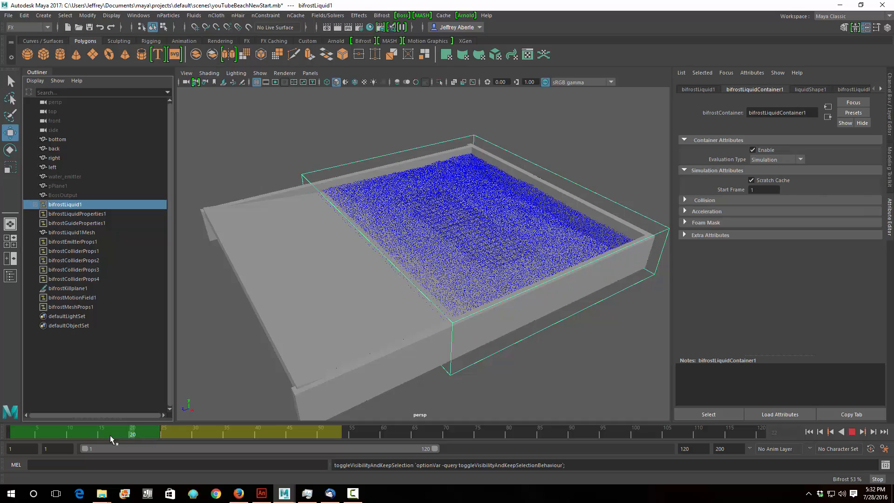
left_click(142, 437)
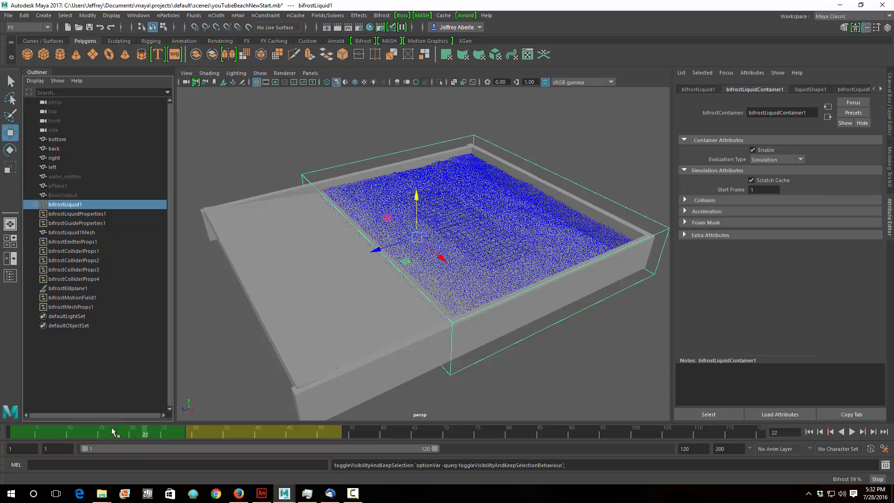
left_click(61, 432)
key("alt+v")
left_click_drag(191, 431, 158, 433)
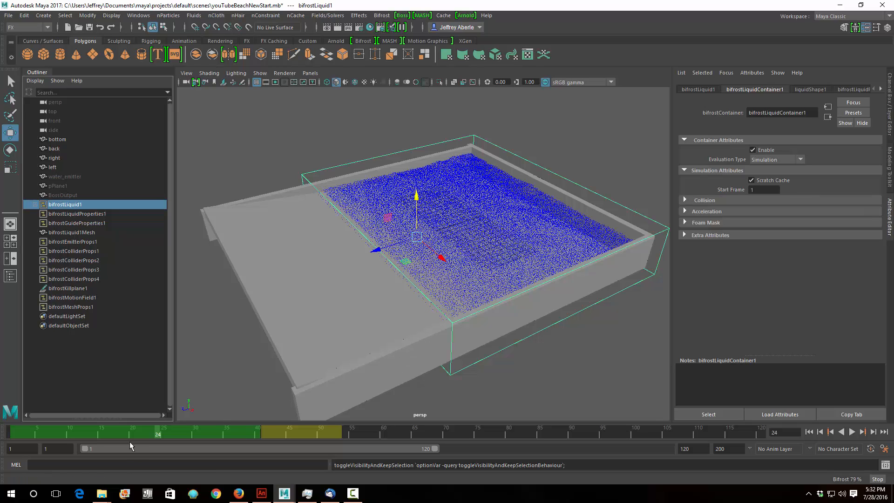
- Run the liquid simulation on to frame 94 and scrub through the cached frames up to frame 40
key("alt+v")
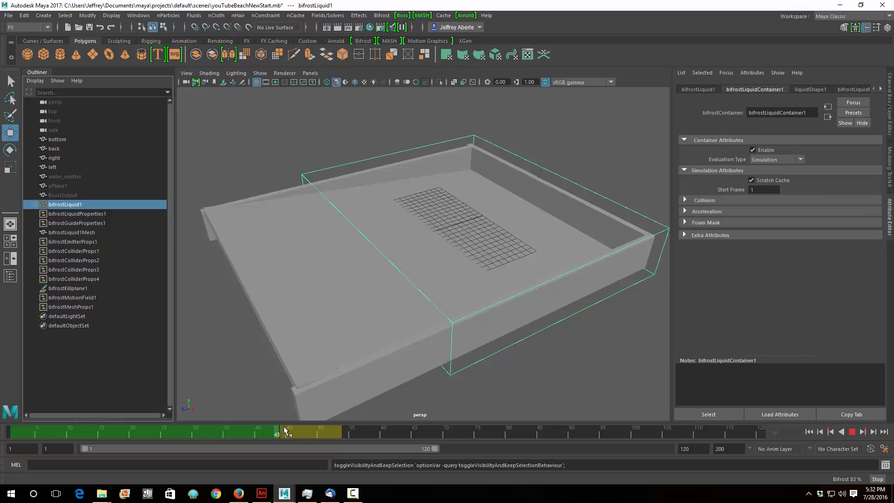
left_click_drag(260, 432, 360, 431)
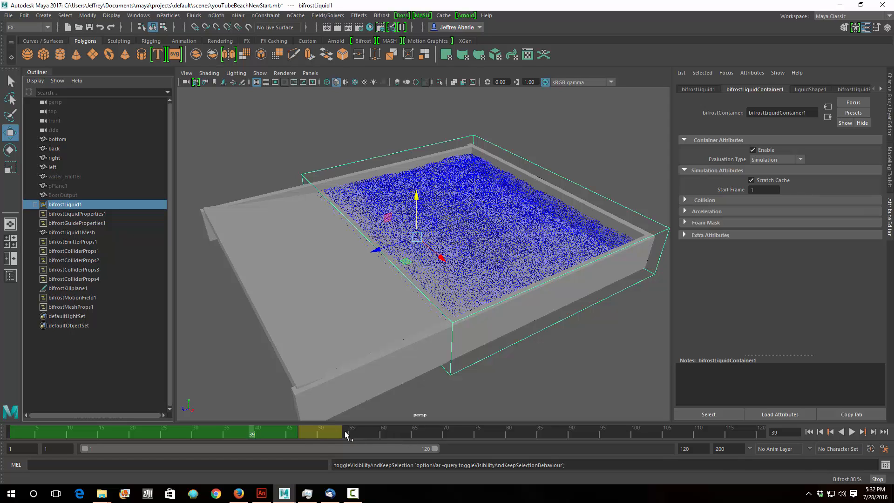
left_click(852, 432)
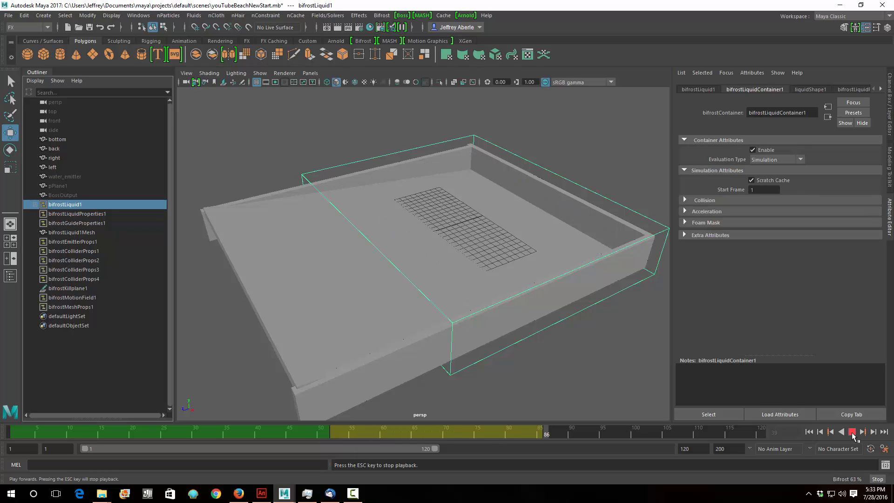
left_click(852, 432)
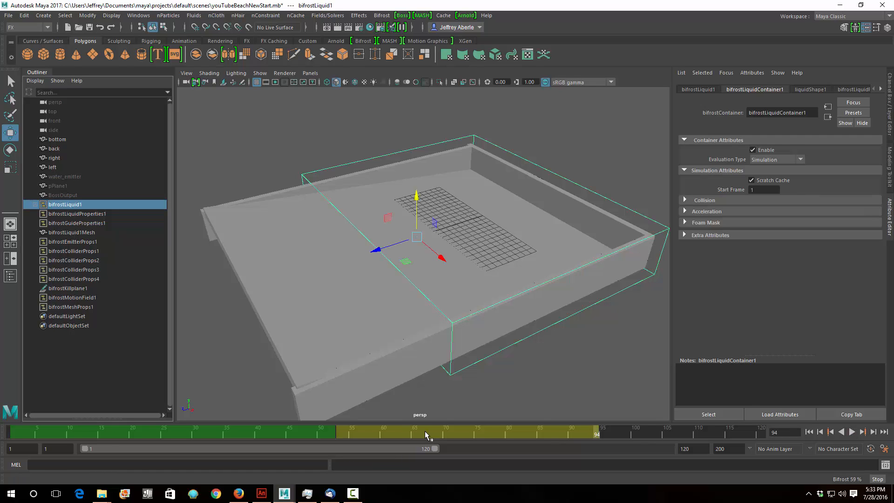
left_click_drag(149, 434, 258, 430)
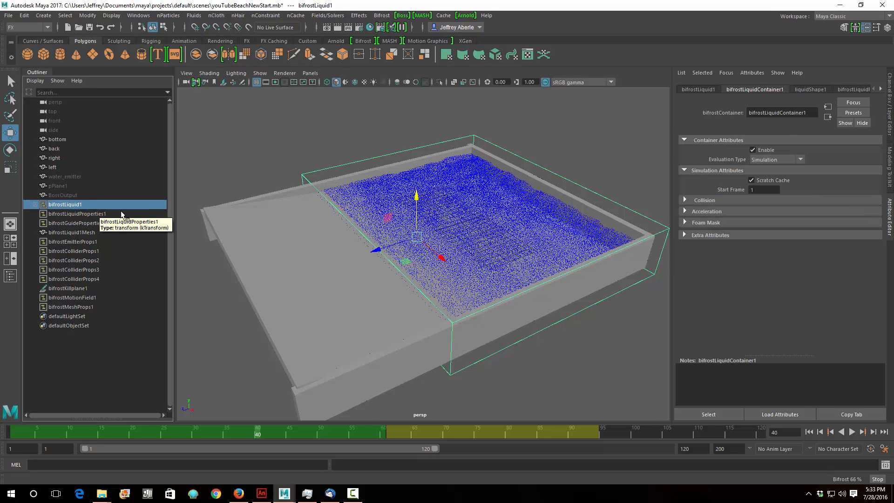
- Look over the liquid properties container and the particle display and Color Channel Remap settings of liquidShape1
left_click(852, 90)
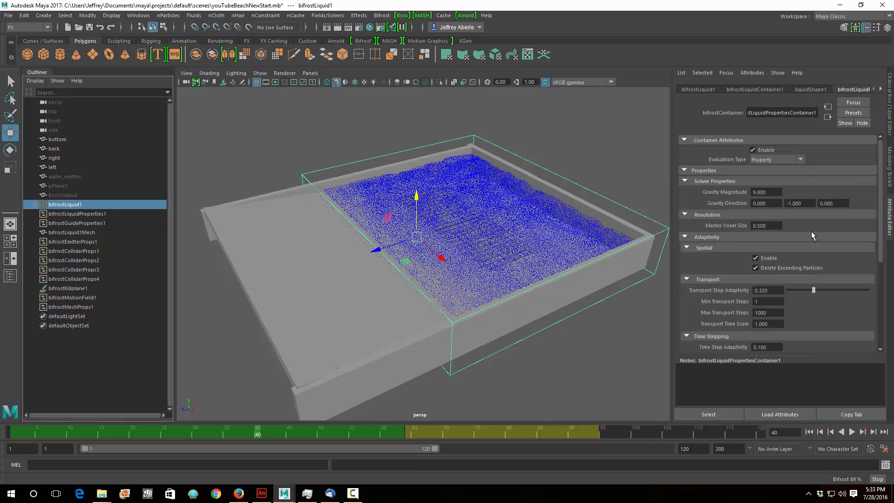
scroll(812, 228, "down", 4)
scroll(813, 227, "up", 4)
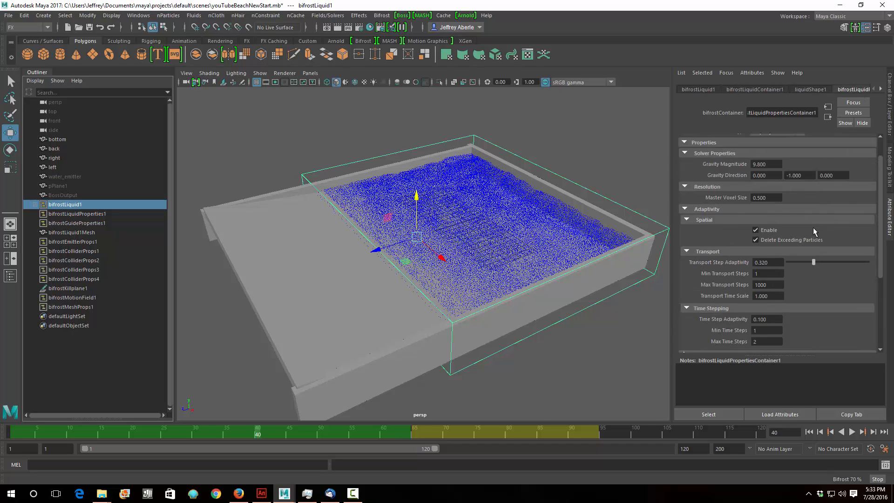
left_click(813, 89)
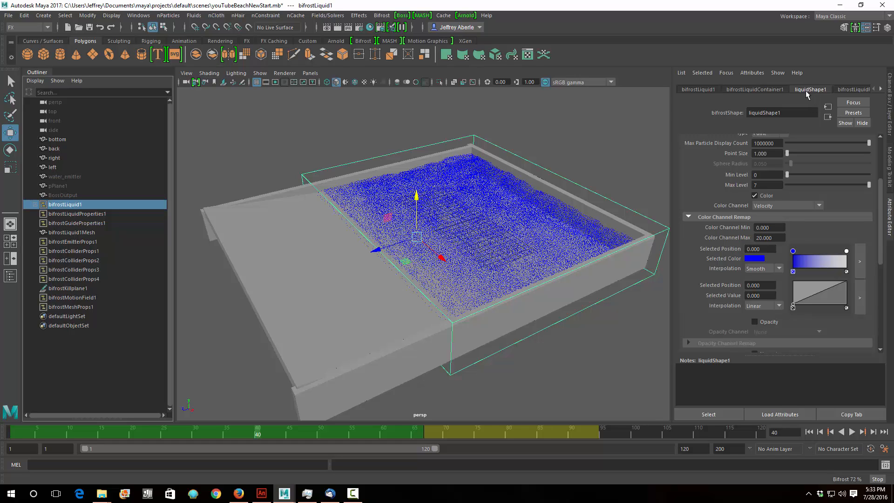
scroll(838, 158, "up", 2)
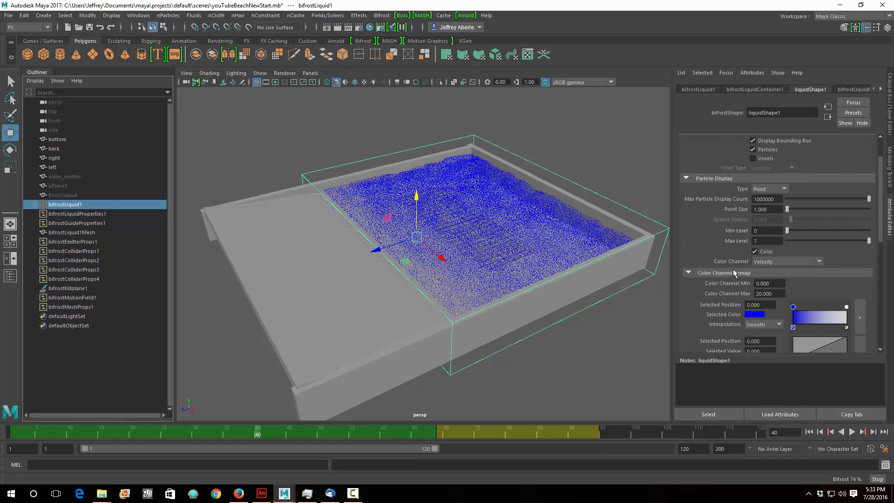
left_click(735, 274)
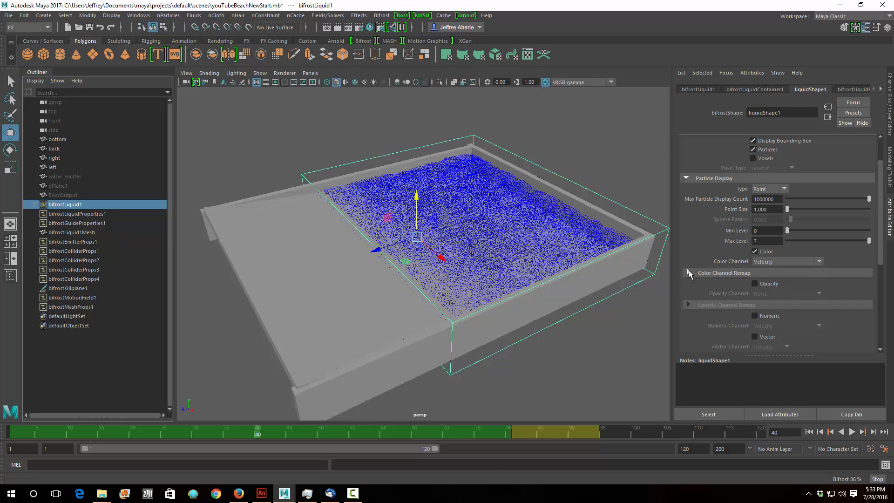
left_click(745, 274)
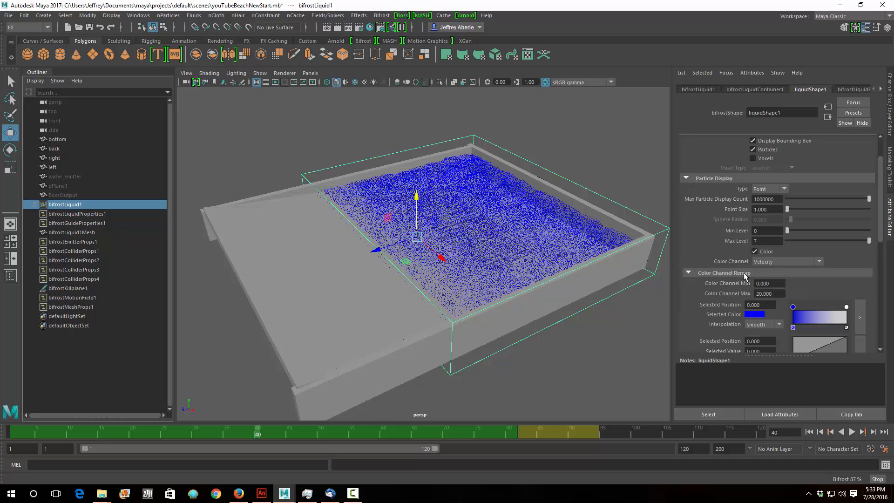
scroll(747, 273, "down", 2)
scroll(810, 250, "down", 2)
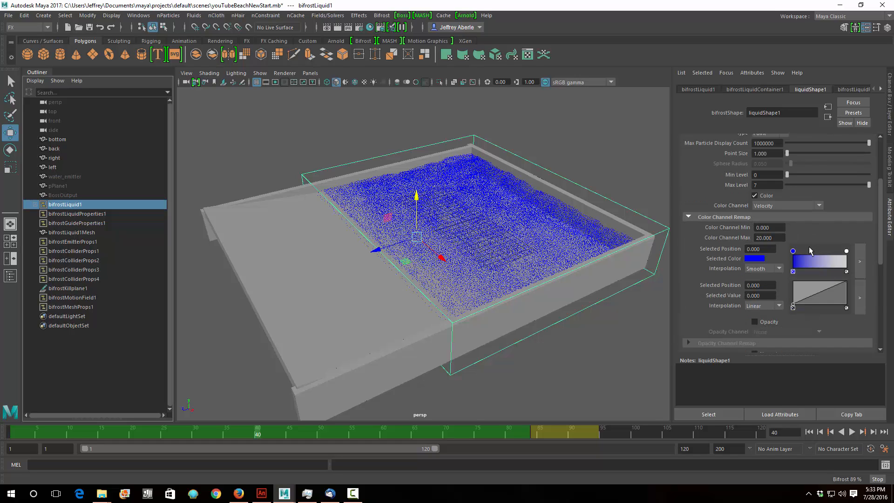
- Lower the Color Channel Max of liquidShape1's velocity color remap to 5, and finally to 3
double_click(773, 238)
type("5")
key("Return")
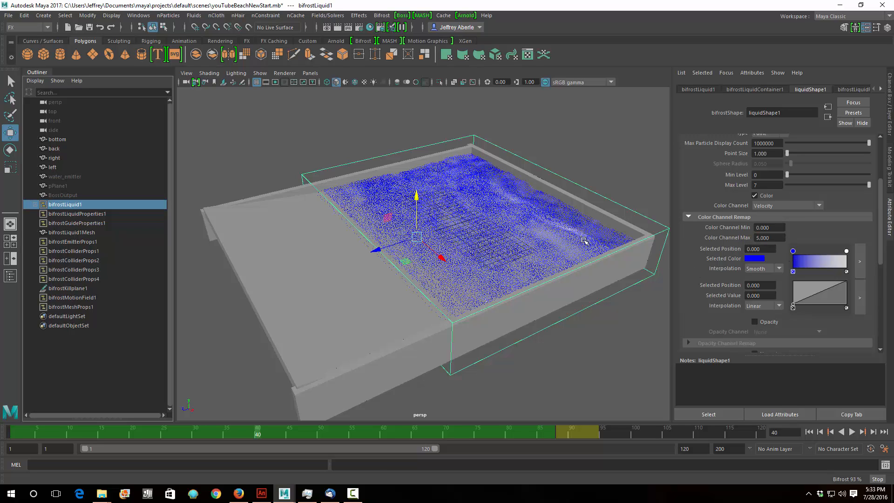
type("2")
key("Return")
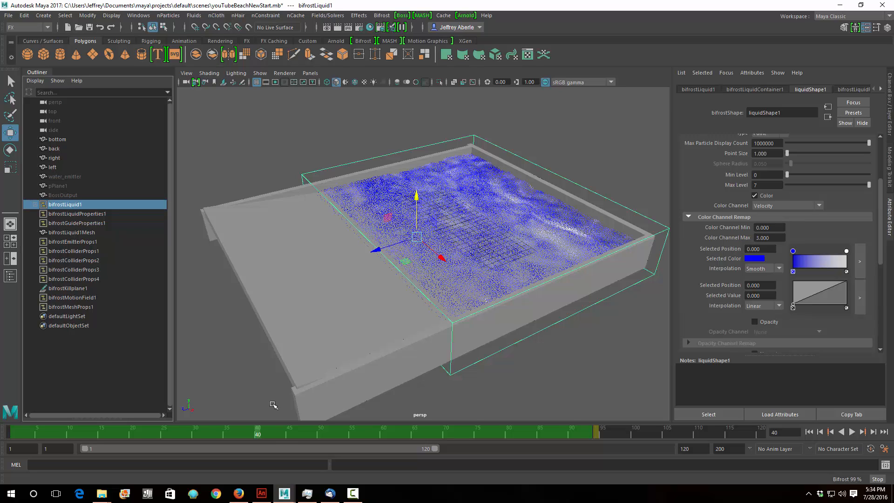
- Play and scrub the cached frames up to frame 92 to examine the recolored particle velocities
key("alt+v")
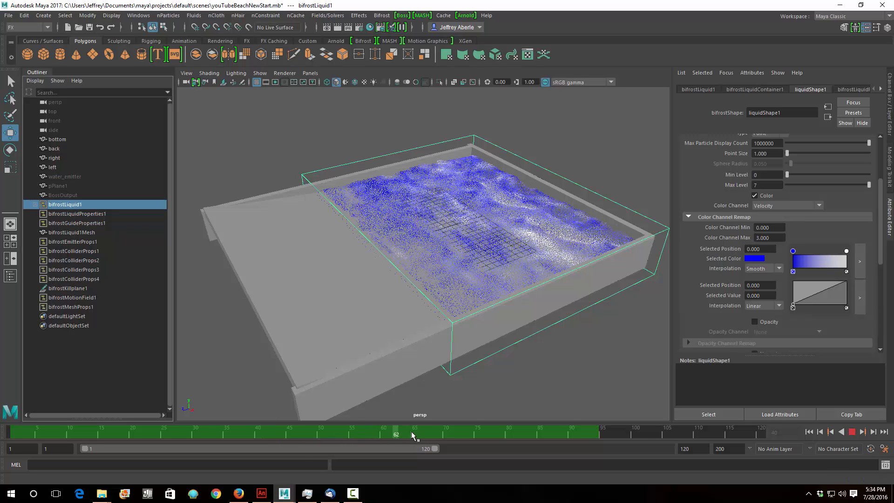
left_click(559, 435)
left_click(343, 434)
key("alt+v")
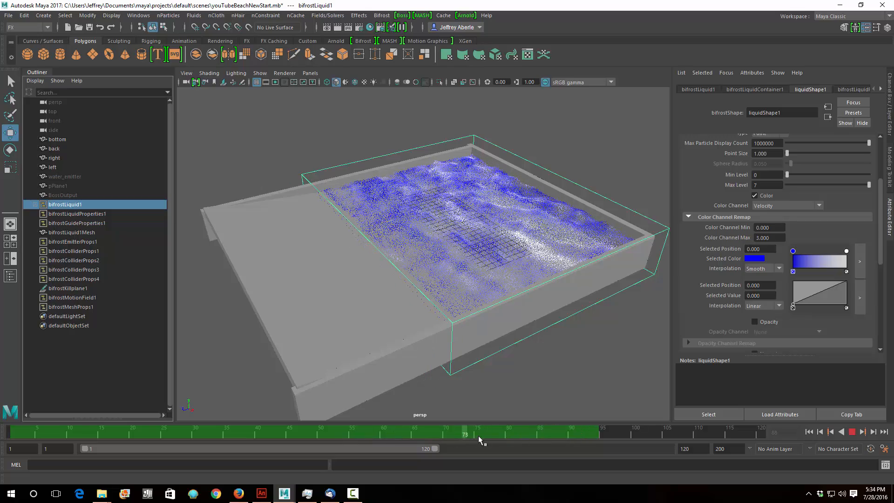
left_click(585, 435)
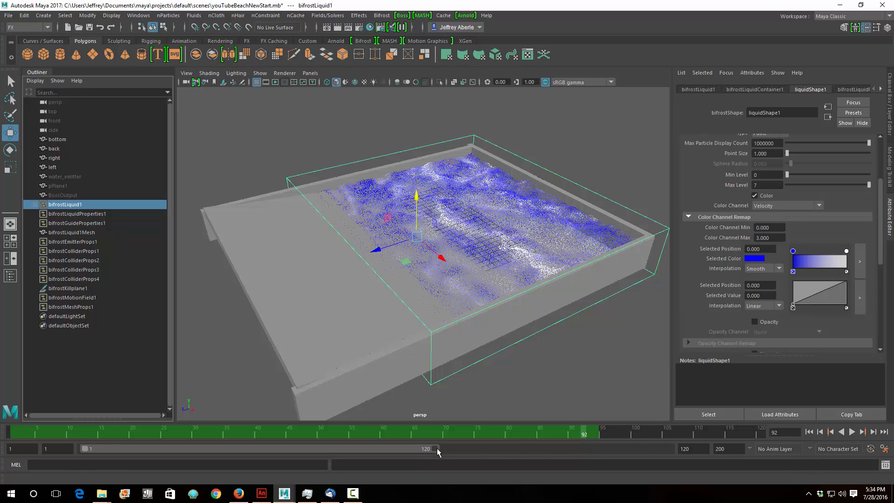
- Extend the playback range to frame 163 and run the simulation on to frame 148
left_click_drag(437, 449, 560, 448)
left_click(852, 432)
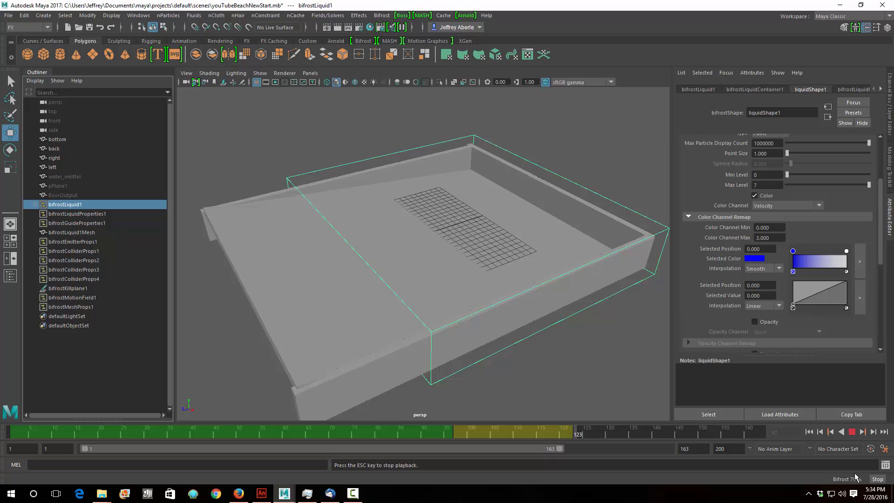
left_click(852, 432)
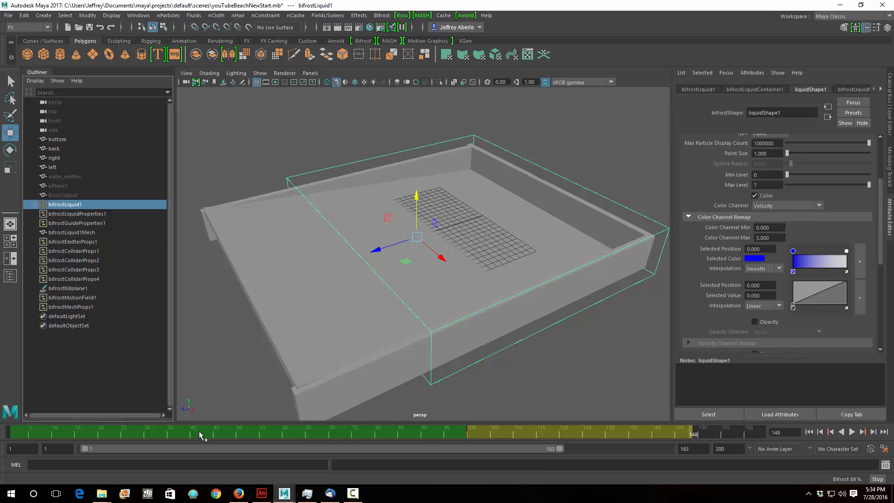
- Replay and scrub the newly cached frames from a lower side view to examine how the wave crests move toward the beach
left_click_drag(199, 431, 435, 433)
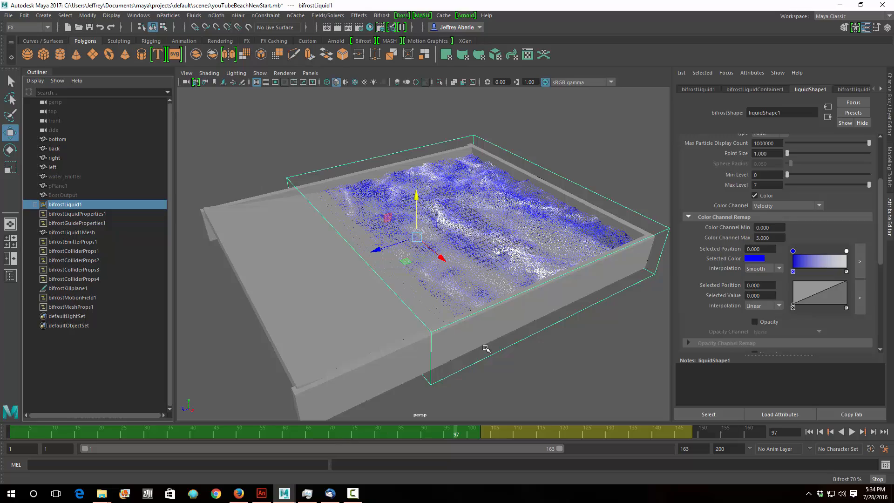
left_click_drag(485, 349, 480, 369, "alt")
key("alt+v")
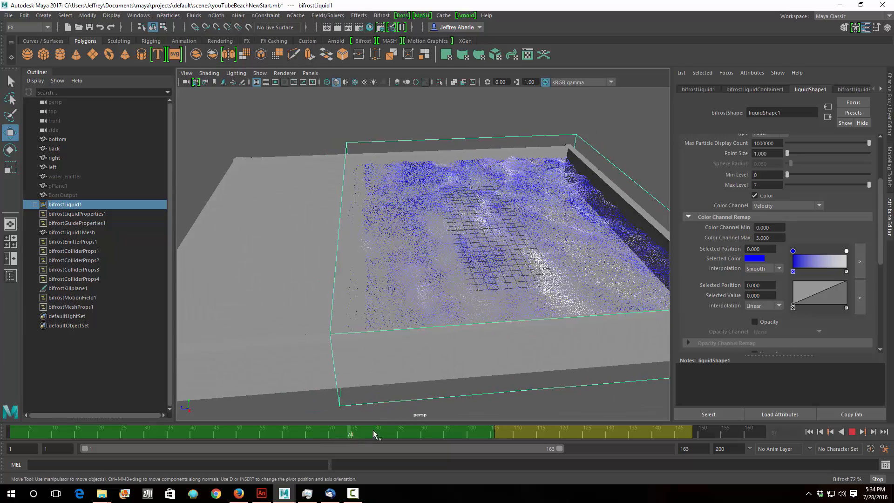
left_click(507, 434)
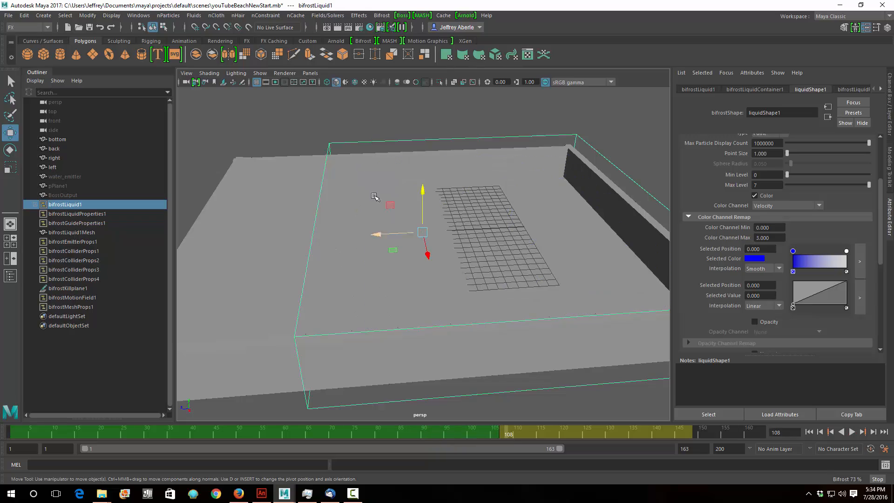
left_click(424, 435)
key("alt+v")
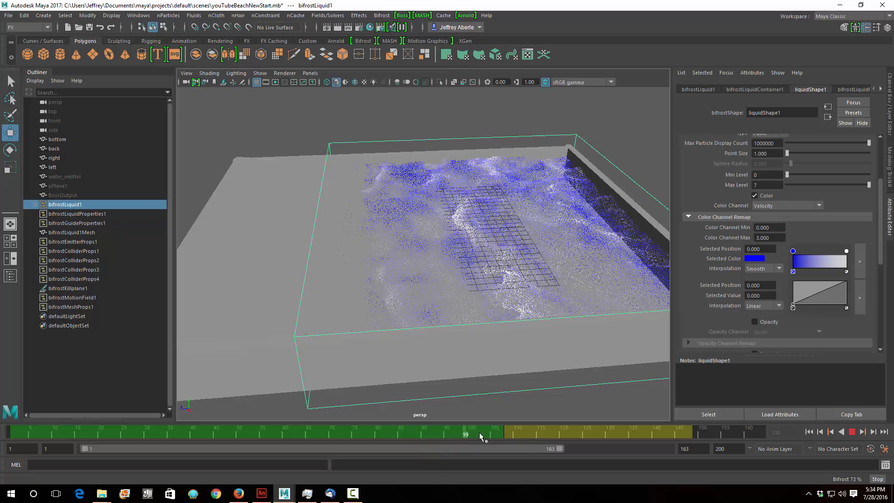
mouse_move(497, 433)
left_mouse_down()
mouse_move(608, 434)
mouse_move(582, 434)
left_mouse_up()
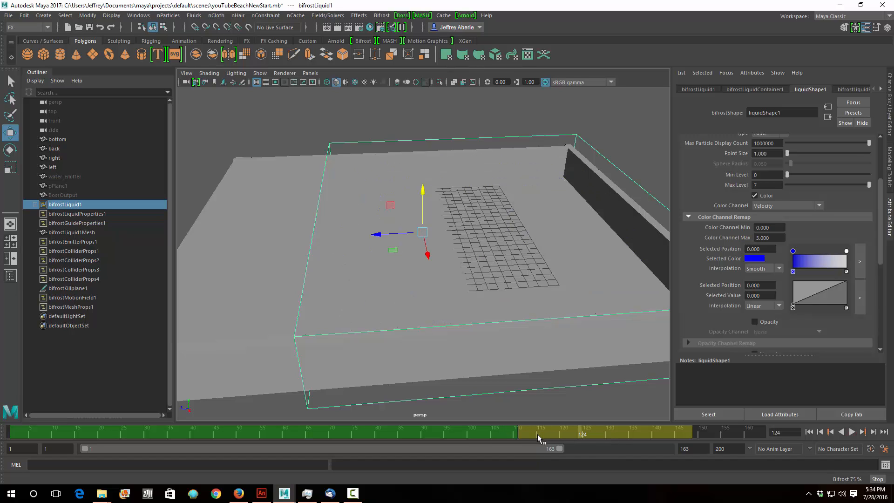
key("alt+v")
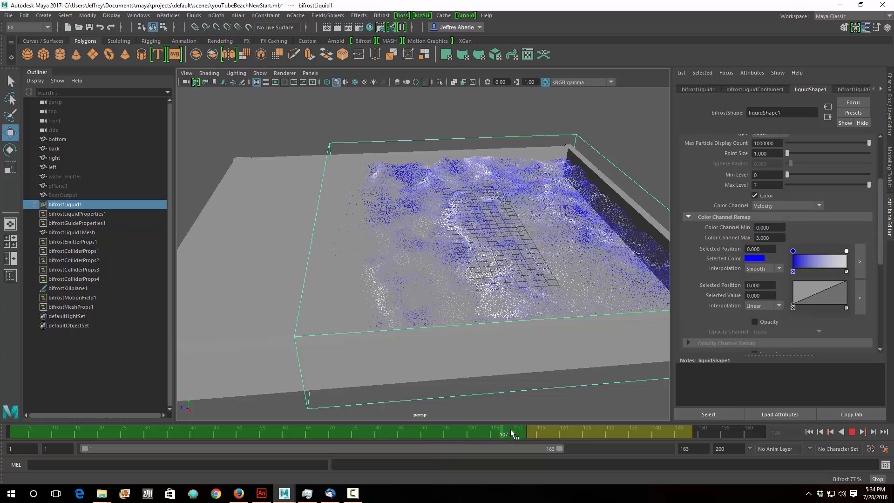
mouse_move(471, 434)
left_mouse_down()
mouse_move(430, 434)
mouse_move(515, 433)
left_mouse_up()
left_click_drag(395, 432, 445, 435)
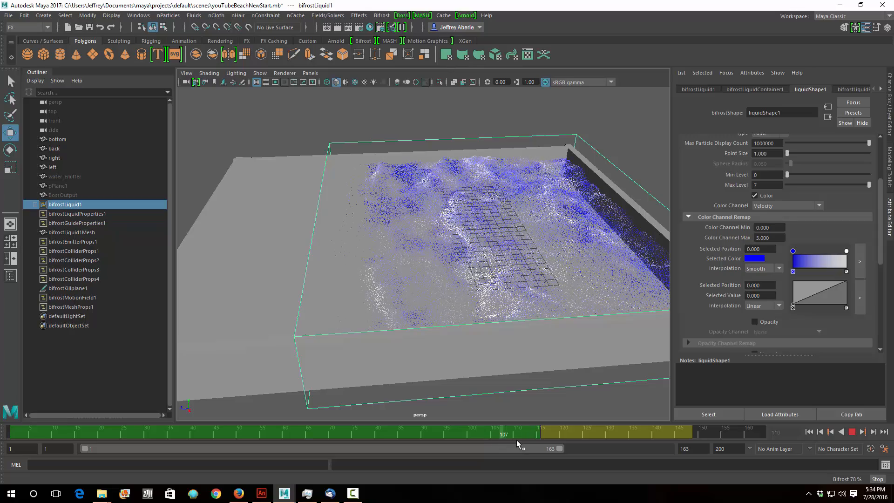
- Review the cached waves from several angles, playing and scrubbing up to frame 143 to examine how they reach the beach
key("alt+v")
mouse_move(535, 329)
left_mouse_down("alt")
mouse_move(536, 314)
mouse_move(523, 306)
mouse_move(535, 315)
mouse_move(562, 312)
mouse_move(533, 309)
mouse_move(533, 337)
left_mouse_up("alt")
left_click(388, 434)
key("alt+v")
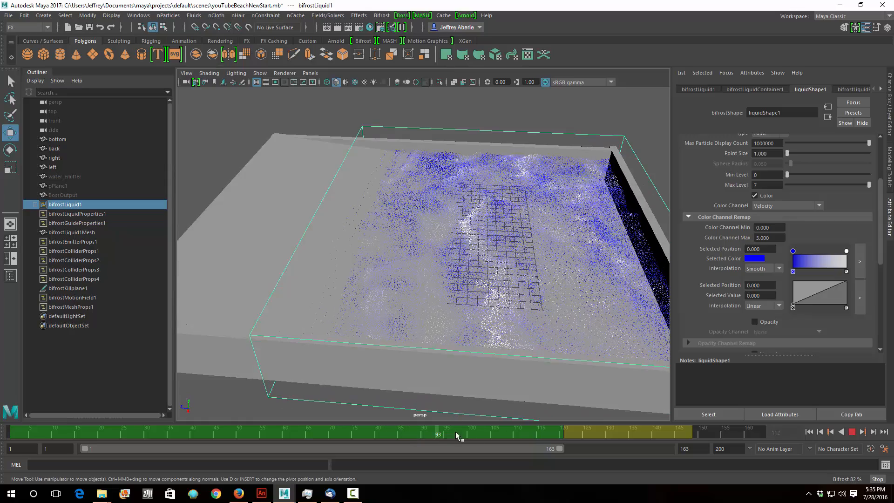
key("alt+v")
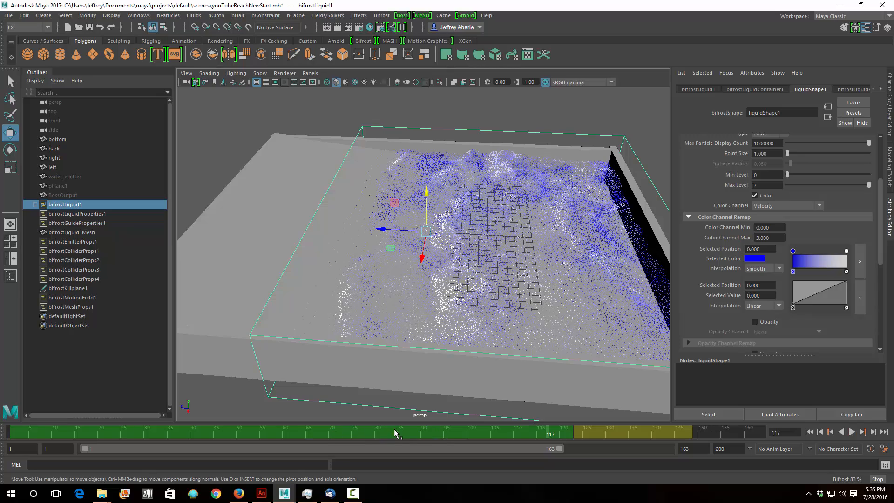
left_click(417, 434)
key("alt+v")
left_click_drag(489, 431, 547, 434)
left_click_drag(464, 432, 591, 436)
left_click_drag(498, 394, 524, 321, "alt")
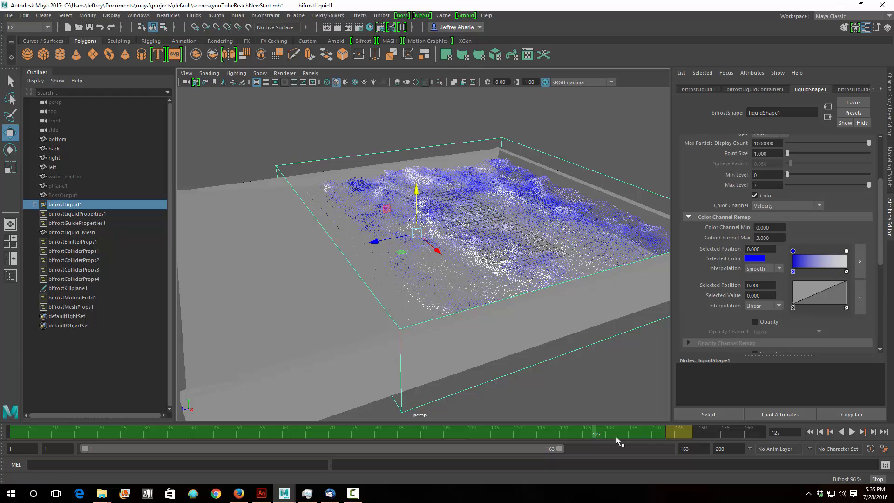
left_click_drag(544, 434, 670, 434)
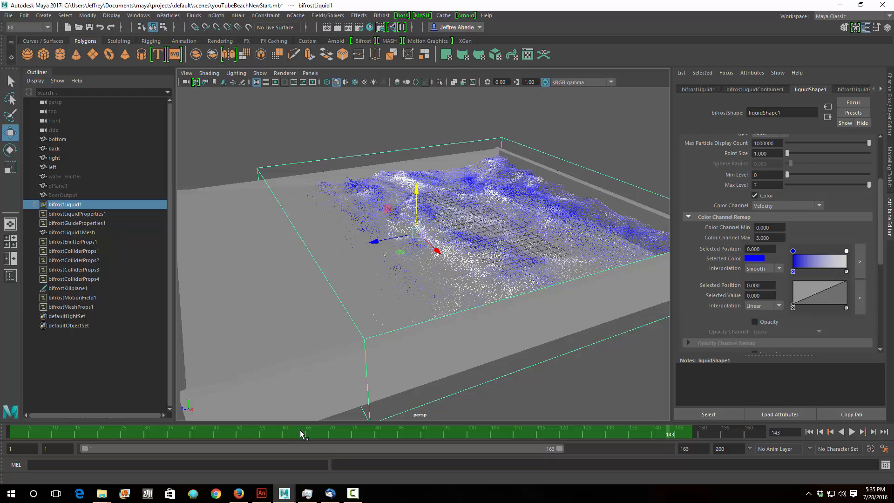
- Open the Playblast options and review the format, encoding, quality, scale and file settings
right_click(269, 434)
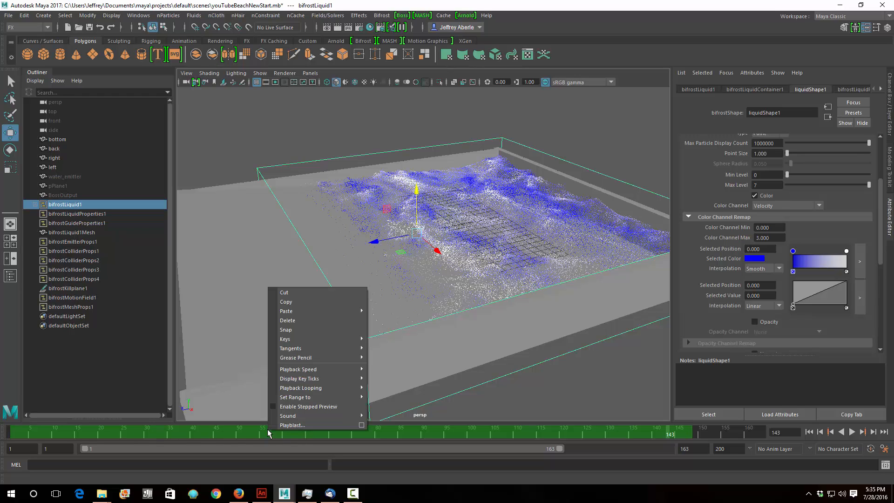
left_click(361, 425)
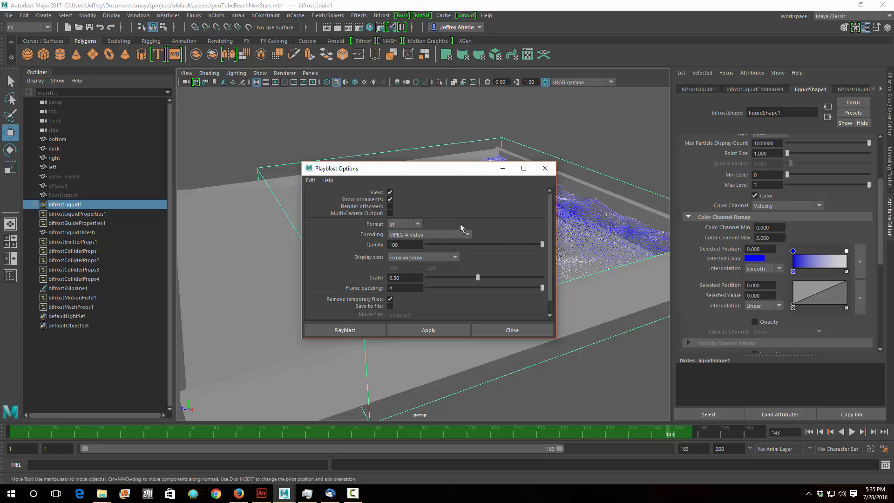
scroll(340, 259, "down", 1)
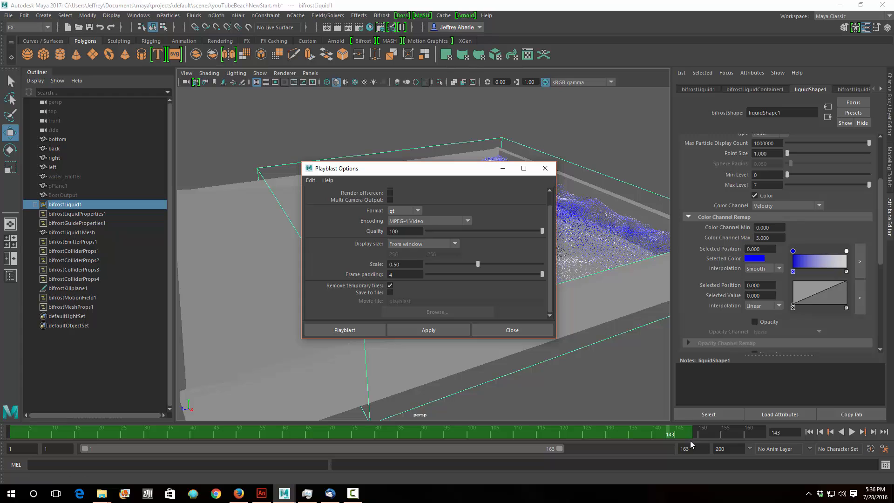
- Play the simulation while it caches and extend the playback range to frame 200
left_click(852, 433)
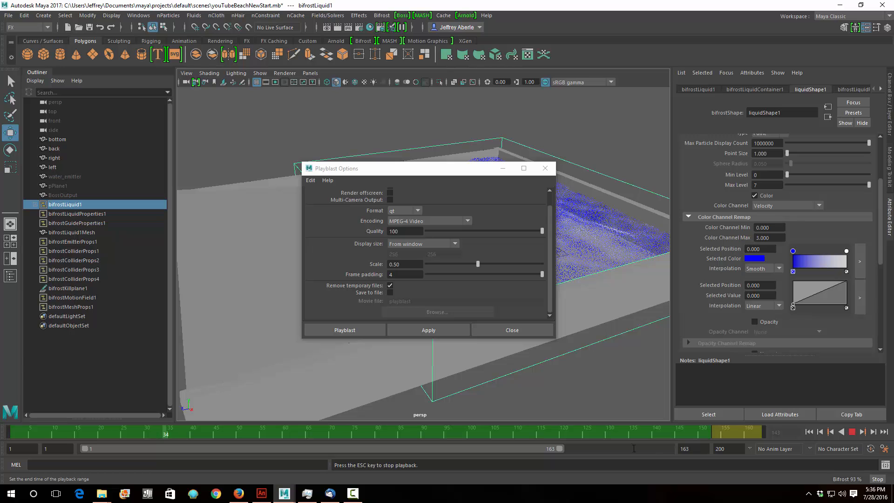
left_click_drag(560, 449, 686, 451)
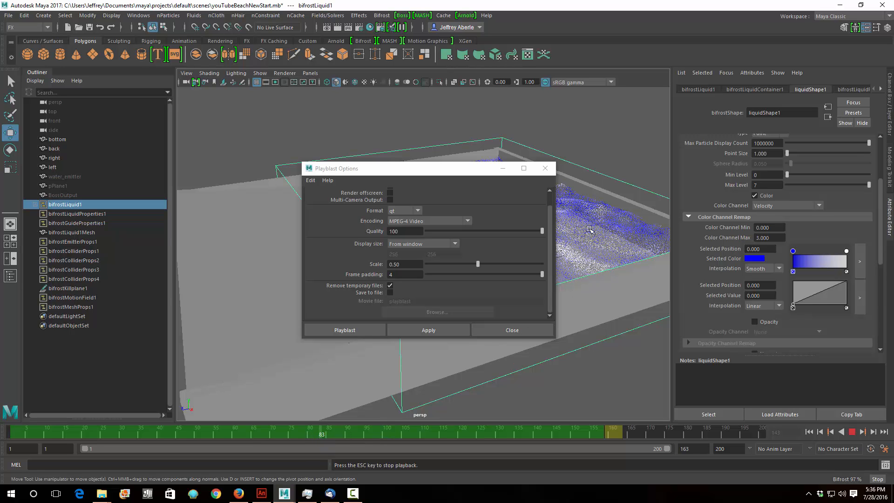
- Move the Playblast Options window off the water, then restart playback so the simulation keeps caching toward frame 200
left_click_drag(479, 174, 334, 171)
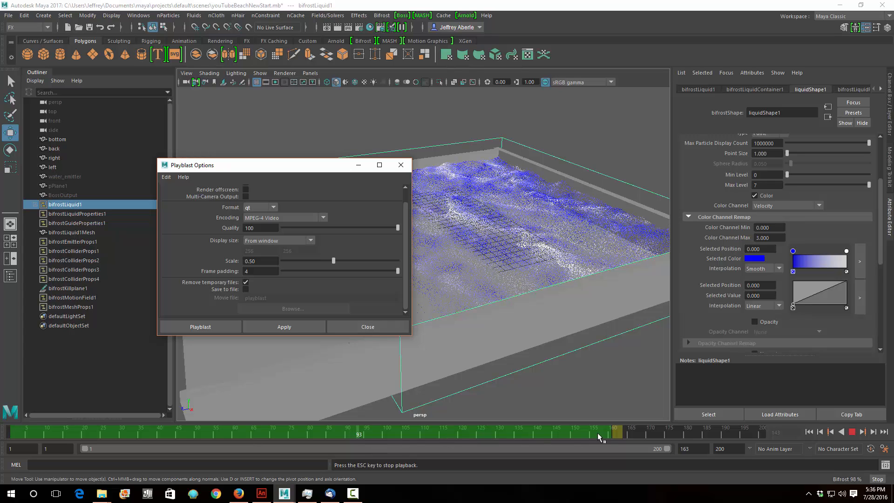
left_click(853, 433)
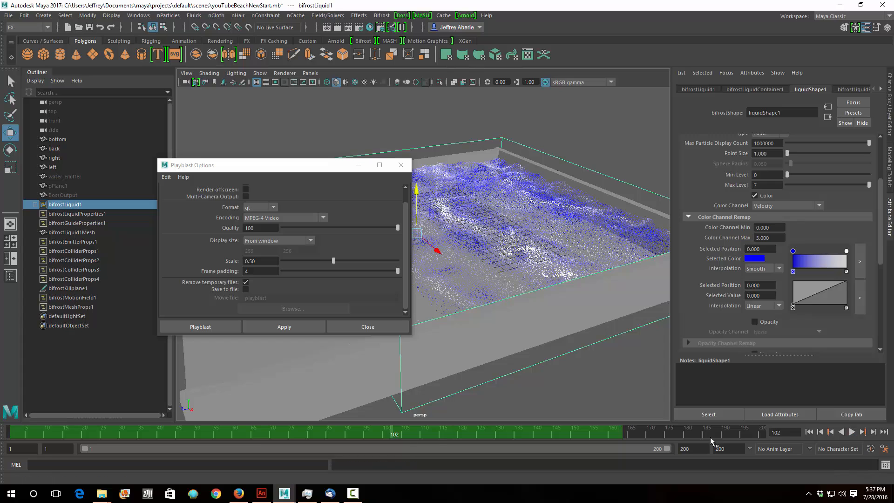
left_click(616, 436)
left_click(852, 432)
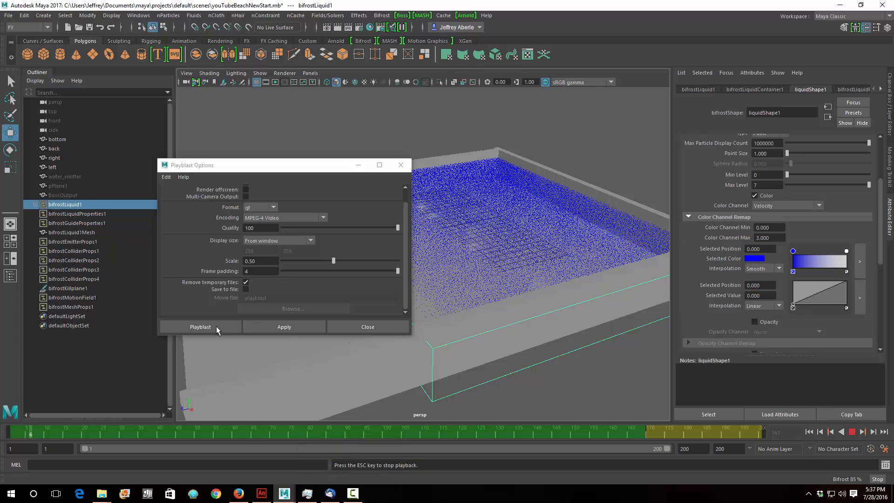
left_click(354, 493)
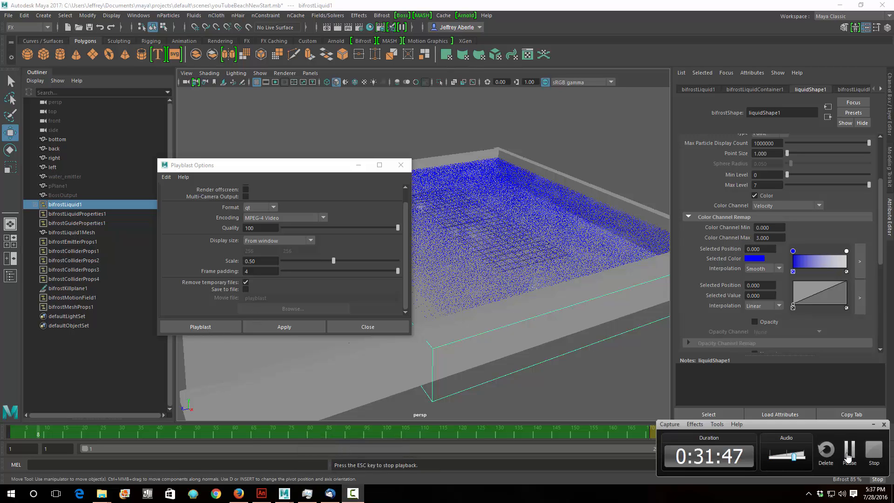
left_click(846, 452)
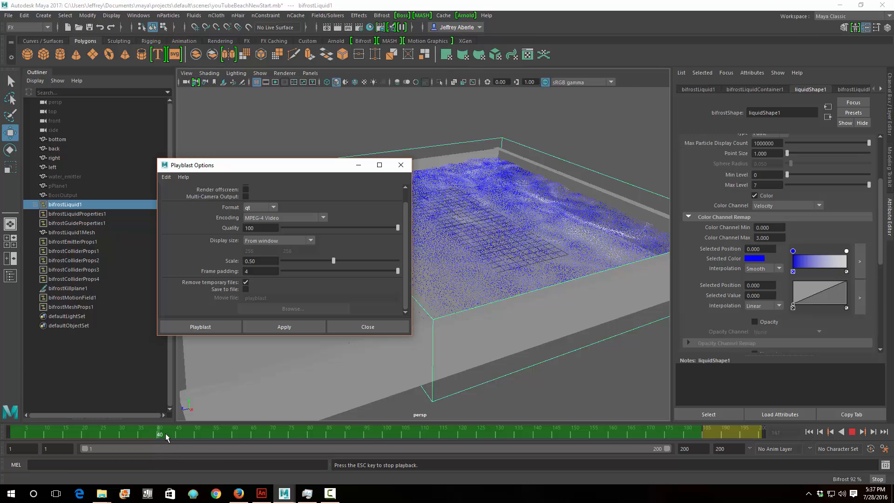
- Stop playback, scrub to frame 174 and playblast the simulation as qt with MPEG-4 Video encoding, quality 100 and scale 0.50
left_click(852, 432)
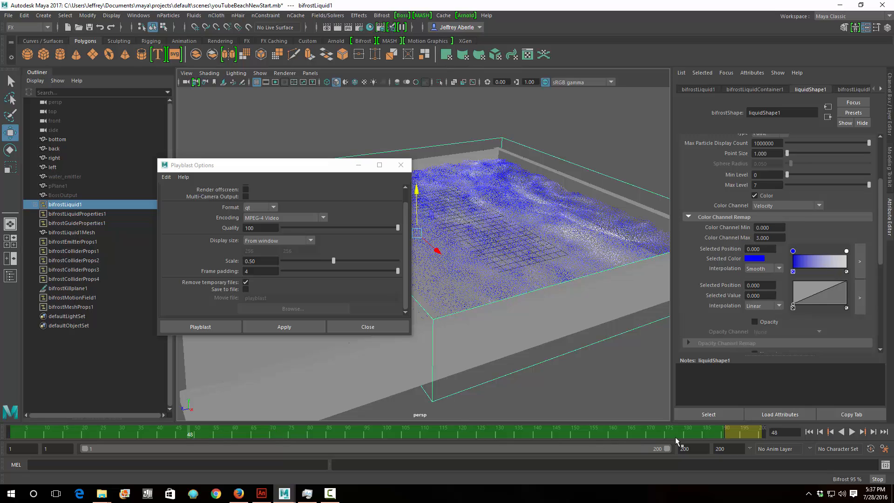
mouse_move(679, 433)
left_mouse_down()
mouse_move(631, 432)
mouse_move(702, 432)
mouse_move(612, 434)
mouse_move(685, 434)
mouse_move(665, 433)
left_mouse_up()
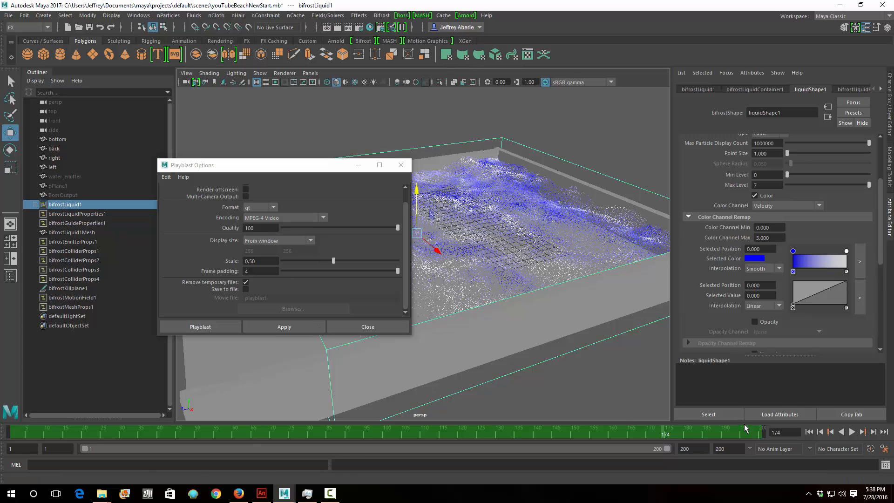
left_click(226, 327)
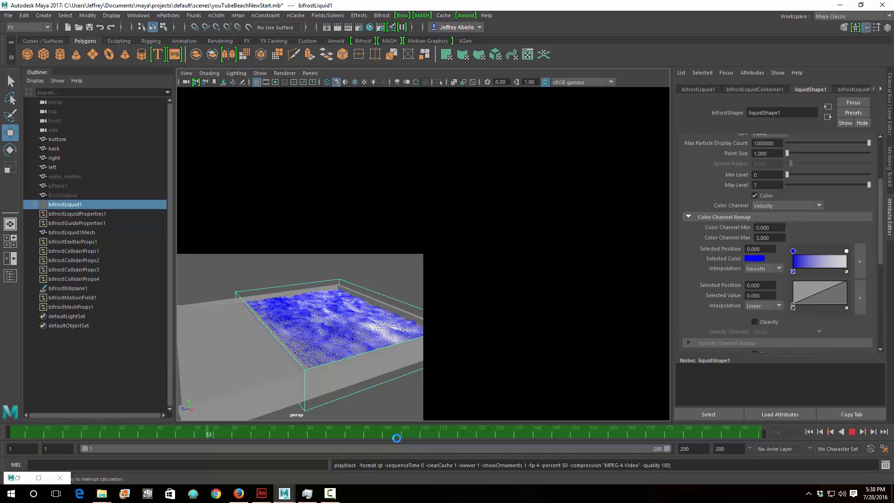
mouse_move(331, 497)
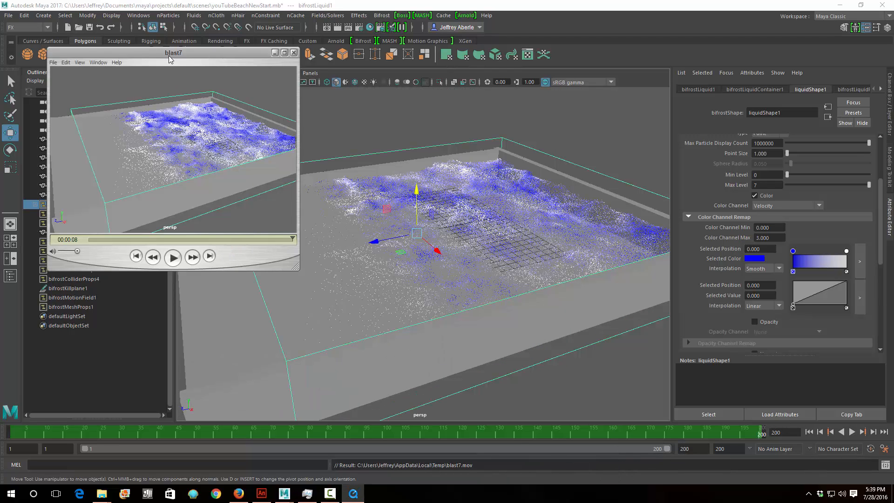
- Watch the playblast movie from its start, pausing partway to examine the waves, and close the player at the end
left_click(91, 240)
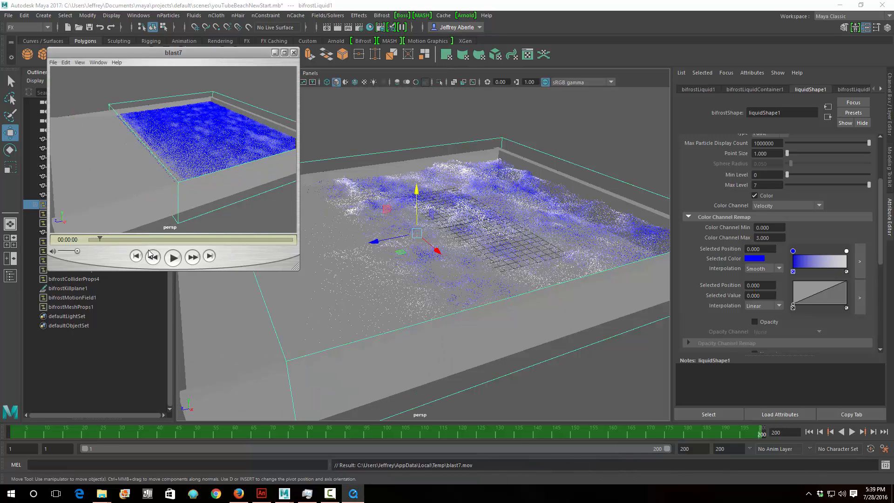
left_click(173, 259)
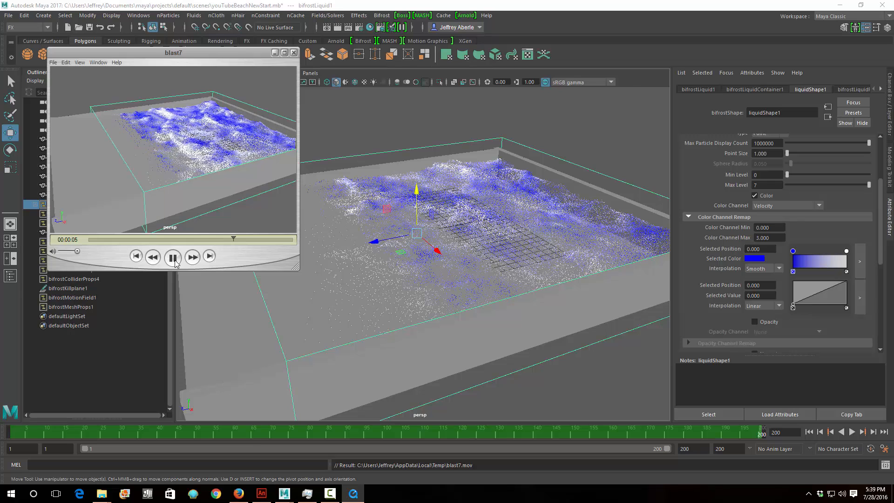
left_click(174, 259)
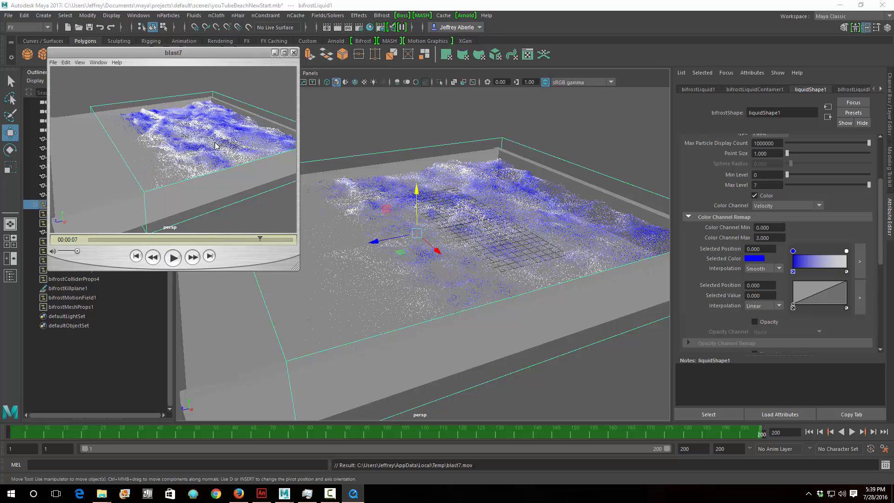
left_click(173, 260)
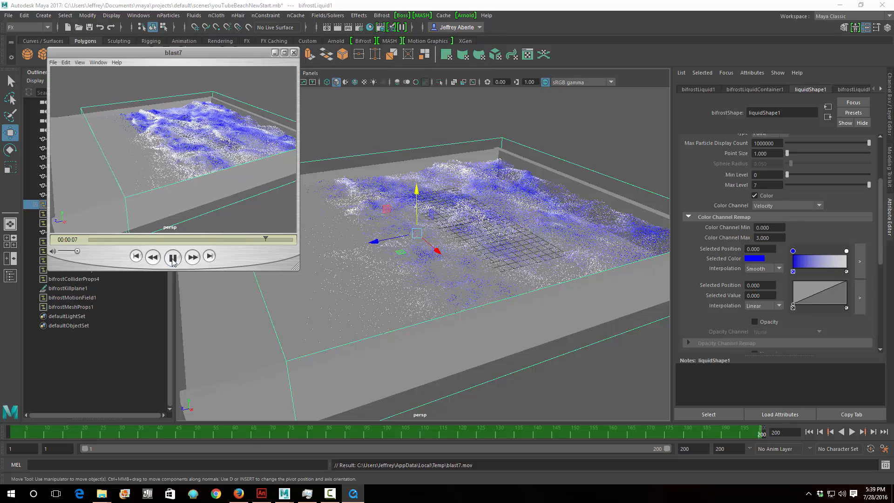
left_click(173, 259)
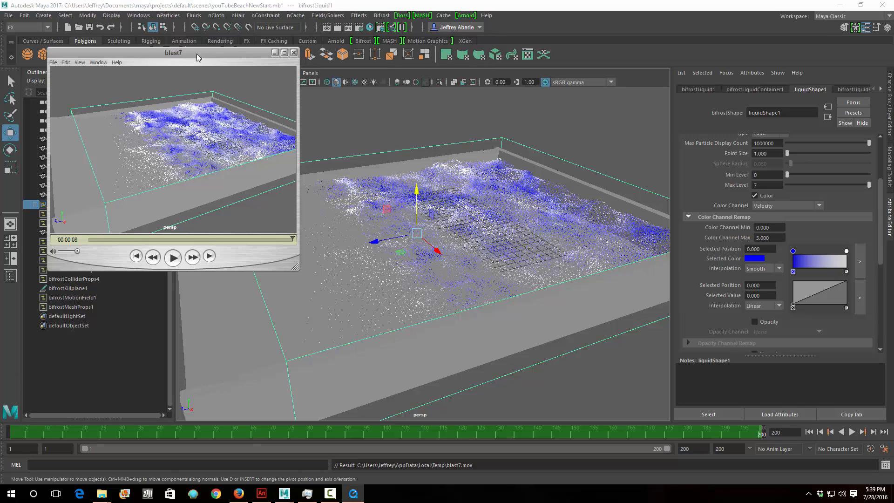
left_click(294, 53)
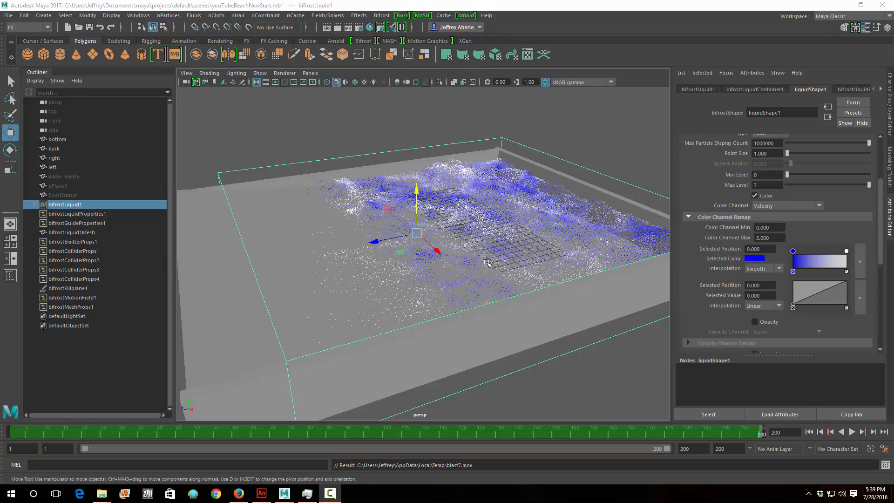
mouse_move(487, 263)
left_mouse_down("alt")
mouse_move(507, 280)
mouse_move(496, 267)
left_mouse_up("alt")
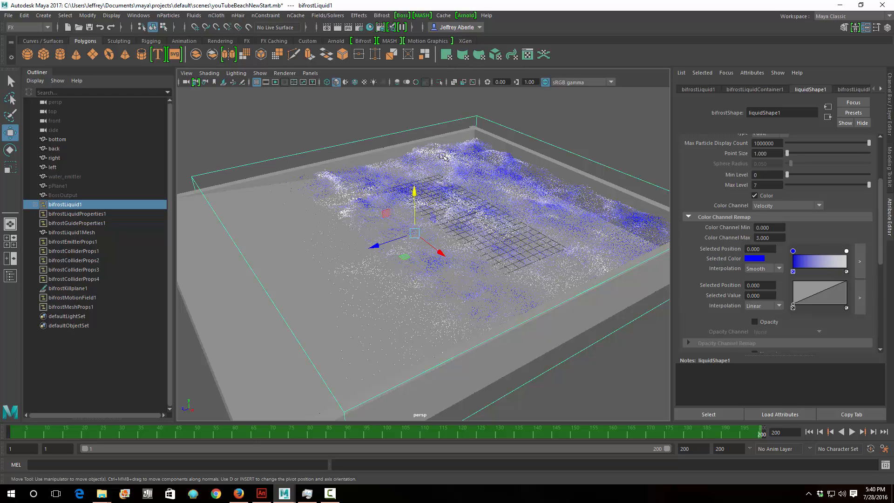
left_click(333, 495)
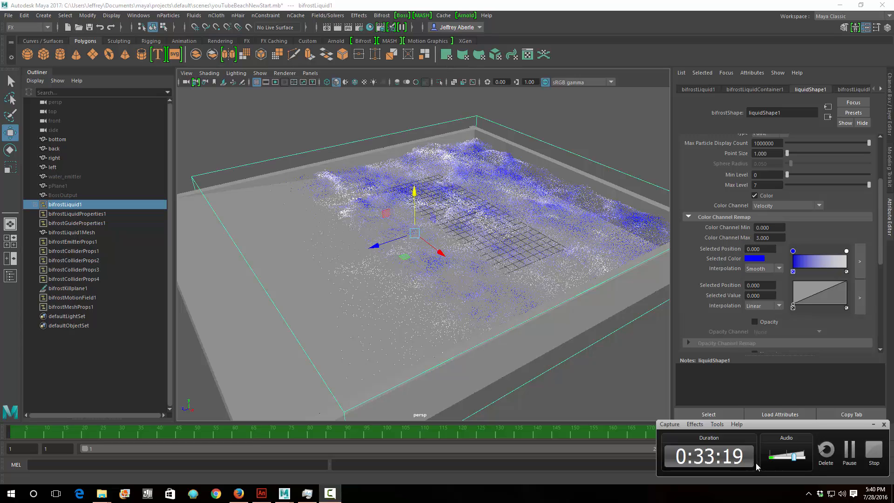
left_click(873, 424)
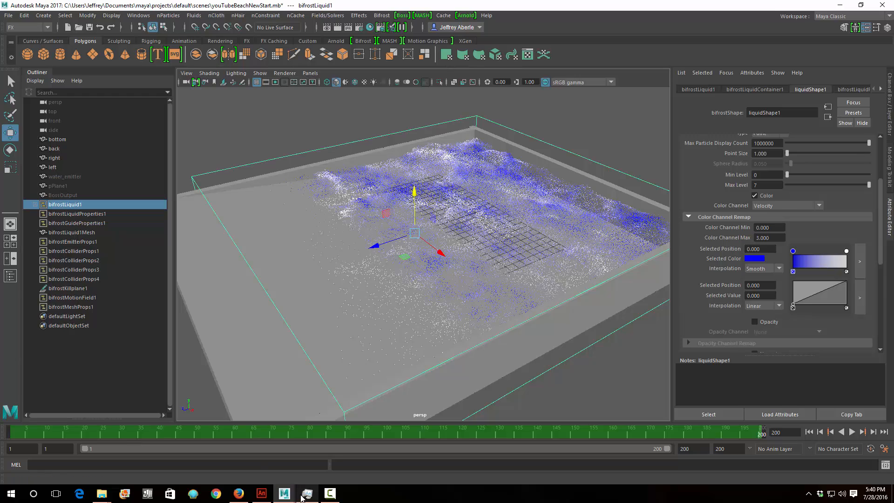
mouse_move(302, 497)
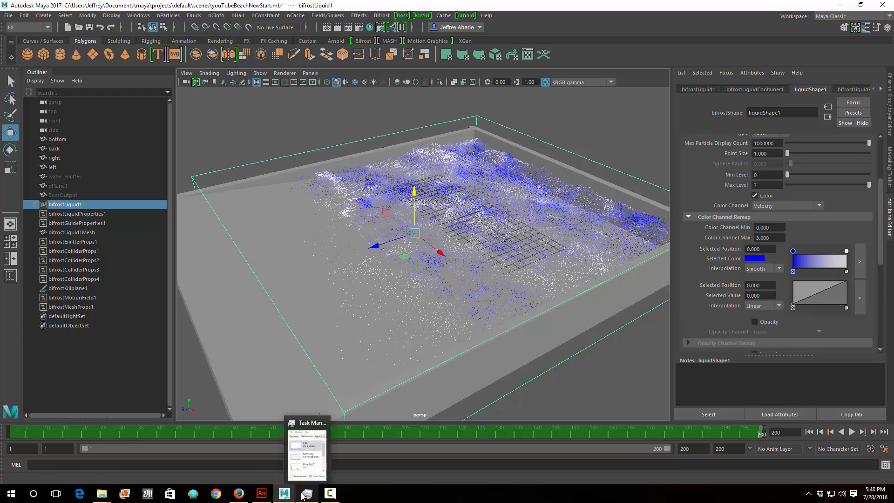
- Return to frame 1 and add foam to bifrostLiquid1
left_click(809, 432)
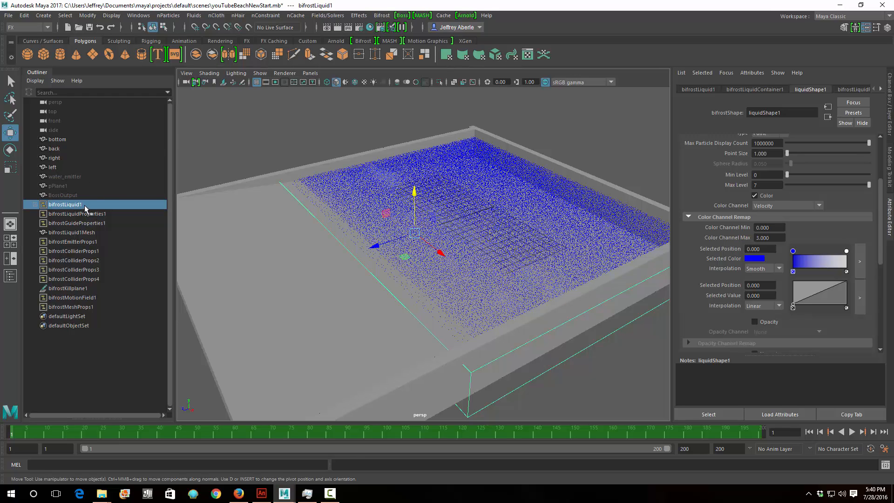
left_click(382, 16)
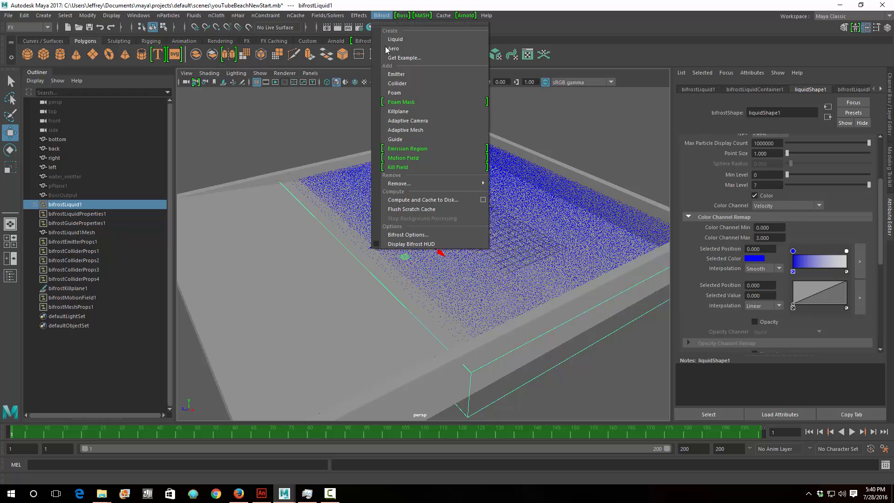
left_click(394, 93)
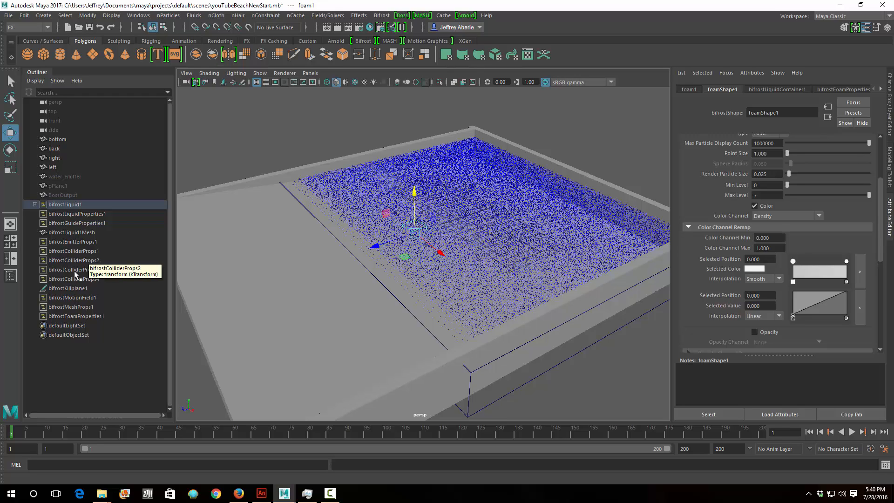
- Inspect the foam emission properties and the liquid's foamShape1 display settings, and check system performance in Task Manager
left_click(80, 317)
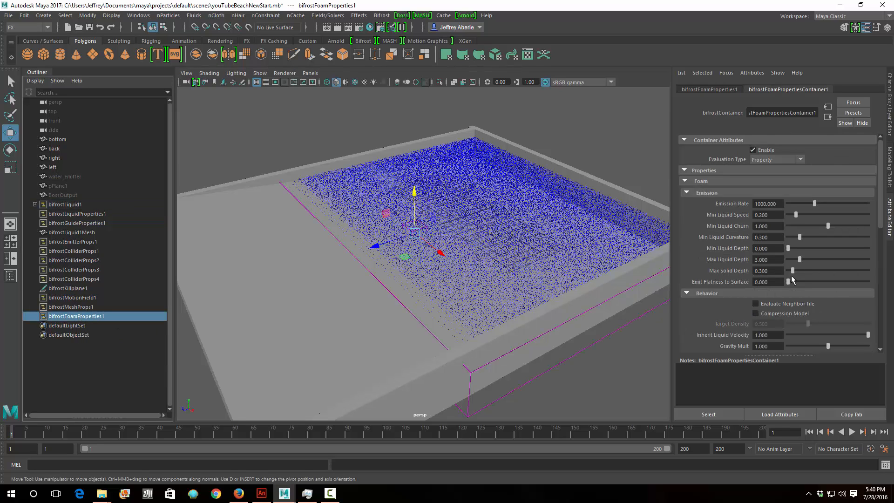
left_click(71, 207)
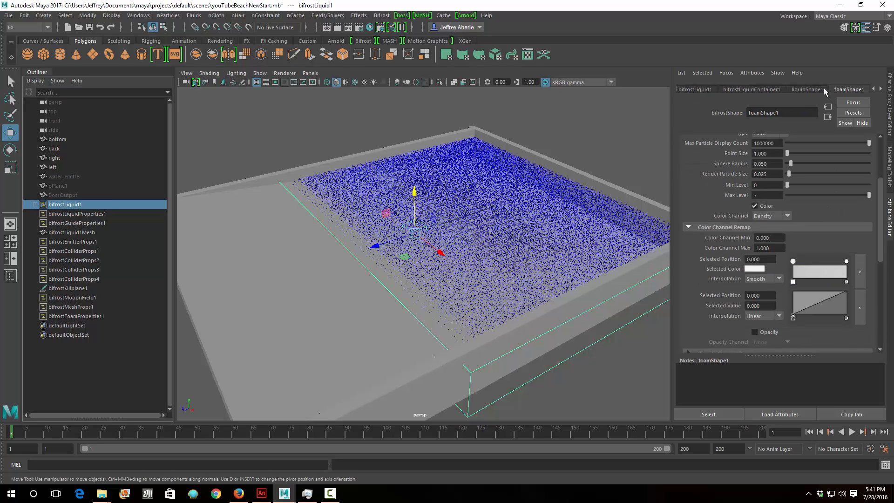
left_click(72, 316)
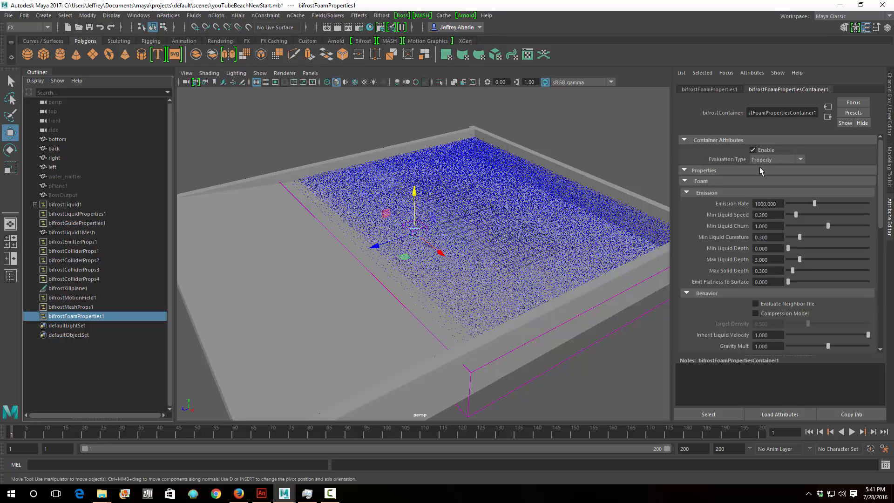
left_click(307, 493)
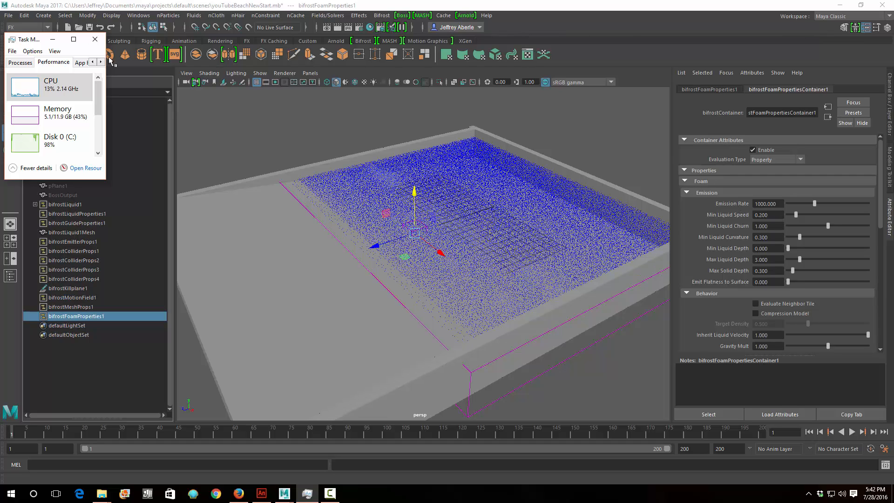
left_click(590, 7)
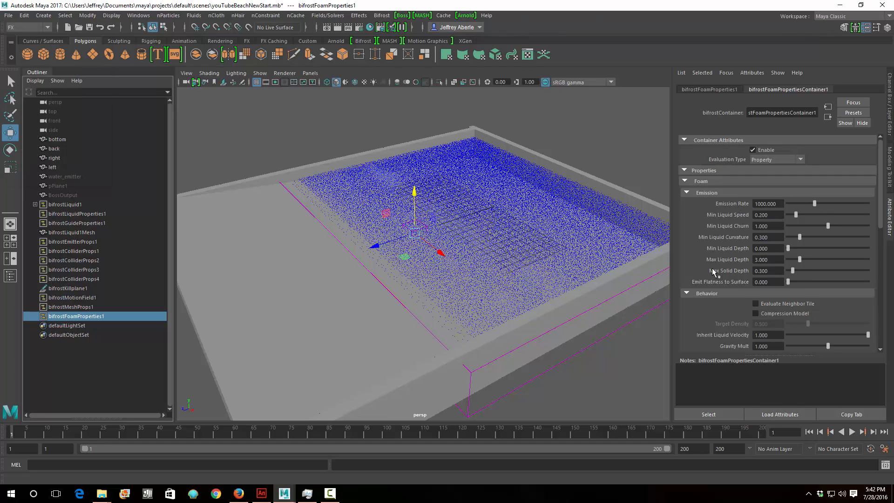
- Review the Behavior, Wind, Volume Behavior and Camera attributes of bifrostFoamProperties1
scroll(713, 274, "down", 3)
scroll(716, 278, "up", 3)
scroll(713, 275, "down", 10)
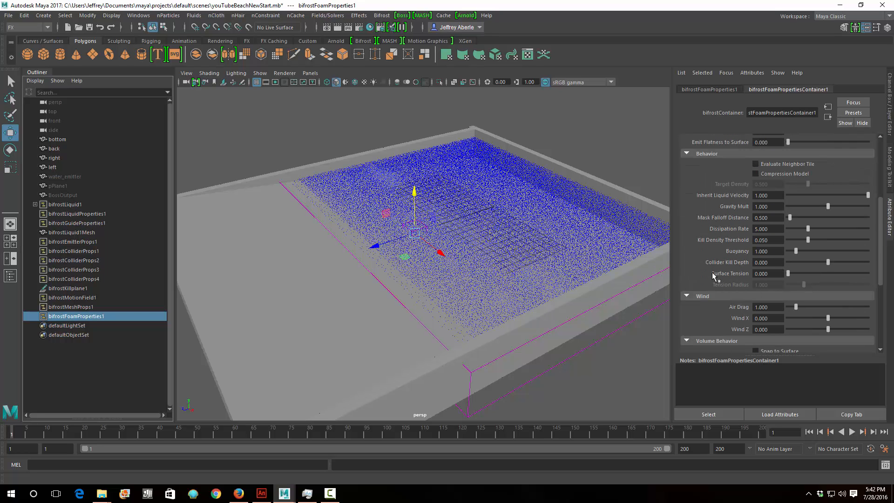
scroll(713, 275, "down", 10)
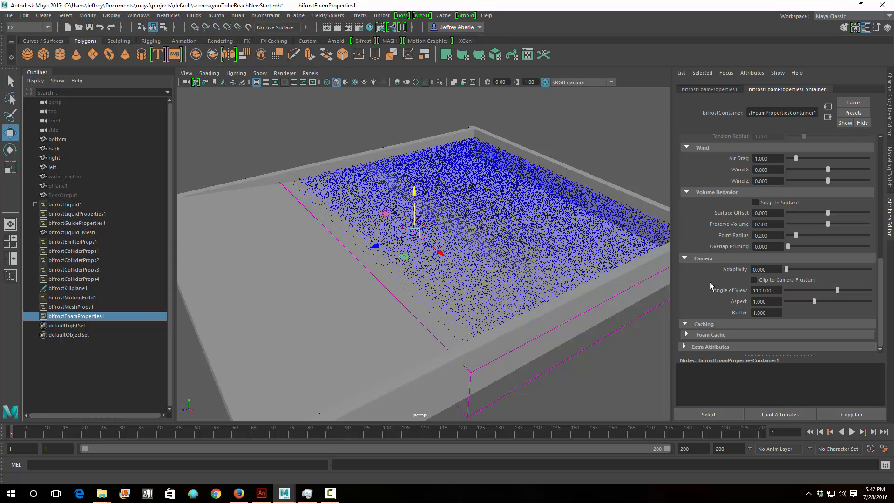
scroll(710, 282, "up", 20)
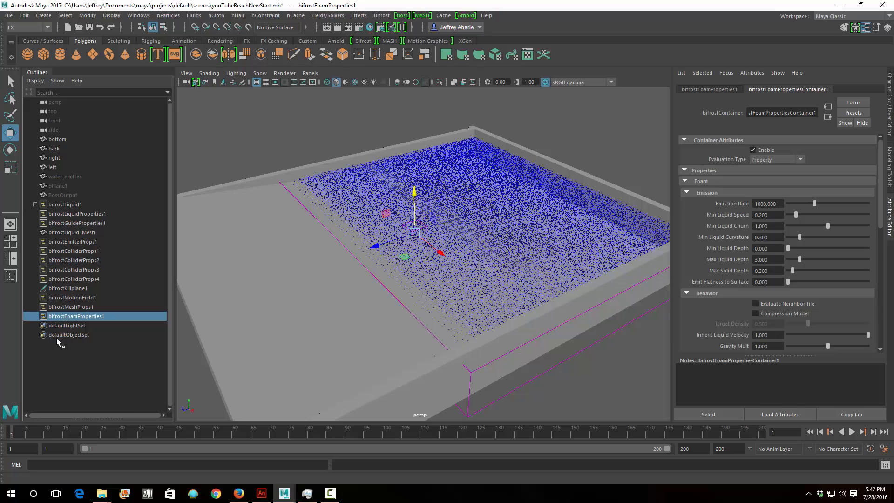
- Select bifrostLiquid1, start caching the foam simulation with a short playback, and turn on the Bifrost HUD
left_click(79, 206)
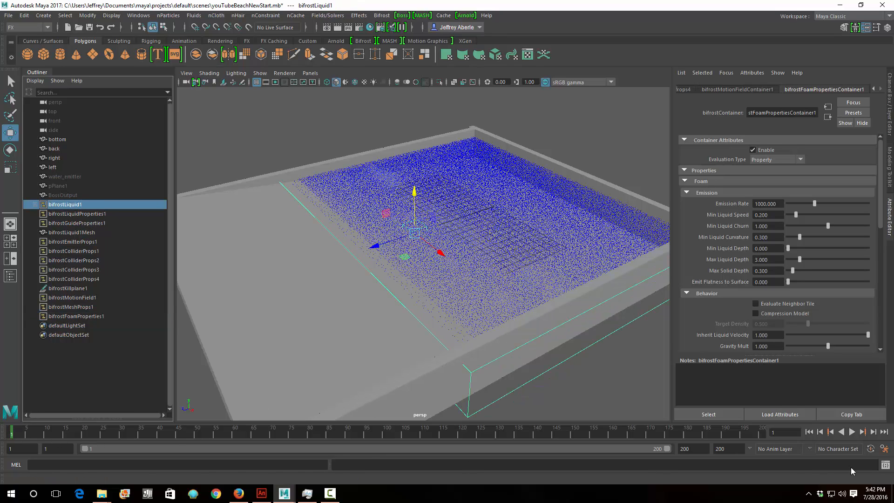
left_click(851, 432)
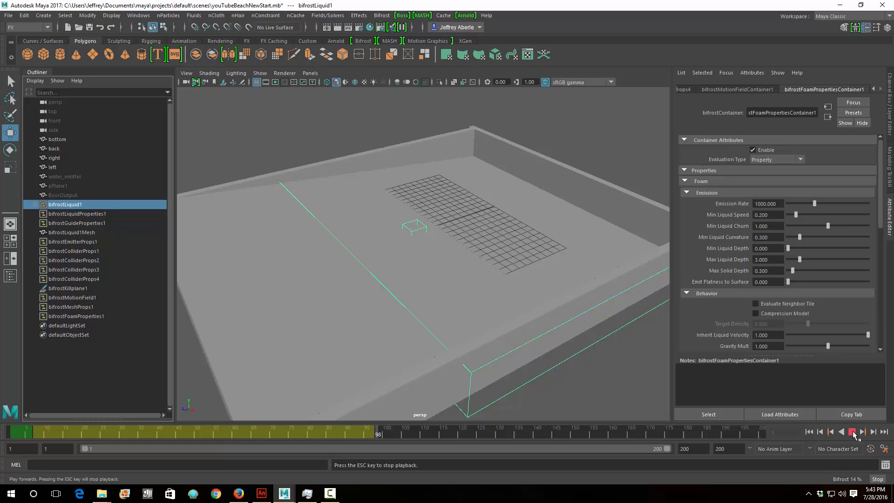
left_click(853, 432)
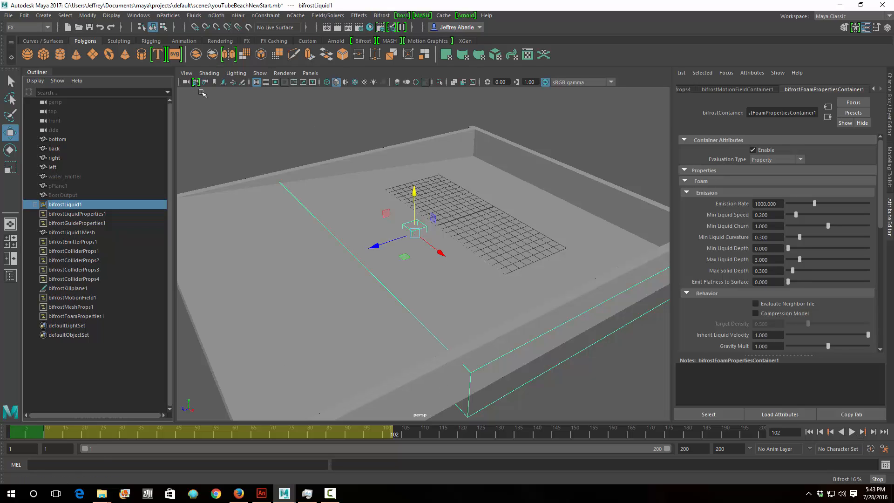
left_click(382, 15)
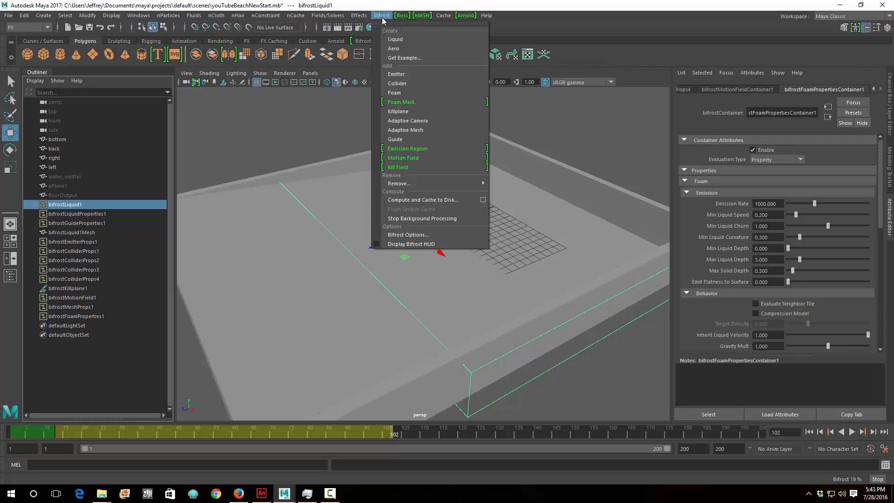
left_click(378, 247)
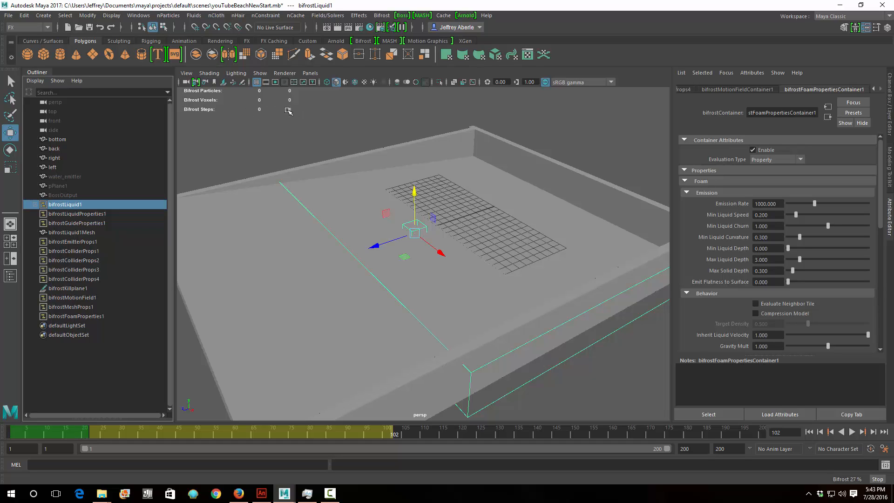
- Scrub the cached frames of bifrostLiquid1 up to frame 35, comparing the HUD counts for the liquid and bifrostFoamProperties1
left_click(61, 434)
key("alt+v")
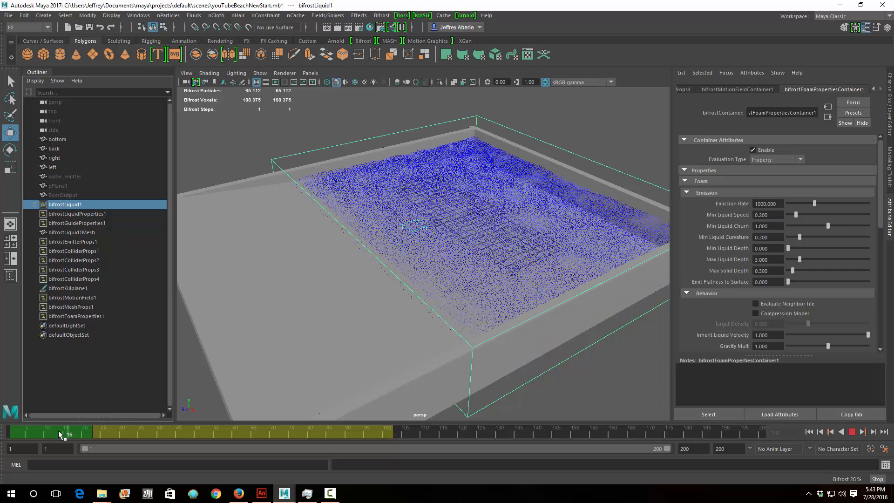
left_click(59, 435)
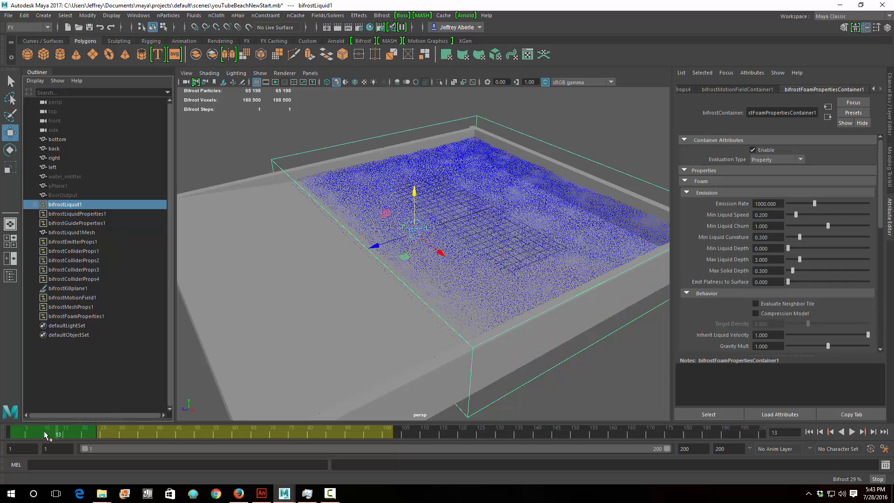
left_click(83, 434)
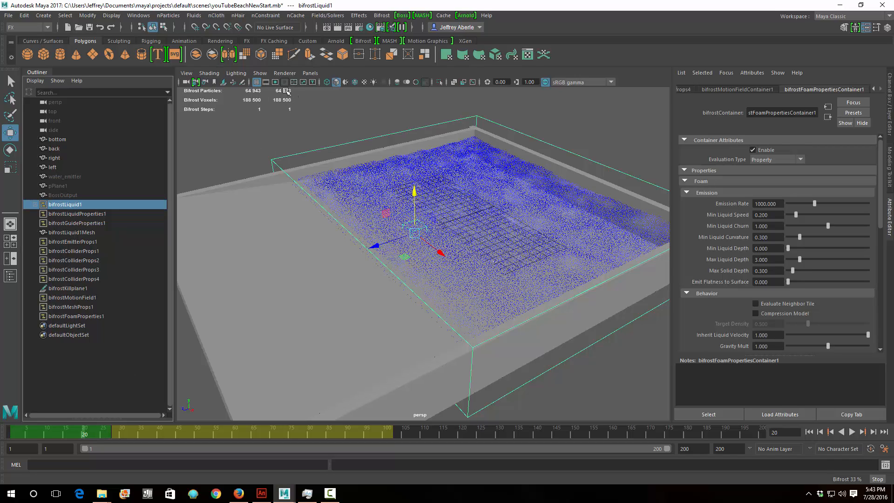
left_click(77, 317)
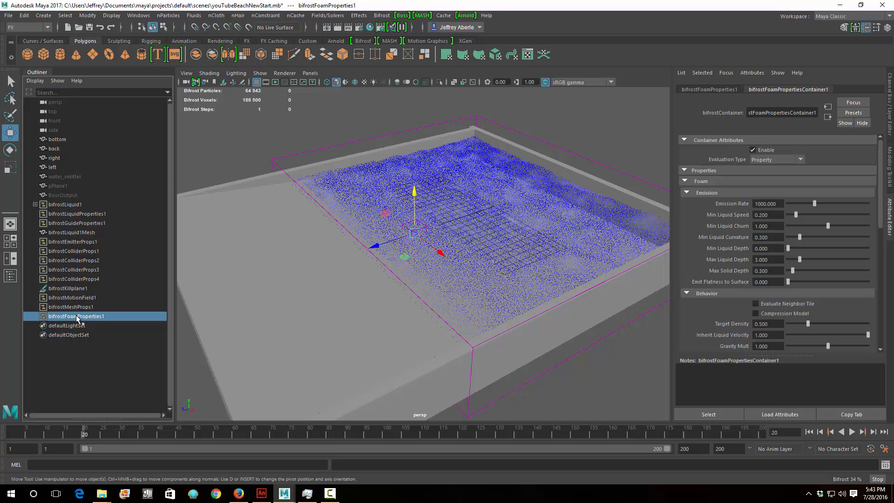
left_click(77, 205)
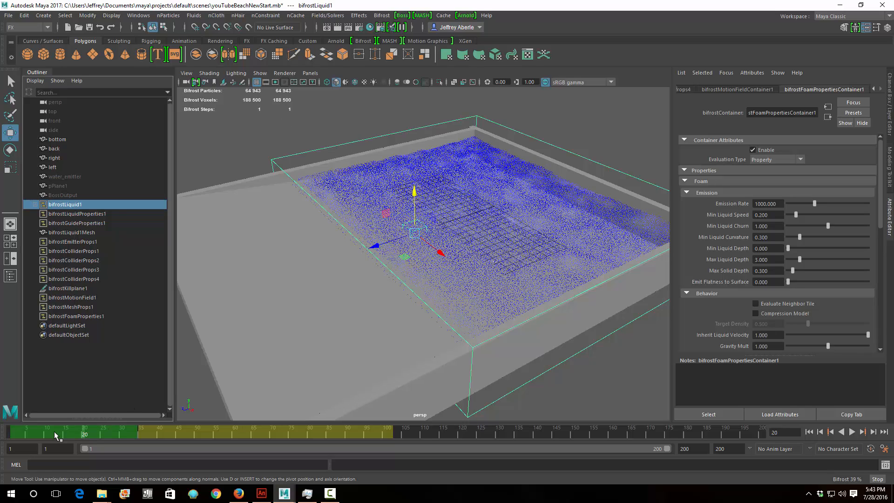
left_click_drag(64, 432, 141, 435)
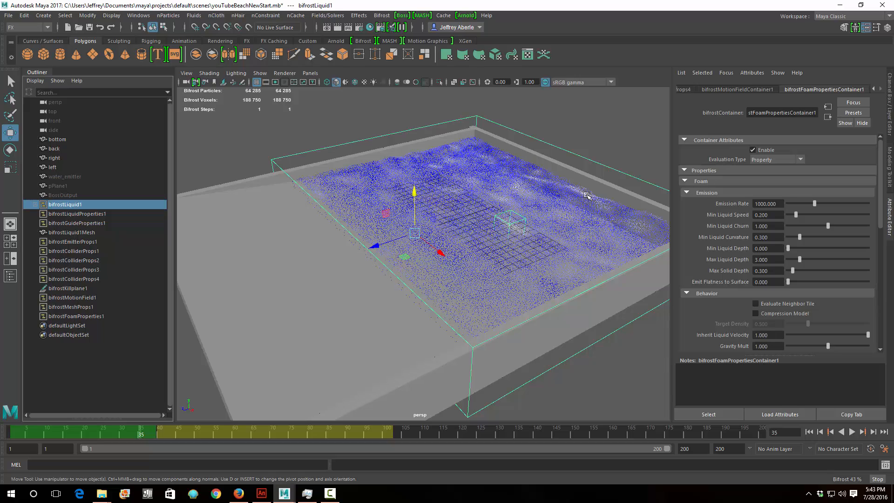
- Review the Behavior attributes of bifrostFoamProperties1, including the Dissipation Rate description
left_click(86, 316)
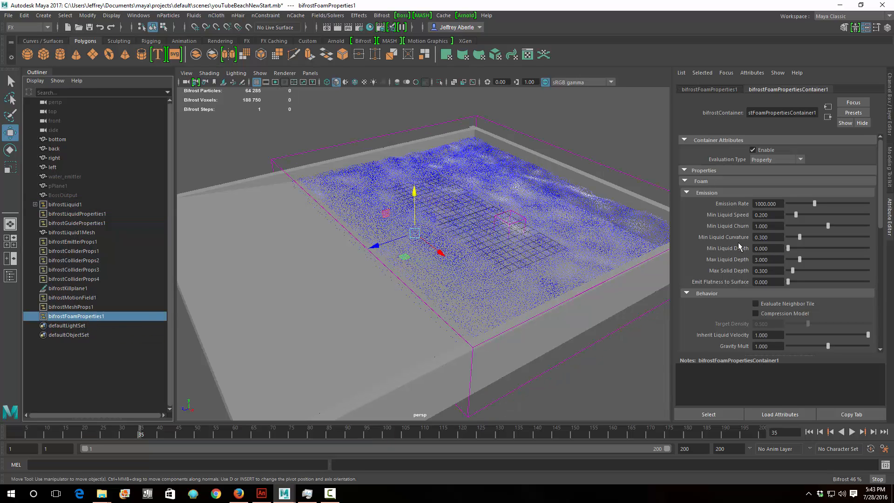
scroll(733, 242, "down", 4)
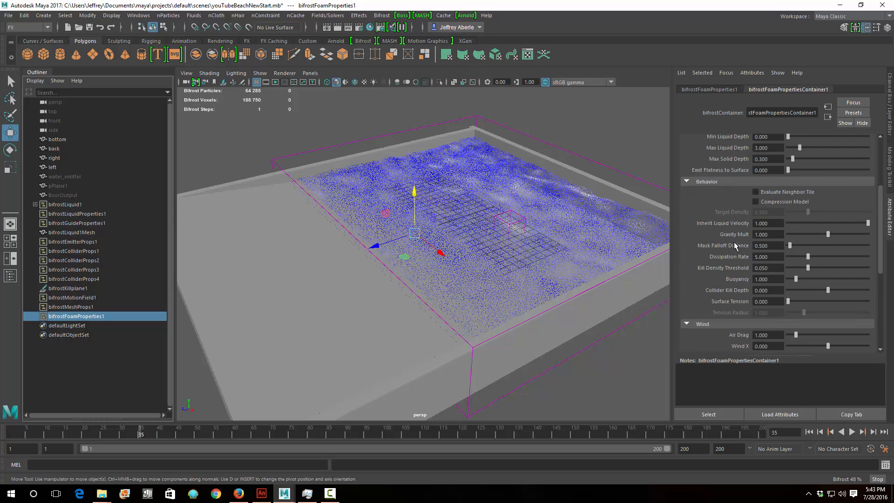
left_click(722, 90)
left_click(766, 91)
scroll(705, 258, "up", 4)
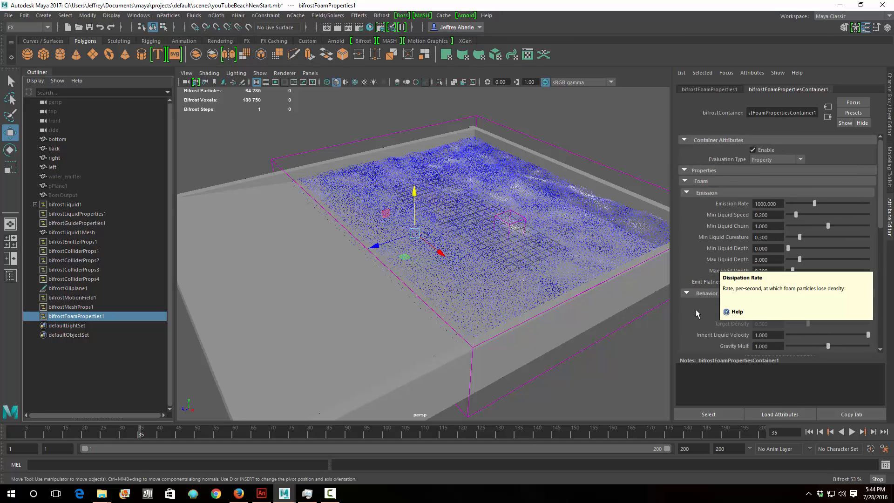
- Check the cache progress on bifrostLiquid1 and review all foam attribute sections of bifrostFoamProperties1, down to Foam Cache
left_click(69, 205)
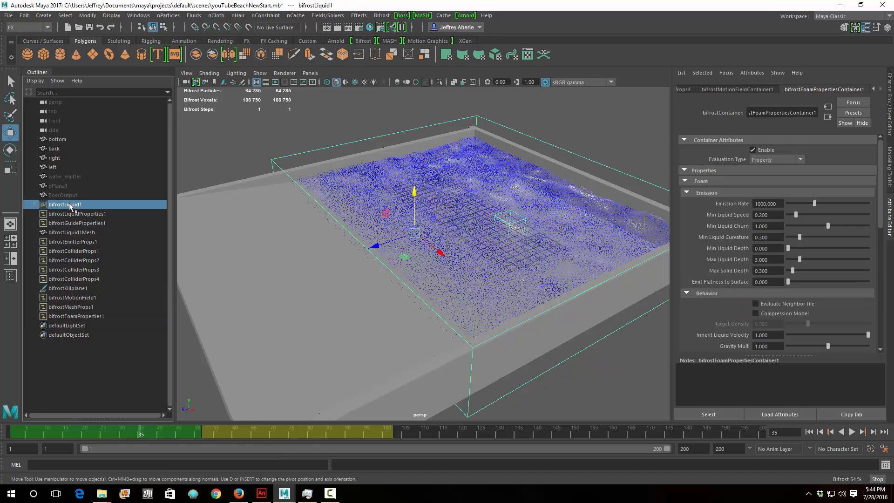
left_click(77, 317)
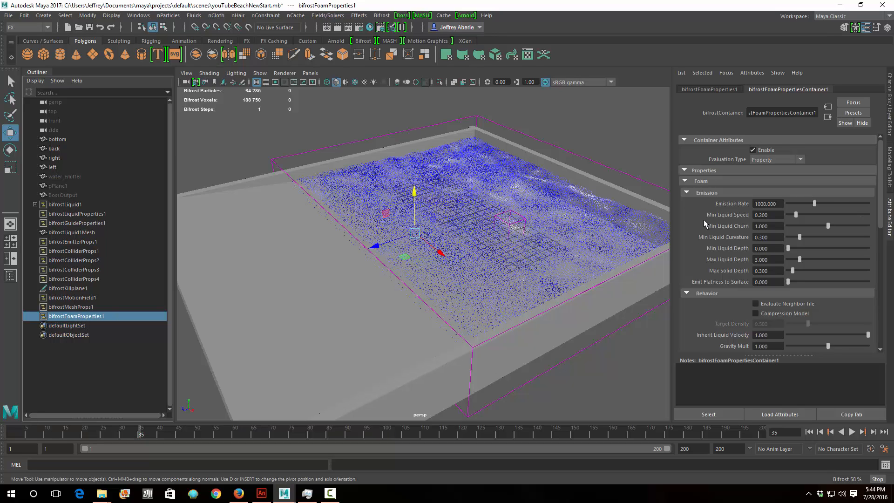
left_click(714, 171)
left_click(715, 171)
left_click(714, 180)
left_click(713, 180)
scroll(717, 298, "down", 10)
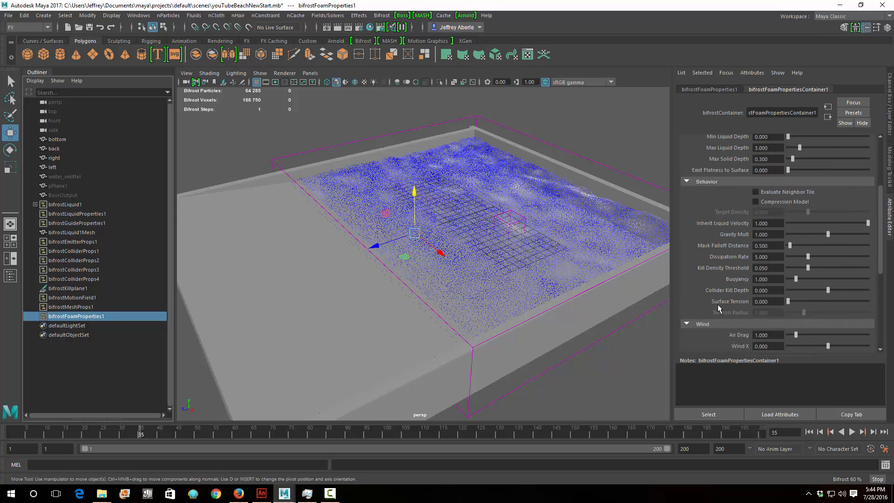
scroll(719, 305, "down", 3)
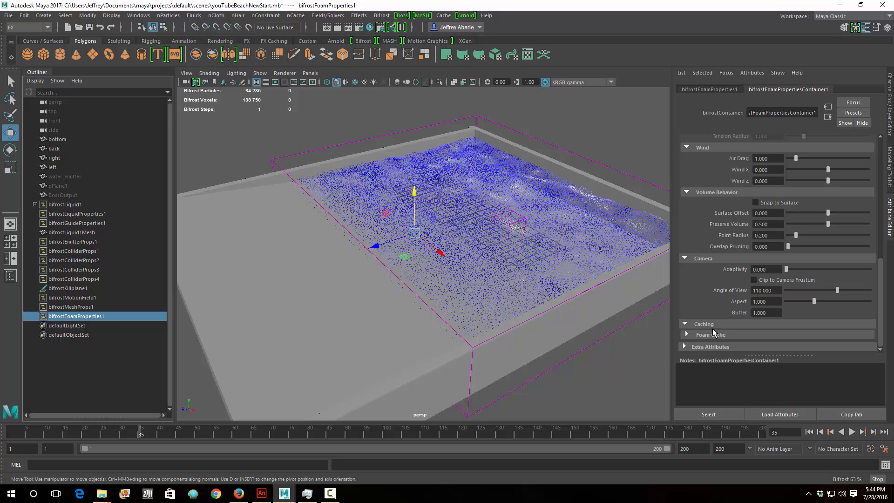
scroll(712, 297, "up", 13)
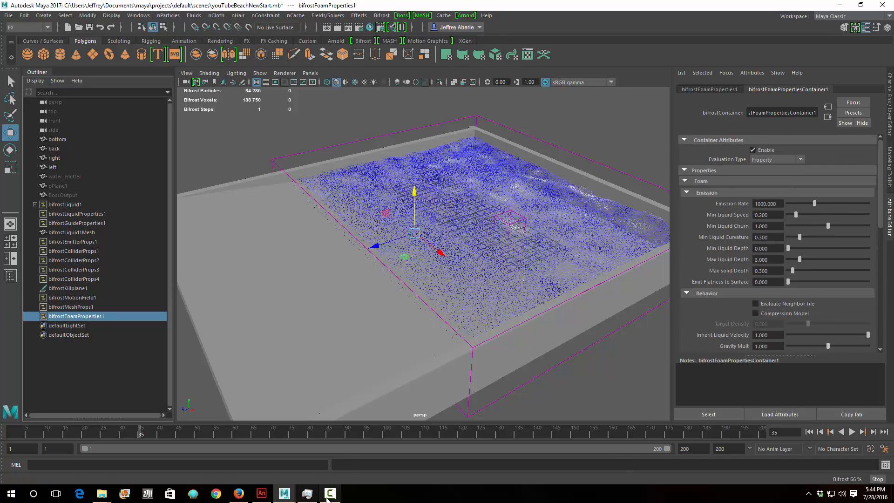
left_click(328, 494)
left_click(844, 454)
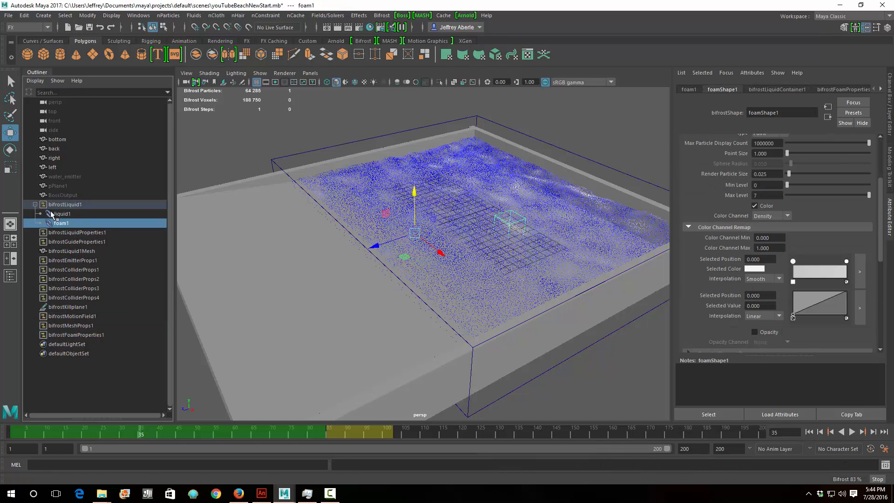
- Compare the particle display and color remap settings of liquid1 and foam1 under bifrostLiquid1
left_click(35, 205)
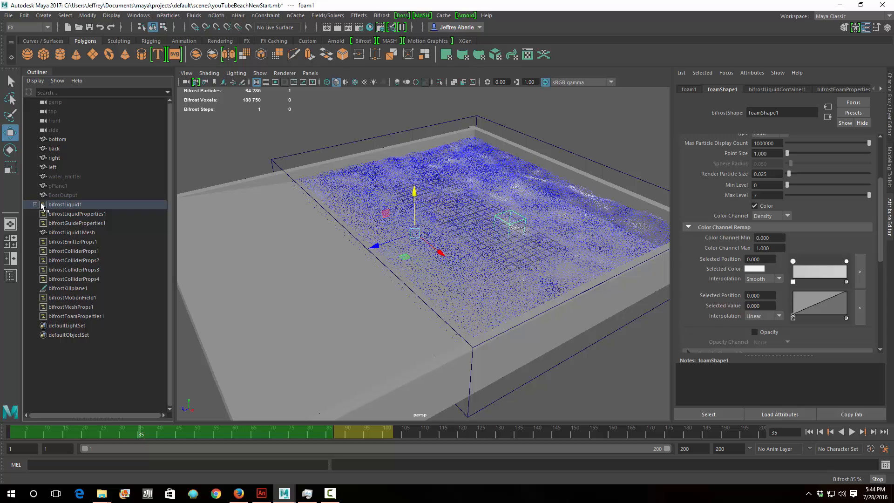
left_click(35, 205)
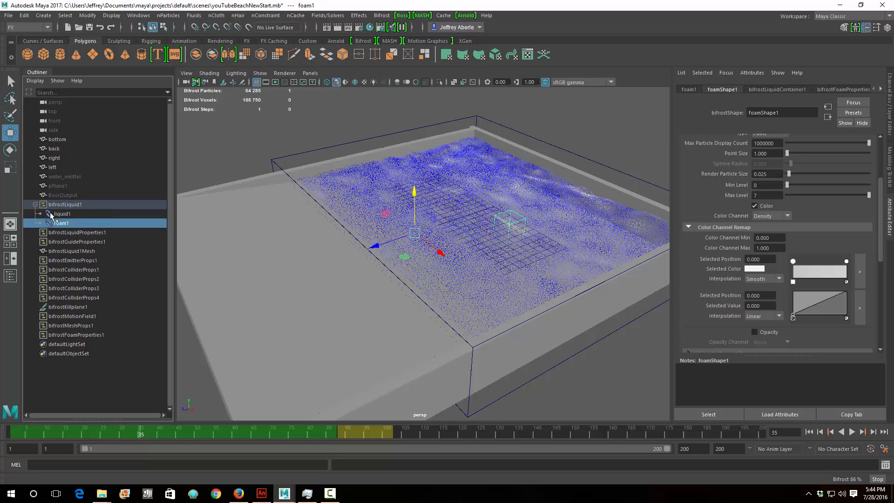
left_click(64, 215)
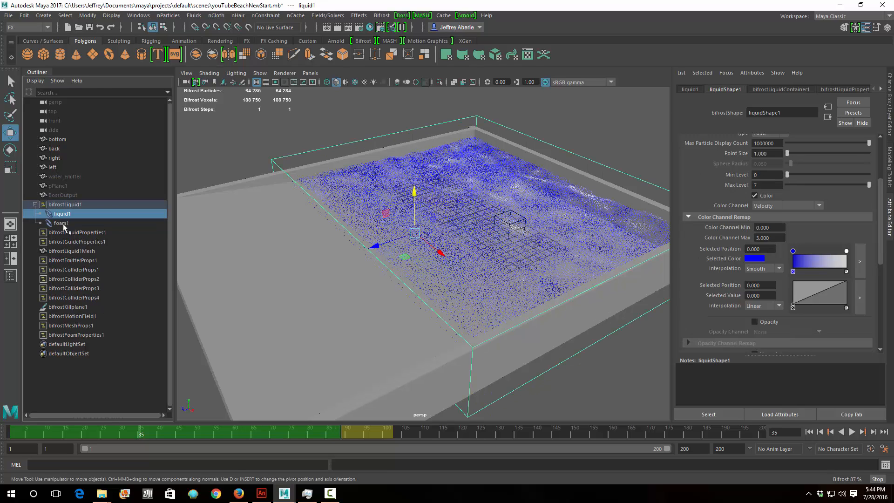
left_click(63, 223)
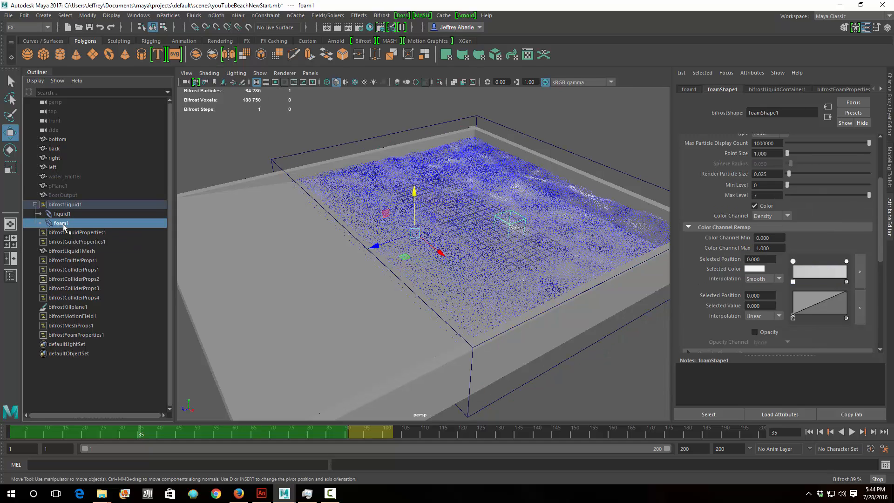
left_click(62, 215)
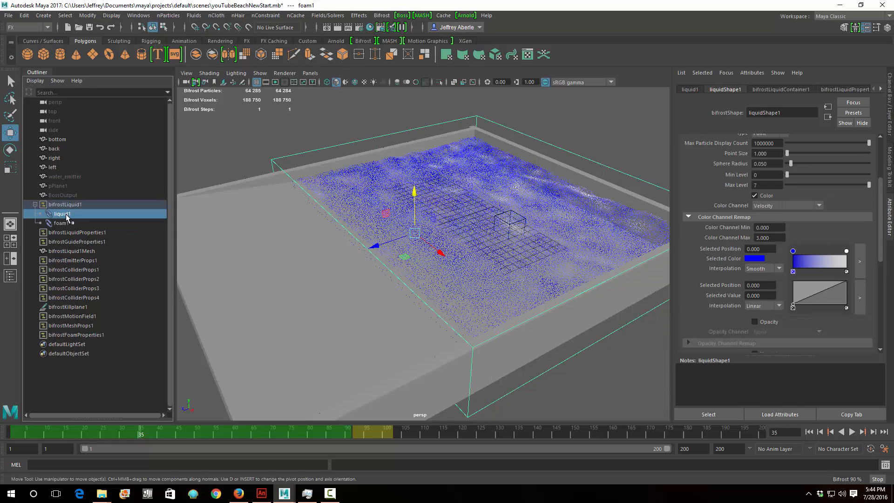
scroll(799, 255, "up", 3)
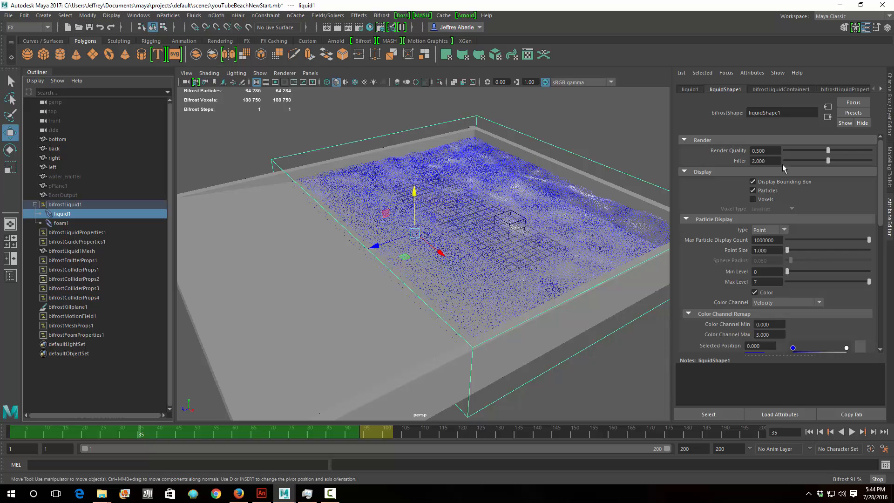
scroll(832, 255, "down", 2)
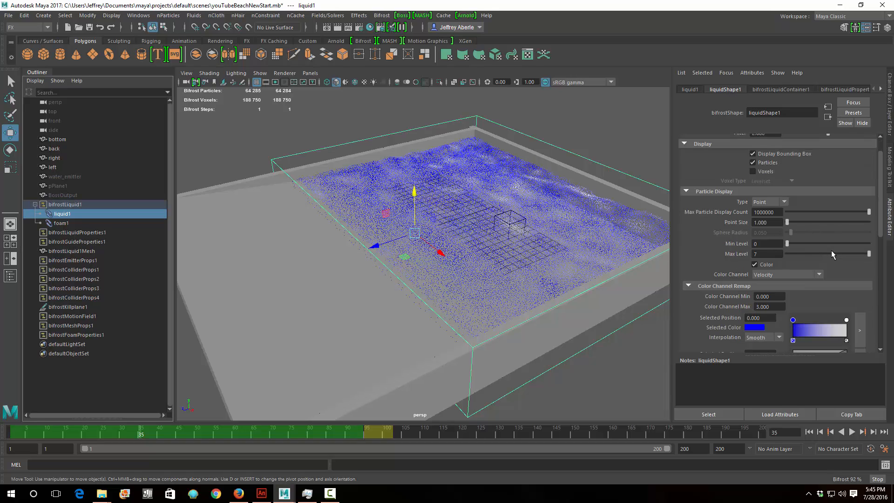
scroll(796, 303, "down", 4)
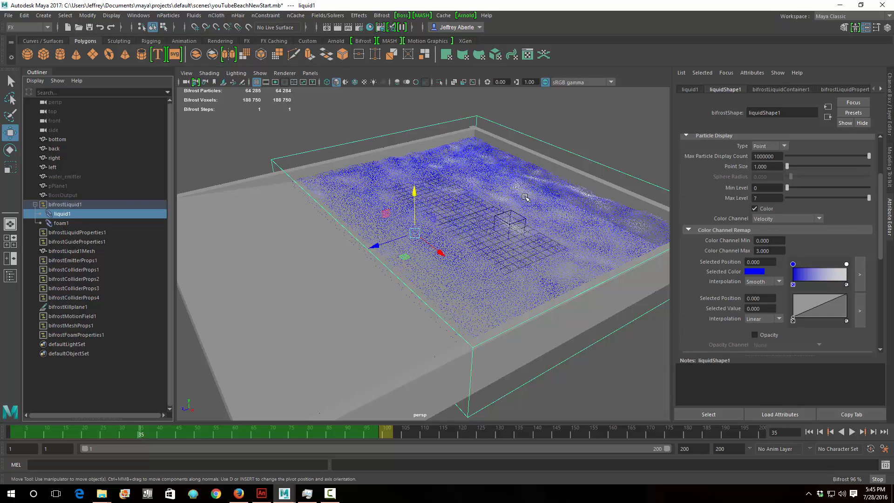
- View frame 100, then play forward to frame 157 to extend the range of frames being cached
left_click(386, 438)
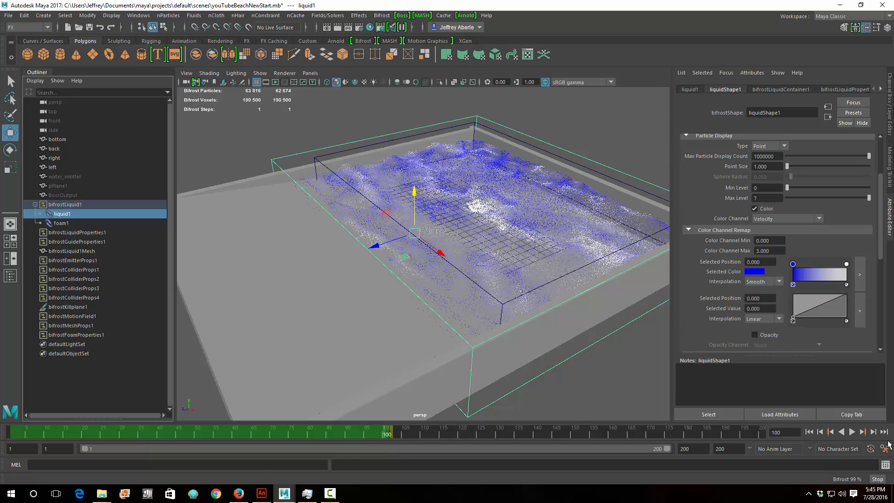
left_click(852, 432)
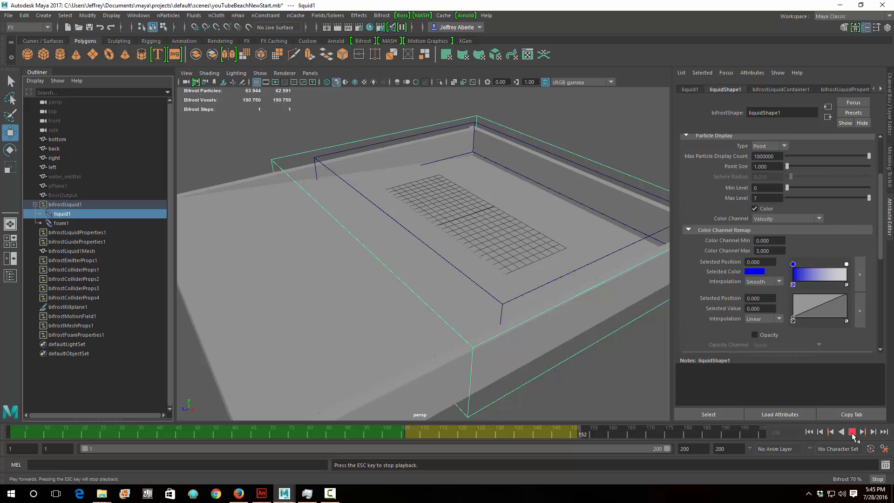
left_click(852, 433)
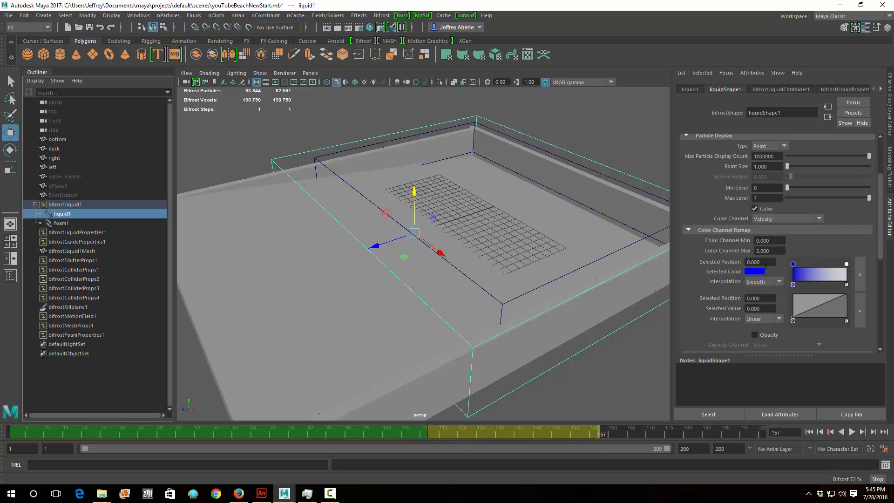
- At frame 105, try a Color Channel Max of 10 for liquidShape1, set it to 15, and check up to frame 121
left_click_drag(349, 438, 403, 436)
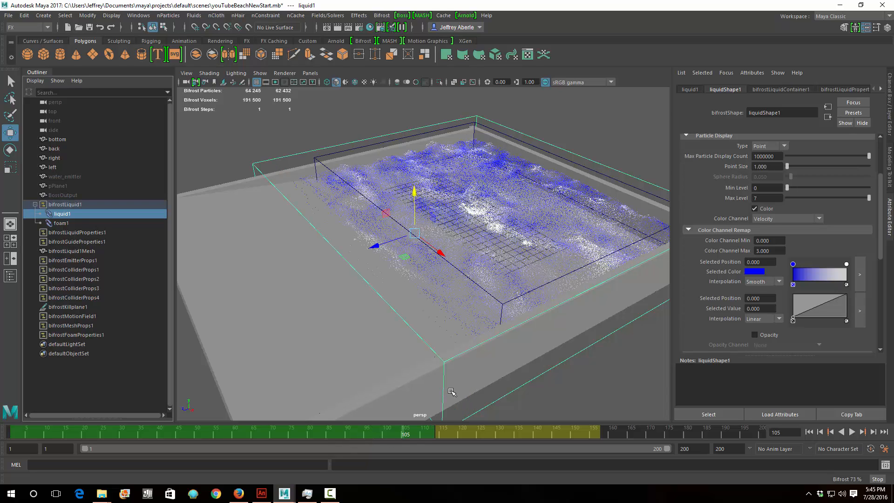
left_click(754, 251)
type("10")
key("Return")
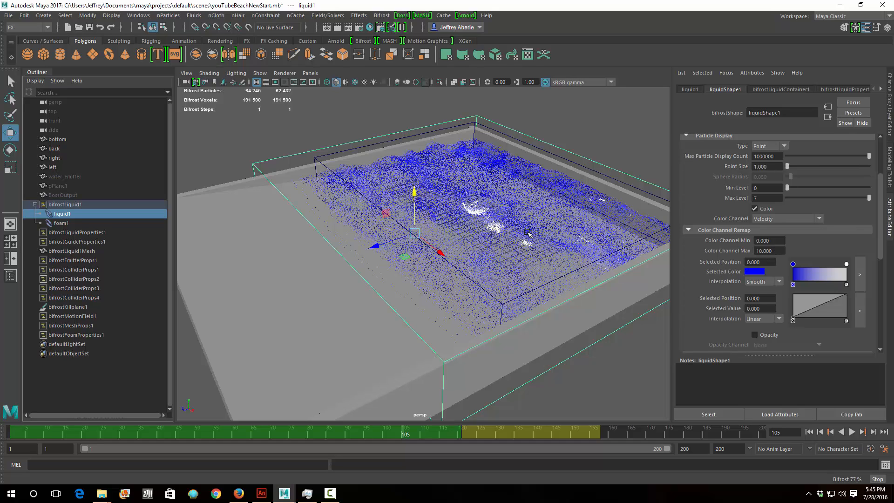
double_click(782, 252)
type("15")
key("Return")
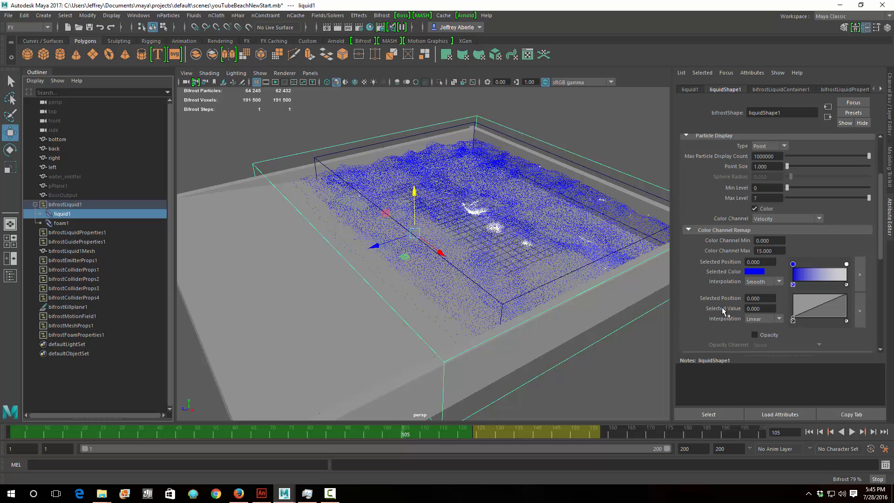
left_click_drag(418, 434, 464, 434)
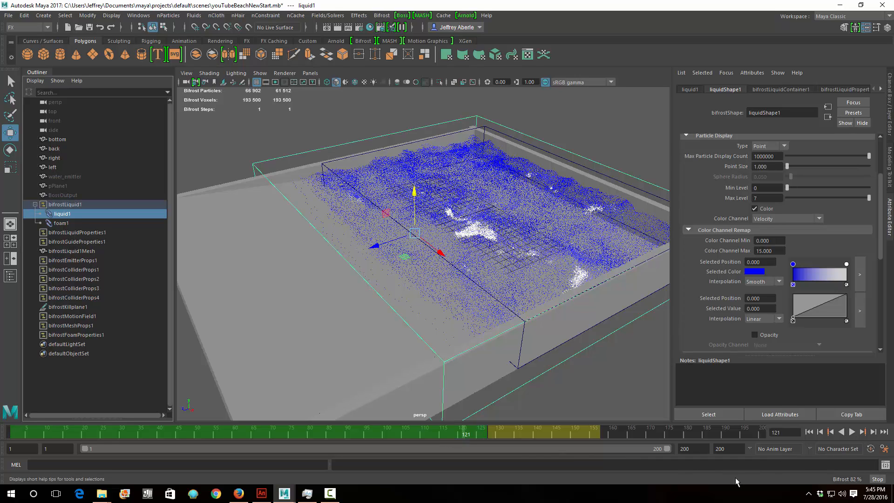
left_click(330, 493)
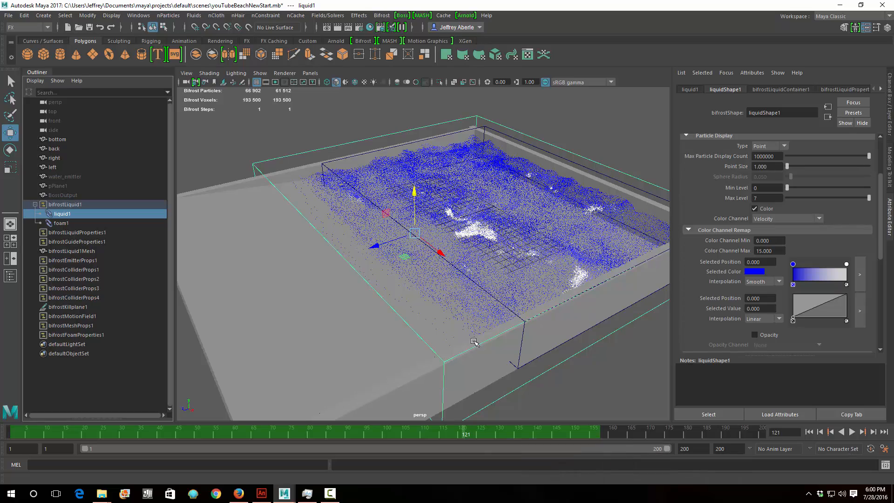
- Preview the cached foam from frame 96 to frame 140 and select foam1 to view its particle display settings
left_click(370, 434)
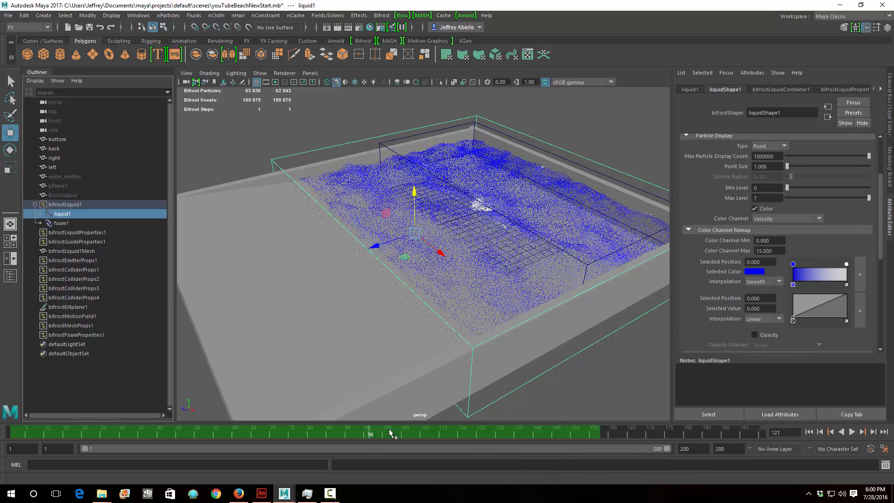
key("alt+v")
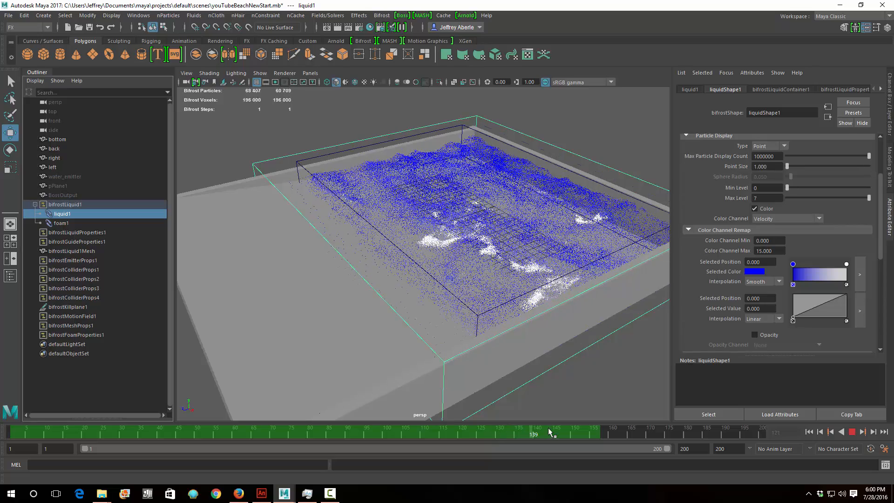
mouse_move(549, 430)
left_mouse_down()
mouse_move(503, 434)
mouse_move(537, 433)
left_mouse_up()
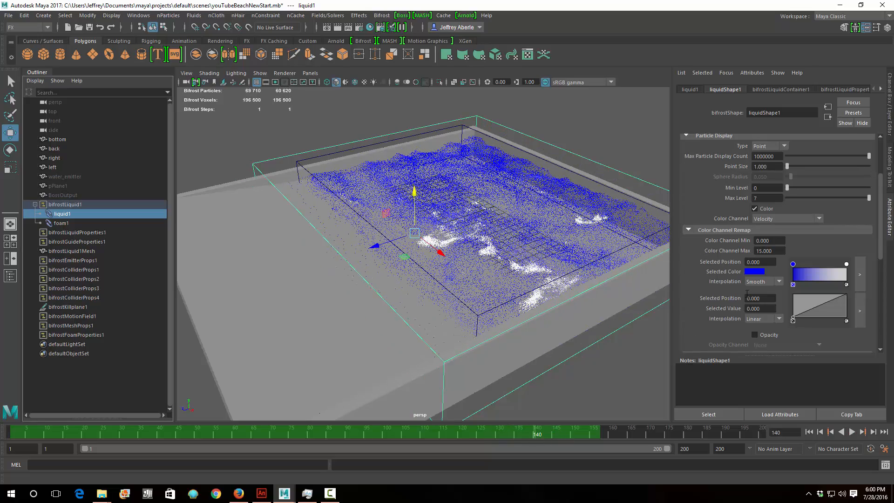
left_click(68, 226)
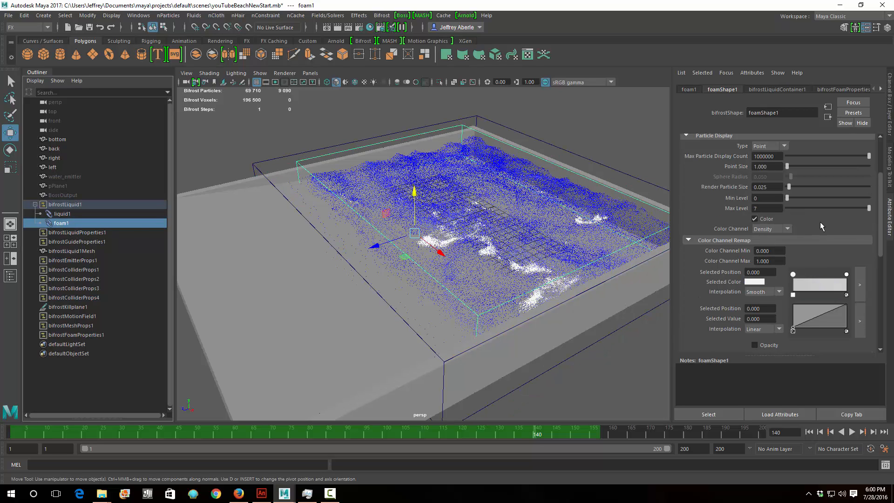
- Try a Point Size of about 5.24 for foamShape1, preview the foam to frame 148, and set the size back to 1
scroll(820, 223, "up", 2)
scroll(810, 235, "up", 2)
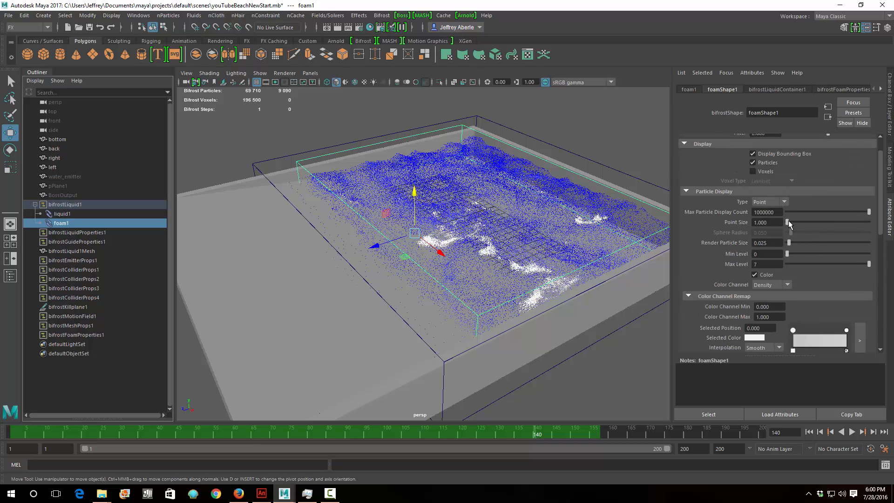
left_click_drag(788, 223, 825, 225)
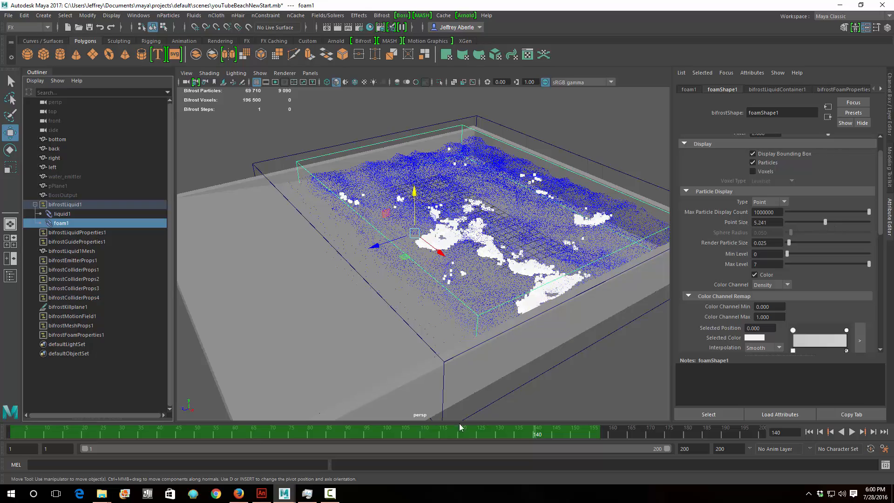
key("alt+v")
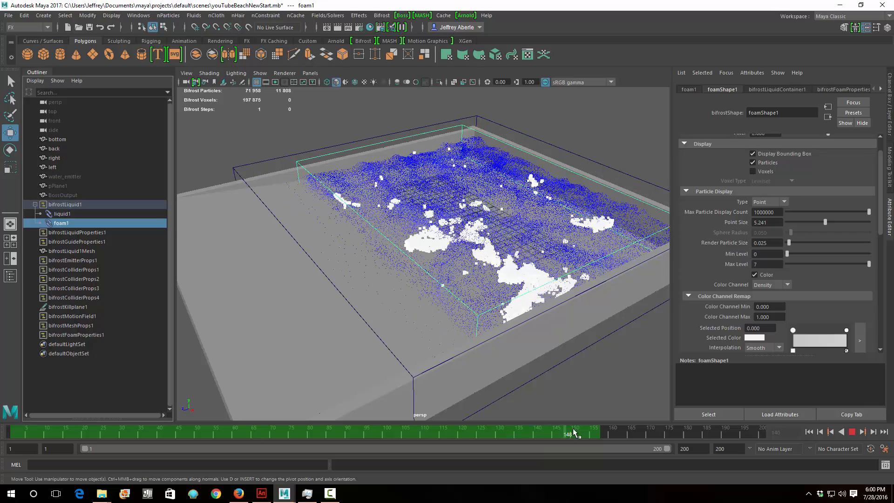
left_click(561, 431)
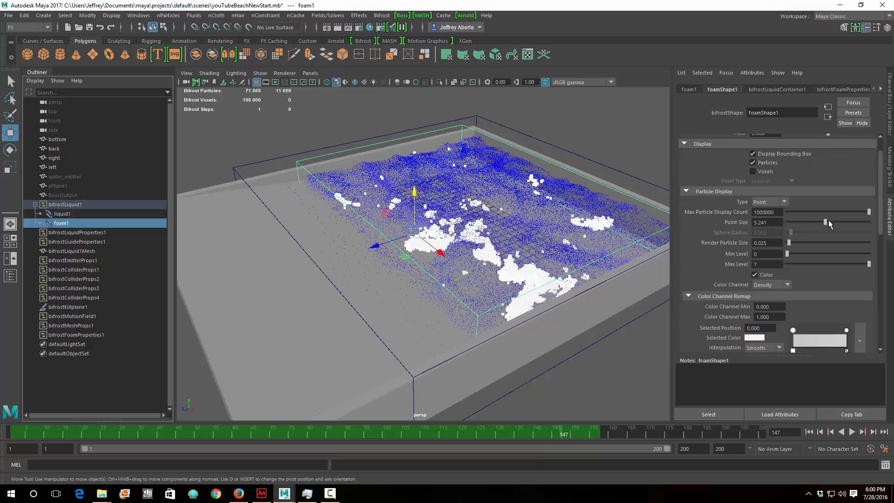
left_click_drag(825, 223, 782, 225)
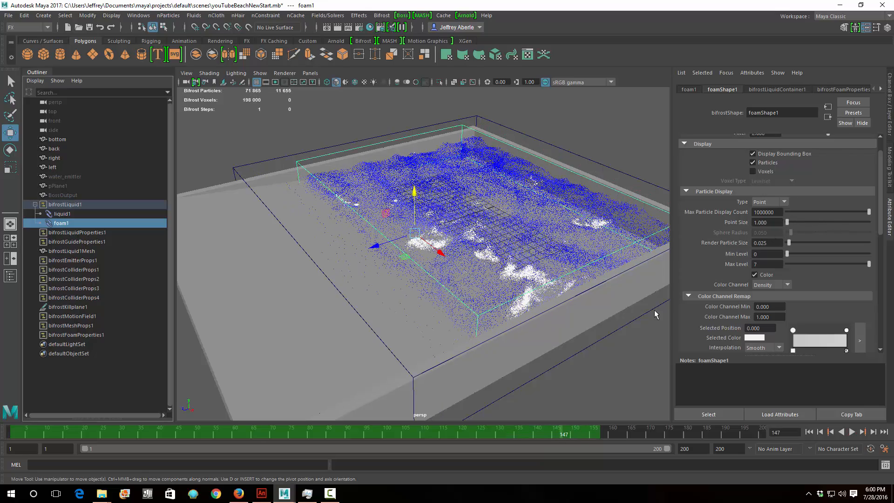
left_click_drag(446, 434, 564, 431)
- Set the Emission Rate of bifrostFoamProperties1 to 3000 and check the foam around frames 141 and 142
left_click(80, 335)
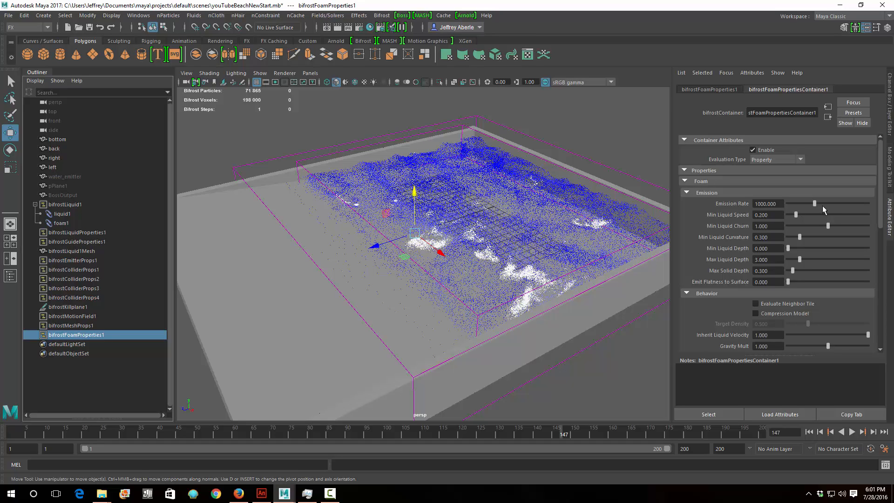
left_click_drag(777, 203, 701, 205)
type("3000")
key("Return")
mouse_move(562, 435)
left_mouse_down()
mouse_move(519, 436)
mouse_move(571, 434)
mouse_move(545, 434)
left_mouse_up()
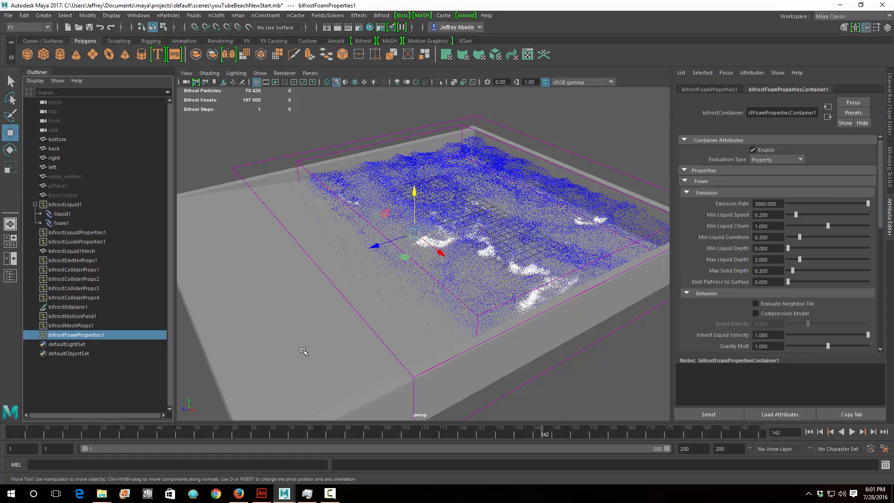
key("alt+v")
left_click_drag(574, 436, 540, 434)
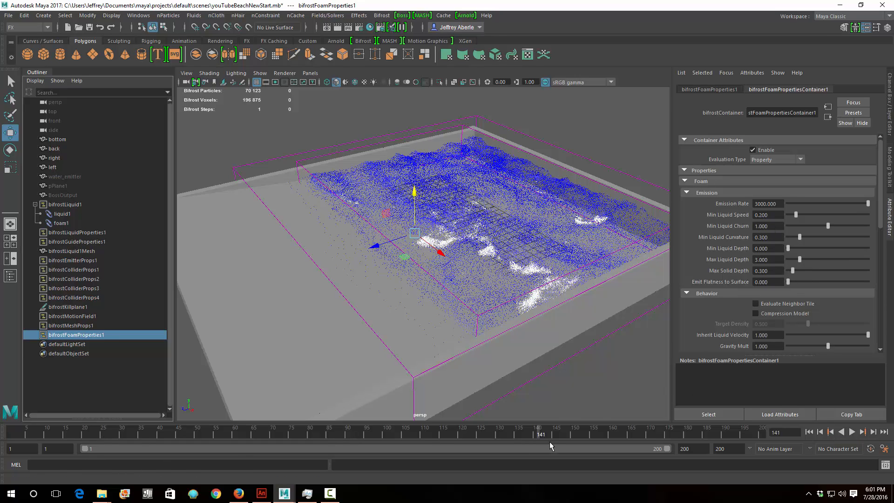
- Set the foam's Min Liquid Speed to 0.1, recheck frames 140 to 141, and stop the Bifrost background processing
left_click(537, 434)
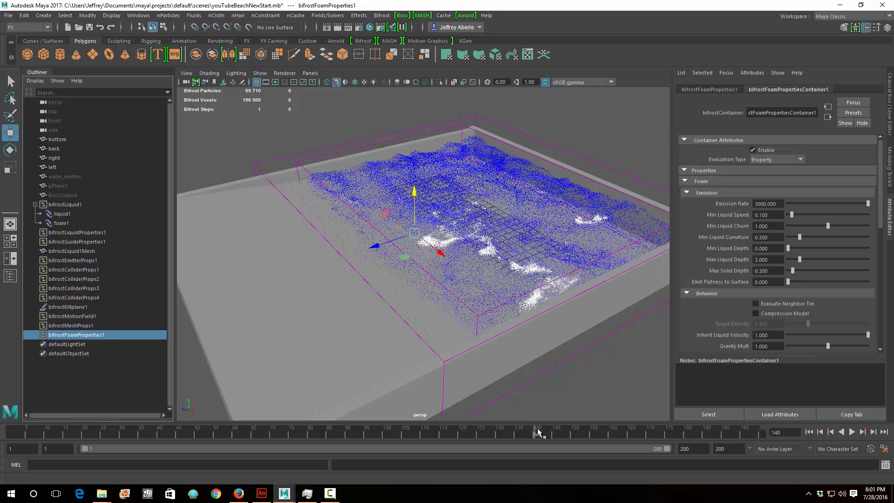
left_click_drag(542, 434, 536, 433)
left_click_drag(580, 433, 540, 434)
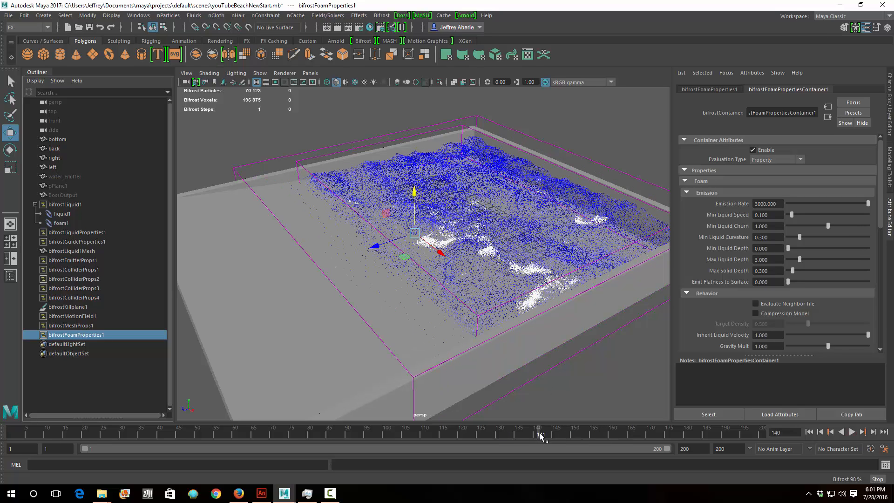
left_click(877, 479)
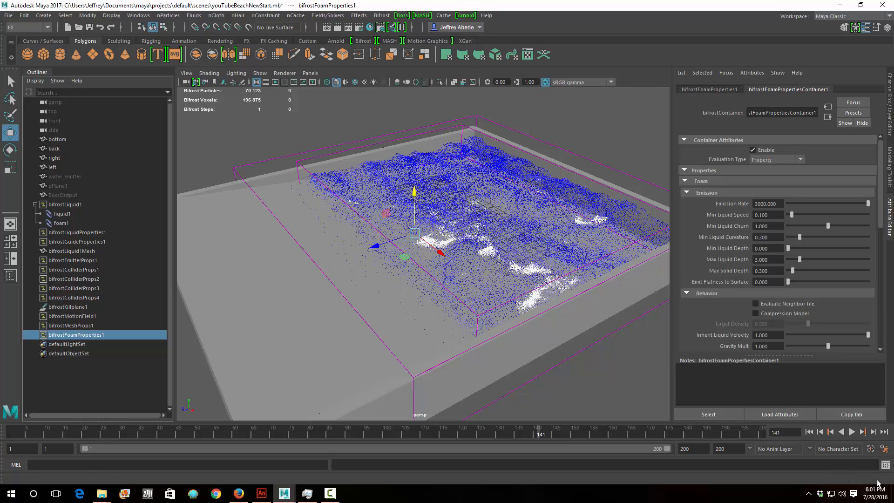
- Play liquid1 from frame 1 to re-cache the simulation through frame 200, checking the CPU load in Task Manager
left_click(809, 432)
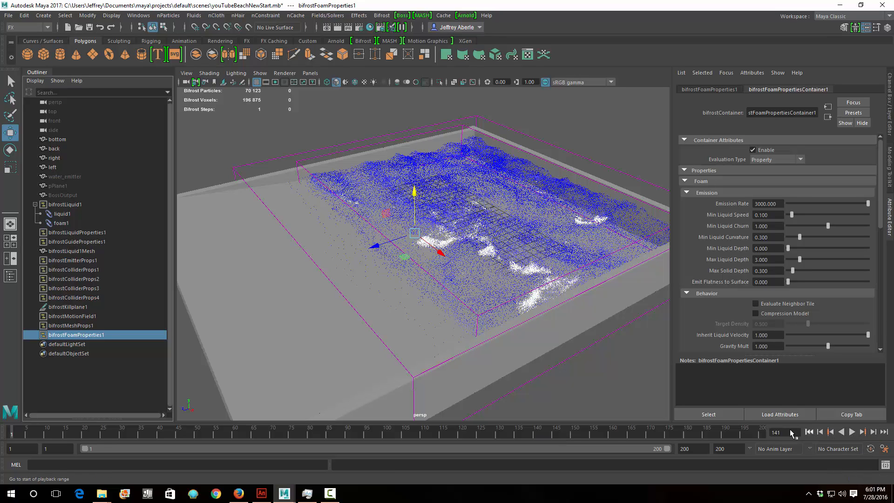
left_click(63, 214)
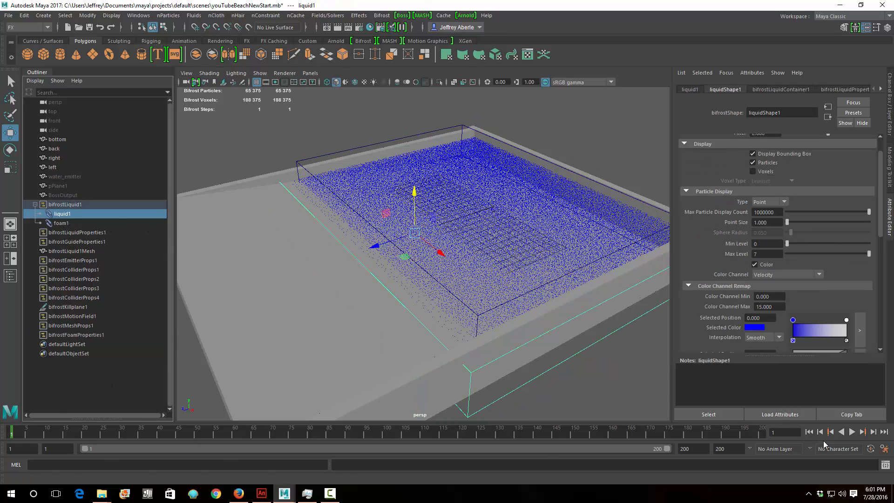
left_click(852, 432)
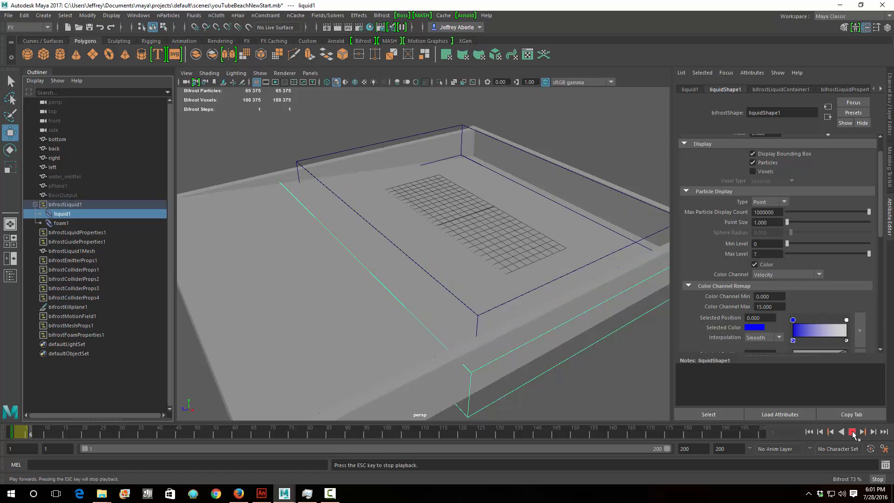
left_click(307, 494)
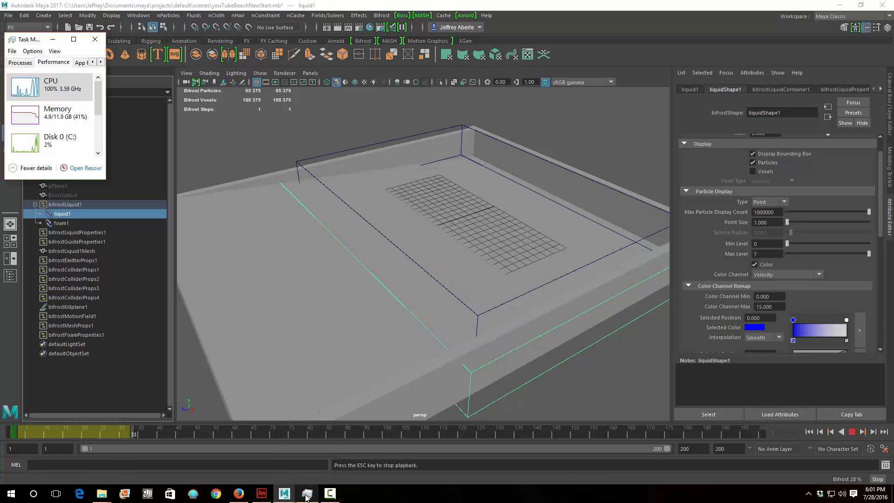
left_click(330, 493)
left_click(850, 449)
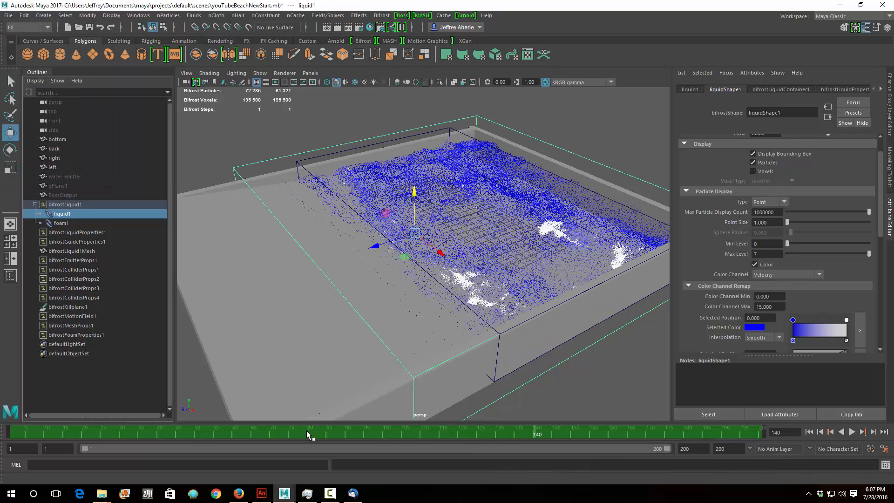
- Preview the re-cached foam from frame 140 to 188, return to frame 145, and view foam1's particle display settings
left_click(530, 433)
mouse_move(540, 428)
left_mouse_down()
mouse_move(534, 432)
mouse_move(542, 429)
left_mouse_up()
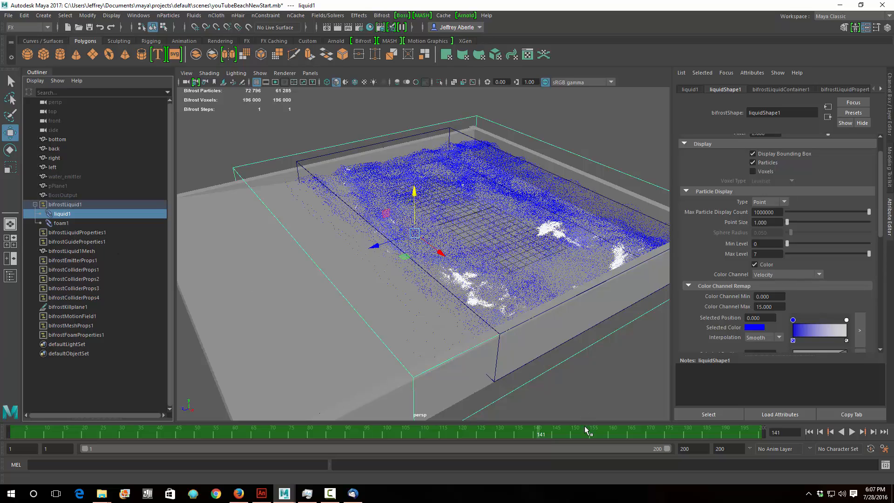
key("alt+v")
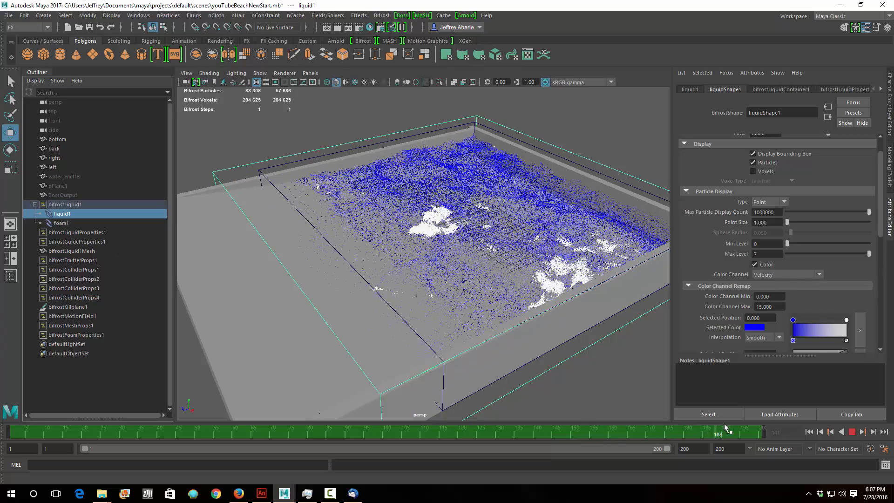
mouse_move(724, 425)
left_mouse_down()
mouse_move(535, 438)
mouse_move(553, 435)
left_mouse_up()
left_click(77, 224)
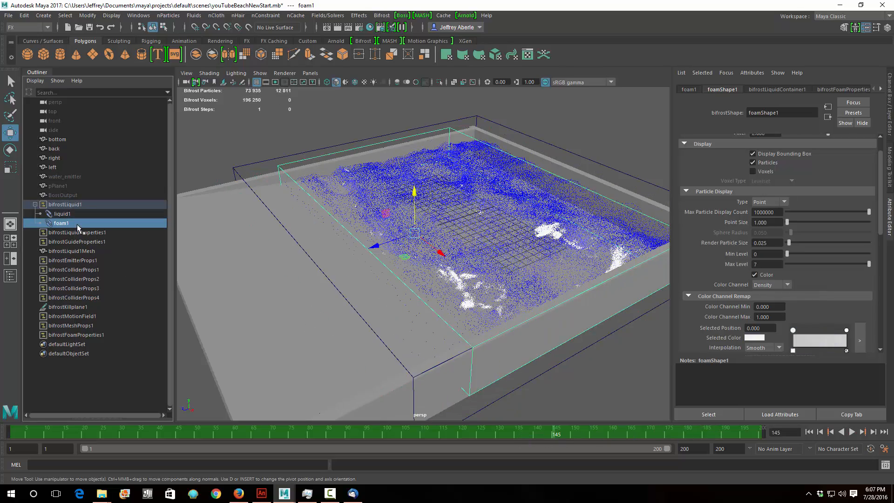
scroll(816, 272, "up", 3)
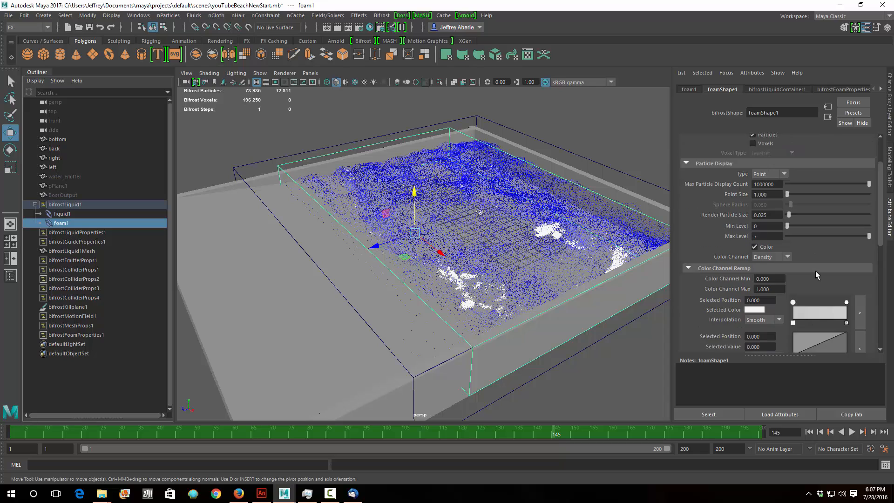
- Review the emission, behavior and wind settings of bifrostFoamProperties1 and examine the foam from a lower camera angle
left_click(91, 336)
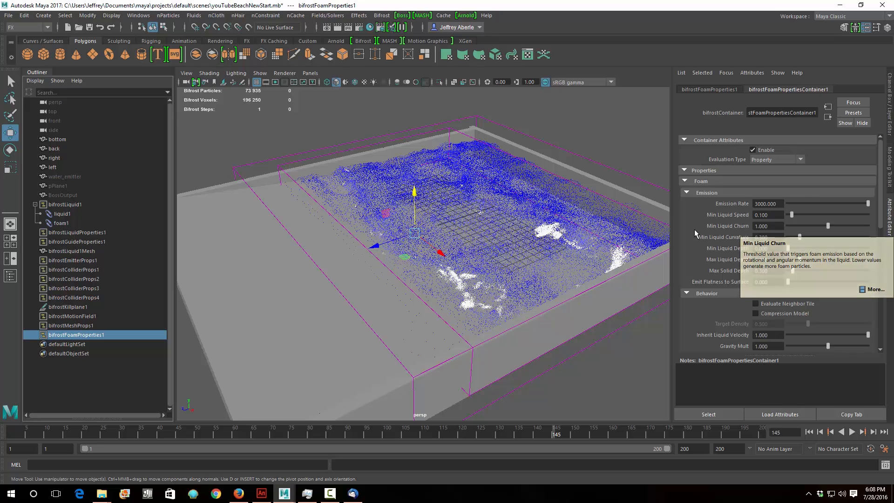
scroll(686, 311, "down", 3)
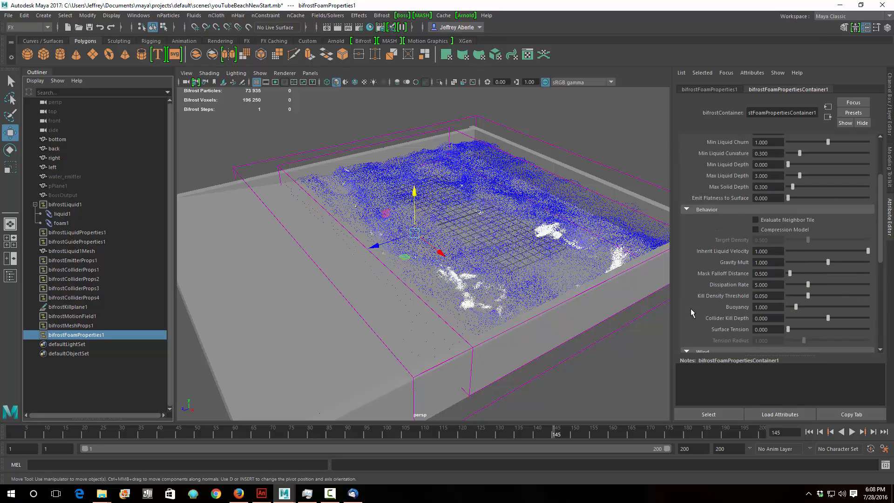
scroll(714, 319, "down", 3)
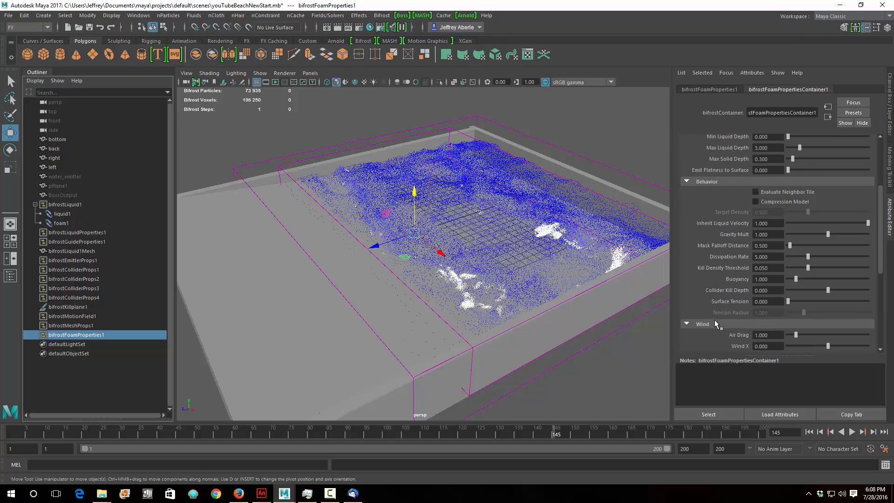
scroll(712, 299, "up", 6)
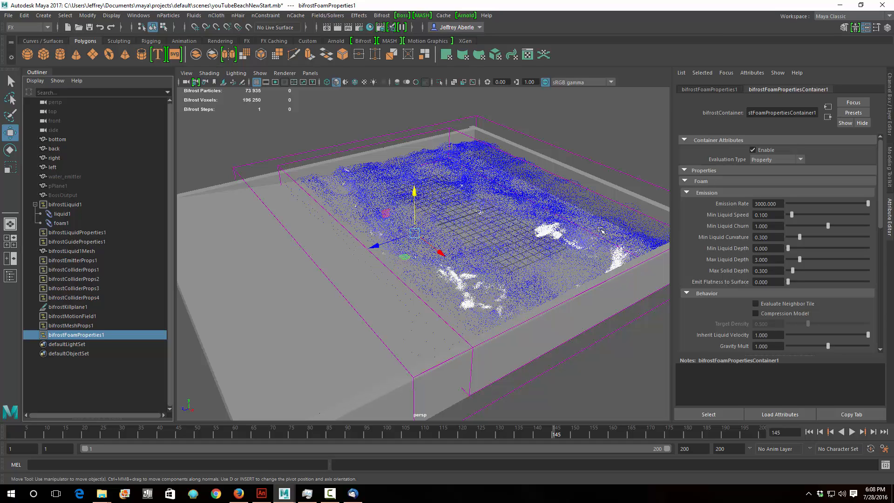
mouse_move(526, 248)
left_mouse_down("alt")
mouse_move(501, 238)
mouse_move(512, 245)
left_mouse_up("alt")
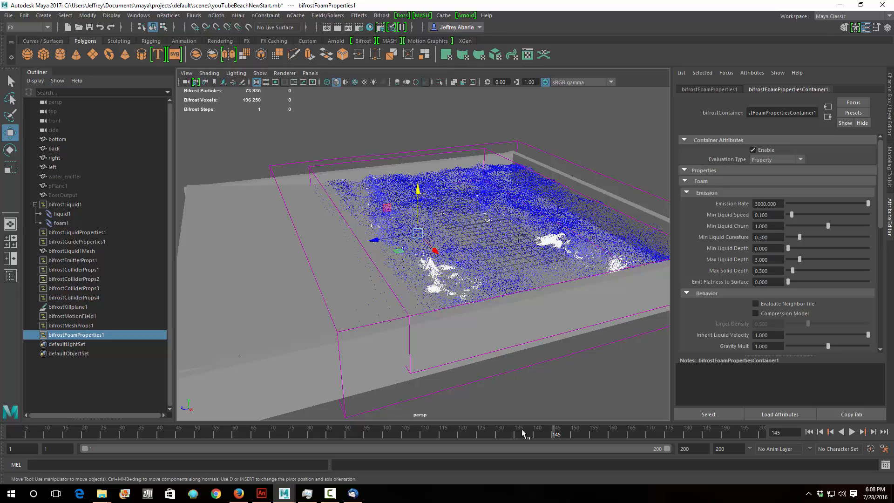
left_click_drag(491, 306, 499, 304, "alt")
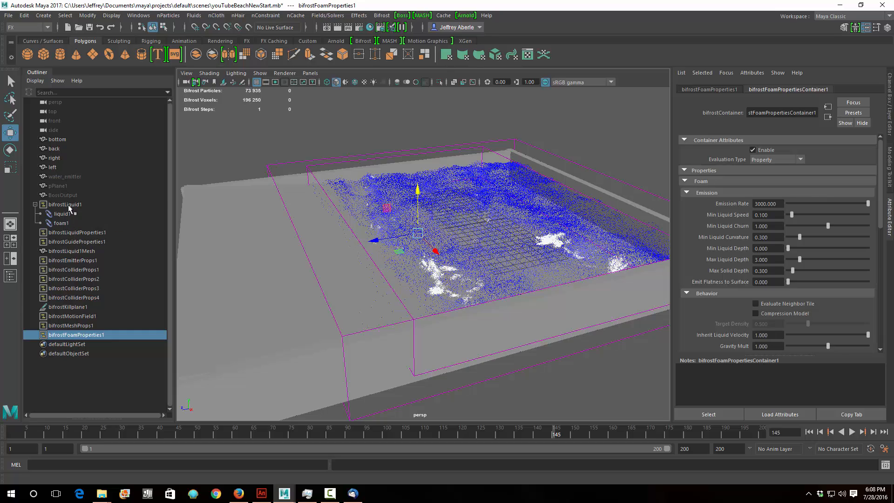
- Look through bifrostLiquid1's transform, container, liquid shape, foam shape and liquid properties attributes
left_click(68, 206)
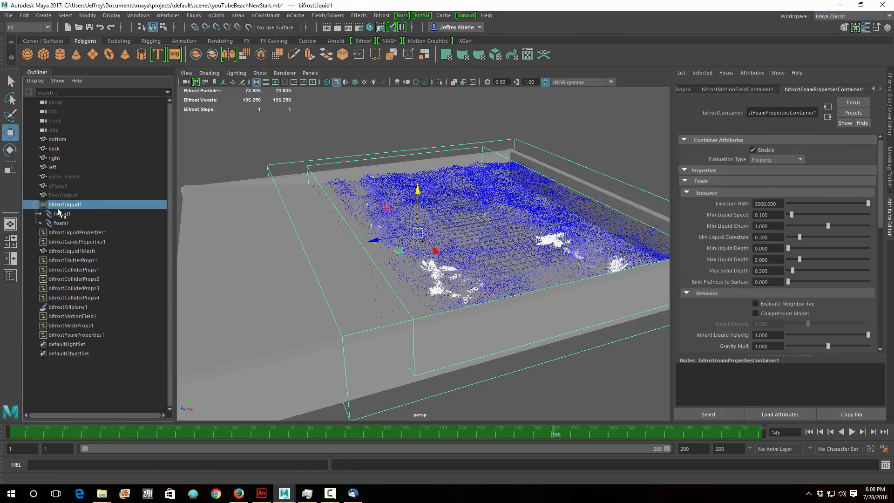
left_click(71, 205)
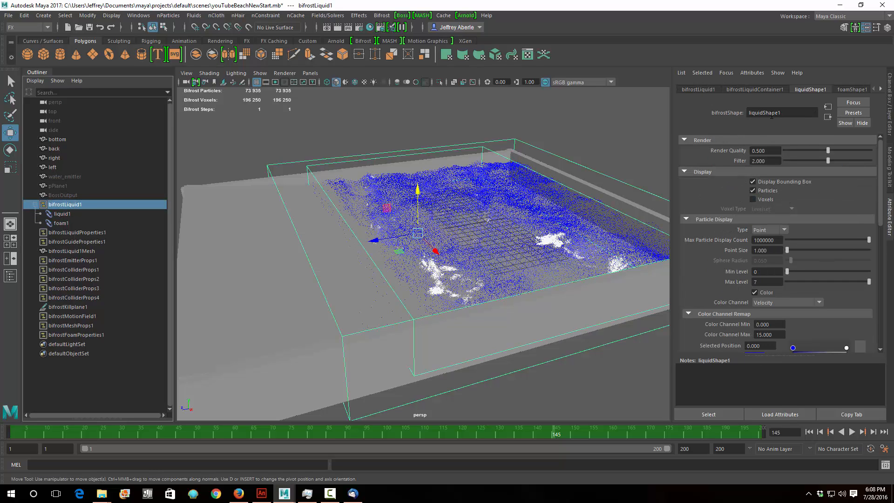
left_click(764, 89)
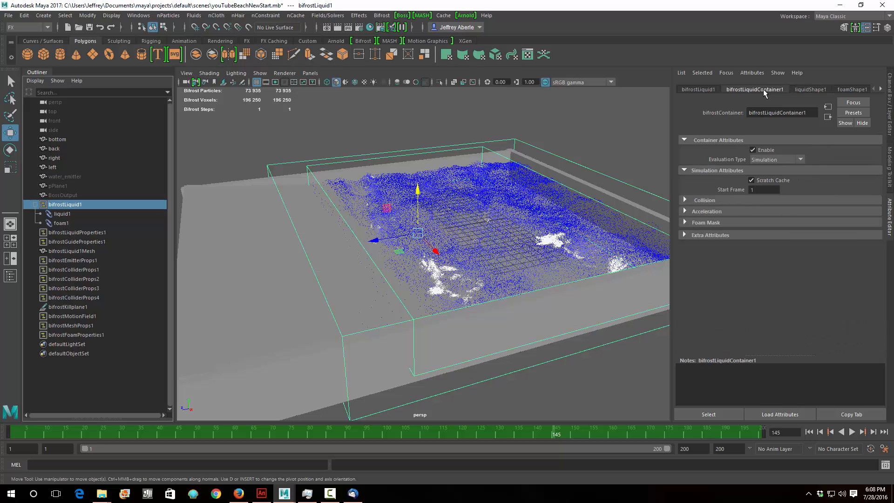
left_click(806, 90)
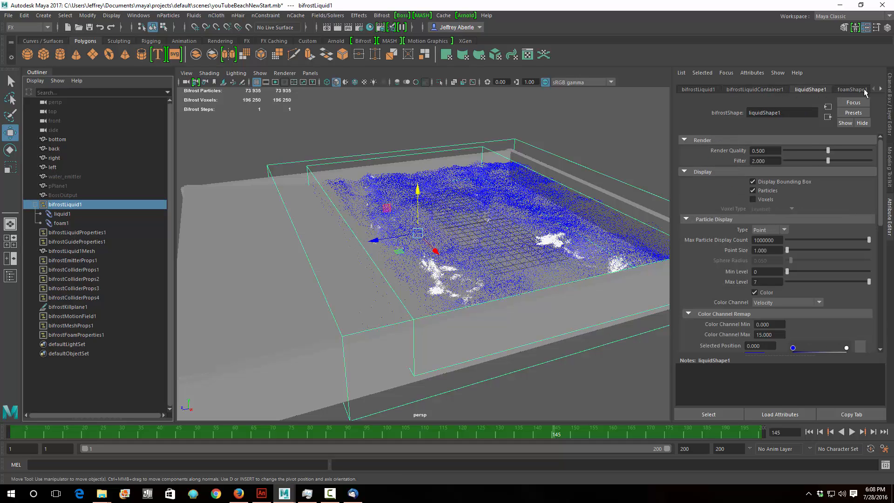
left_click(838, 89)
left_click(704, 89)
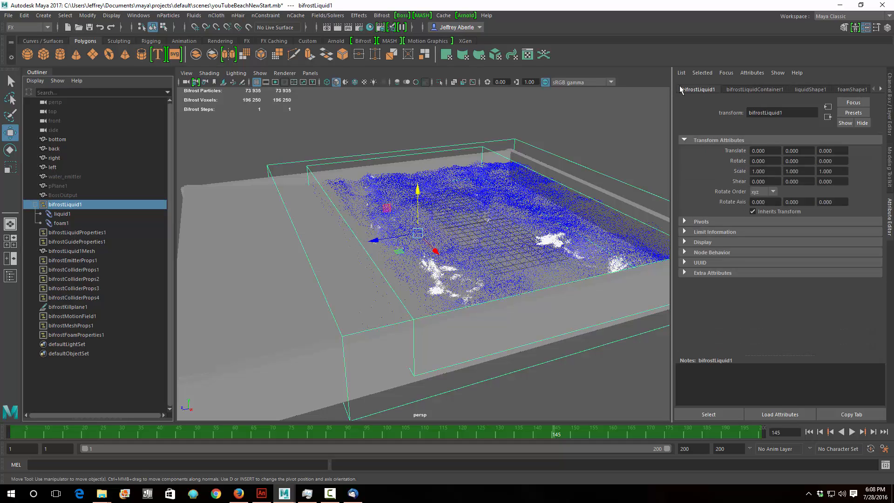
left_click(856, 89)
left_click(880, 89)
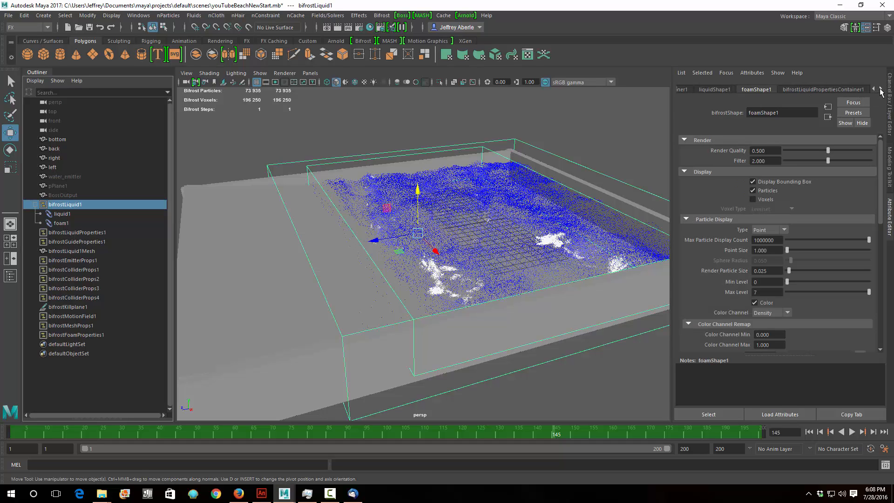
left_click(831, 89)
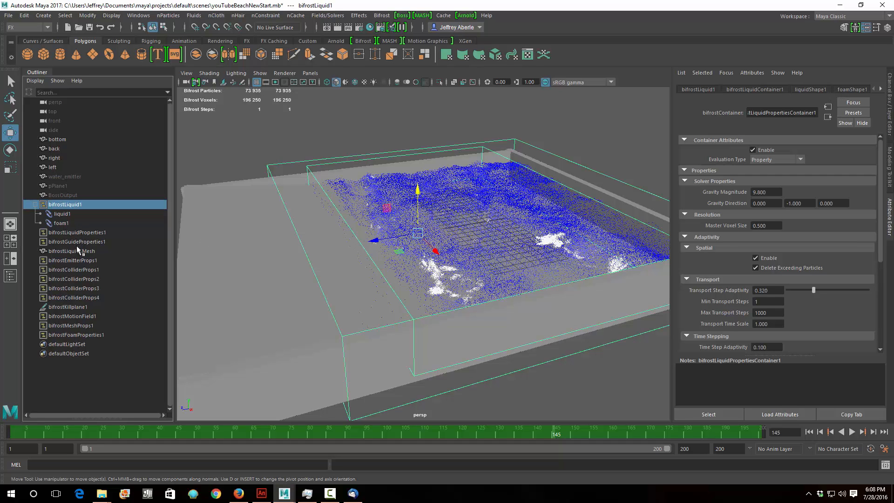
- Select bifrostLiquidProperties1 and examine its solver, resolution and transport settings
left_click(82, 233)
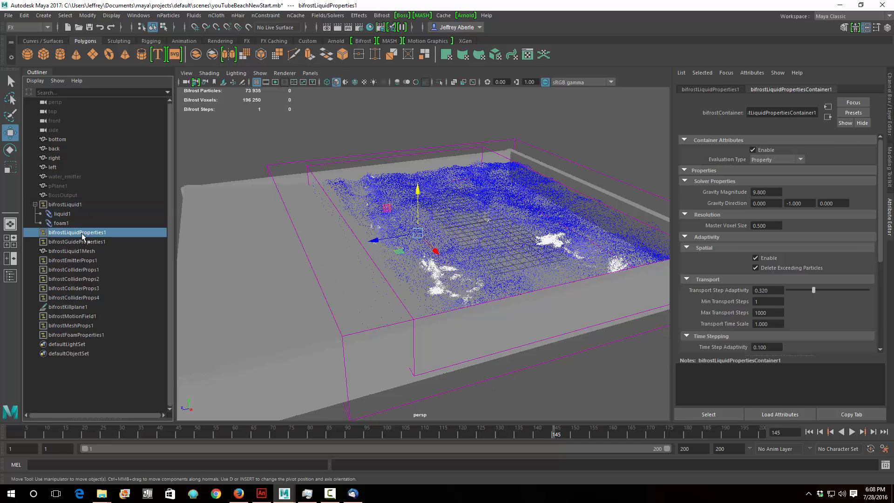
left_click(82, 241)
left_click(81, 234)
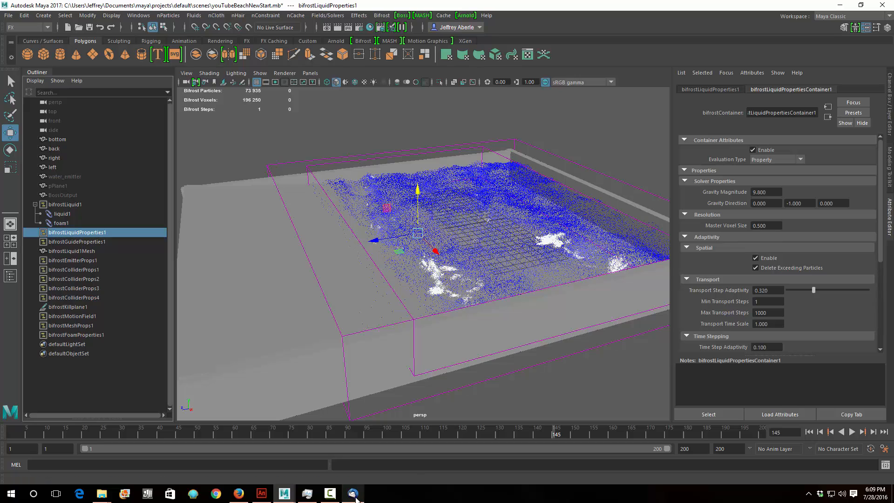
- Select bifrostLiquid1 and keep Task Manager's performance readings on top of the other windows
left_click(307, 493)
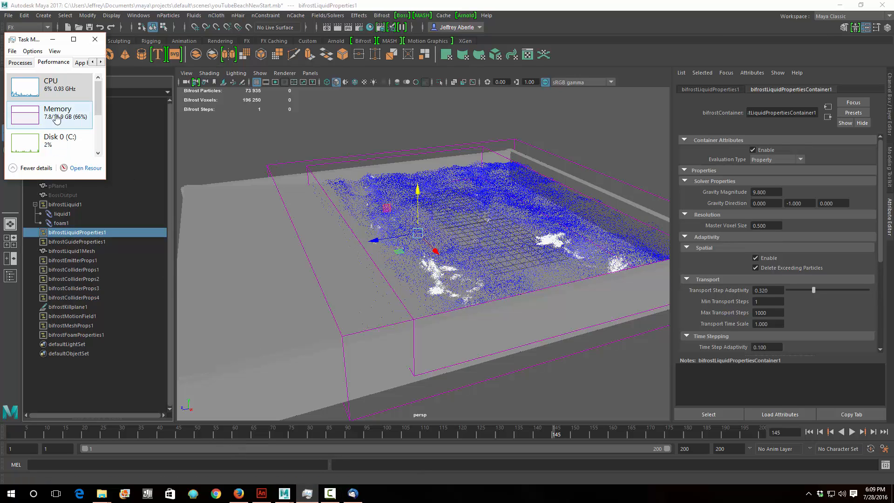
left_click(66, 204)
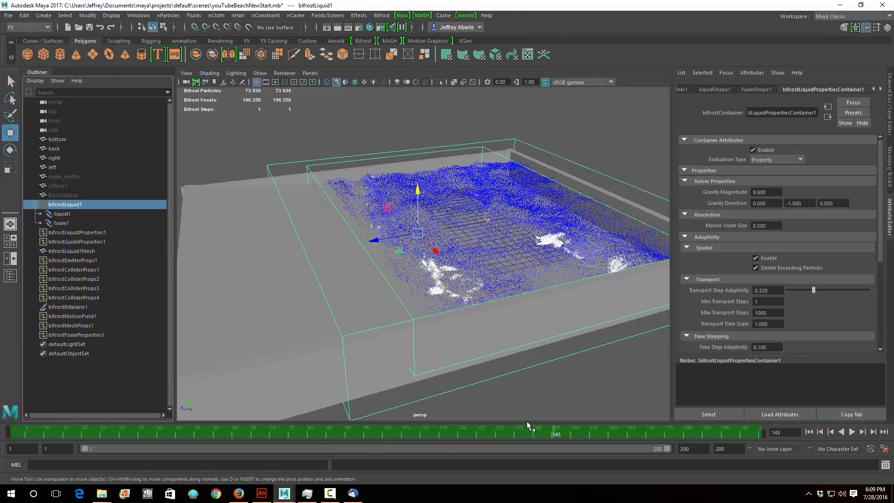
left_click(387, 17)
left_click(307, 493)
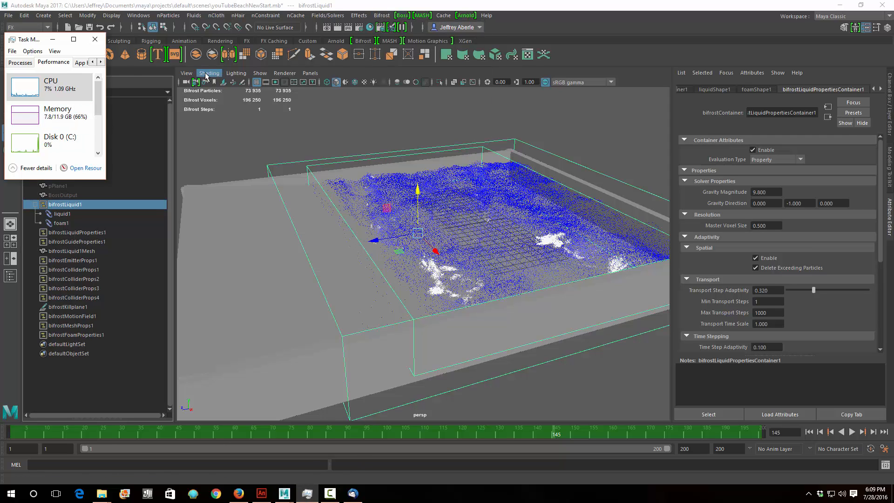
left_click(31, 52)
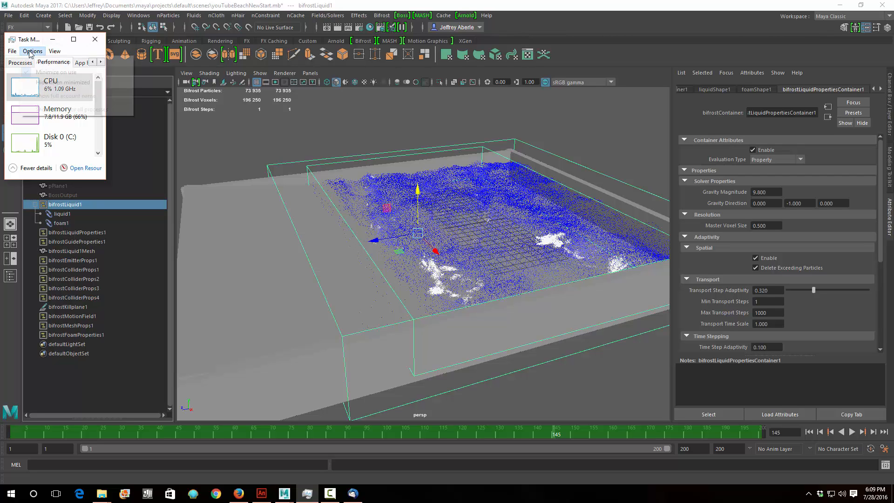
left_click(39, 62)
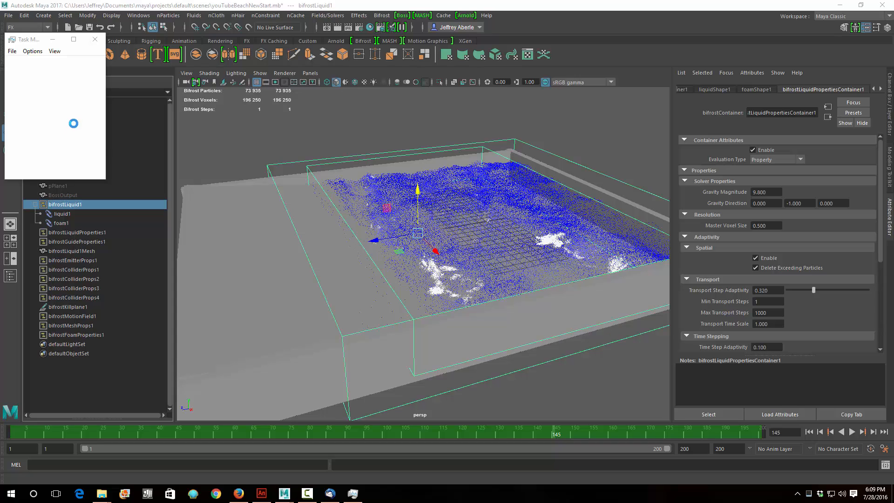
left_click(52, 62)
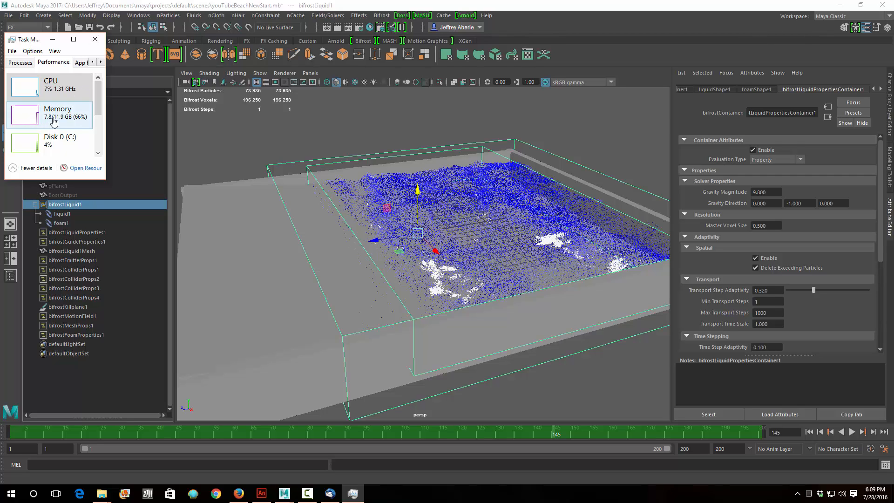
- Flush bifrostLiquid1's scratch cache and return the timeline to frame 1
left_click(382, 15)
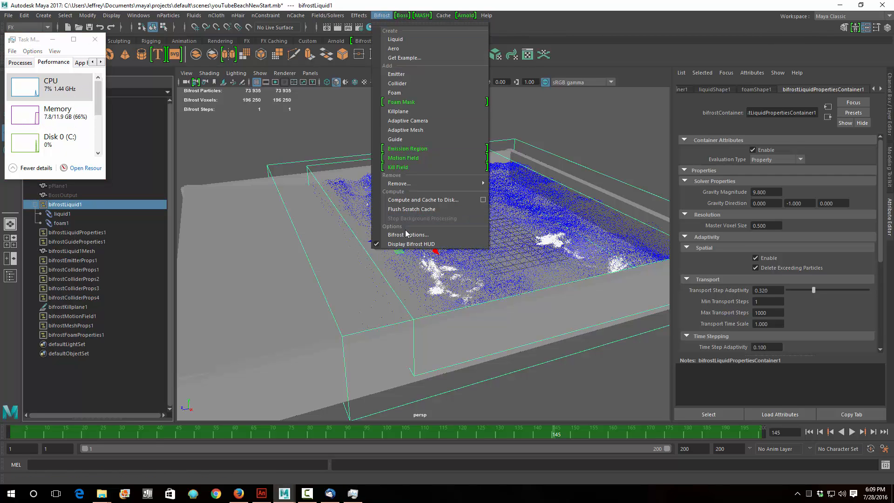
left_click(413, 209)
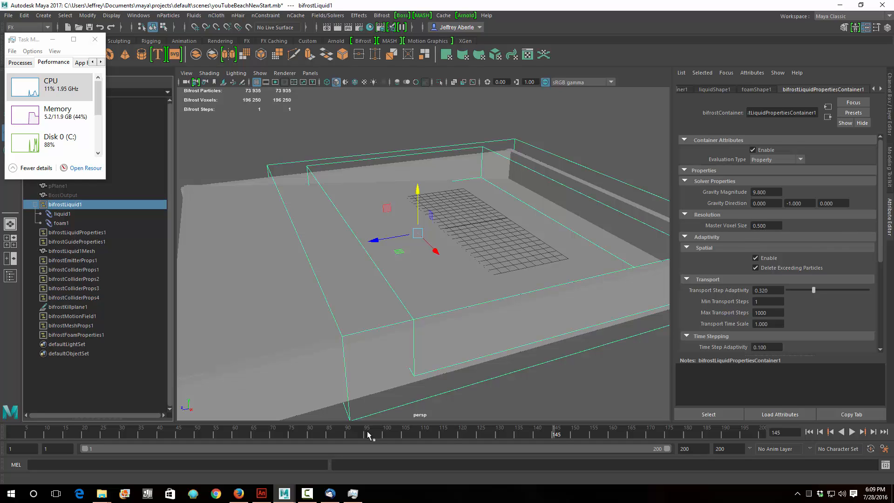
left_click(810, 432)
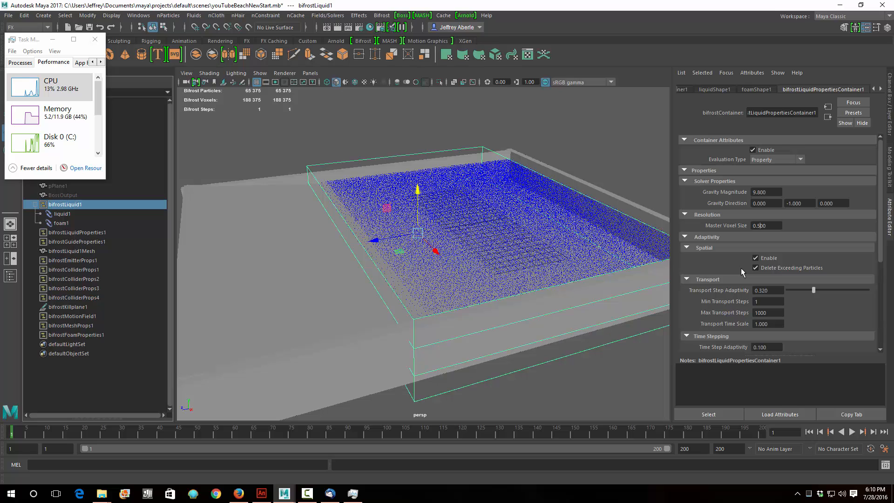
- Set the liquid's Master Voxel Size to 0.2
key("BackSpace")
type("2")
key("Return")
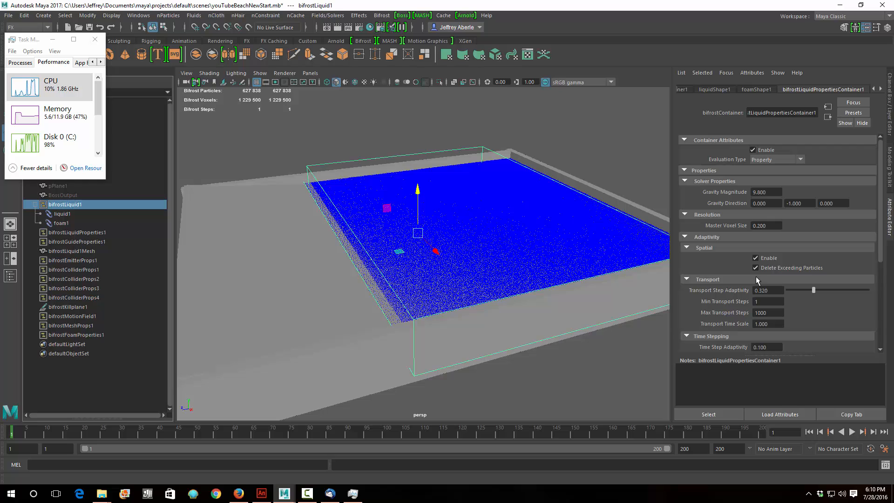
- Set the liquid's Master Voxel Size to 0.1 and inspect the particles from a slightly different camera angle
key("BackSpace")
type("1")
key("Return")
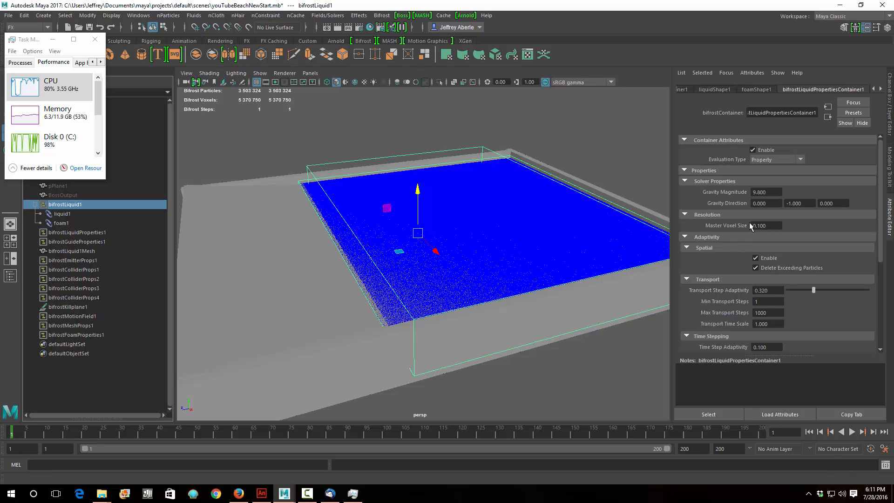
mouse_move(512, 289)
left_mouse_down("alt")
mouse_move(429, 290)
mouse_move(565, 300)
mouse_move(425, 255)
mouse_move(577, 262)
mouse_move(517, 286)
mouse_move(515, 274)
mouse_move(522, 291)
left_mouse_up("alt")
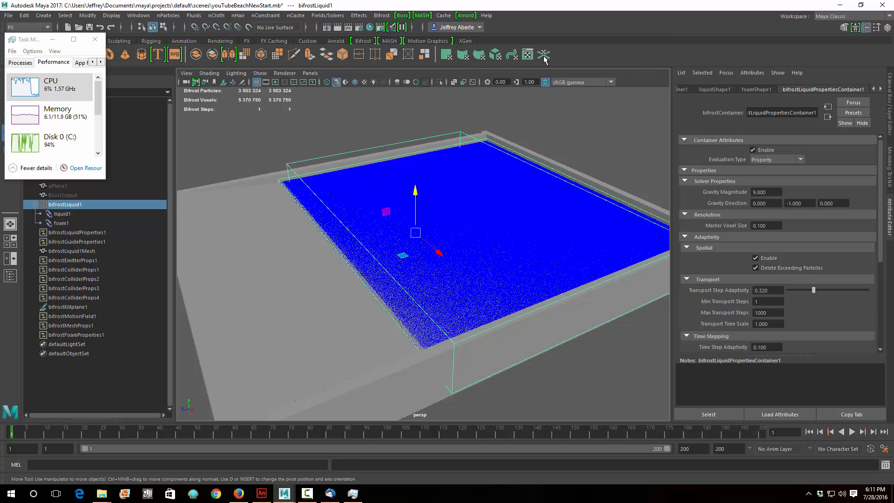
- Review the Bifrost Compute and Cache options, including the full cache directory path, without creating a cache
left_click(381, 17)
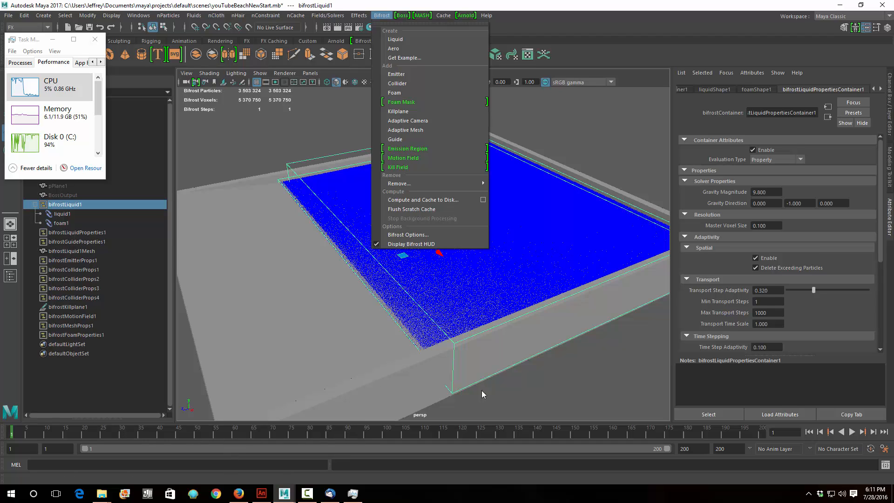
left_click(484, 201)
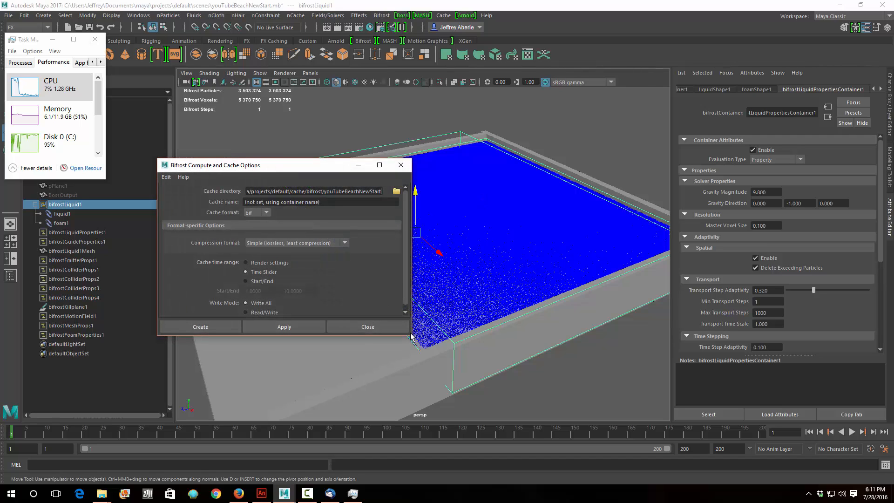
left_click_drag(411, 336, 485, 376)
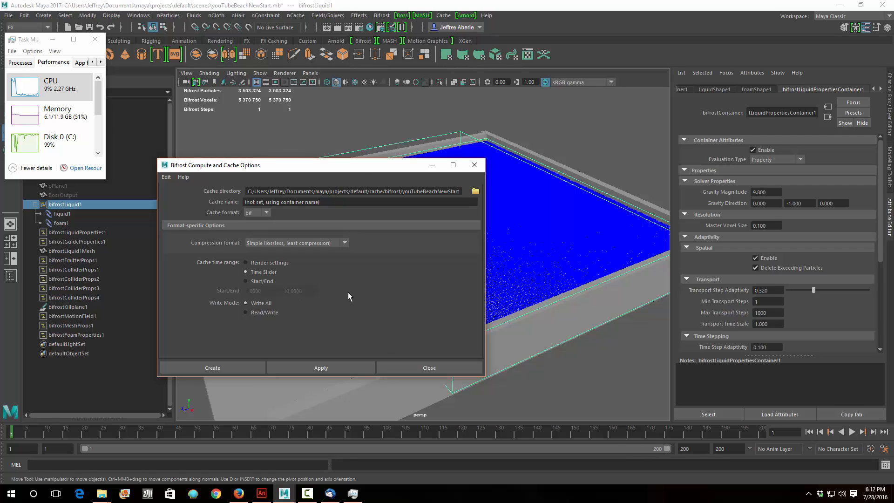
left_click_drag(368, 166, 454, 127)
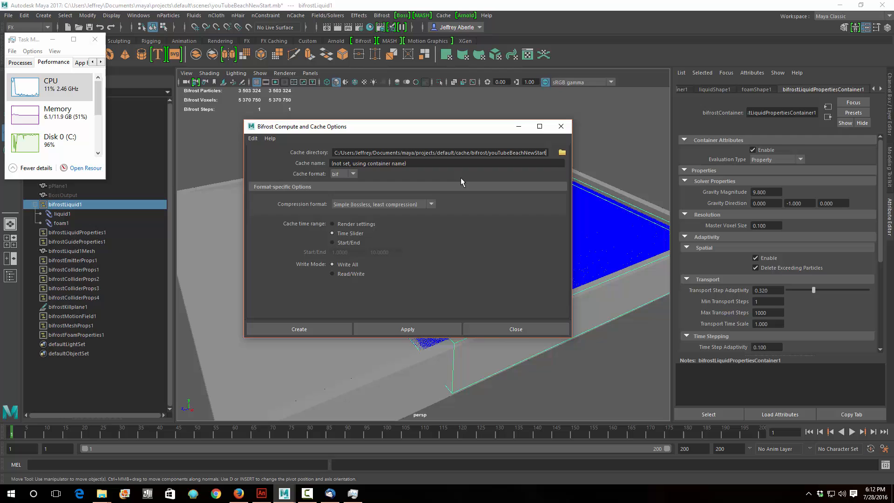
left_click(519, 330)
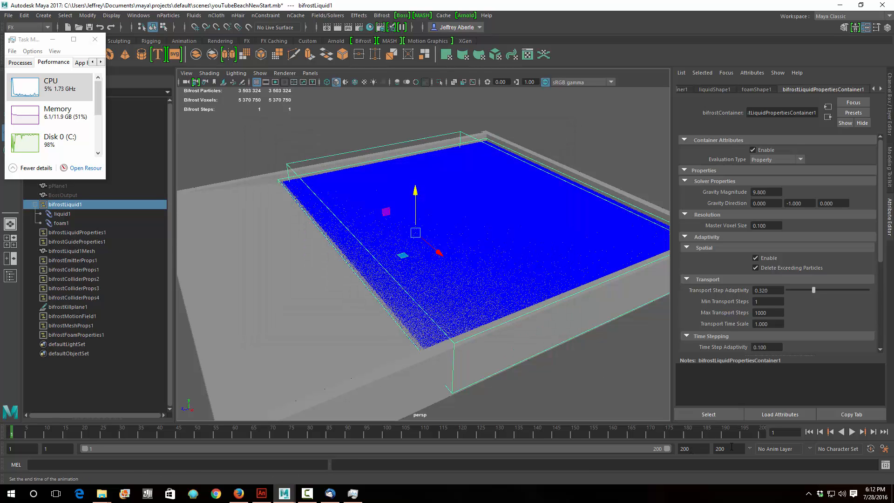
- Extend the animation and playback range to frame 300 and set the liquid's Master Voxel Size to 0.2
left_click_drag(733, 447, 657, 429)
type("300")
key("Return")
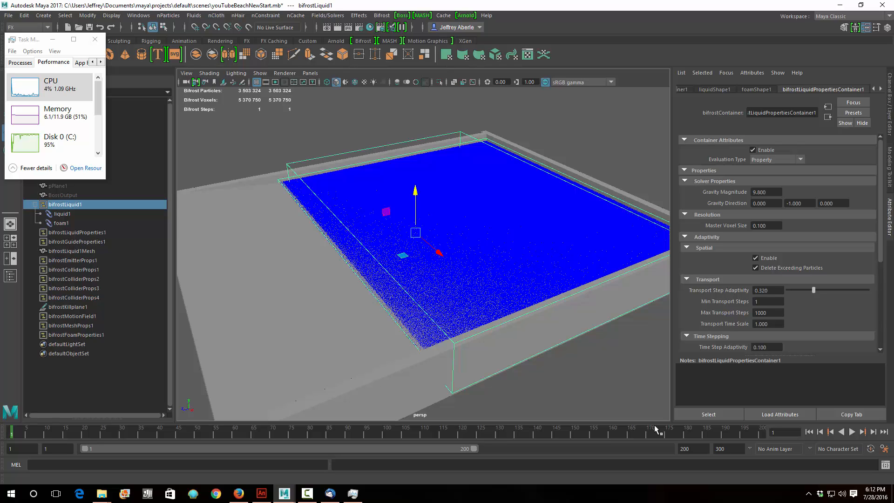
left_click_drag(474, 449, 673, 452)
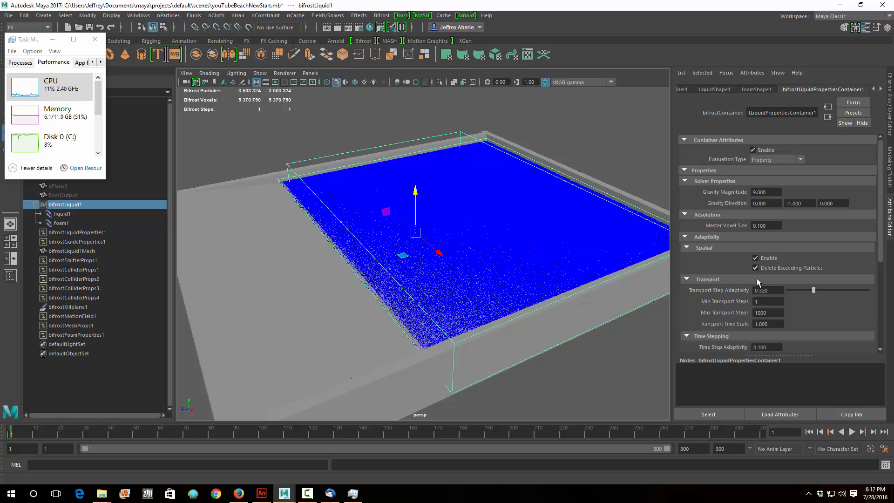
key("Return")
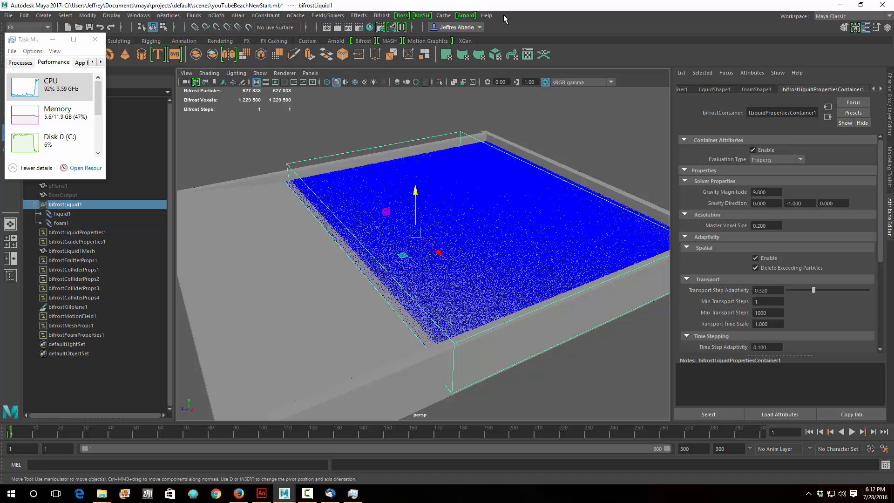
- Compute and cache bifrostLiquid1 to disk as bif over the Time Slider range, with Simple (lossless, least compression) and Write All
left_click(382, 16)
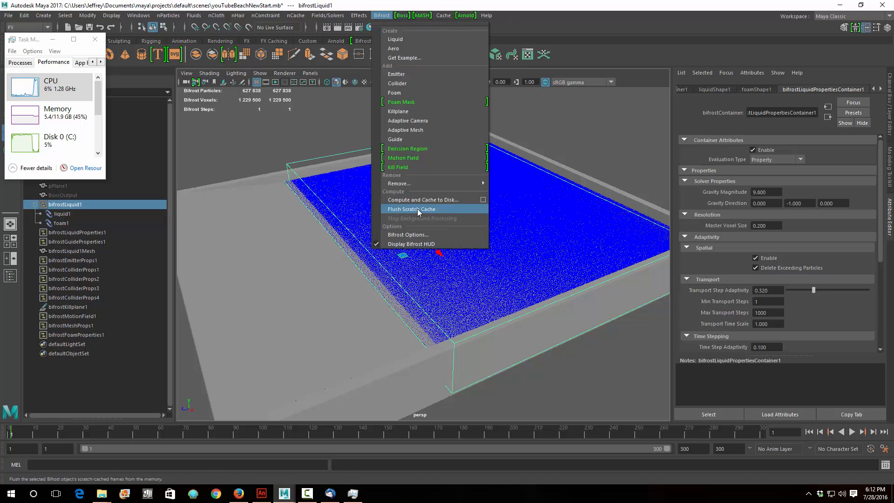
left_click(483, 199)
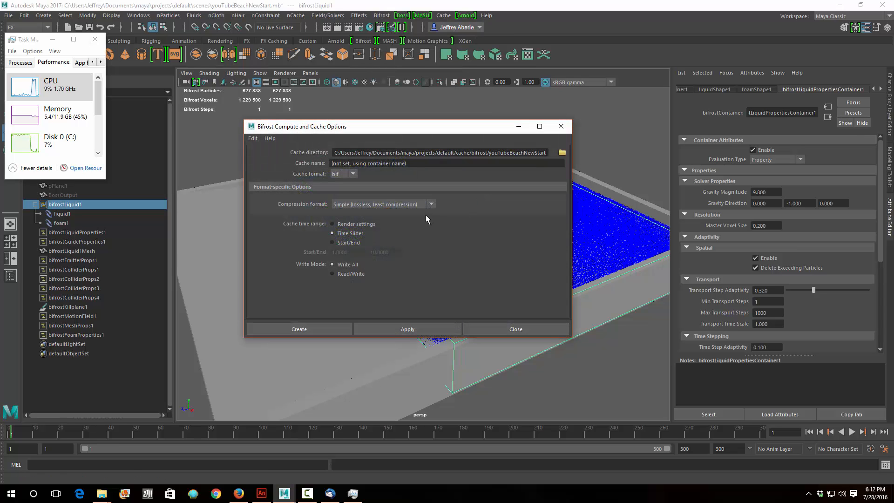
left_click(430, 203)
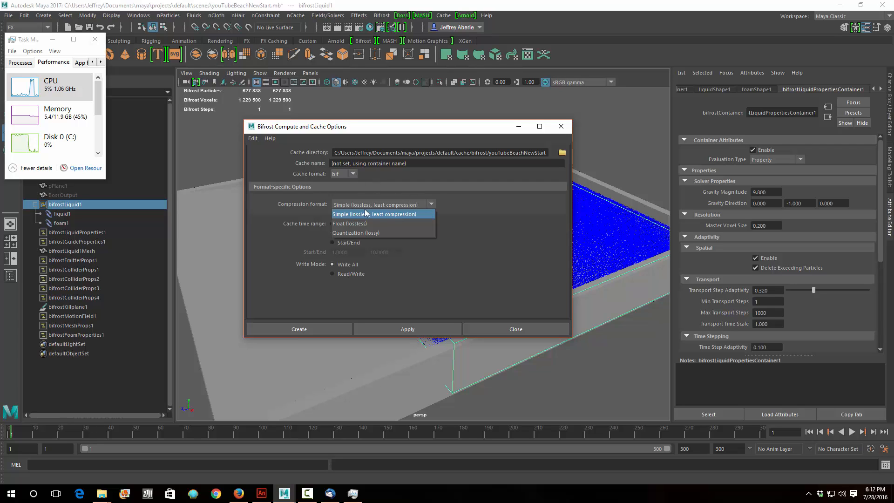
left_click(468, 216)
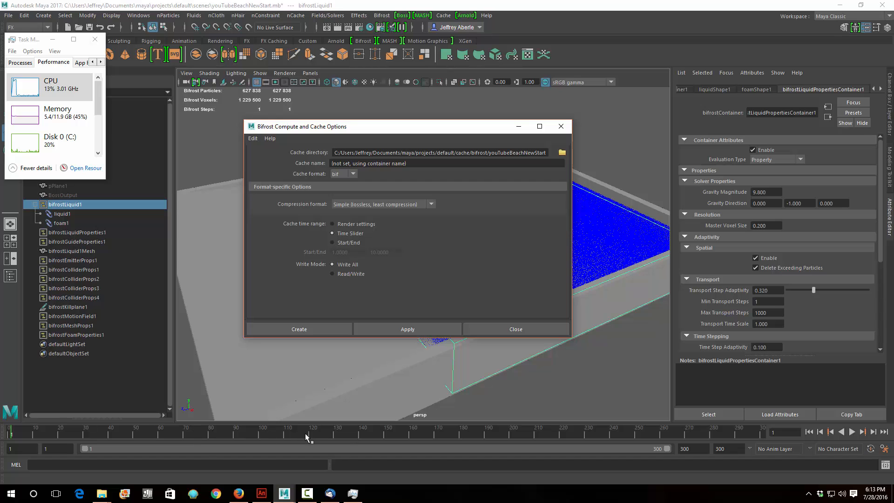
left_click(314, 329)
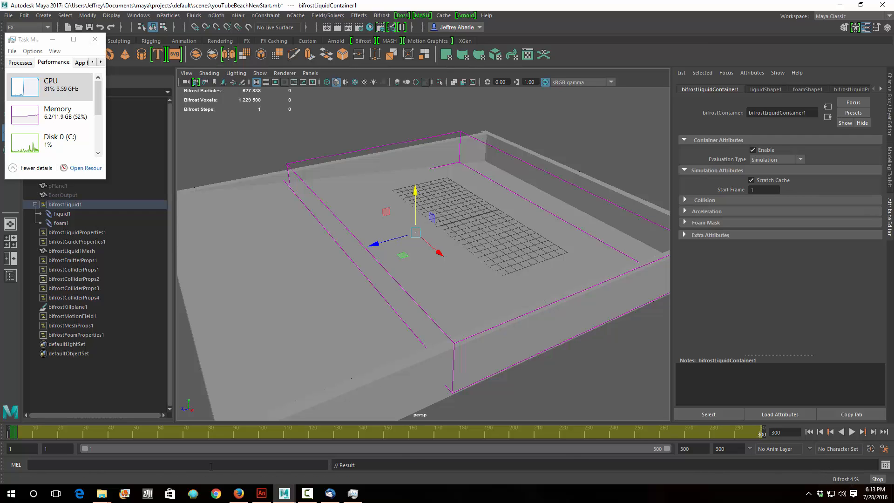
- Switch to File Explorer and browse from Documents to the scenes folder of maya's default project
left_click(102, 493)
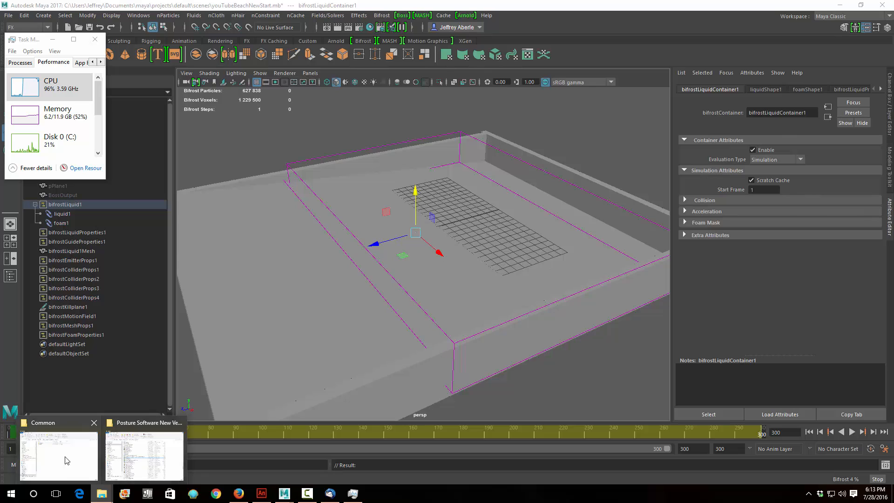
left_click(67, 461)
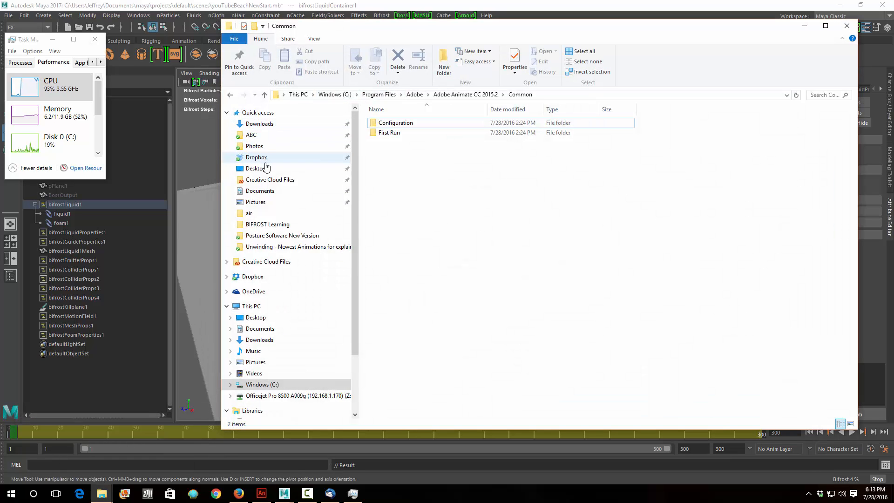
left_click(275, 192)
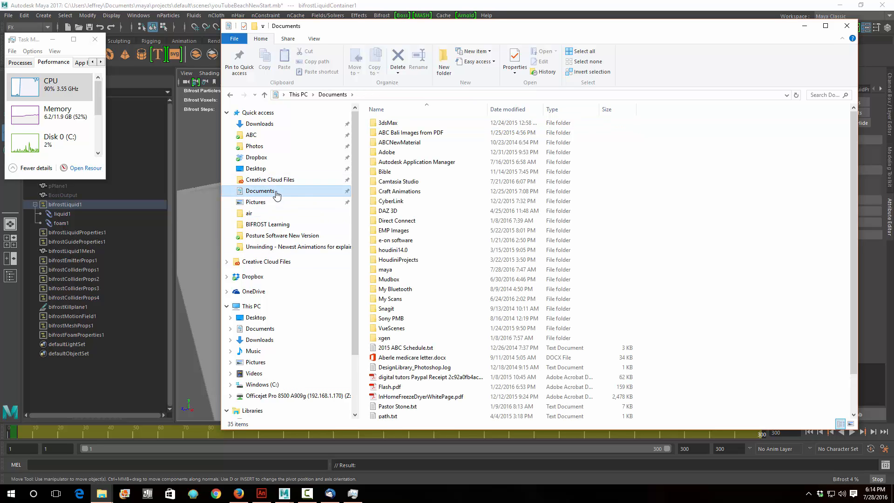
scroll(422, 229, "down", 2)
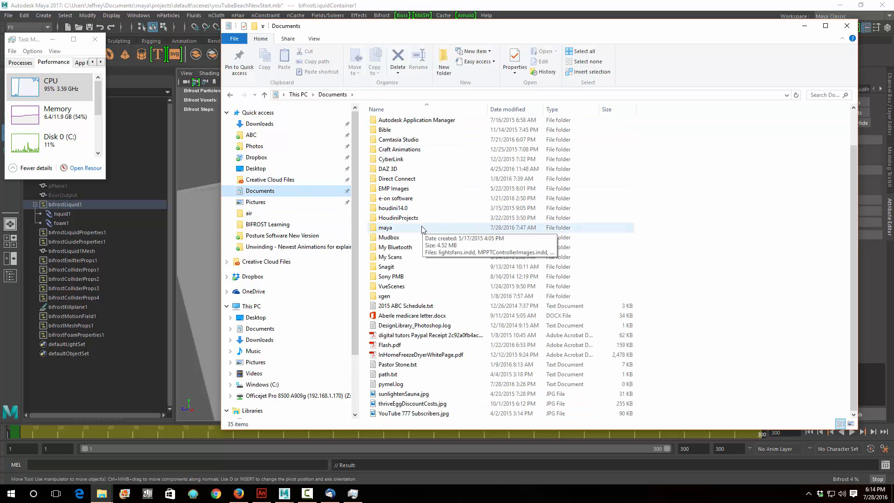
double_click(395, 231)
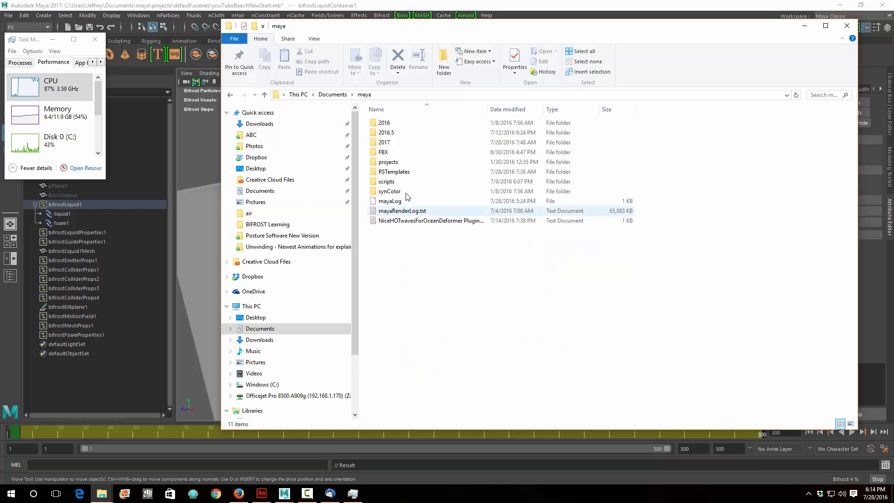
double_click(396, 163)
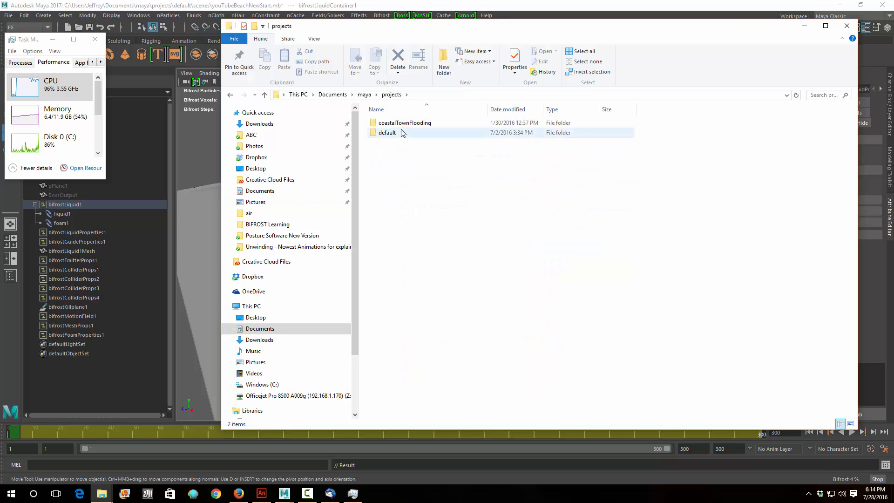
double_click(403, 134)
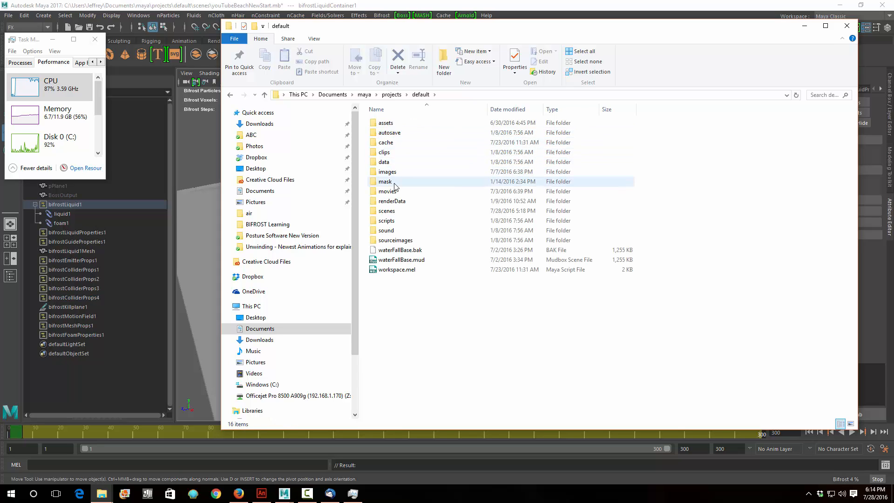
double_click(388, 212)
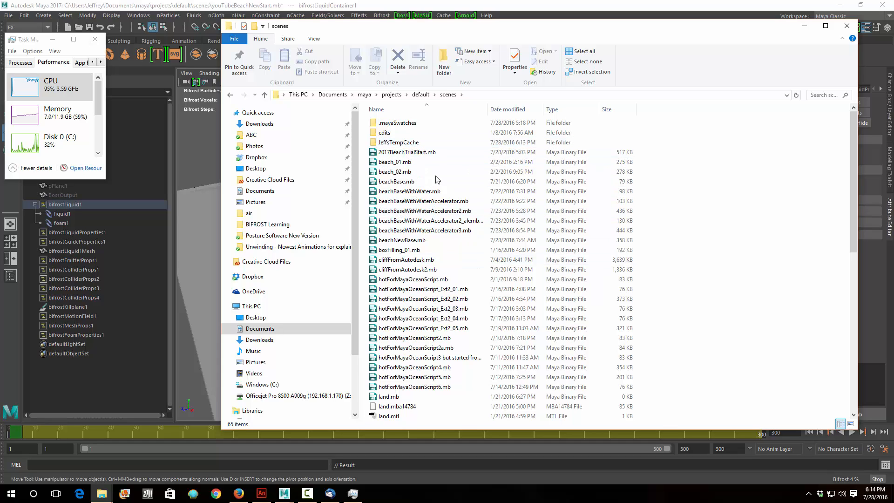
left_click(353, 496)
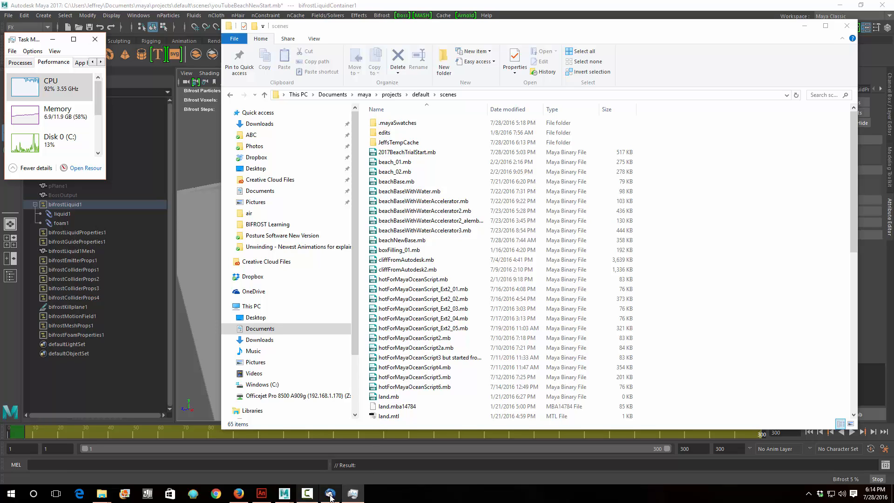
left_click(333, 454)
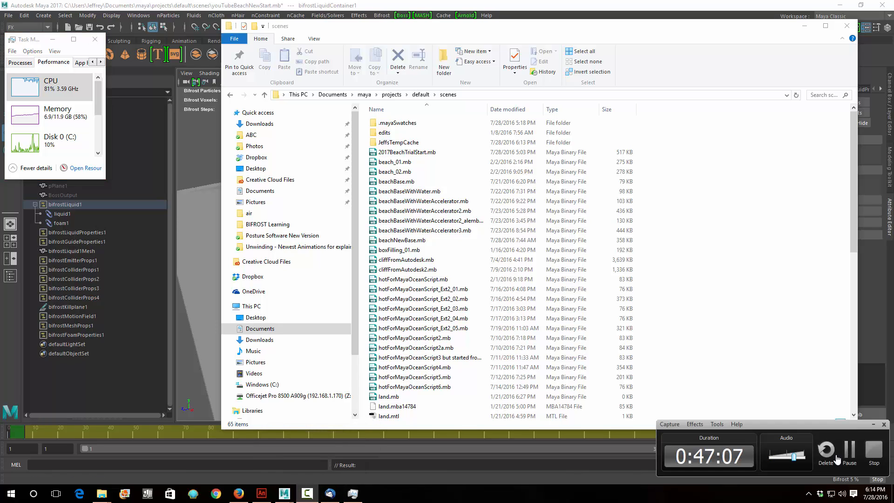
left_click(849, 450)
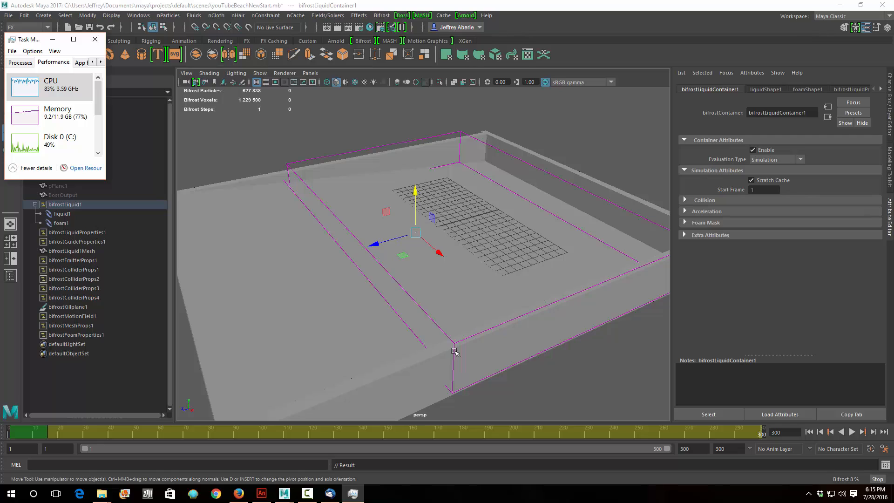
- Bring up the Bifrost Compute and Cache options and check the cache directory path
left_click(383, 15)
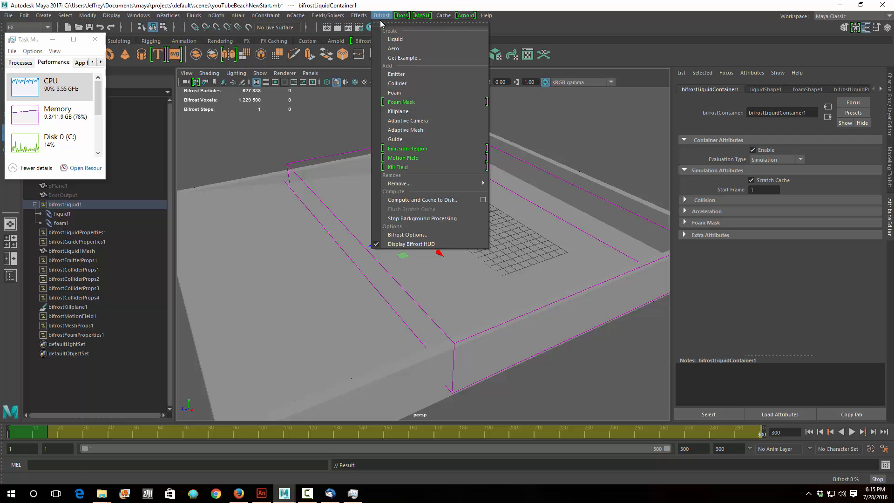
left_click(483, 199)
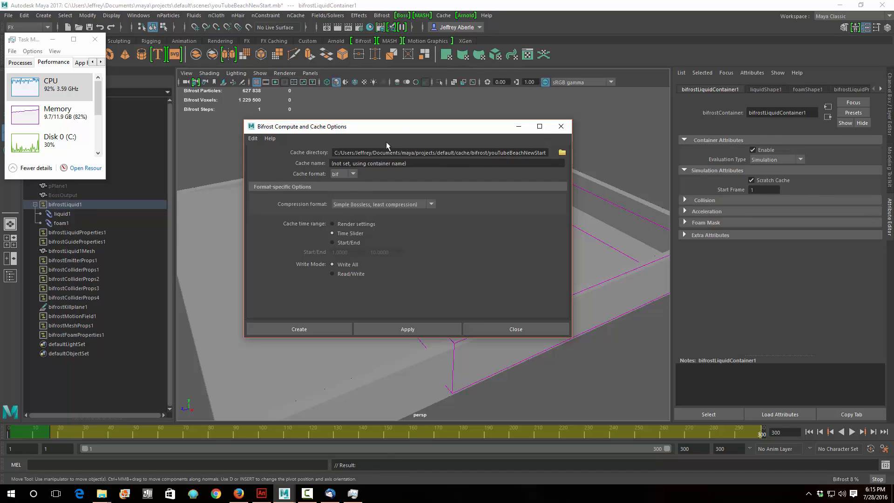
left_click_drag(387, 126, 336, 17)
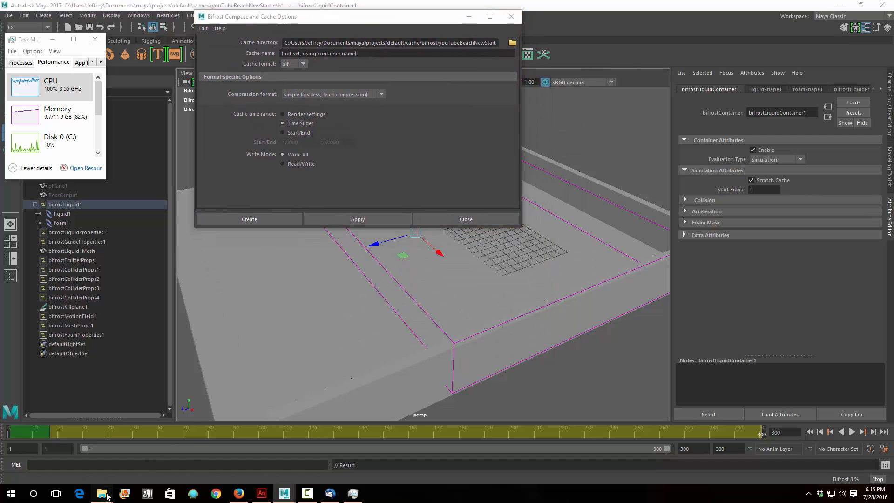
- Switch to File Explorer and examine the cached frame files in bifrostLiquidContainer1's Solids and voxel_liquid folders
mouse_move(107, 496)
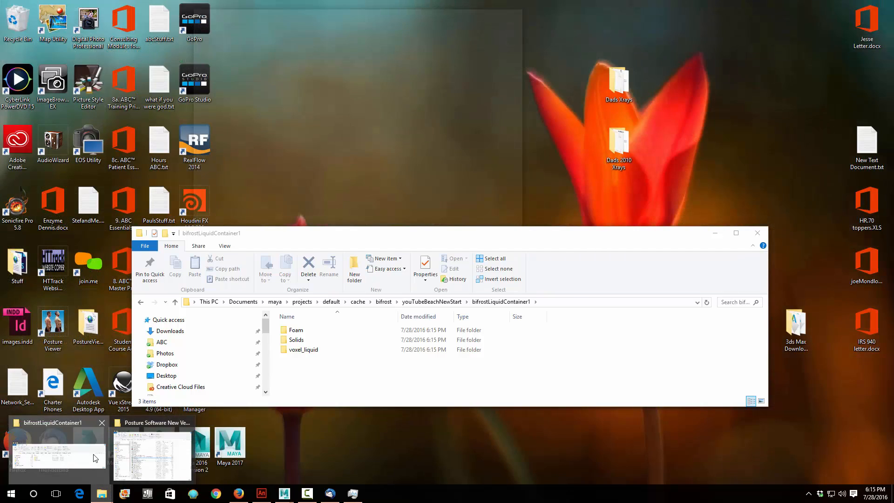
left_click(56, 466)
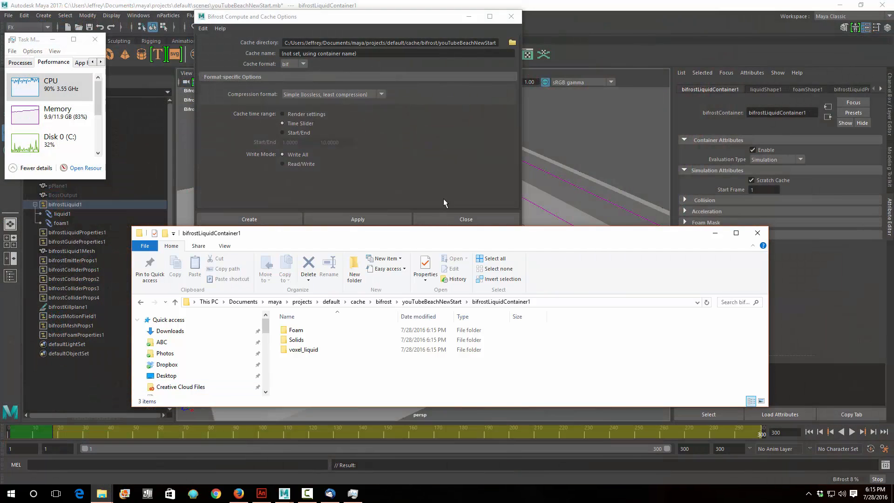
mouse_move(441, 234)
left_mouse_down()
mouse_move(448, 200)
mouse_move(446, 238)
left_mouse_up()
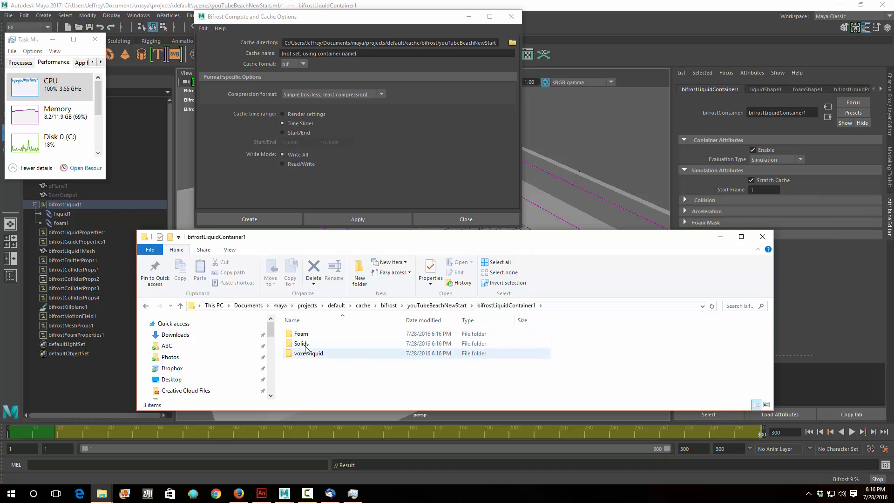
left_click_drag(478, 231, 484, 62)
double_click(302, 175)
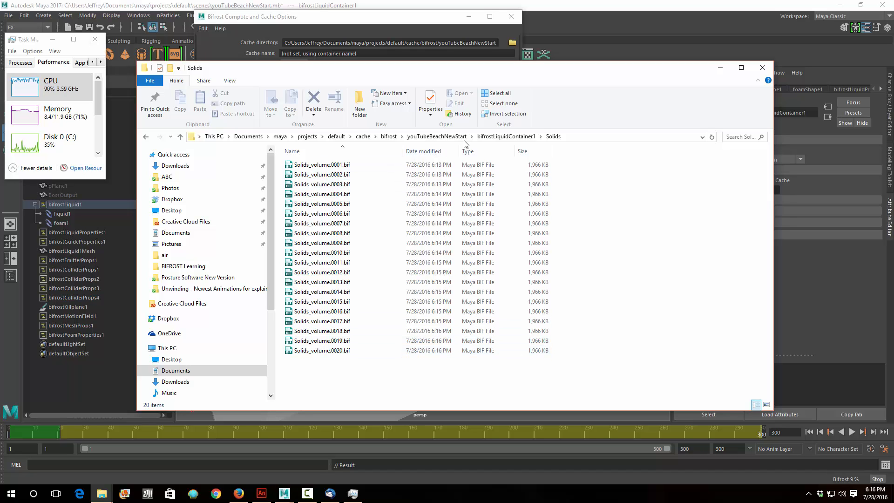
left_click(511, 137)
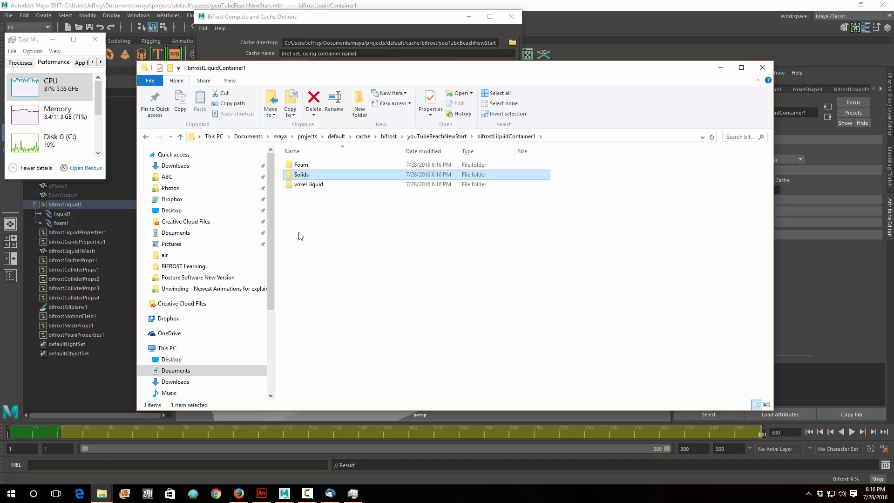
double_click(309, 185)
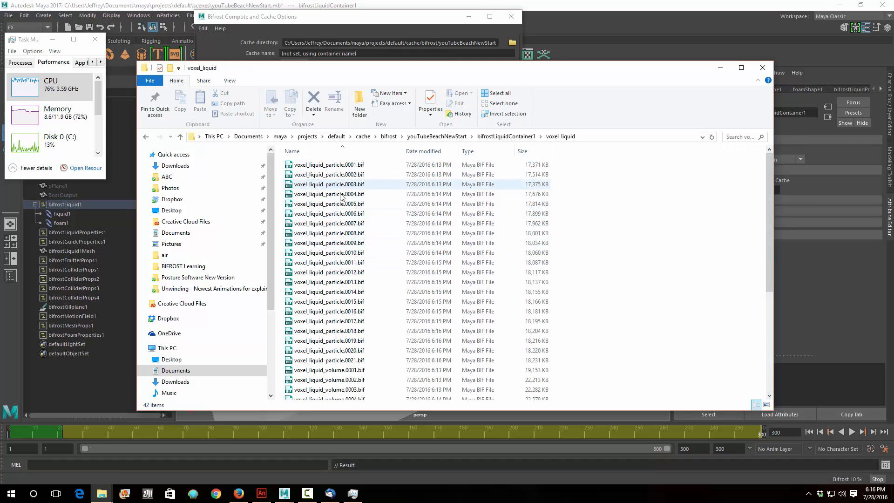
scroll(584, 289, "down", 6)
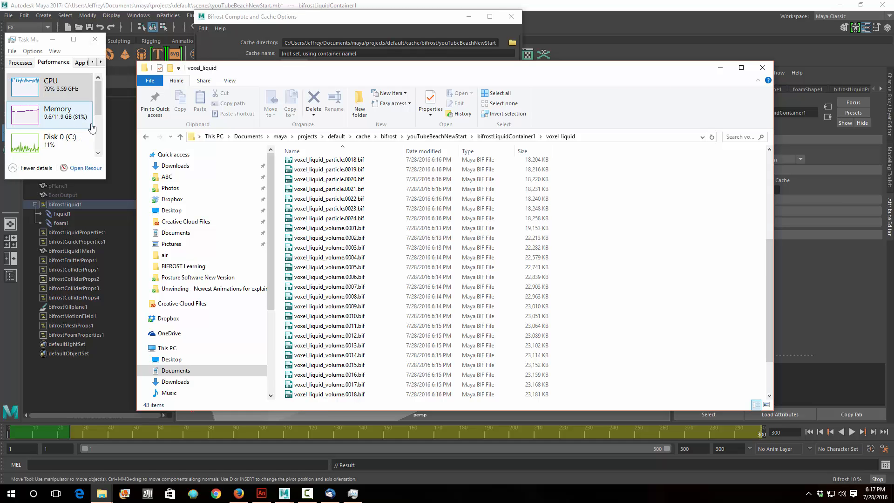
left_click(499, 137)
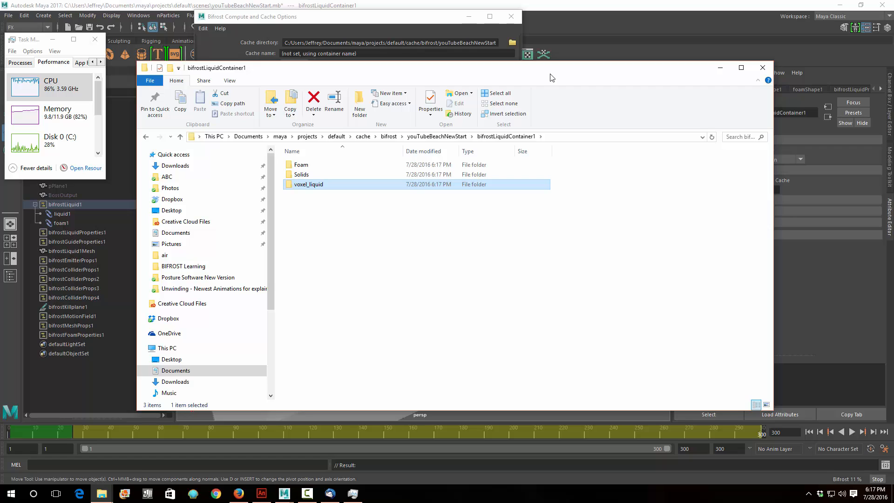
- Minimize File Explorer and dismiss the Bifrost cache options without creating another cache
left_click(721, 69)
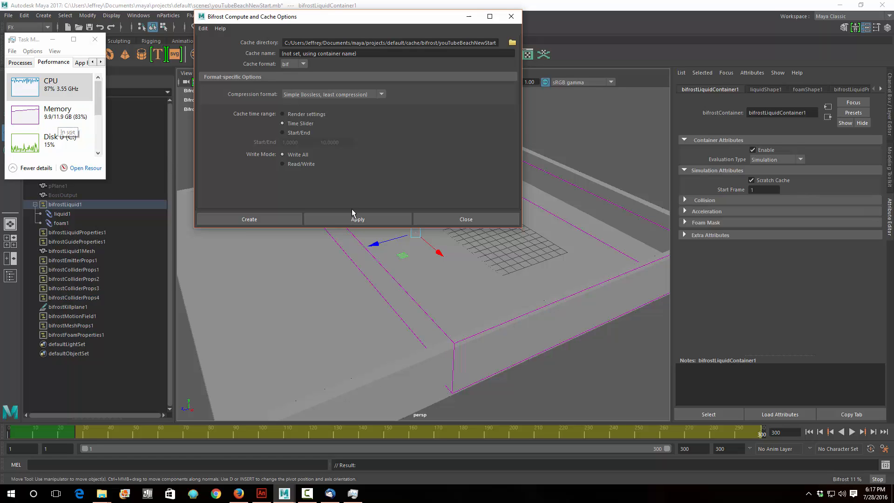
left_click(475, 219)
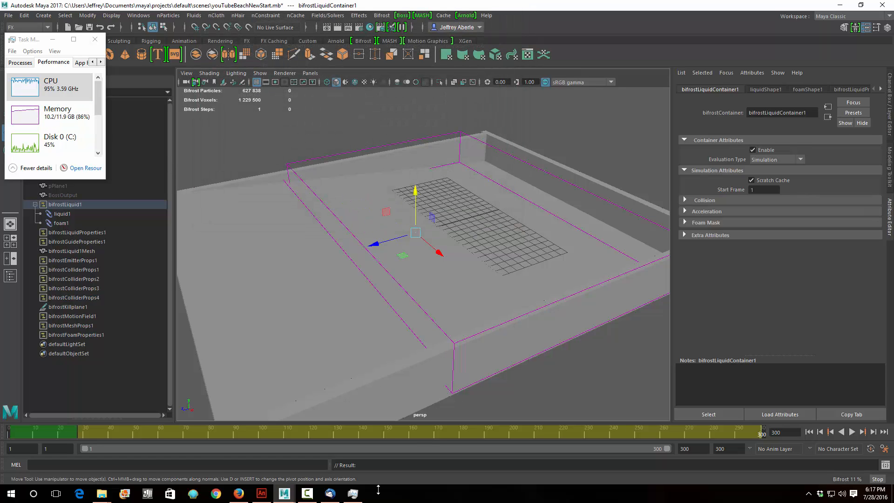
left_click(307, 495)
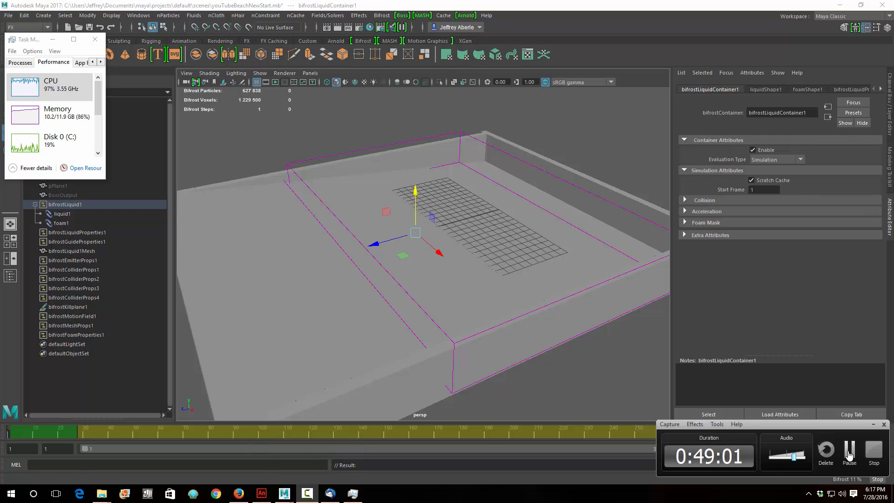
left_click(850, 462)
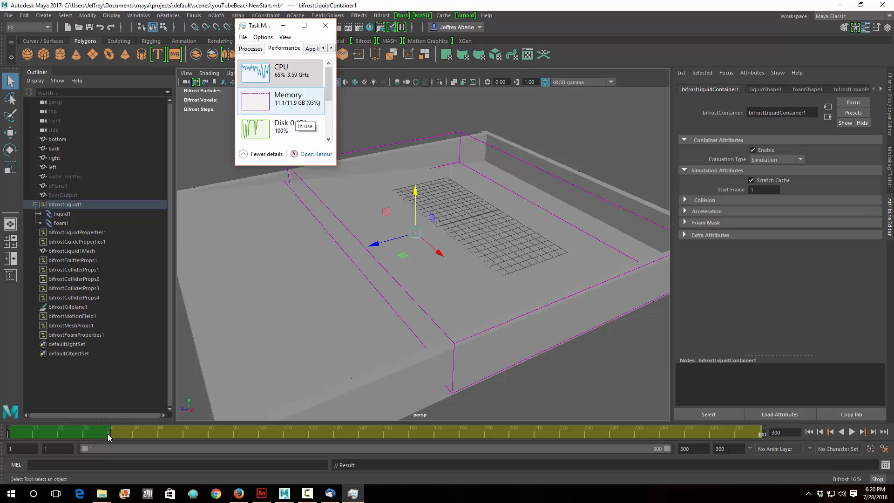
- Save the scene as youTubeBeachNewStart2.mb
key("ctrl+s")
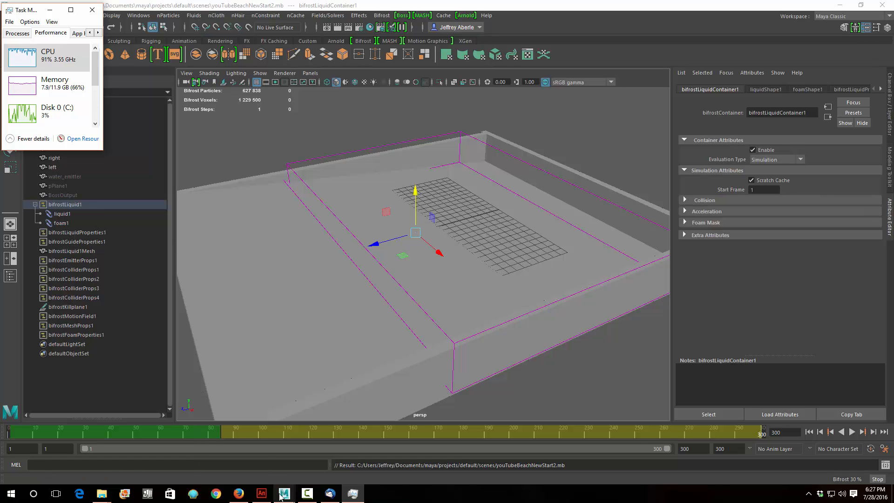
- Check the disk size of the bifrostLiquidContainer1 cache folder in File Explorer, then return to Maya
mouse_move(103, 497)
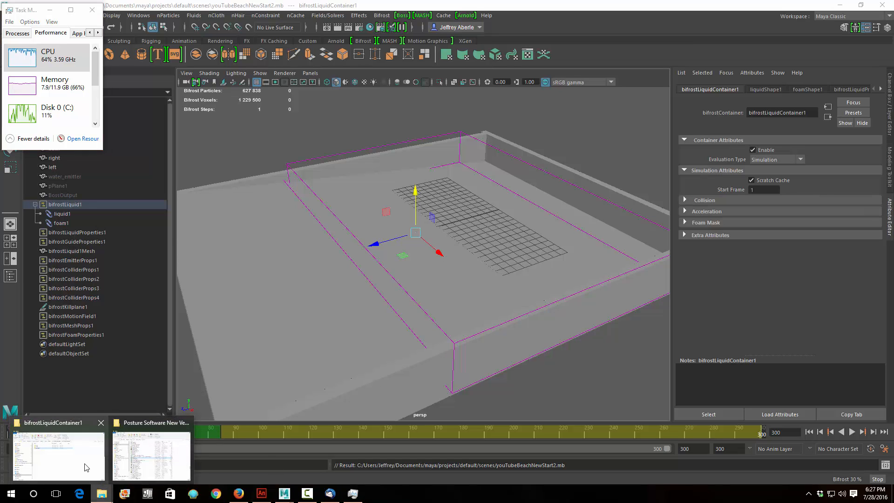
left_click(59, 454)
left_click(437, 136)
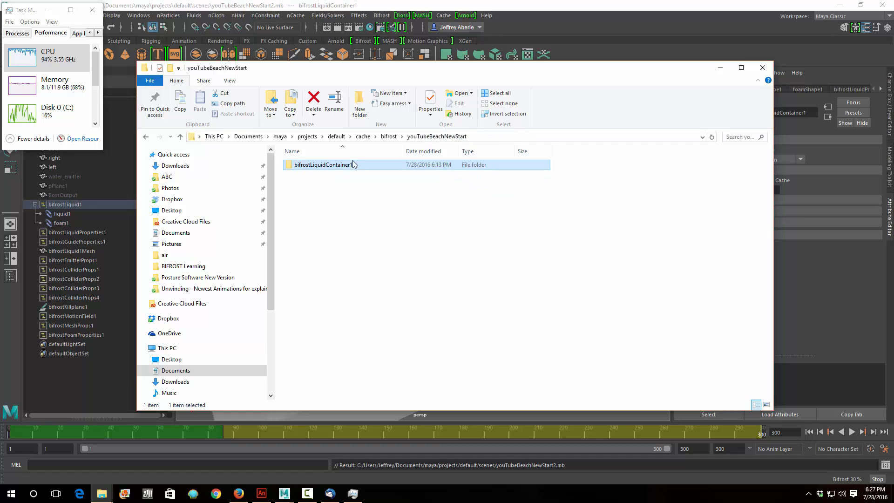
left_click(346, 166)
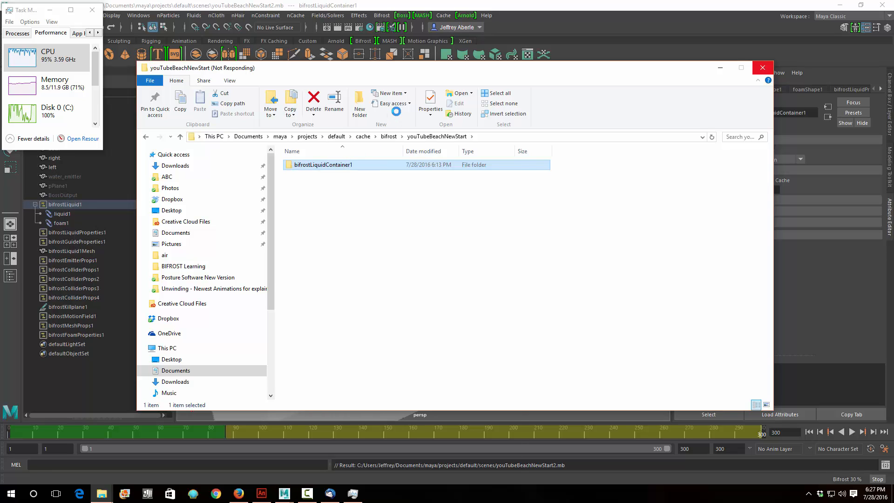
left_click(368, 466)
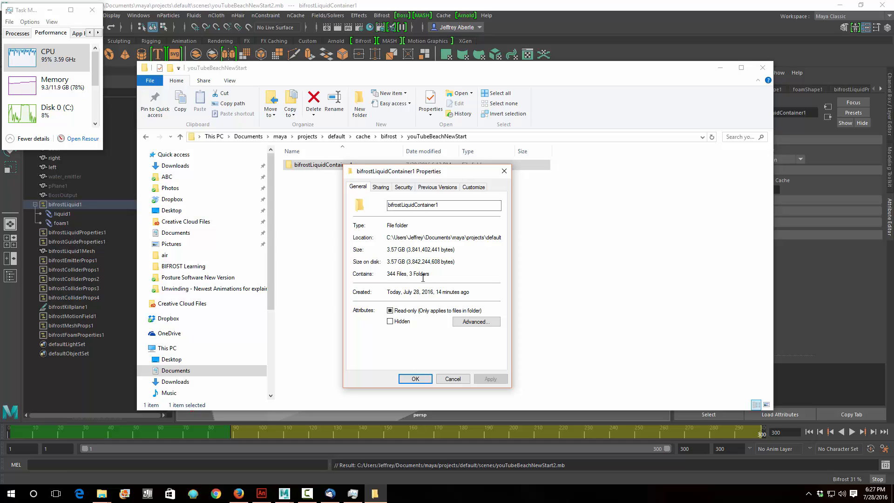
left_click(454, 379)
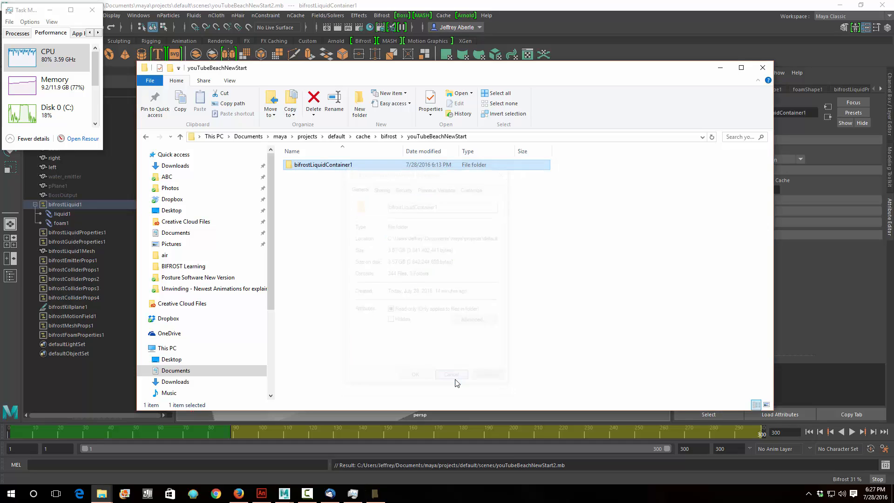
left_click(722, 70)
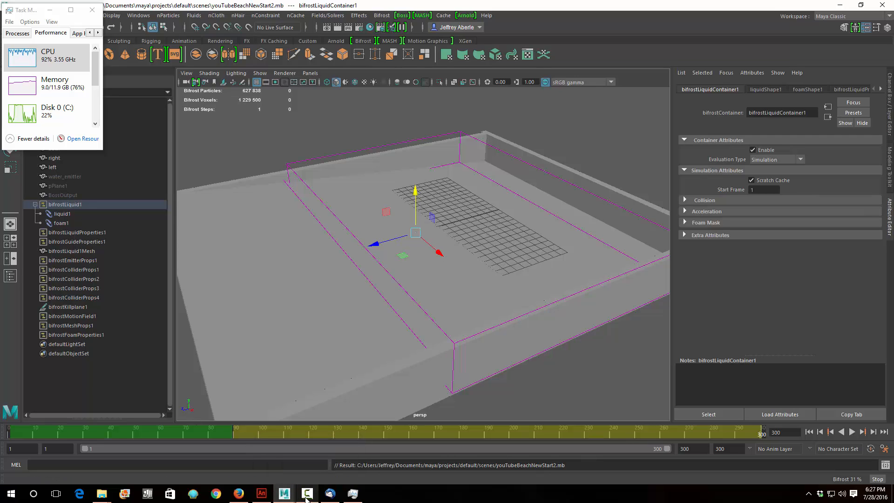
mouse_move(307, 499)
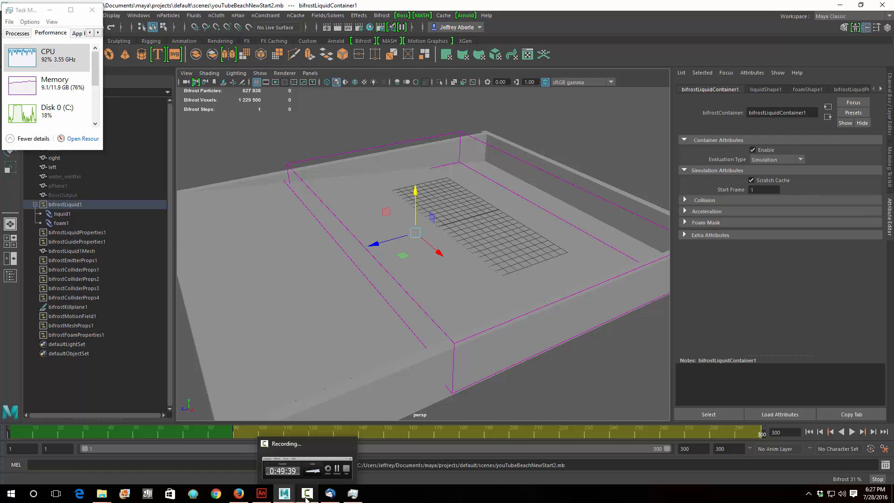
left_click(307, 496)
left_click(848, 450)
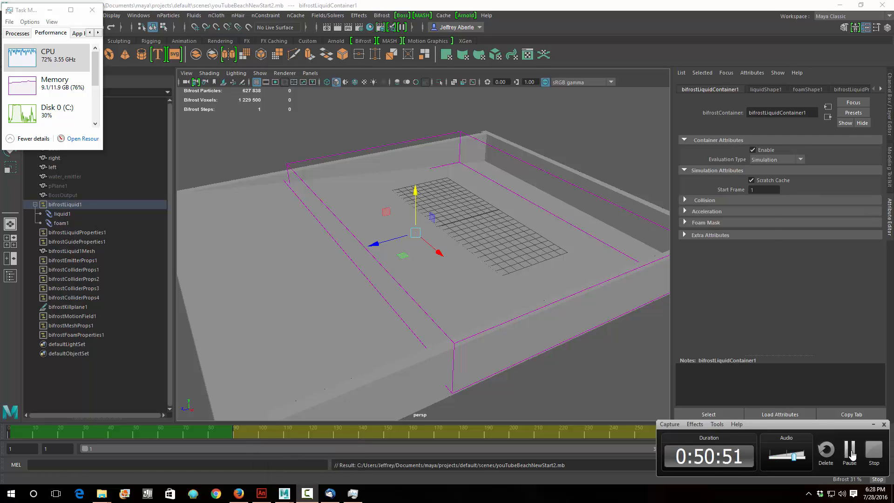
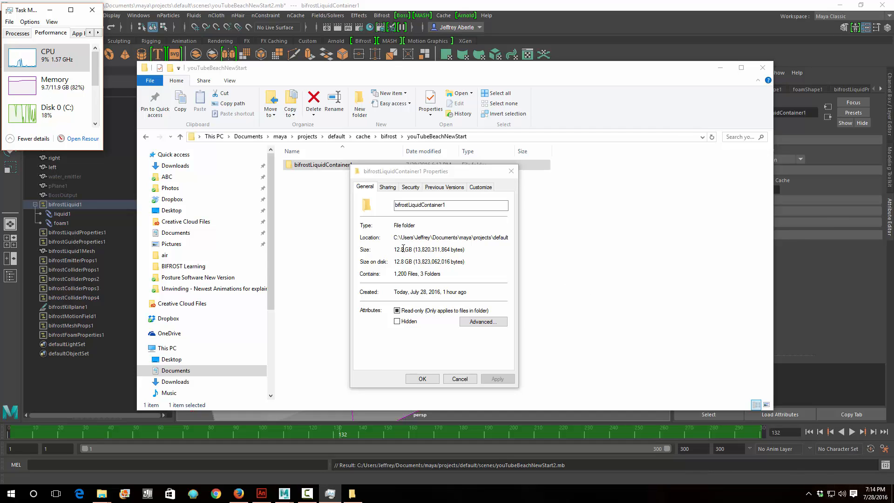
- Close the cache folder's properties, return to Maya and inspect the cached waves and foam at frame 272
left_click(464, 383)
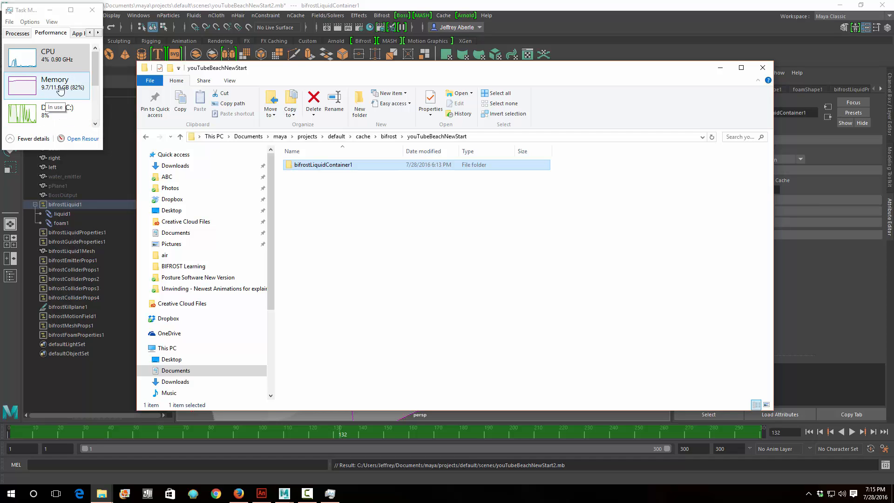
left_click(695, 2)
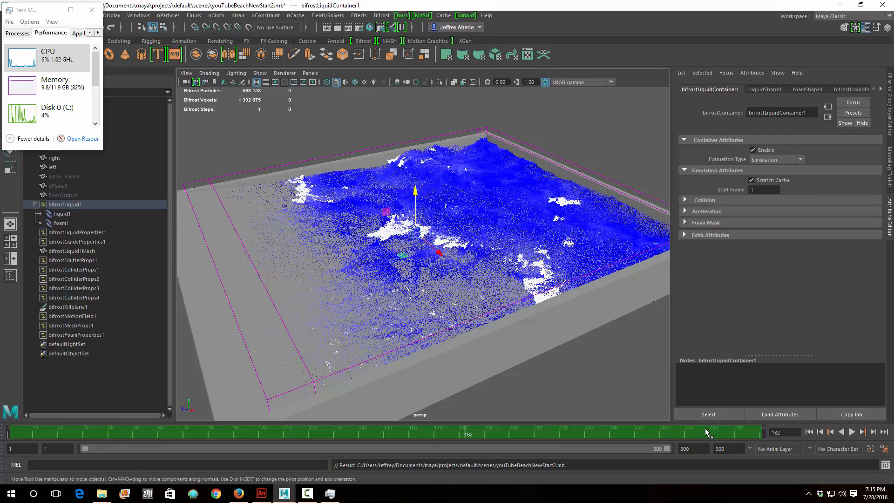
left_click(691, 434)
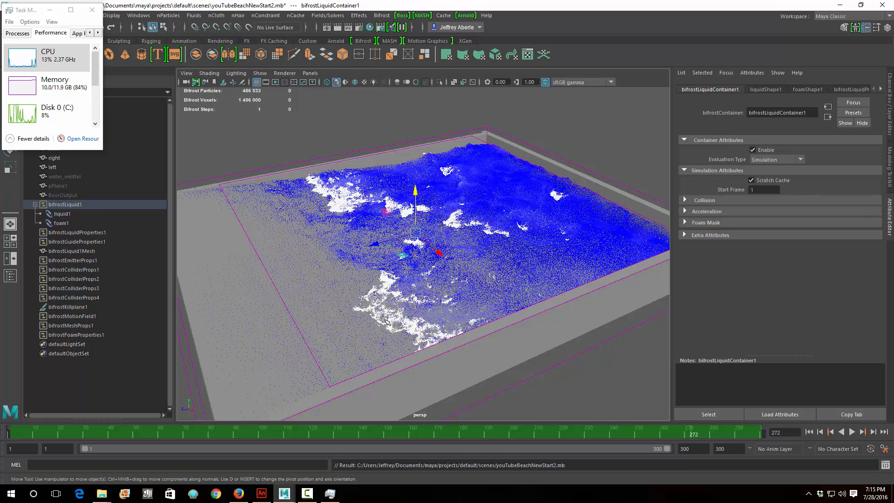
- Playblast the cached simulation from the viewport at scale 1.00, using qt format with MPEG-4 Video encoding at quality 100
right_click(551, 431)
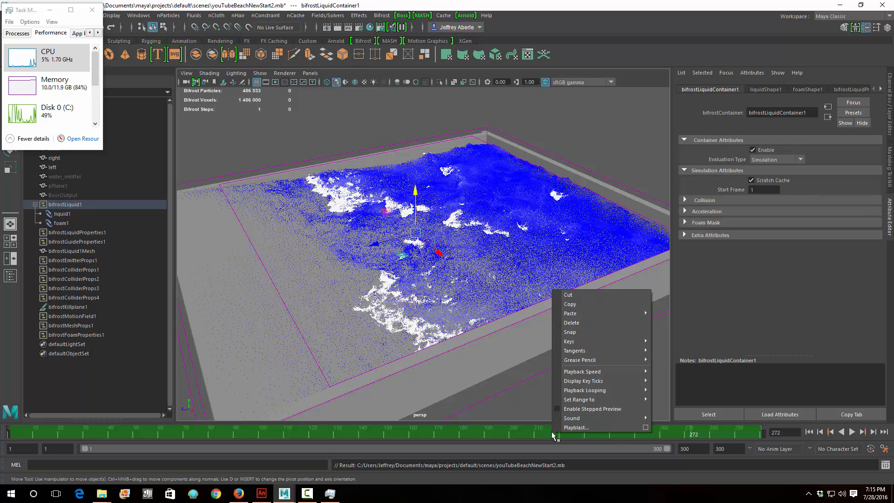
left_click(645, 427)
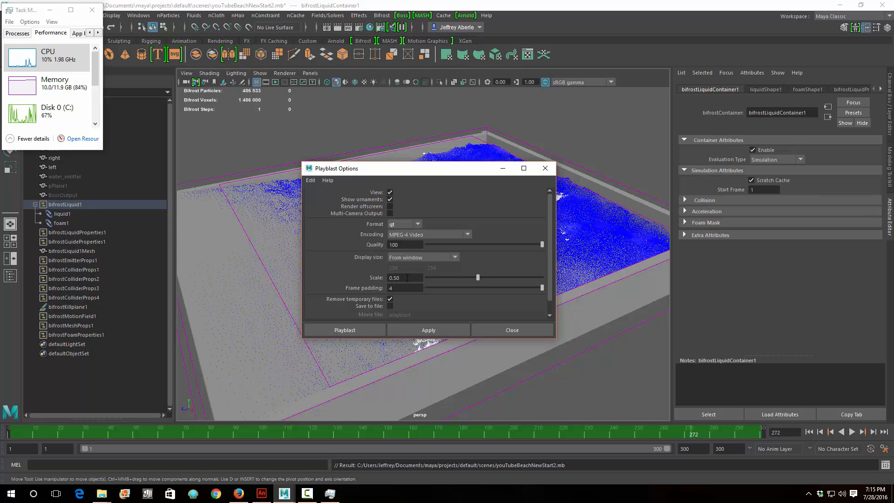
left_click_drag(478, 277, 556, 279)
left_click(349, 331)
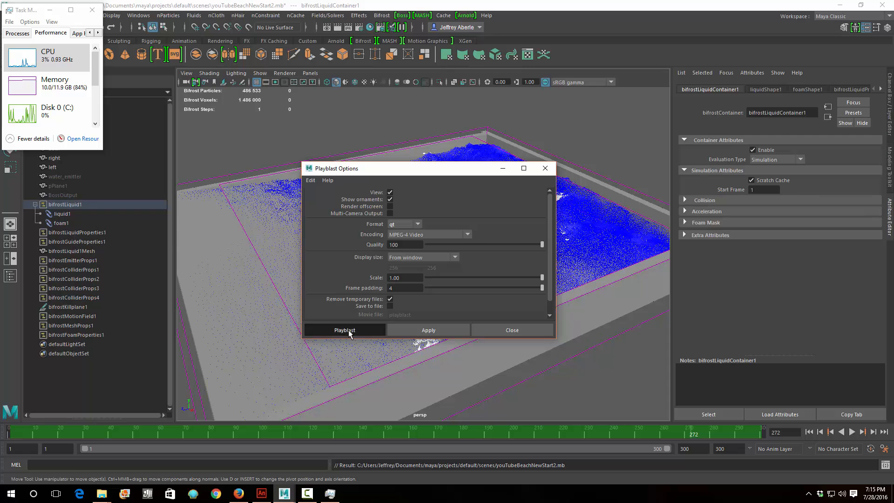
left_click(307, 494)
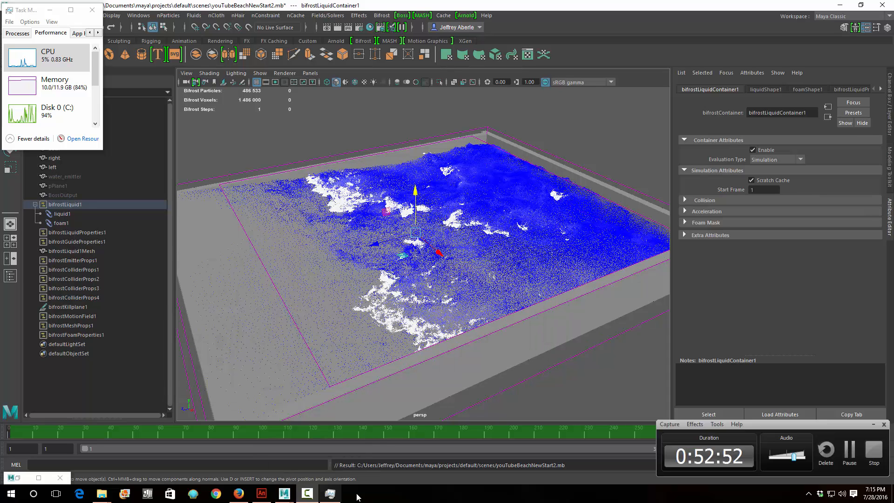
left_click(851, 451)
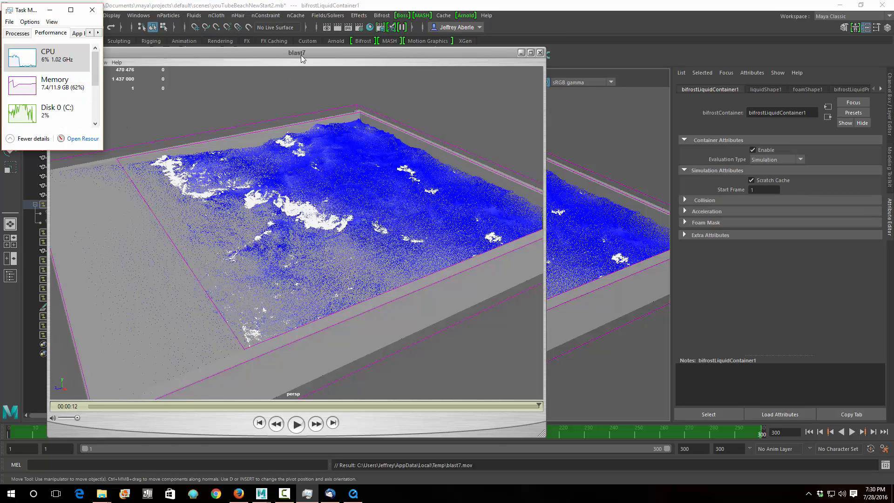
- Play the blast7 playblast from its beginning, review the breaking waves and foam around second 11, and minimize the player
left_click_drag(303, 54, 391, 25)
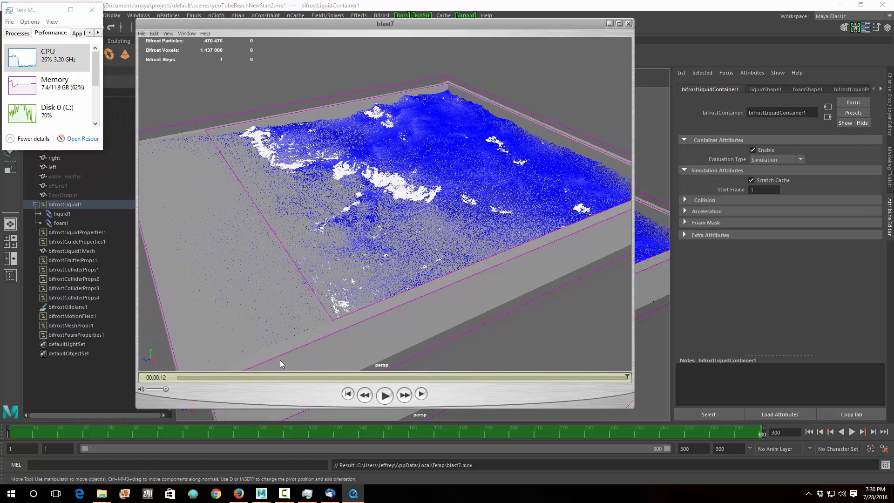
left_click(178, 378)
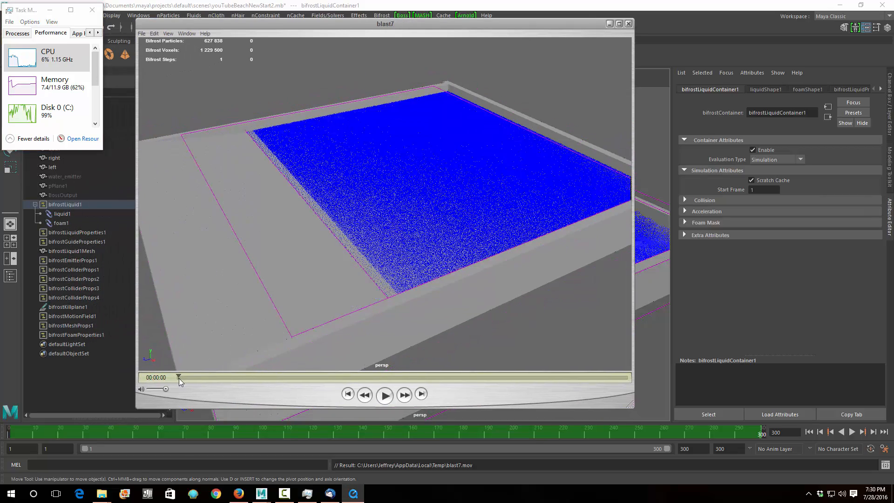
left_click(385, 395)
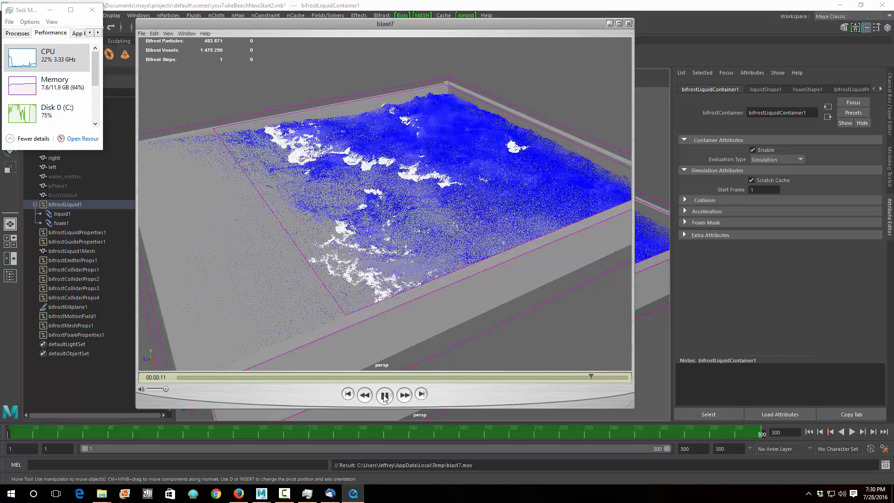
left_click(385, 395)
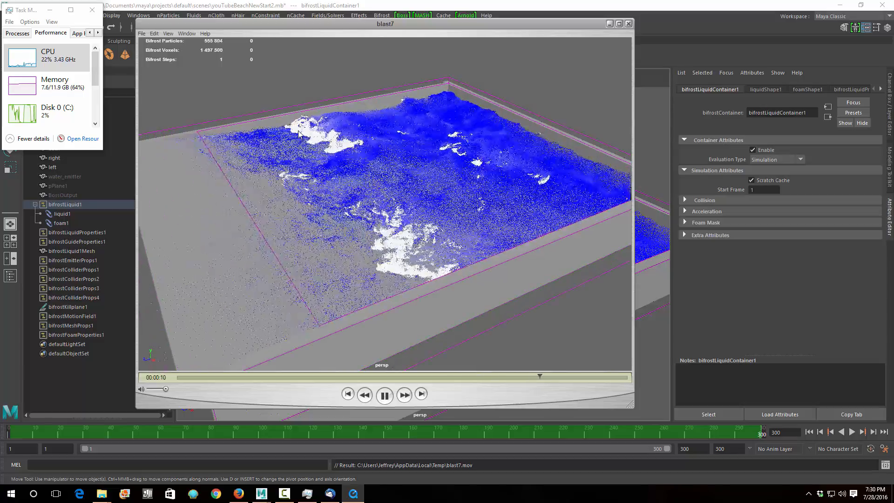
left_click(385, 397)
left_click_drag(514, 376, 578, 377)
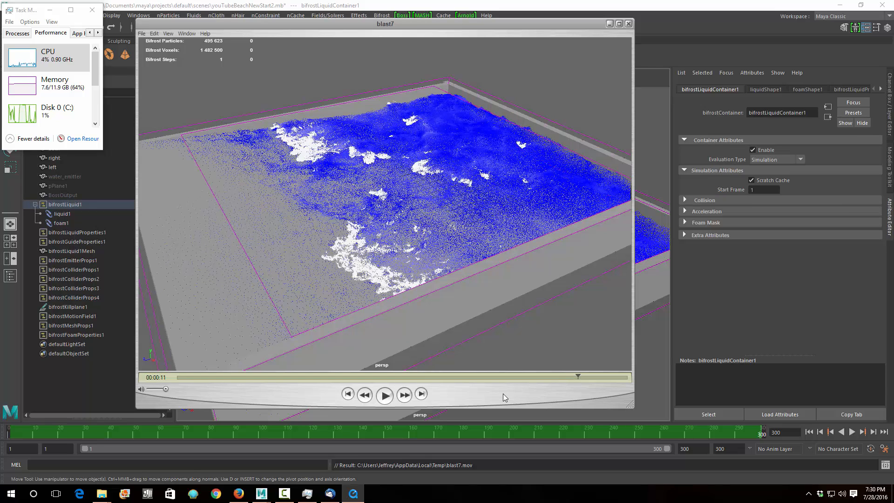
left_click(608, 25)
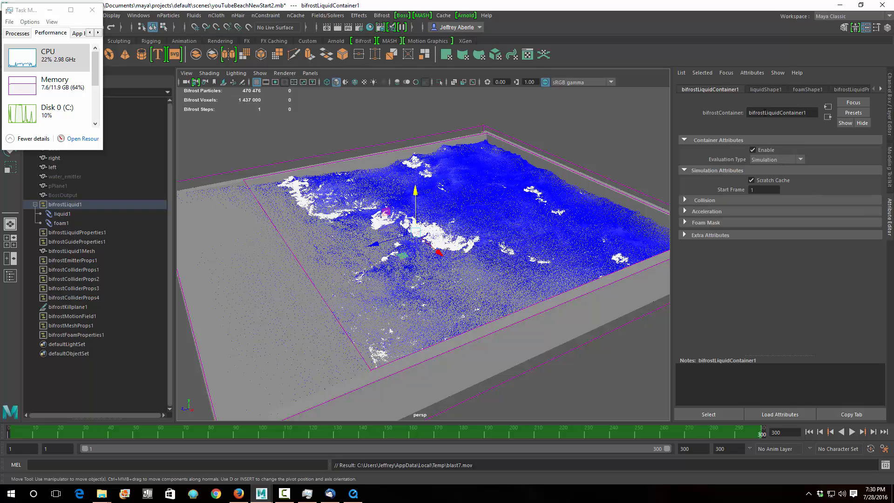
- Select bifrostLiquidProperties1 to check its Master Voxel Size, and reposition the Task Manager window to check memory use
left_click(767, 88)
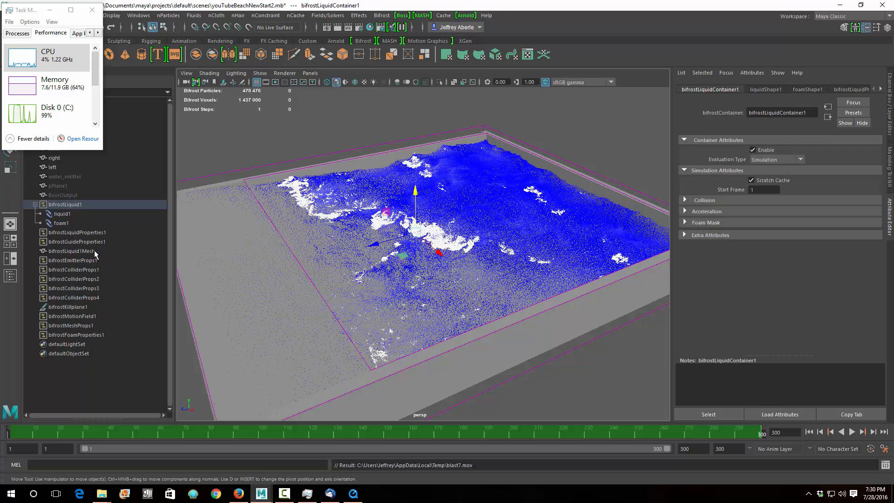
left_click(72, 233)
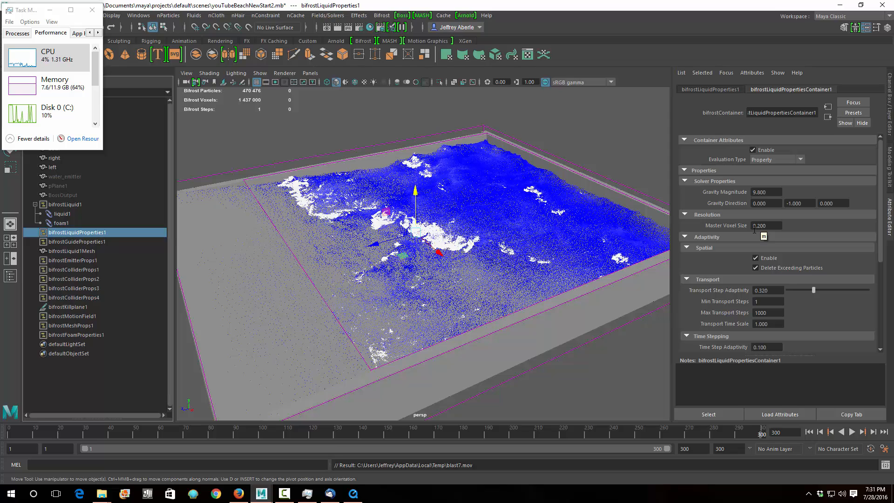
left_click_drag(22, 10, 20, 36)
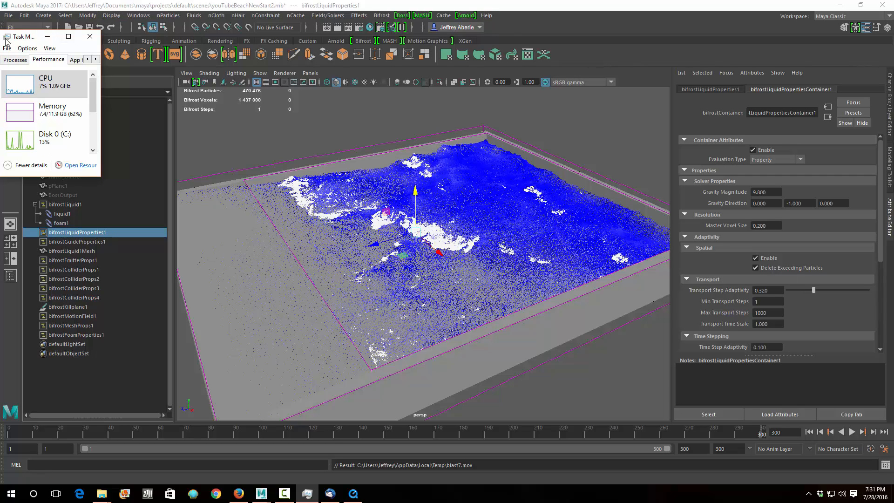
left_click_drag(15, 37, 21, 29)
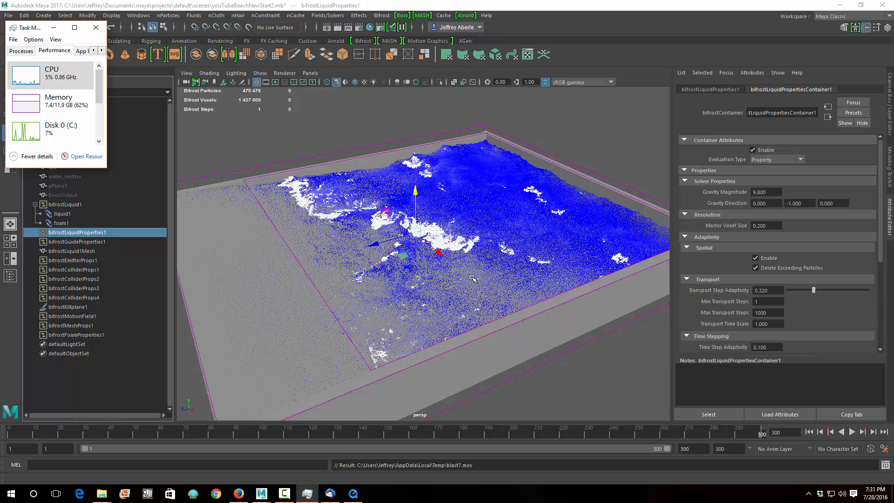
mouse_move(478, 277)
left_mouse_down("alt")
mouse_move(530, 263)
mouse_move(494, 279)
mouse_move(480, 274)
mouse_move(484, 280)
left_mouse_up("alt")
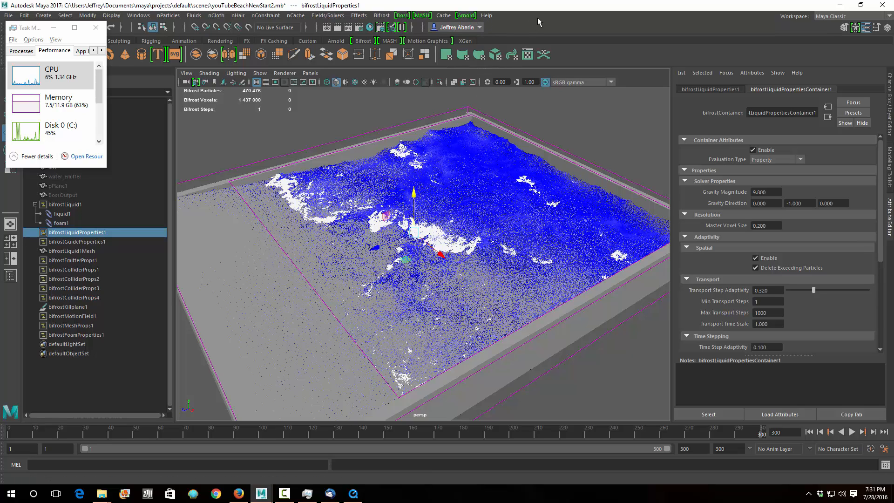
- Bring back the blast7 playblast, examine the waves around second 9, and return to Maya
left_click(353, 493)
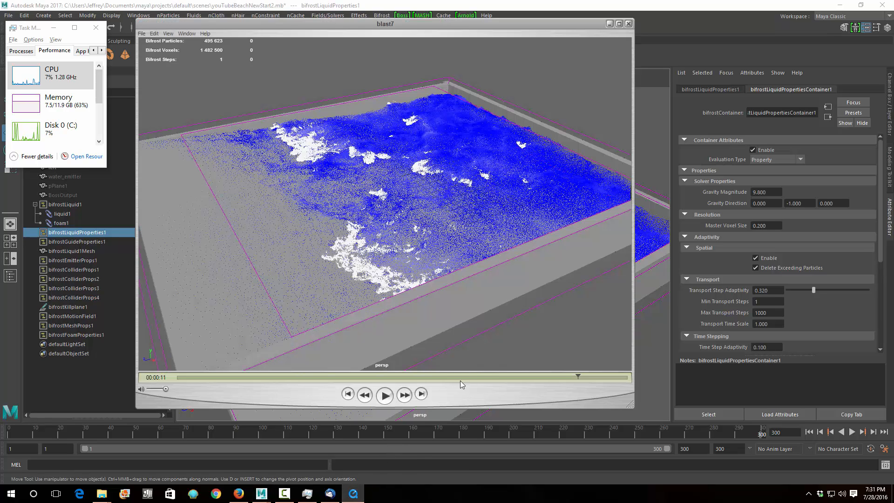
left_click_drag(484, 377, 523, 375)
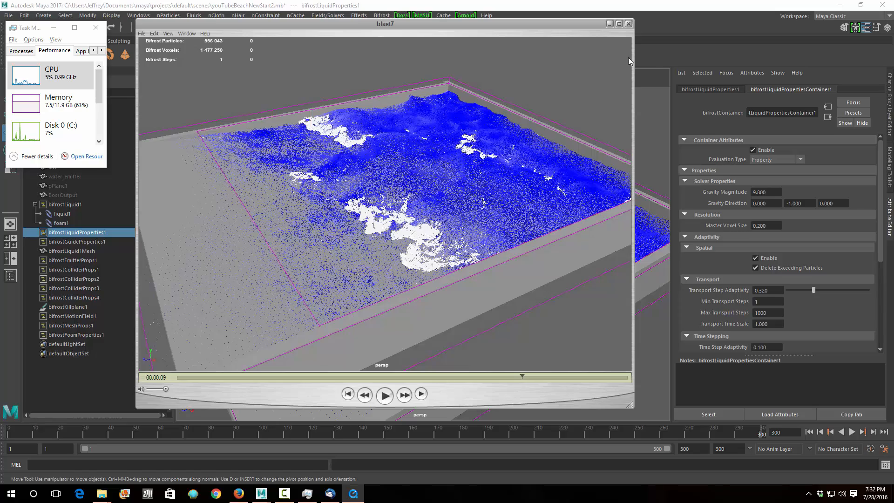
left_click(628, 8)
- Go to frame 277 and examine the cached waves and foam from beneath the tank's edge and facing the shore
middle_click_drag(366, 411, 417, 344, "alt")
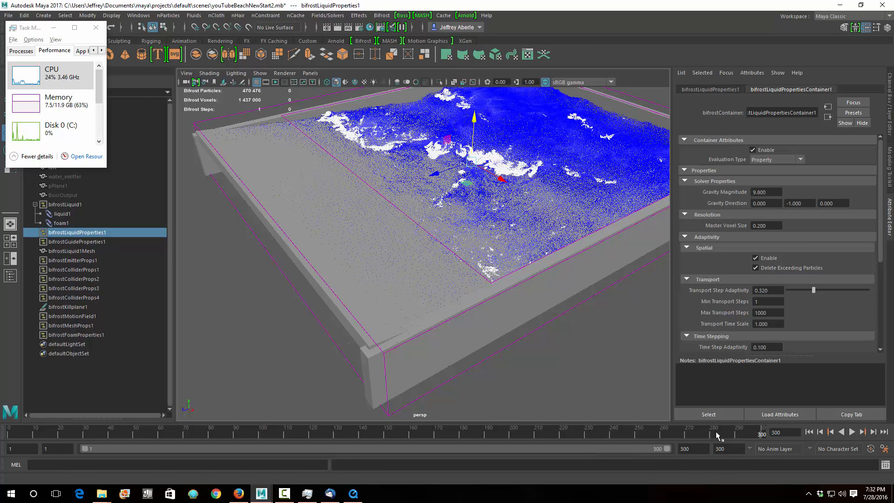
left_click(706, 436)
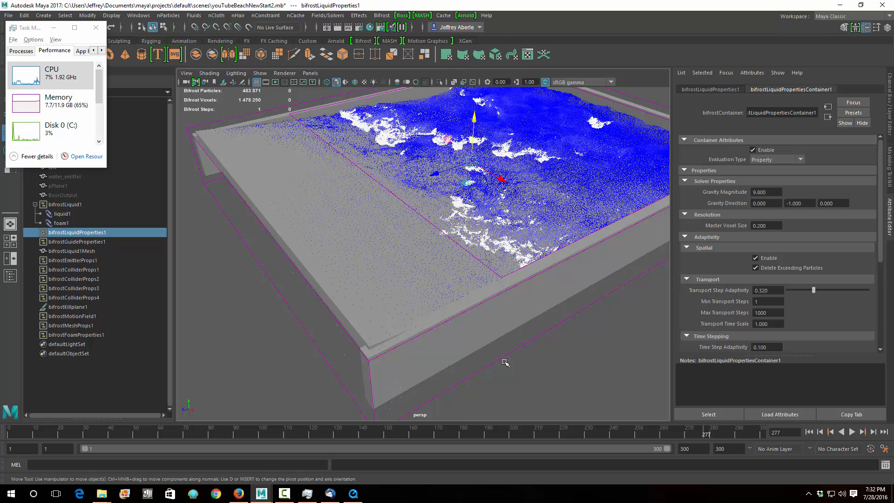
left_click_drag(566, 343, 490, 291, "alt")
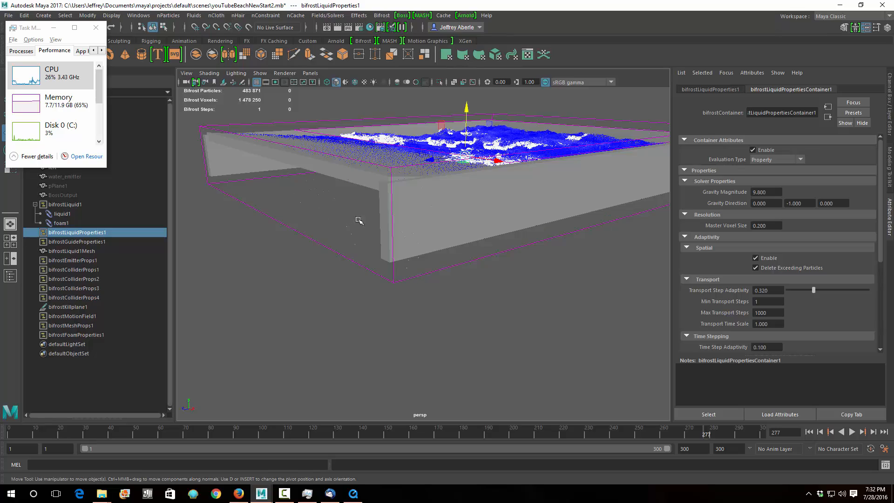
left_click_drag(535, 298, 600, 301, "alt")
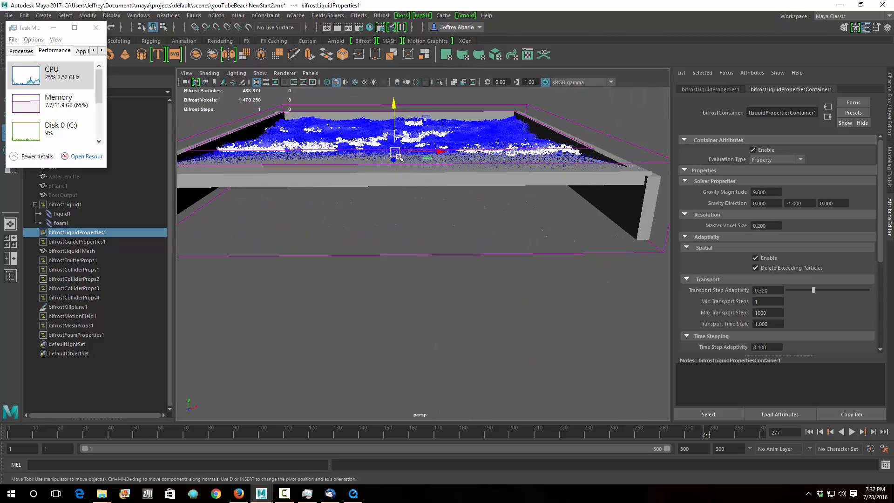
scroll(428, 171, "up", 4)
scroll(428, 169, "down", 2)
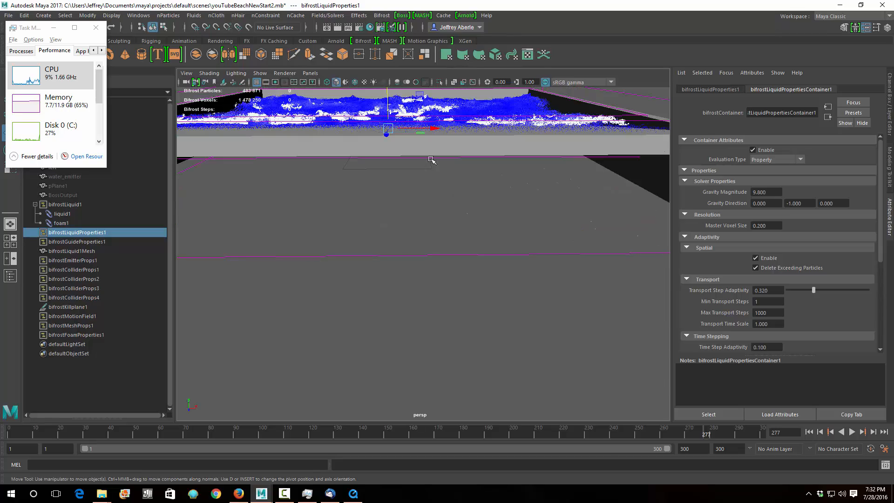
middle_click_drag(428, 123, 444, 219, "alt")
scroll(444, 219, "up", 2)
left_click_drag(445, 219, 412, 244, "alt")
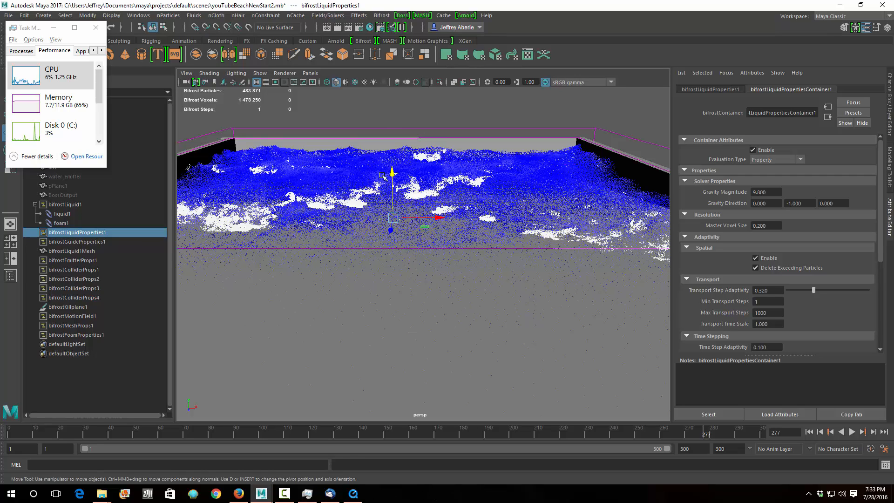
left_click(284, 495)
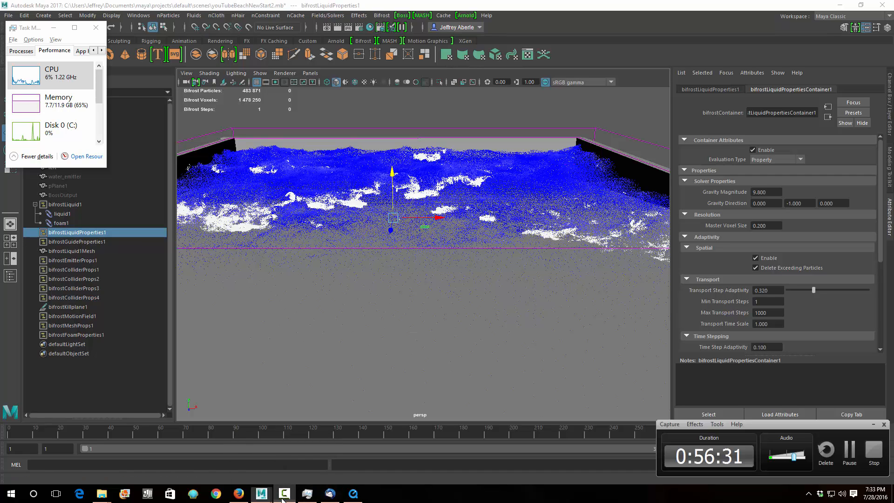